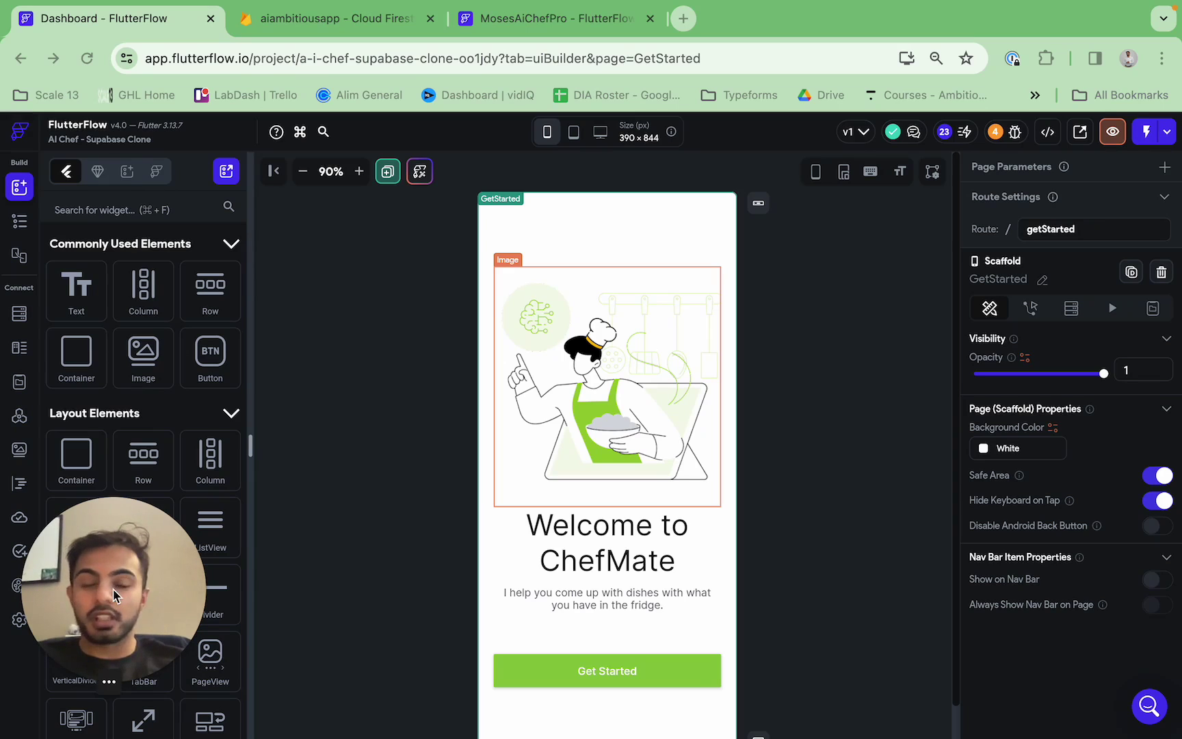
# Open the project's Firestore database and view the Users collection schema
pyautogui.moveTo(149, 593); pyautogui.dragTo(1064, 123)
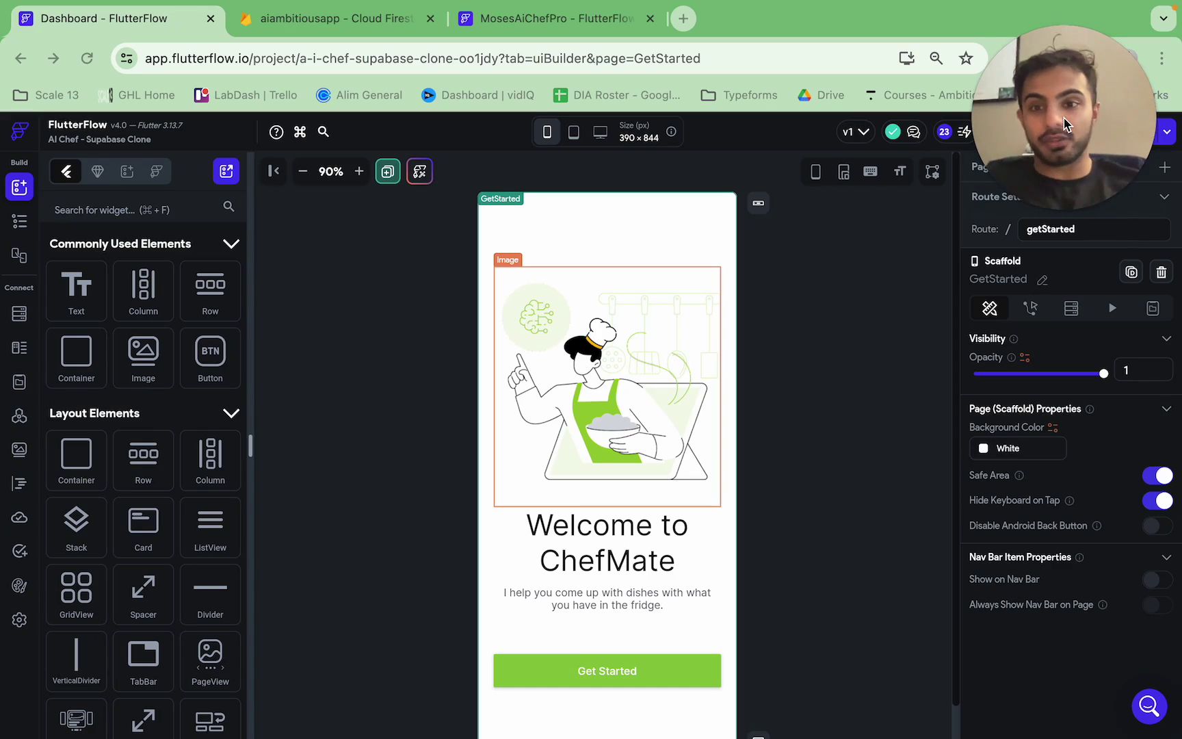
pyautogui.click(405, 295)
pyautogui.scroll(-1, 404, 296)
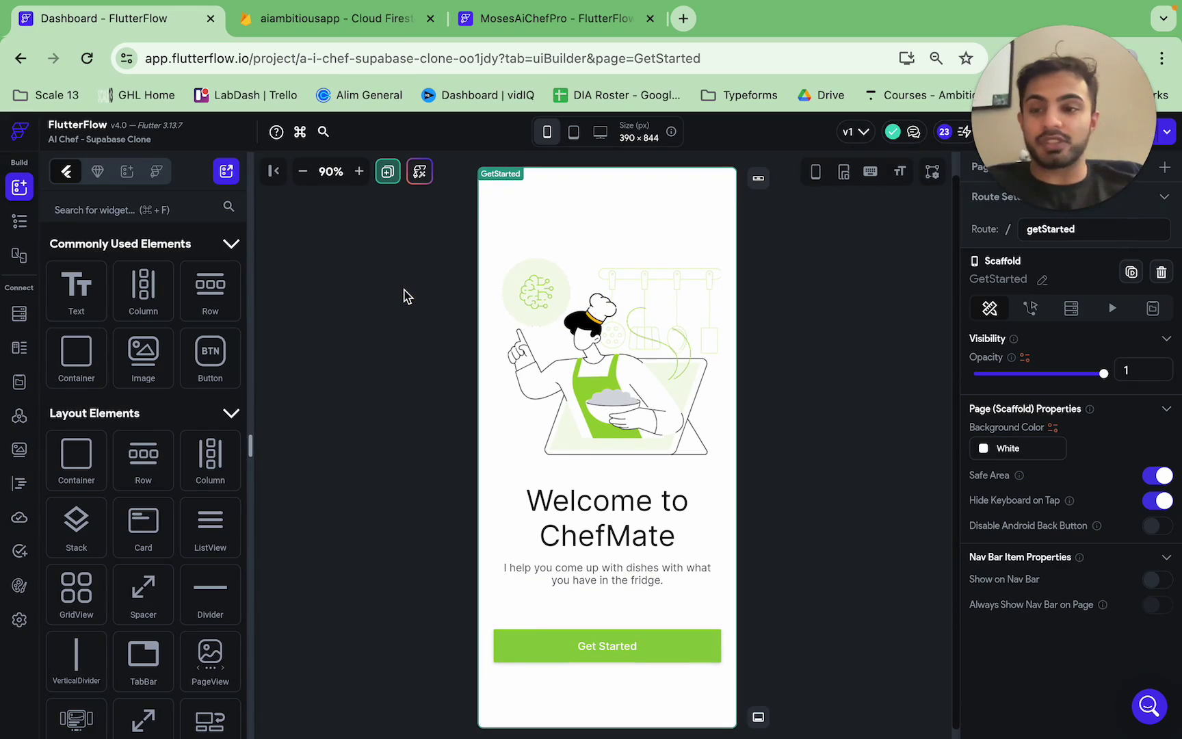
pyautogui.scroll(-1, 405, 296)
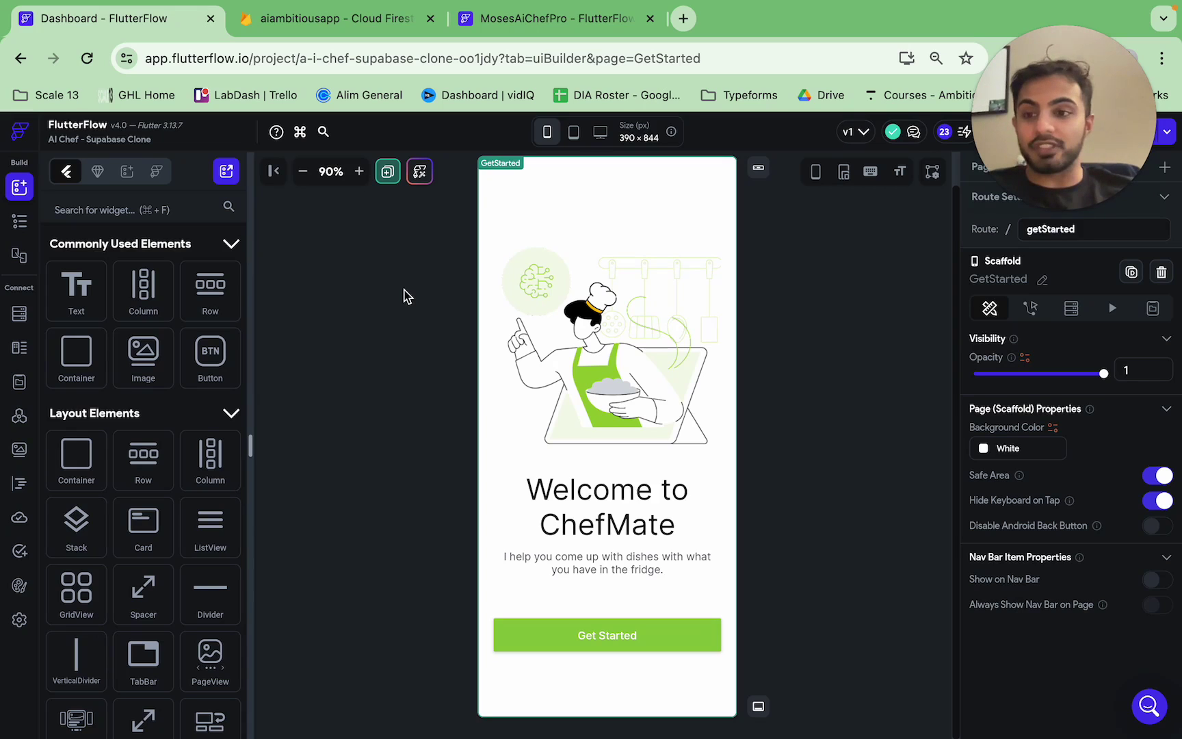
pyautogui.click(20, 315)
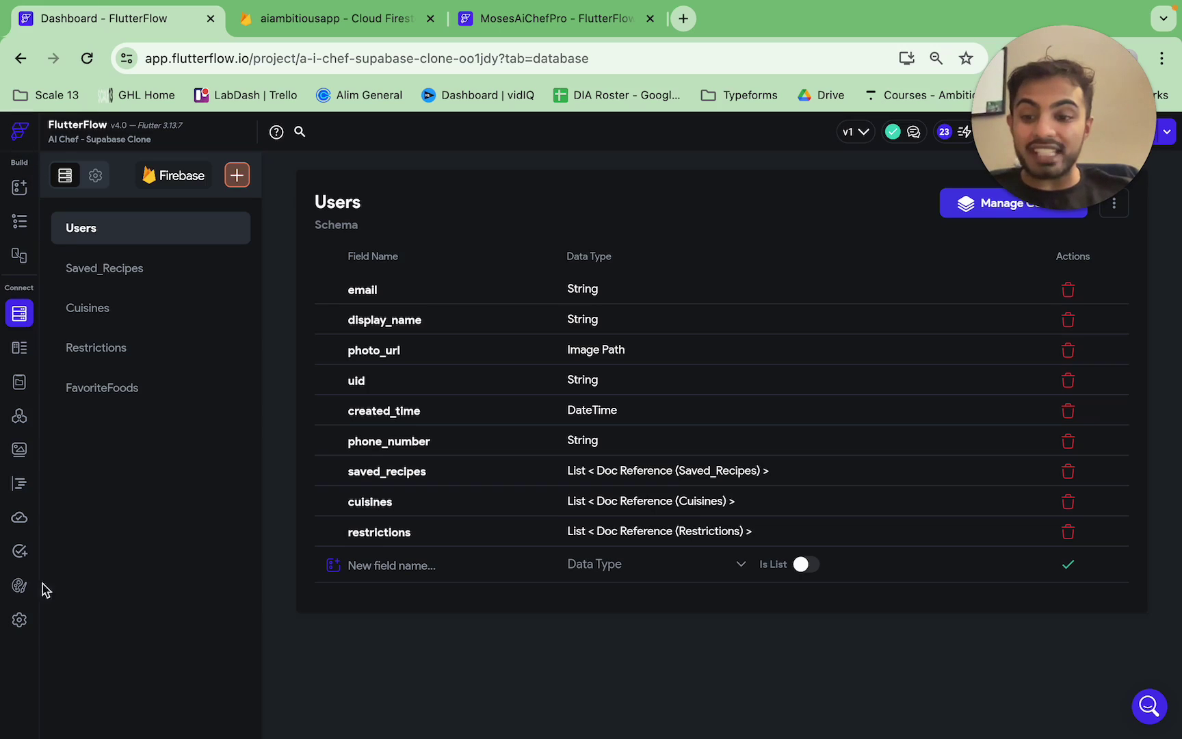
# Create a blank project named TestNewProject from the projects dashboard and skip its setup wizard
pyautogui.click(21, 141)
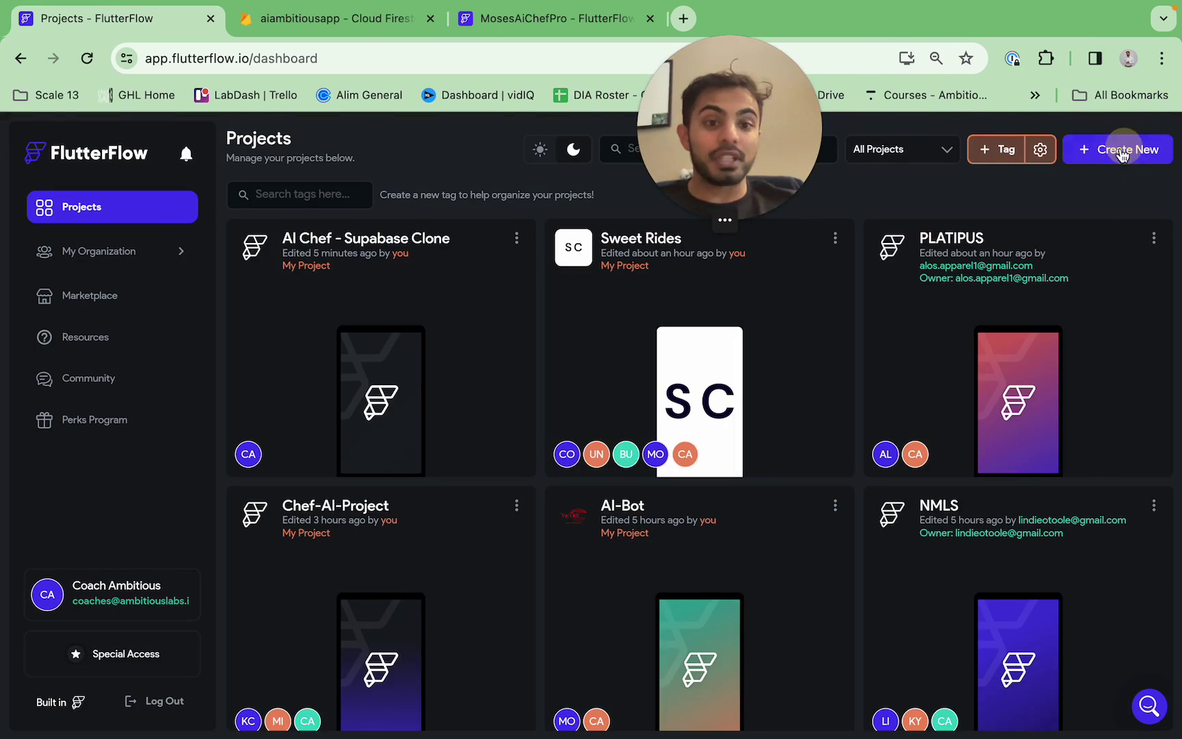
pyautogui.click(1122, 153)
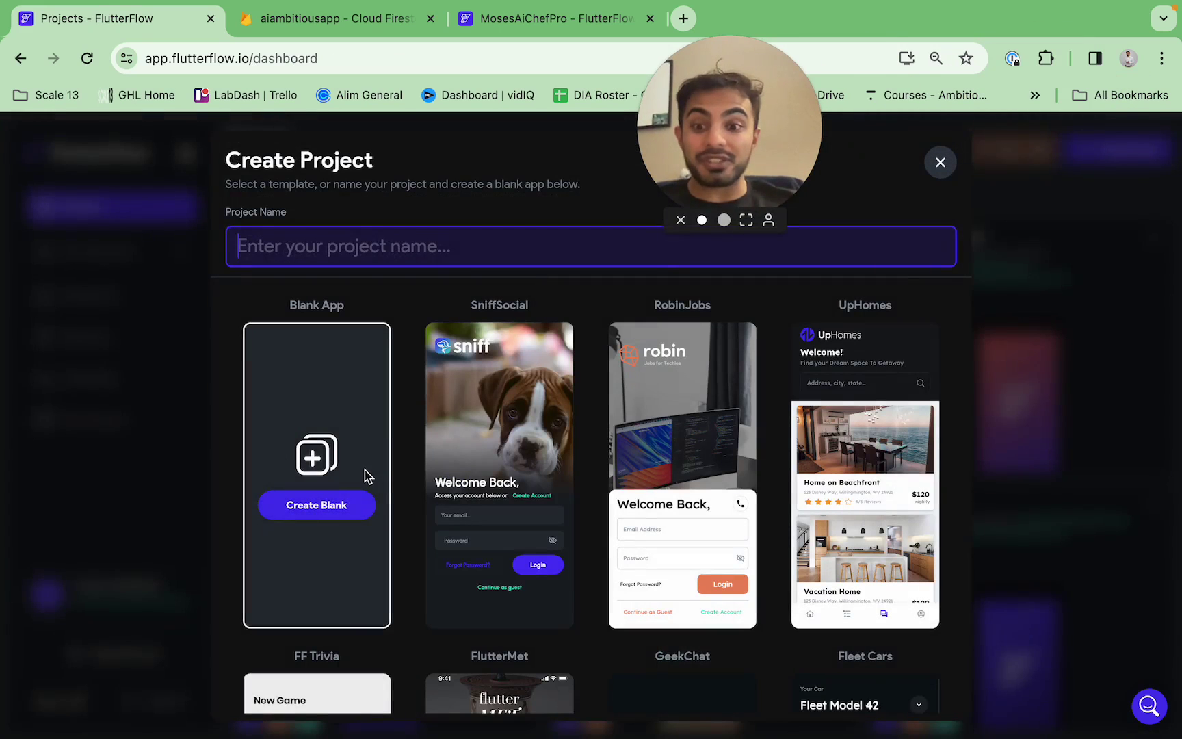
pyautogui.click(349, 507)
pyautogui.click(369, 251)
pyautogui.write('T')
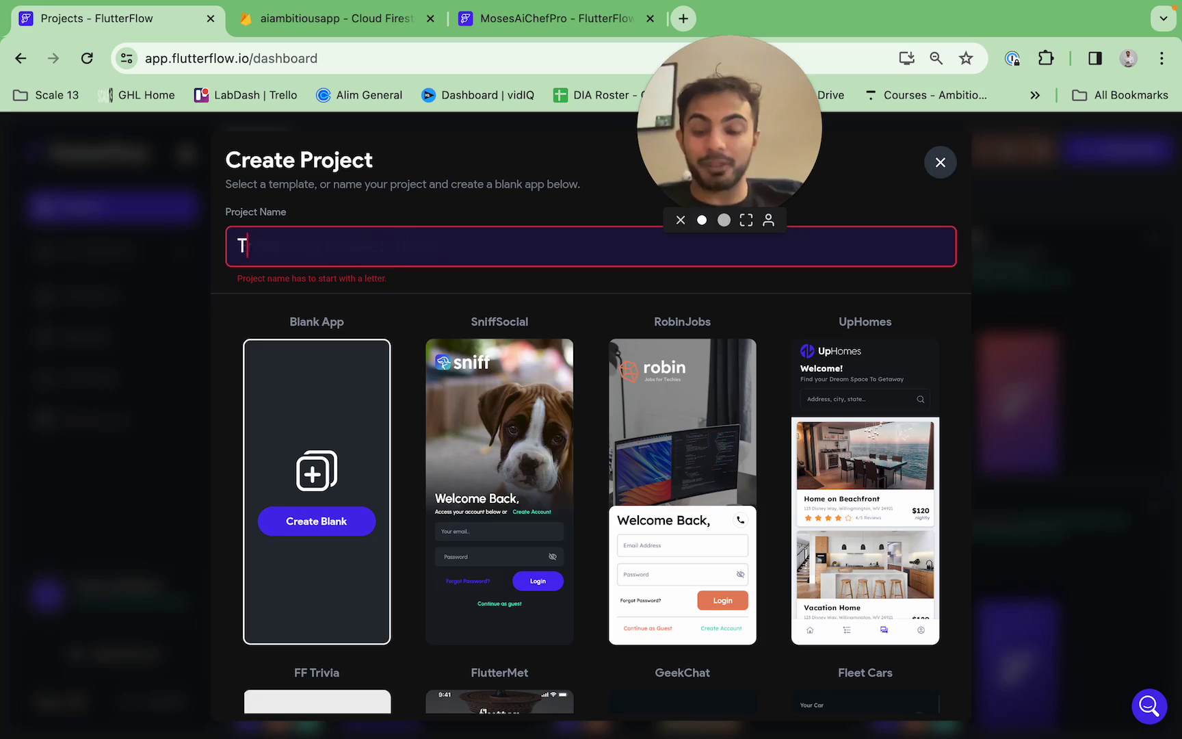
pyautogui.write('estNew')
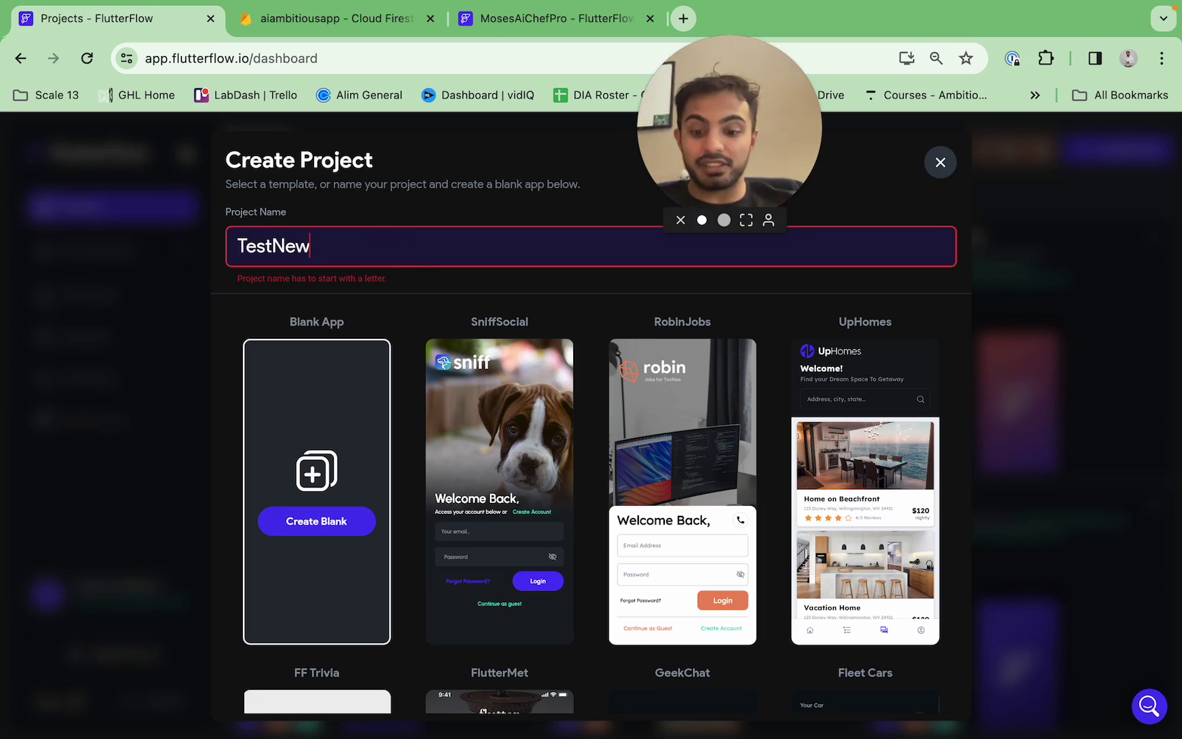
pyautogui.write('Project')
pyautogui.click(348, 513)
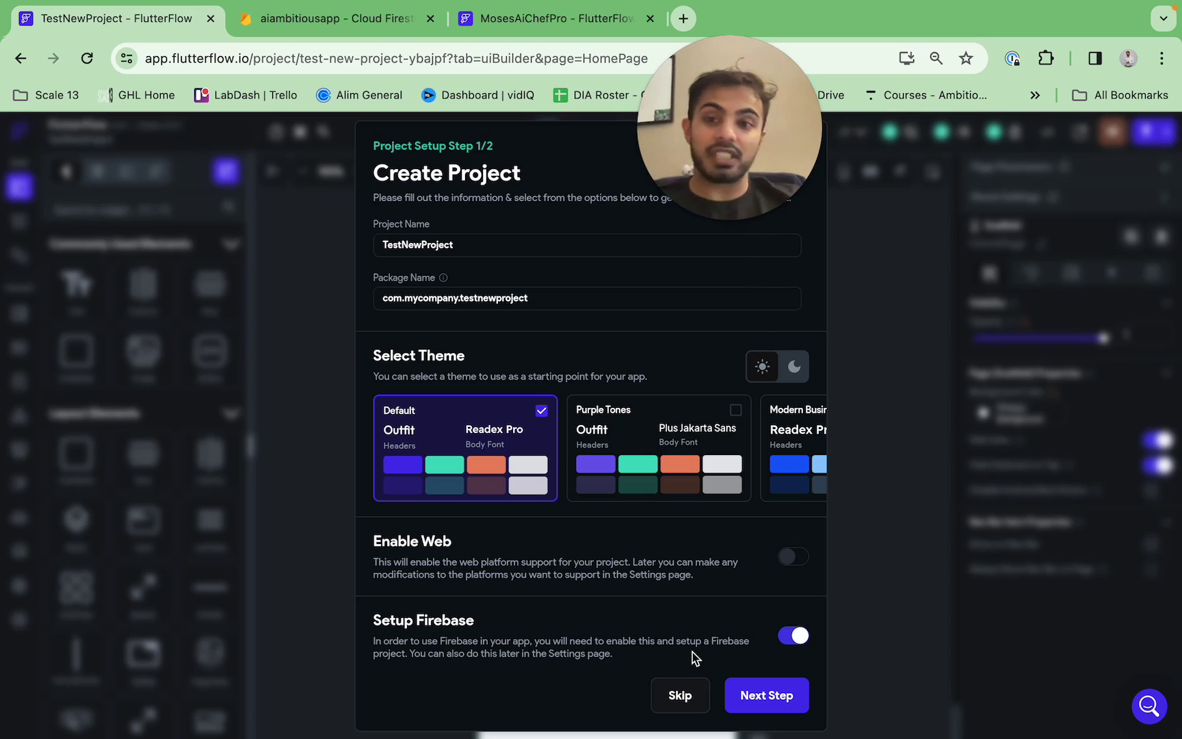
pyautogui.click(681, 696)
# Return to the projects dashboard, then open the Firestore collections of the AI Chef - Supabase Clone project
pyautogui.click(21, 136)
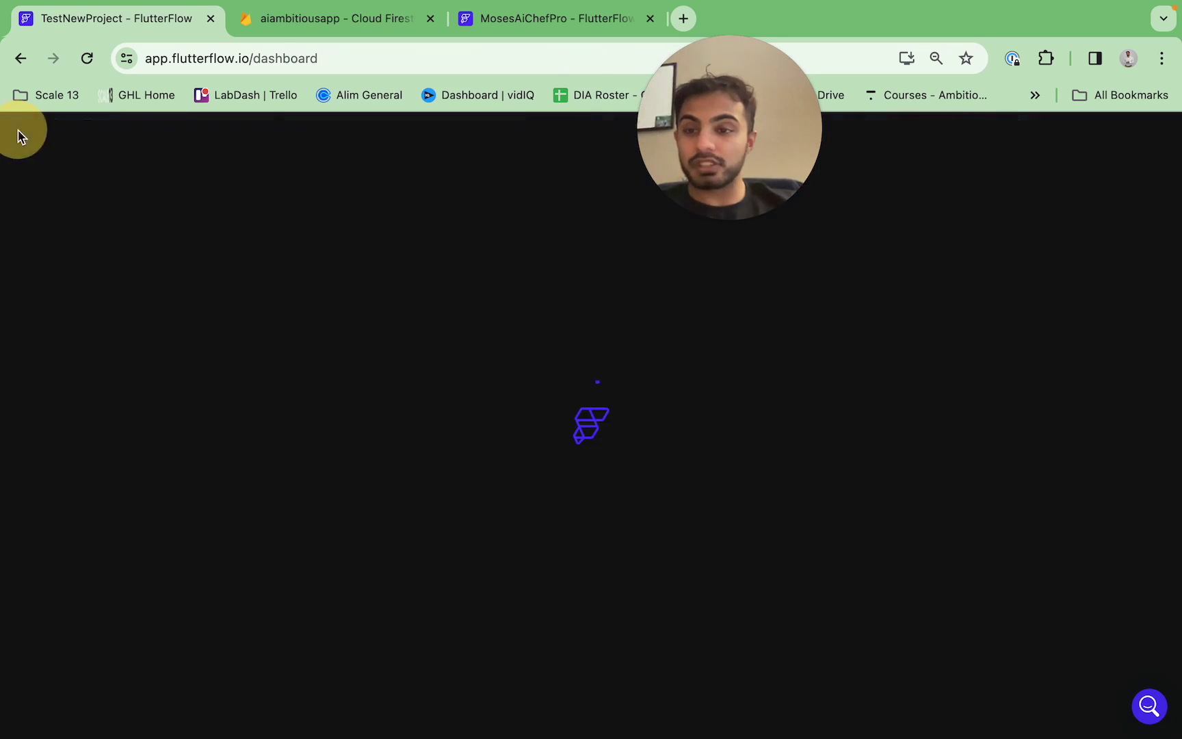
pyautogui.click(21, 58)
pyautogui.click(21, 58)
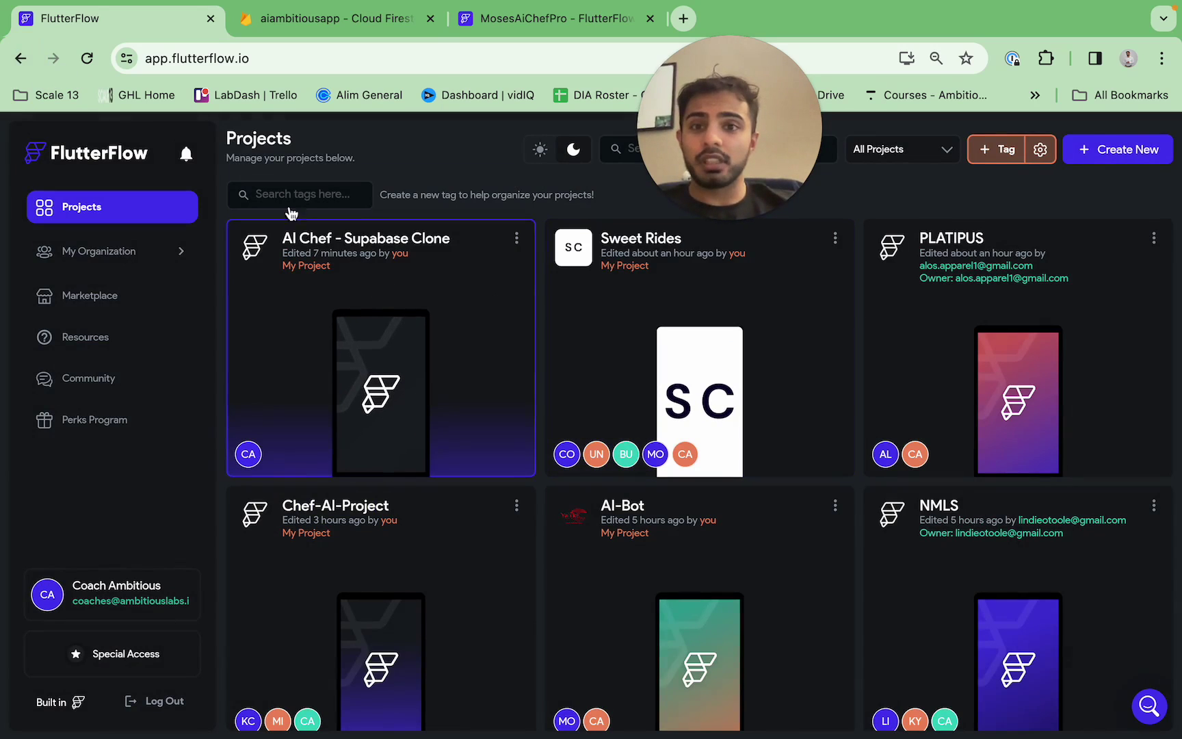
pyautogui.click(375, 234)
pyautogui.click(19, 313)
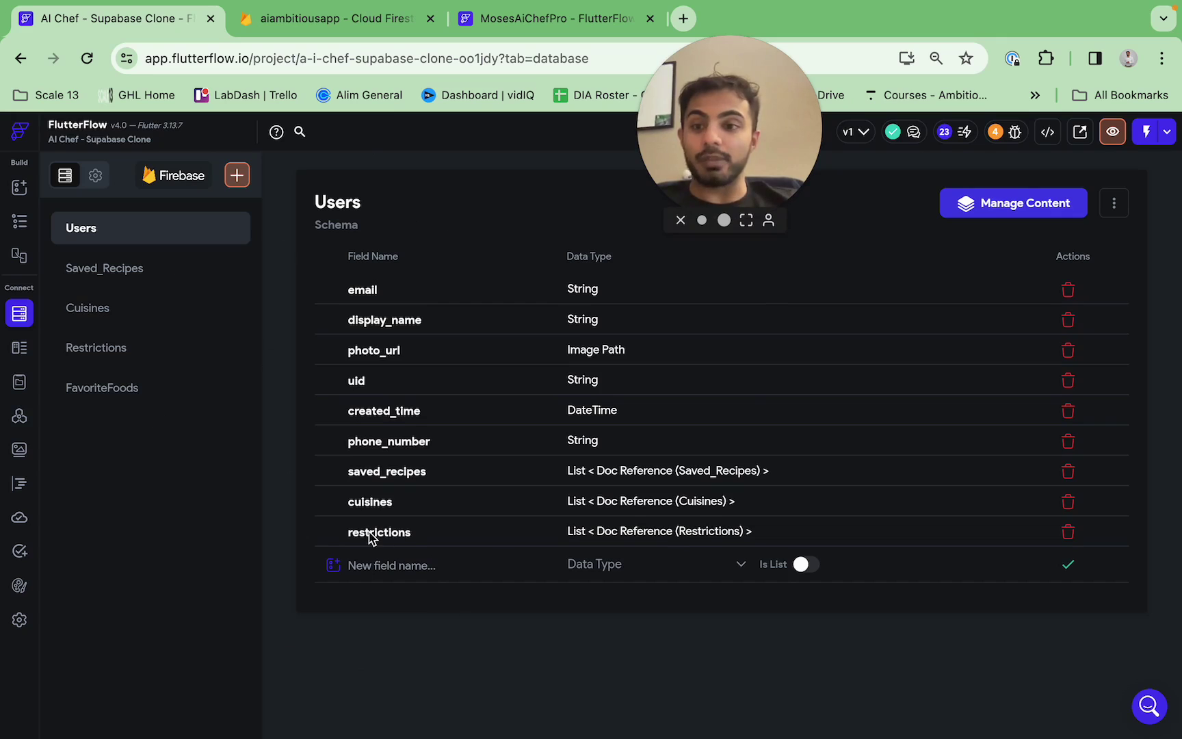
# Review the schemas of the Saved_Recipes, Cuisines, Restrictions, FavoriteFoods and Users collections
pyautogui.click(121, 270)
pyautogui.click(108, 318)
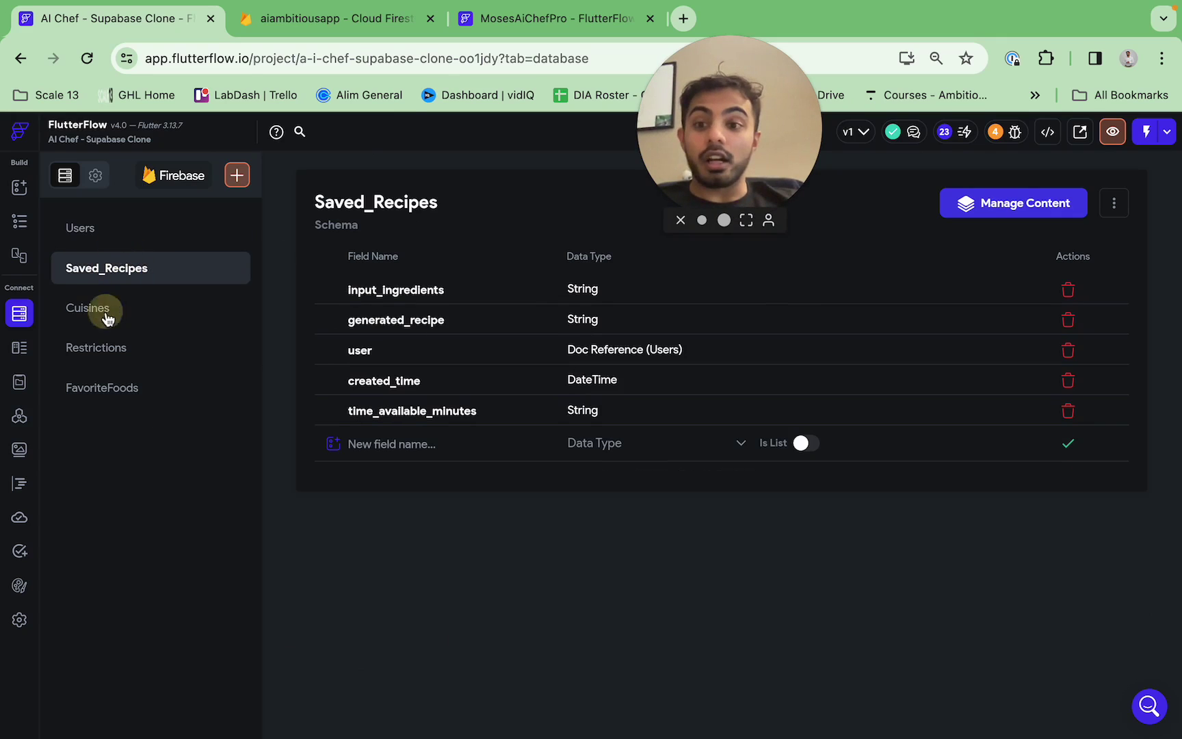
pyautogui.click(102, 346)
pyautogui.click(104, 387)
pyautogui.click(99, 349)
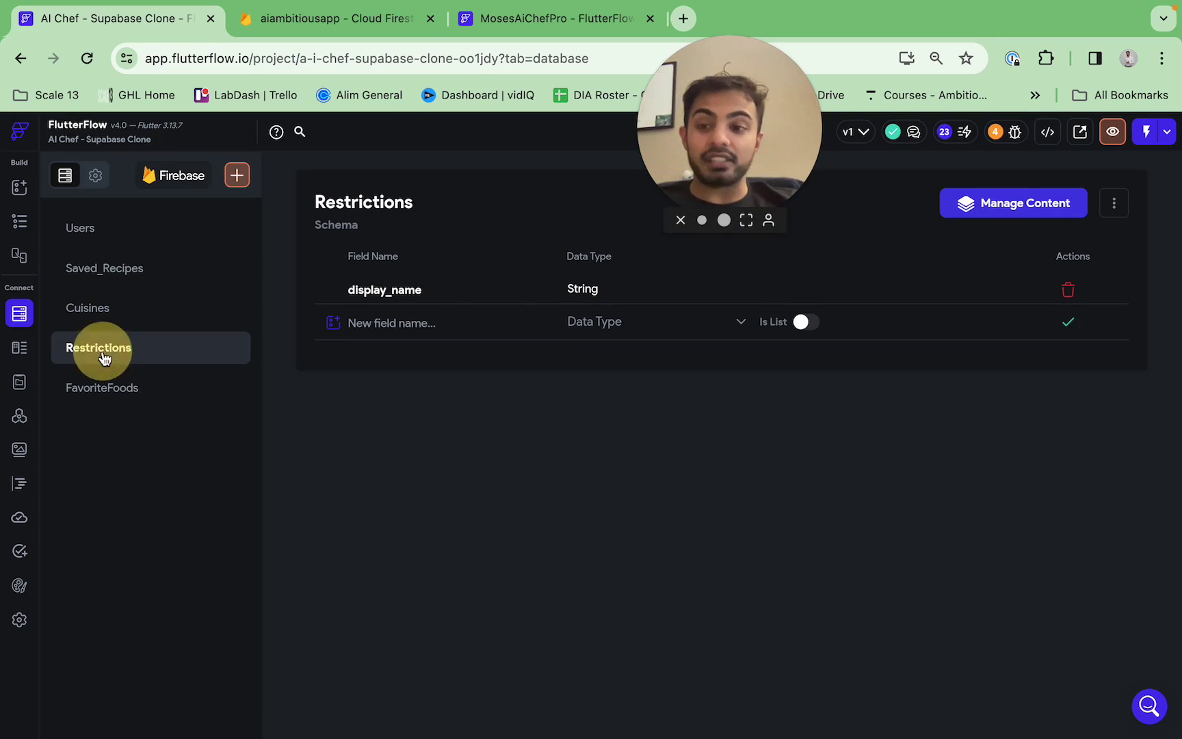
pyautogui.click(98, 308)
pyautogui.click(102, 267)
pyautogui.click(90, 228)
# Create a Firestore collection named new_collection and start its schema from scratch
pyautogui.click(237, 177)
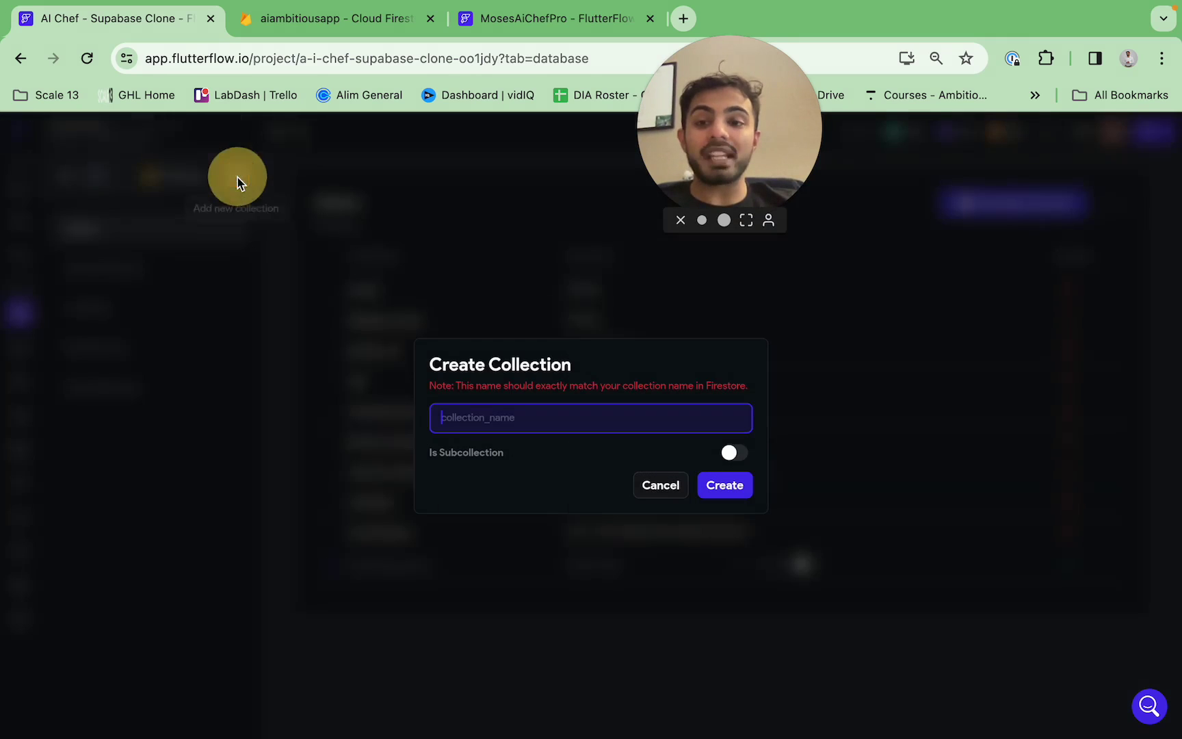
pyautogui.write('new_')
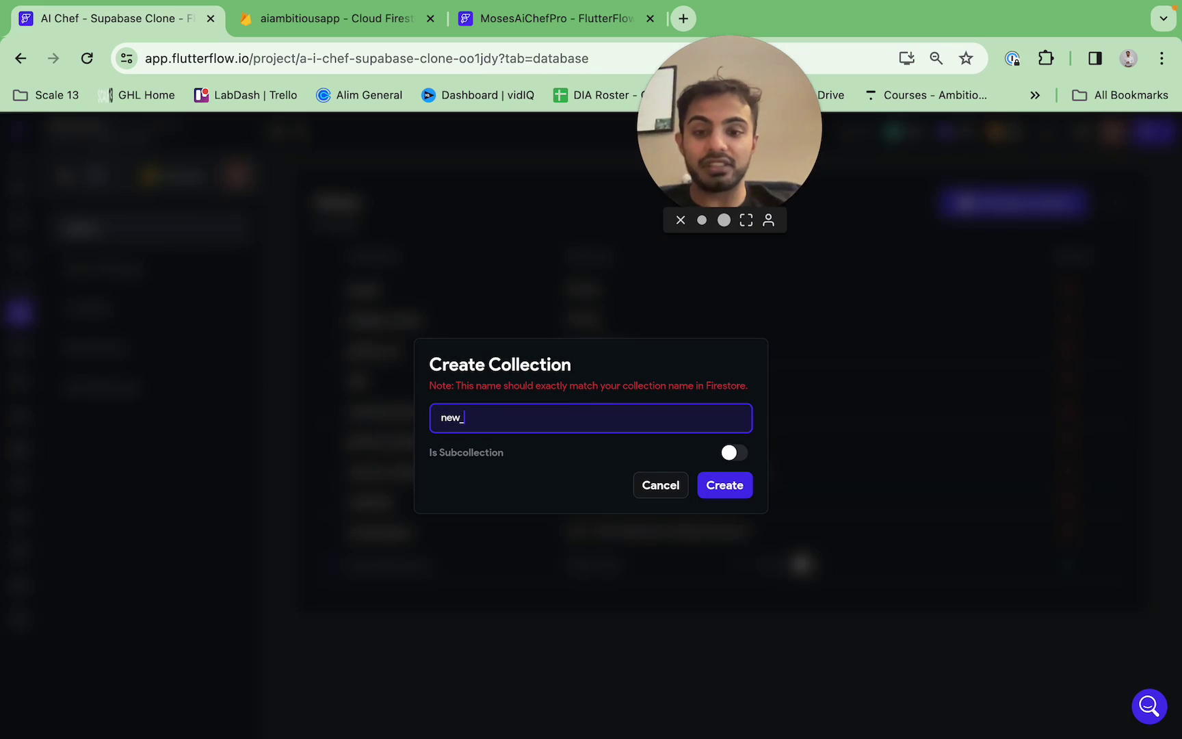
pyautogui.write('collection')
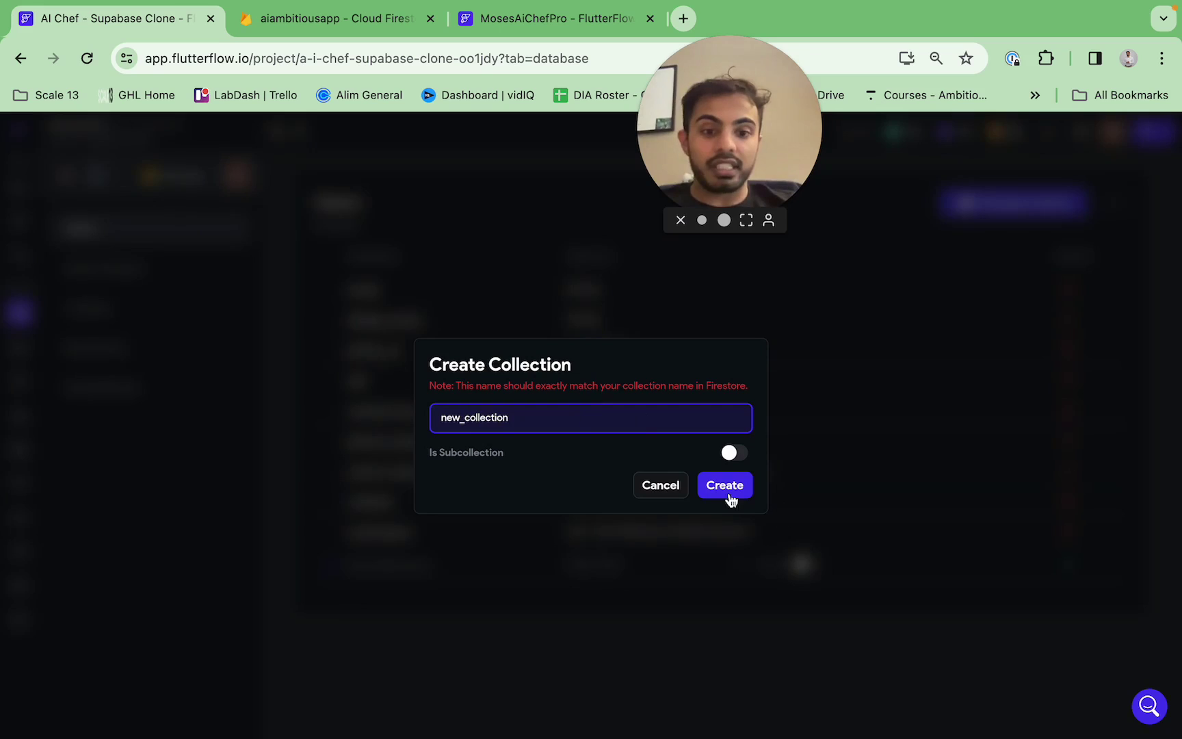
pyautogui.click(726, 492)
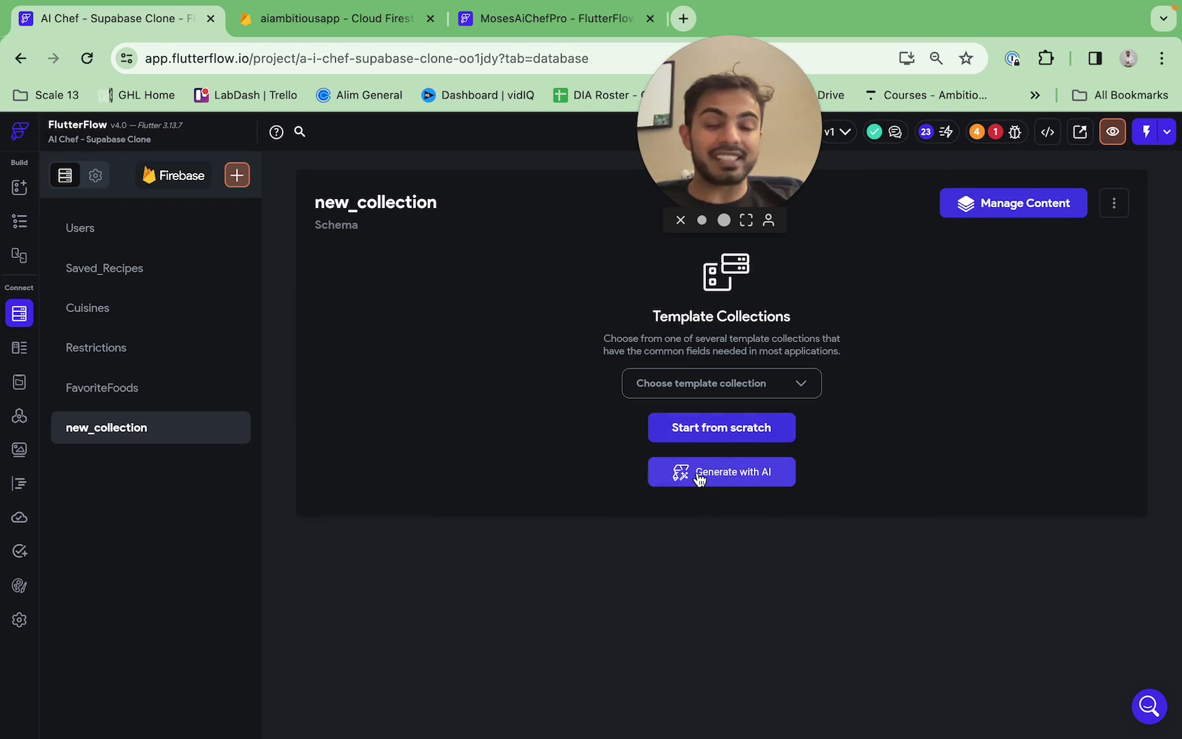
pyautogui.click(711, 438)
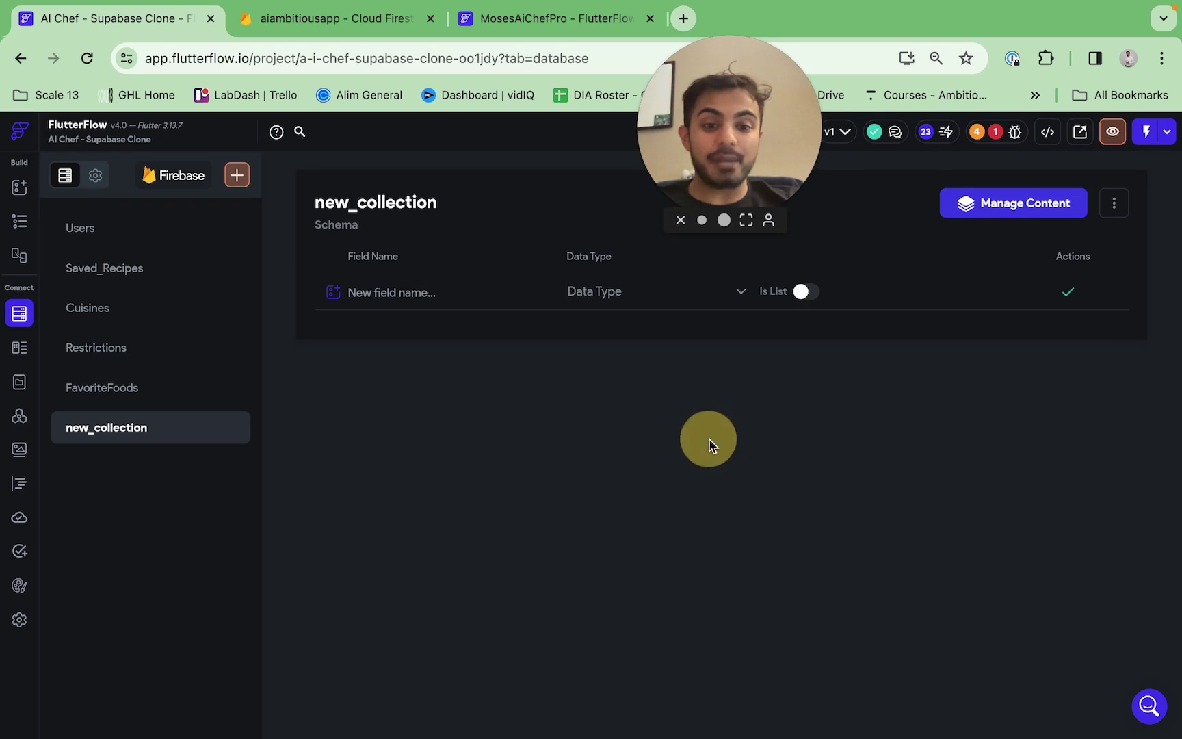
# Add a field named id with the String data type to new_collection
pyautogui.click(428, 304)
pyautogui.write('id')
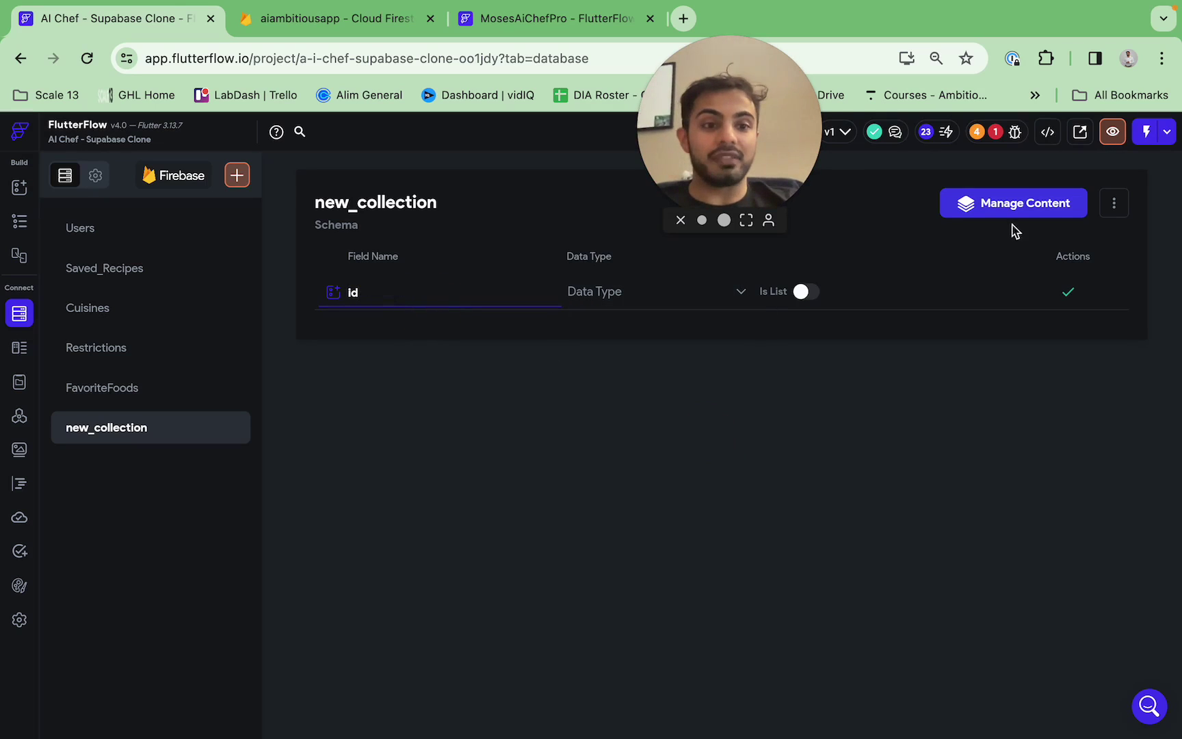
pyautogui.click(1068, 292)
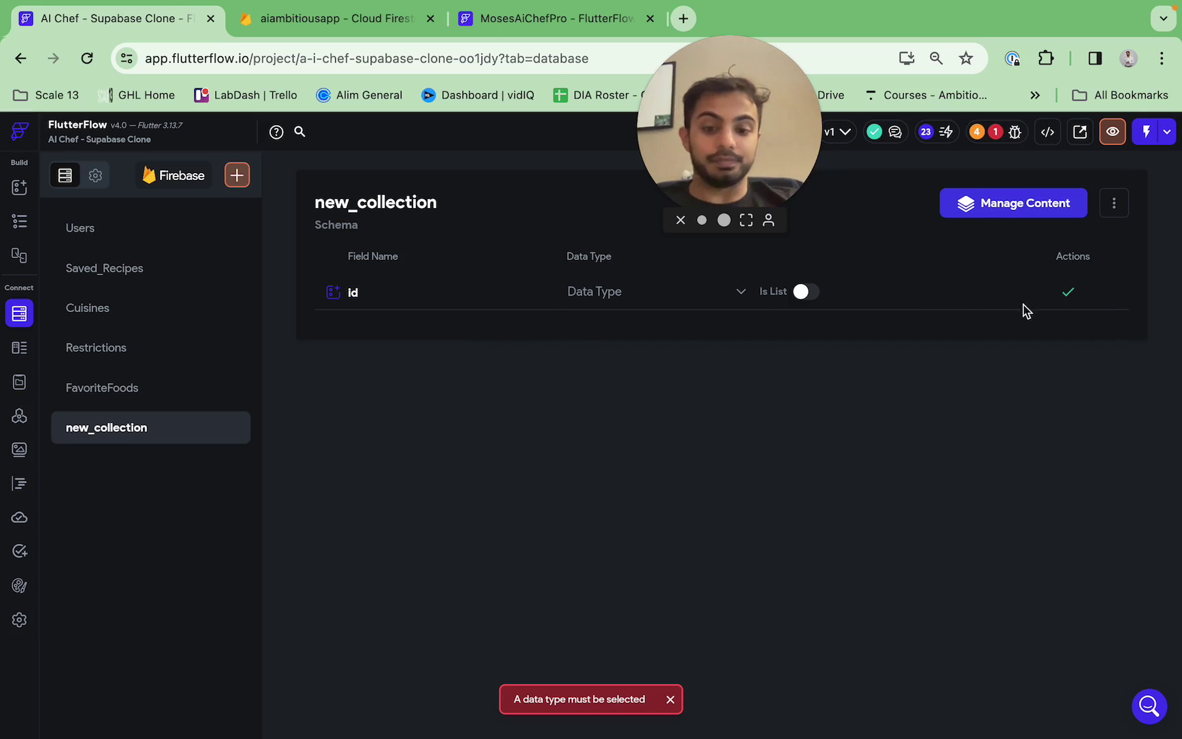
pyautogui.click(626, 294)
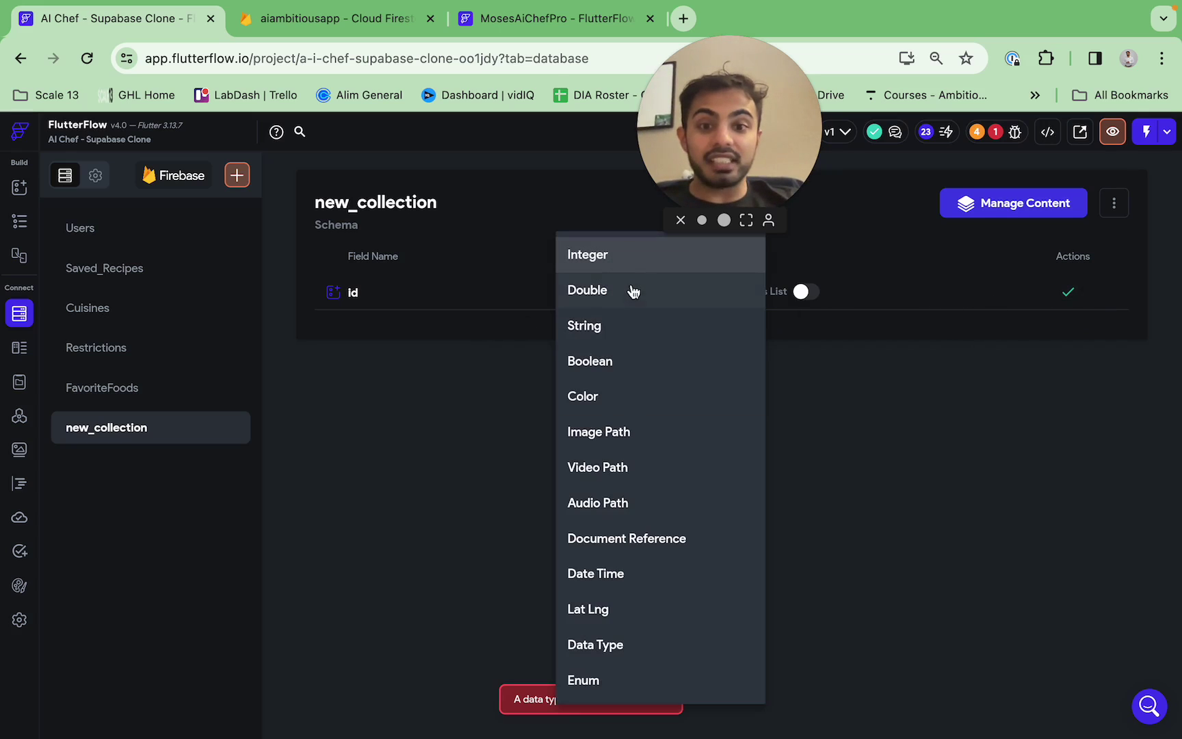
pyautogui.click(622, 340)
pyautogui.click(1068, 291)
# Add a field named description with the String data type to new_collection
pyautogui.click(436, 333)
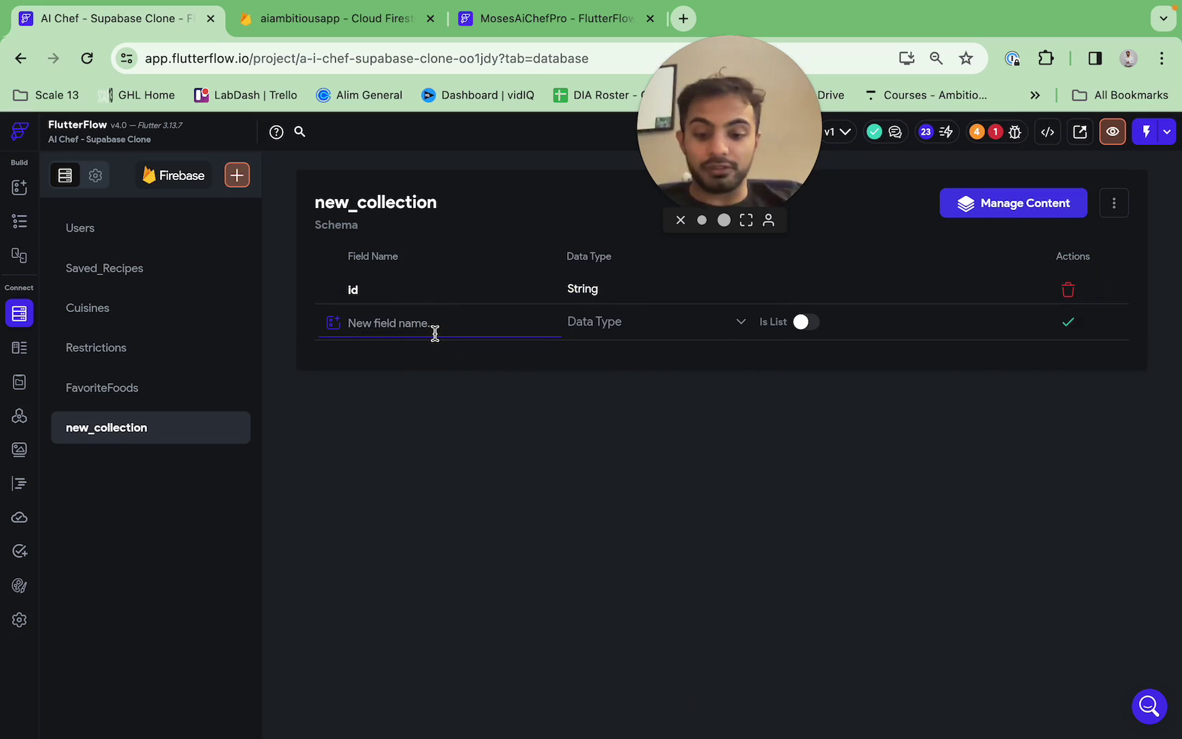
pyautogui.write('description')
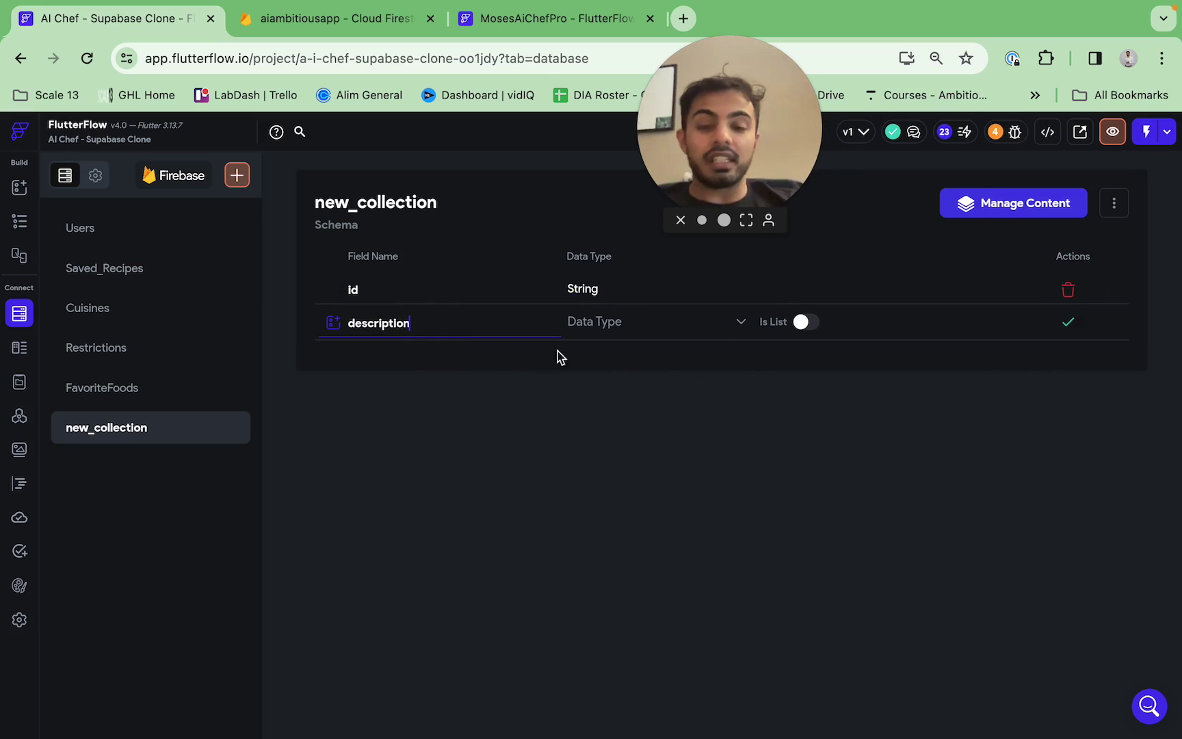
pyautogui.click(609, 330)
pyautogui.click(641, 325)
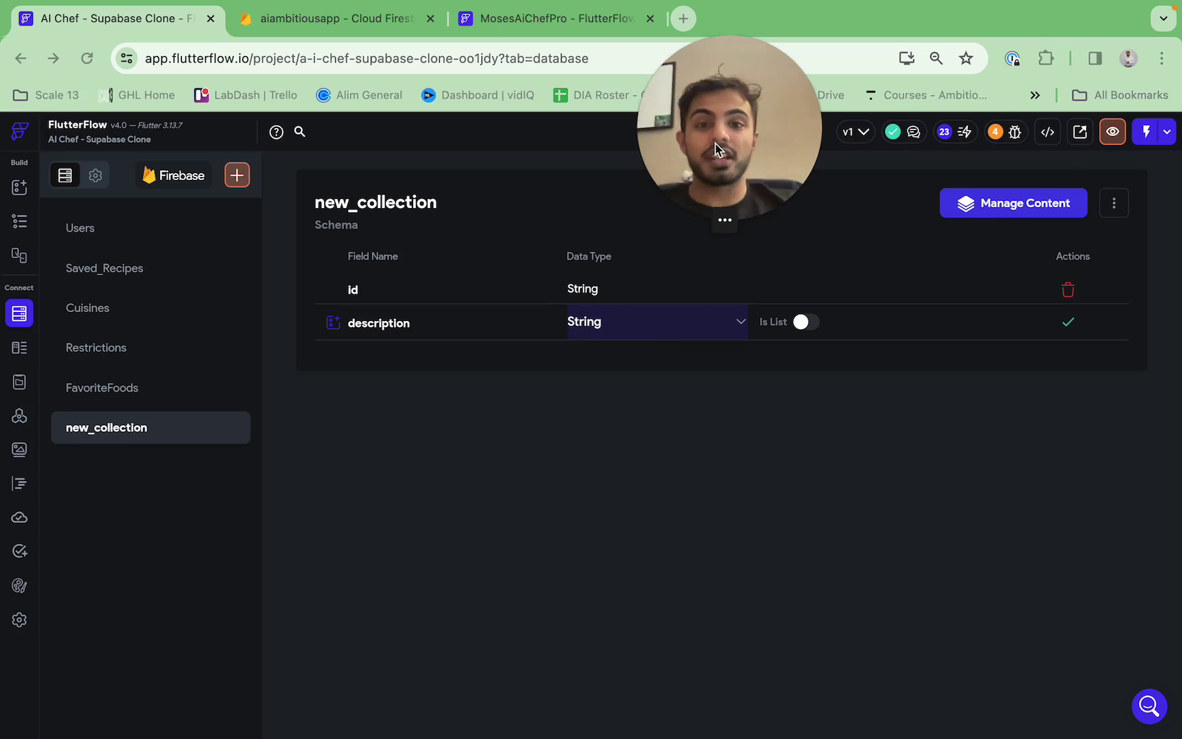
pyautogui.moveTo(717, 150); pyautogui.dragTo(992, 130)
pyautogui.press('super+shift+b')
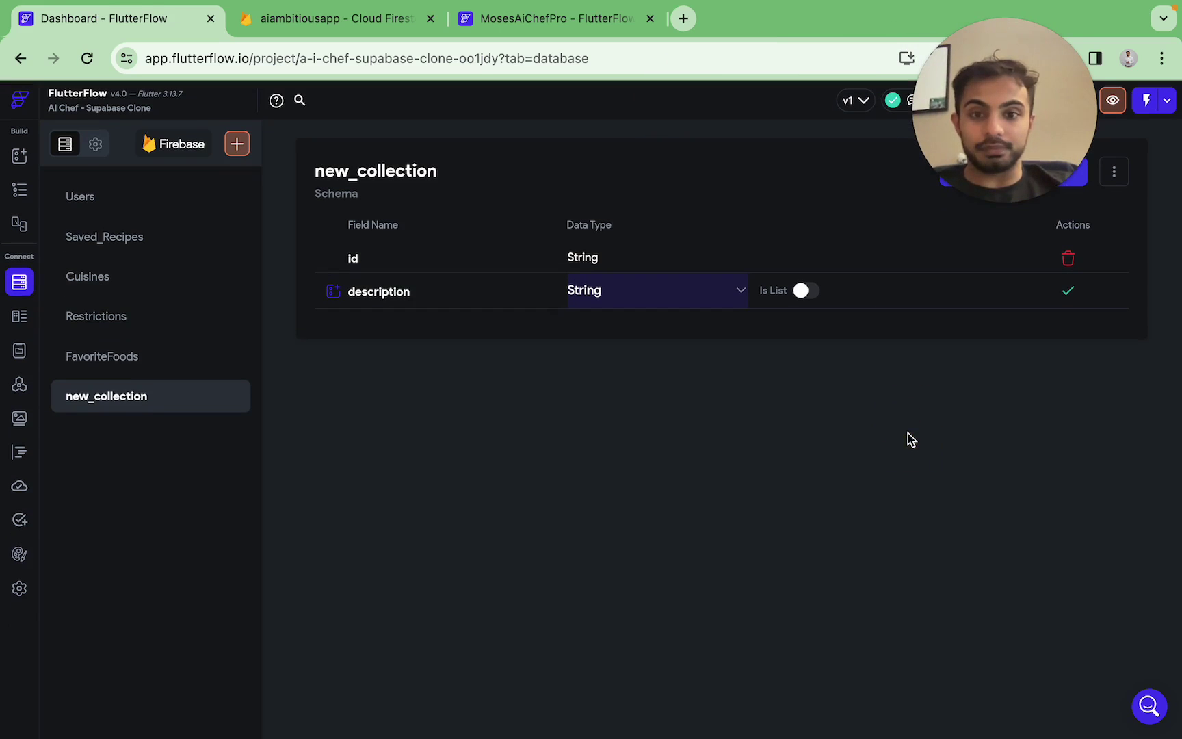
pyautogui.click(1069, 293)
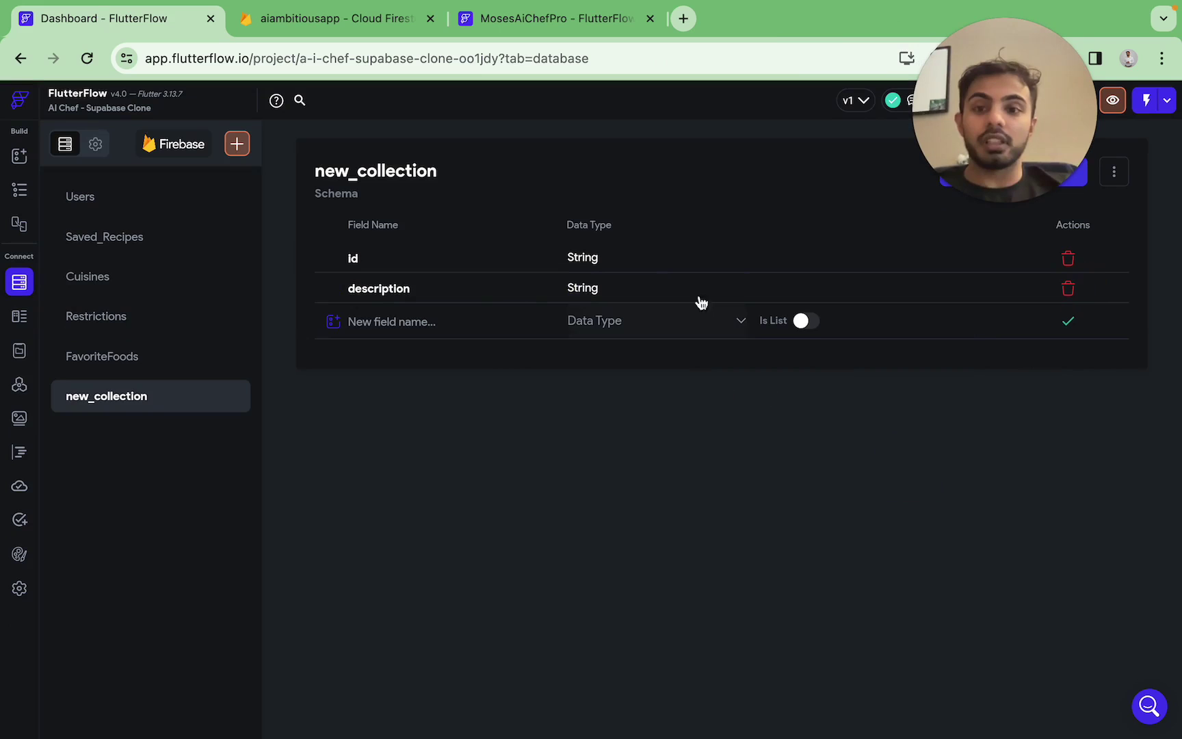
# Enable the Supabase integration in the project's app settings
pyautogui.click(231, 205)
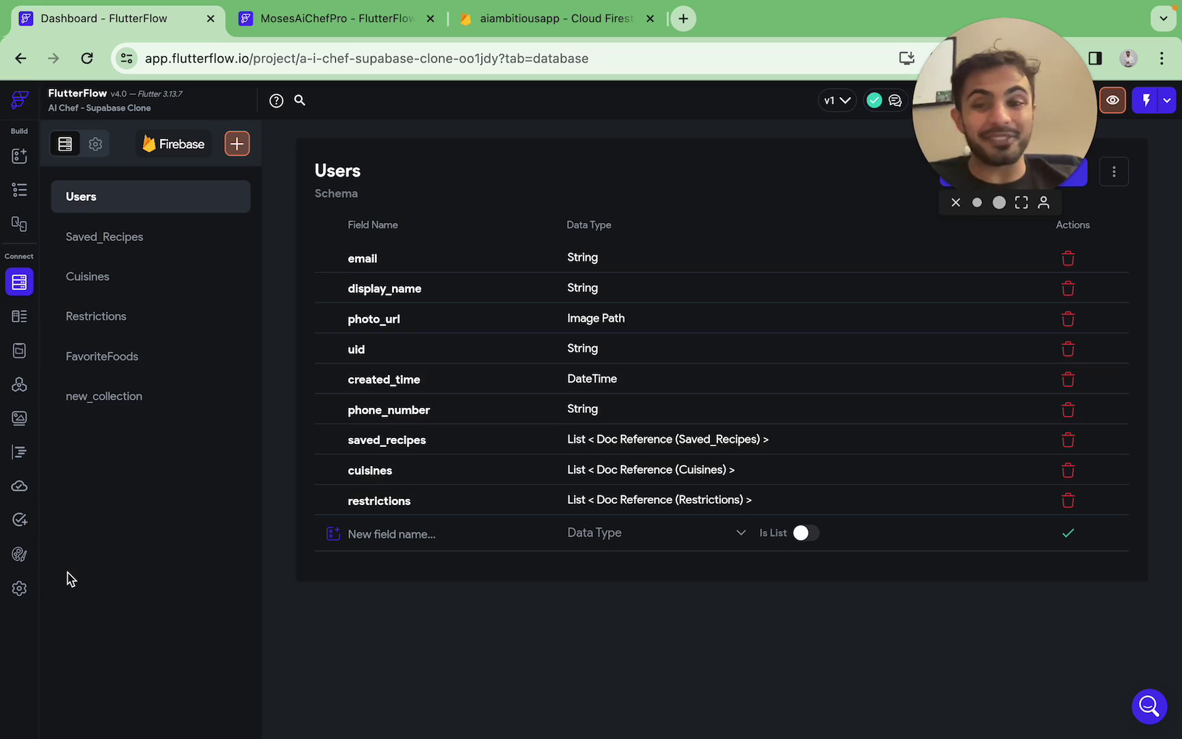
pyautogui.click(19, 585)
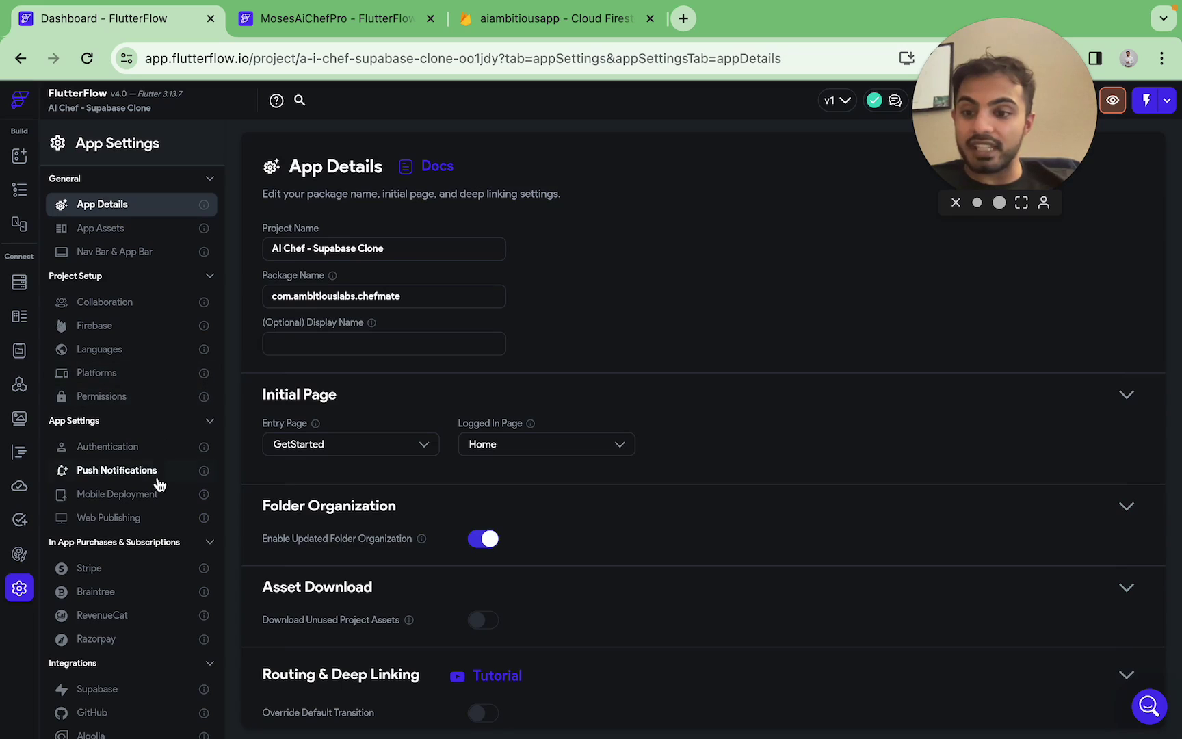
pyautogui.scroll(-5, 151, 354)
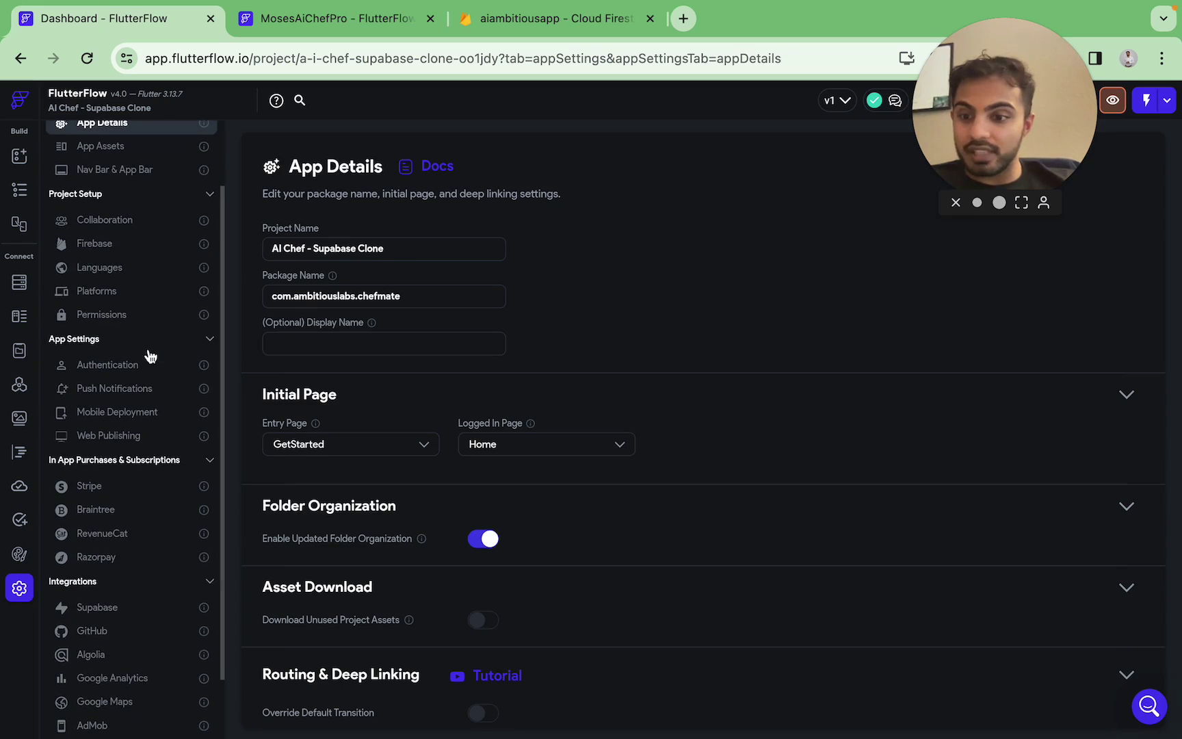
pyautogui.click(122, 534)
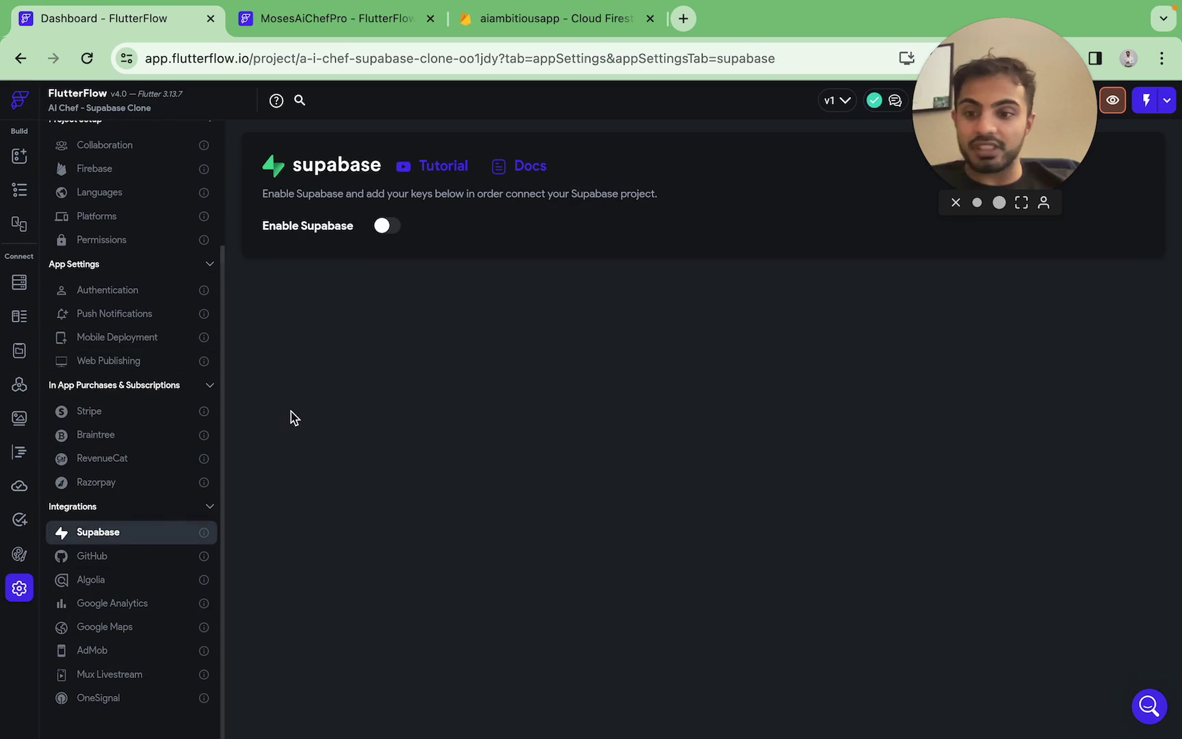
pyautogui.click(385, 226)
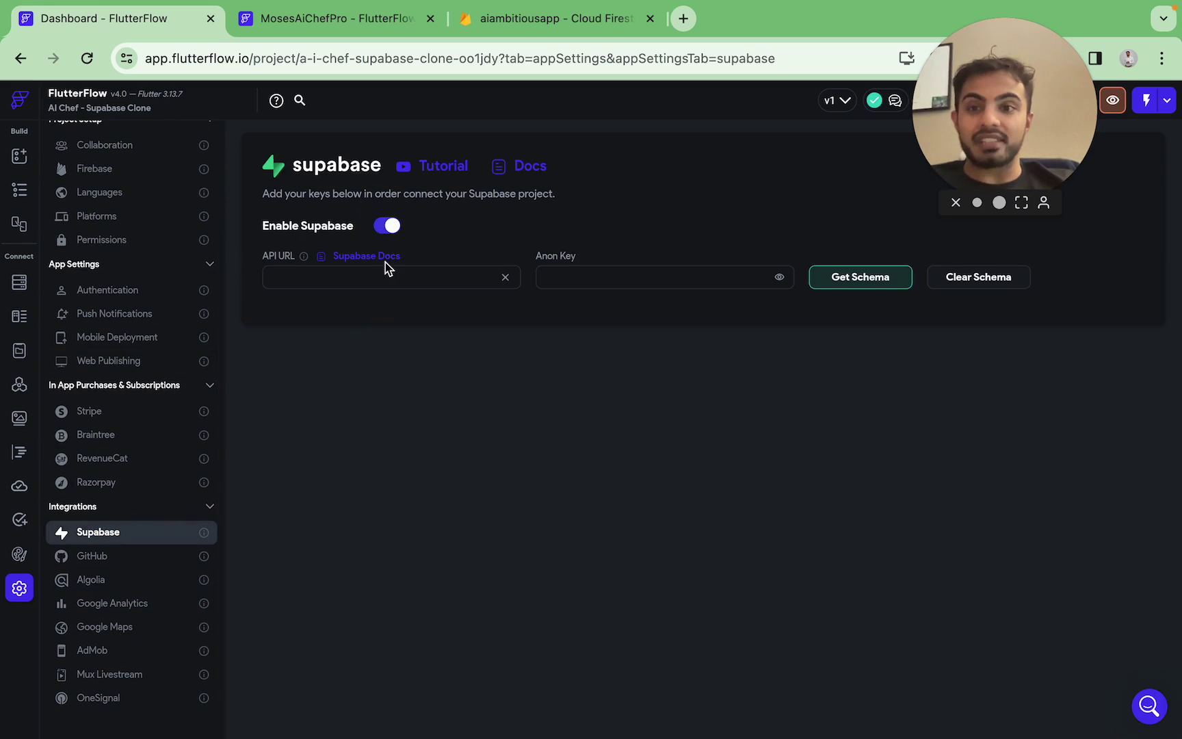
# Go to supabase.com in a new browser tab and open the AI Chef Supabase Clone project from the dashboard
pyautogui.hotkey('ctrl', 't')
pyautogui.write('supabase.com')
pyautogui.press('Return')
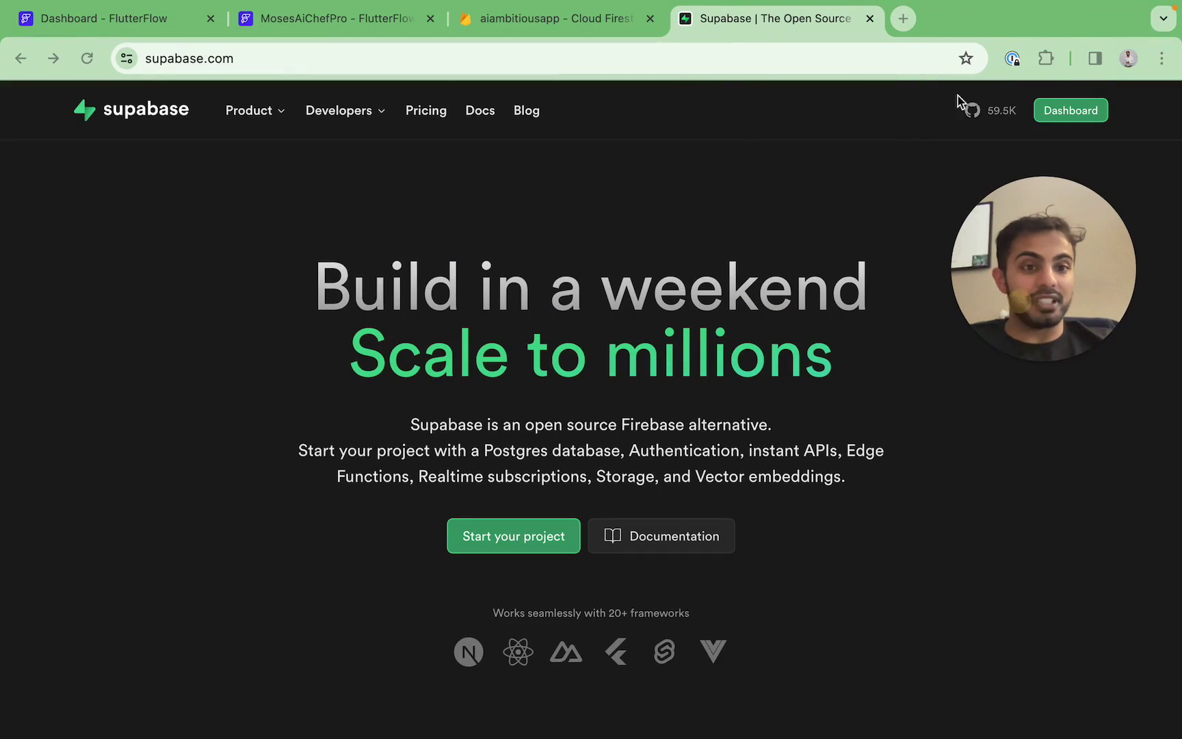
pyautogui.click(1061, 122)
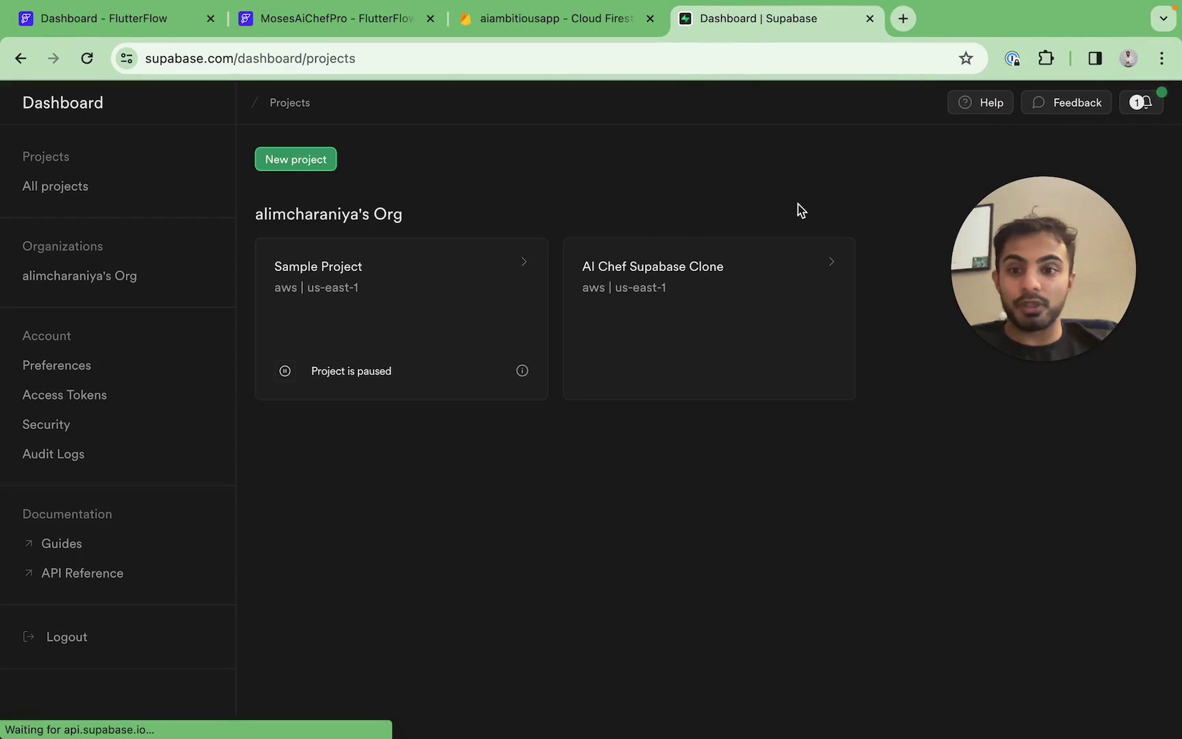
pyautogui.click(705, 276)
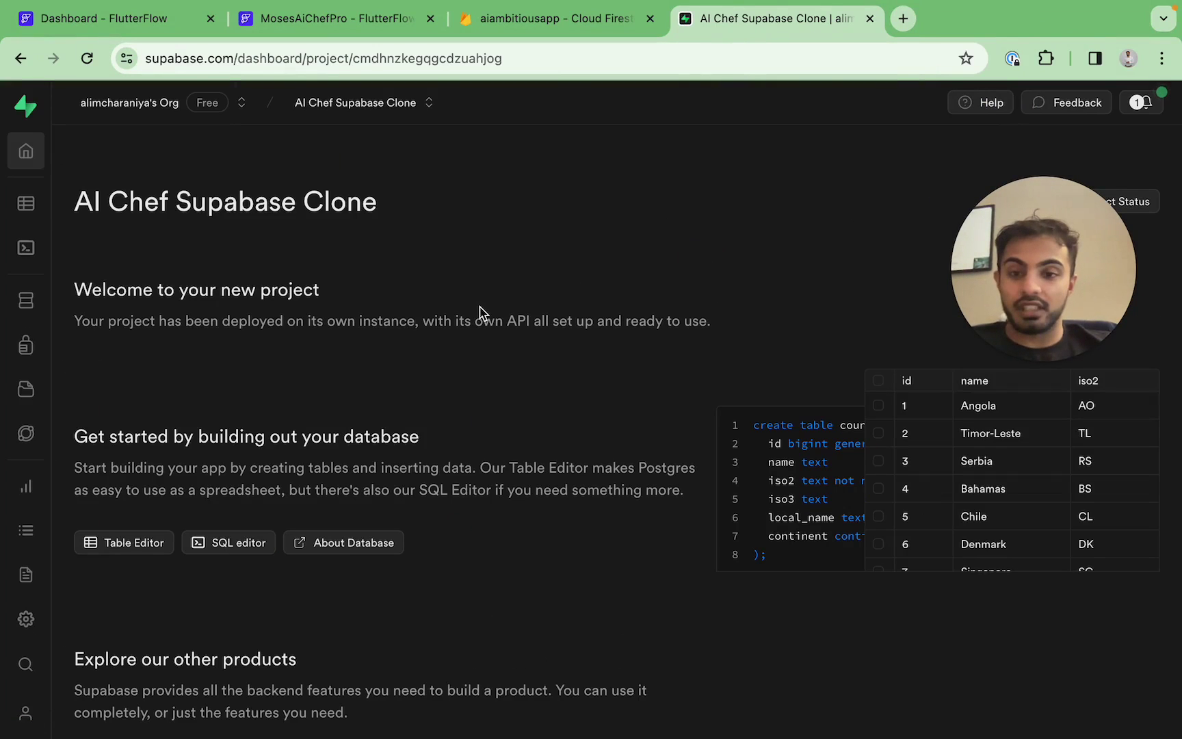
# Copy the Project URL from the Supabase project page and paste it as the API URL in FlutterFlow's Supabase settings
pyautogui.scroll(-6, 481, 312)
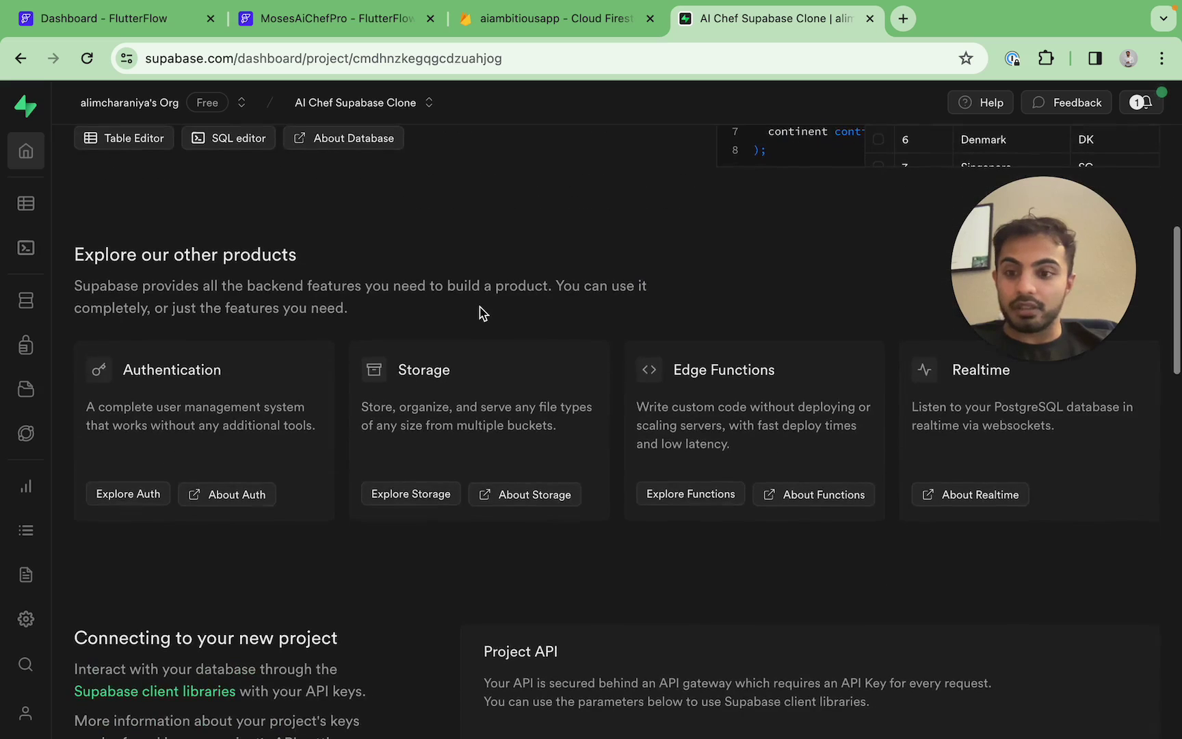
pyautogui.scroll(-5, 482, 312)
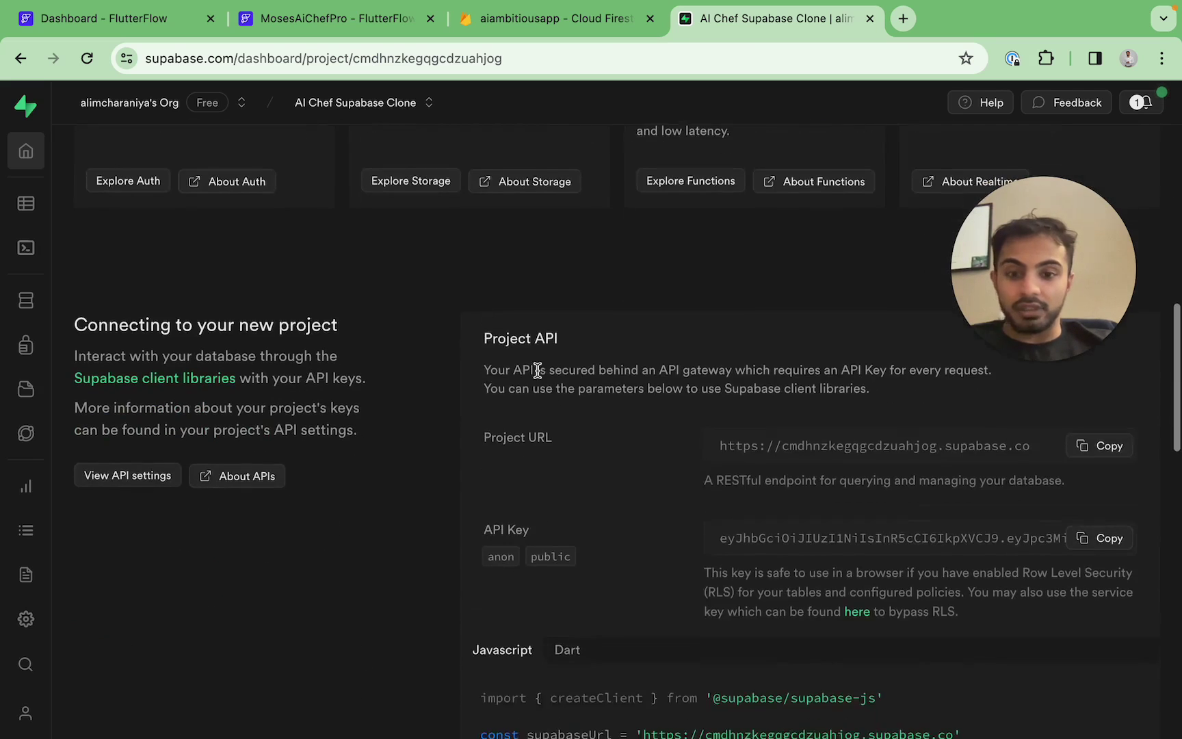
pyautogui.click(1103, 408)
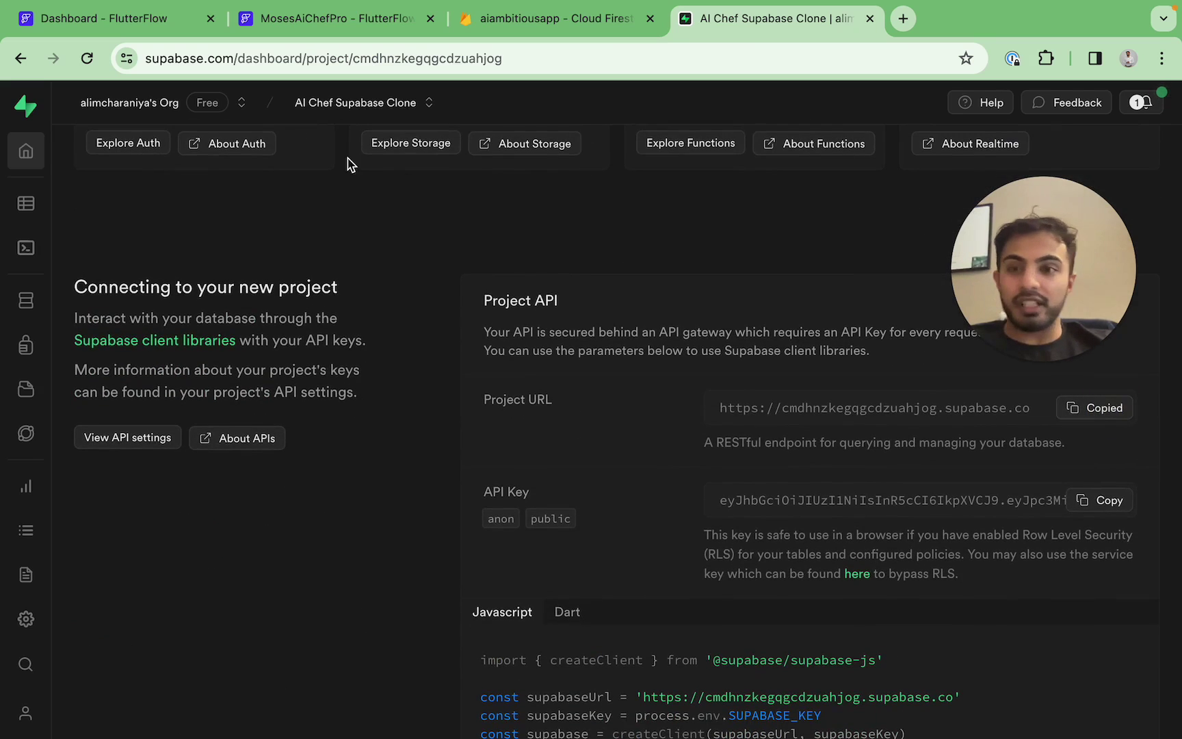
pyautogui.click(301, 21)
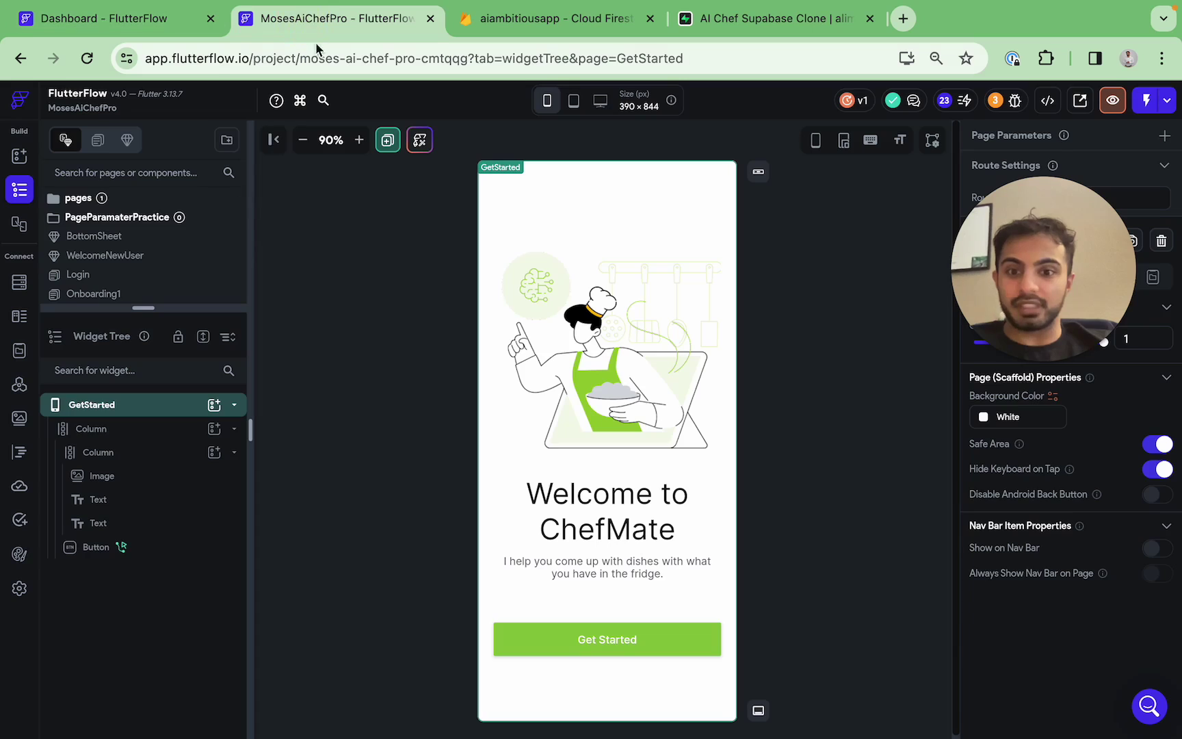
pyautogui.click(150, 27)
pyautogui.click(281, 271)
pyautogui.hotkey('ctrl', 'v')
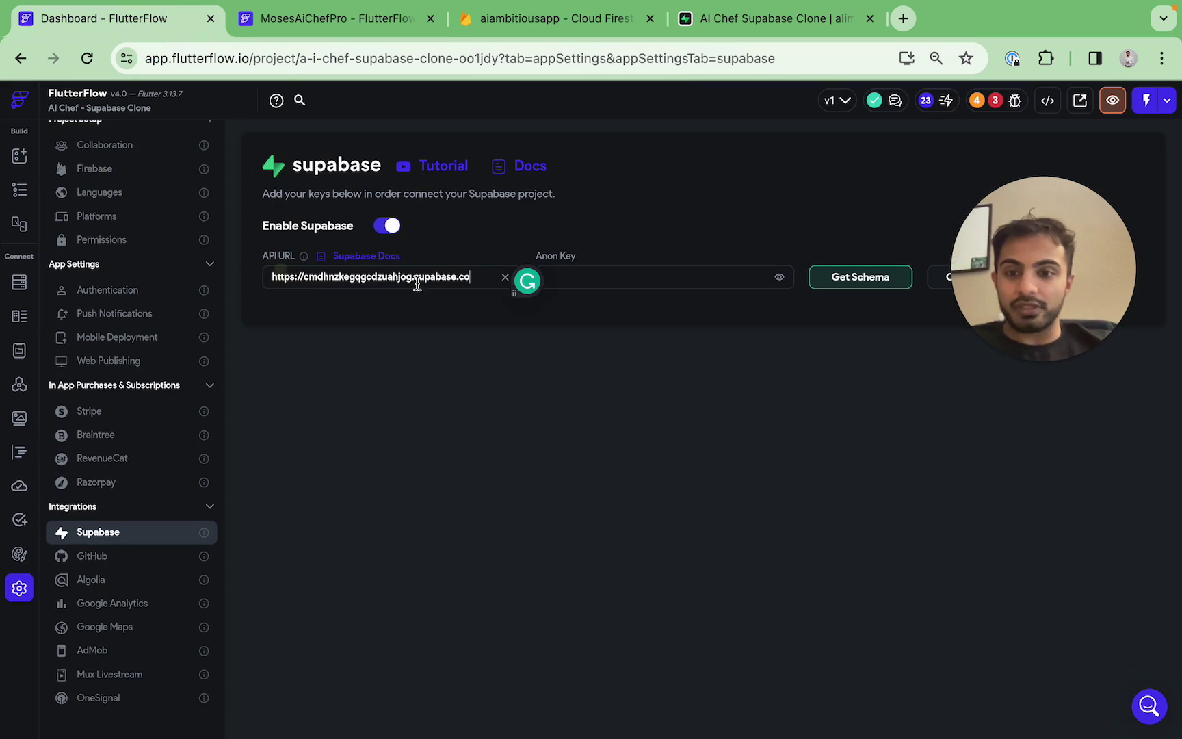
# Copy the anon public API key from the Supabase project and paste it into FlutterFlow's Anon Key field
pyautogui.click(730, 26)
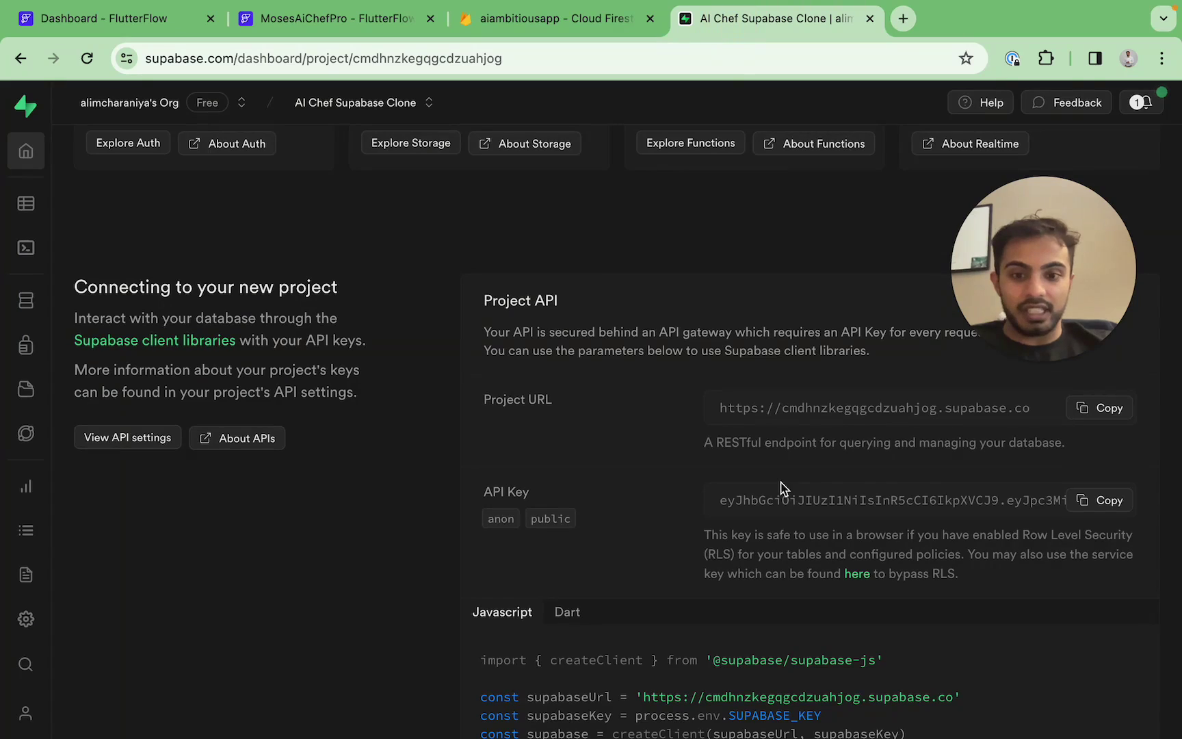
pyautogui.click(508, 518)
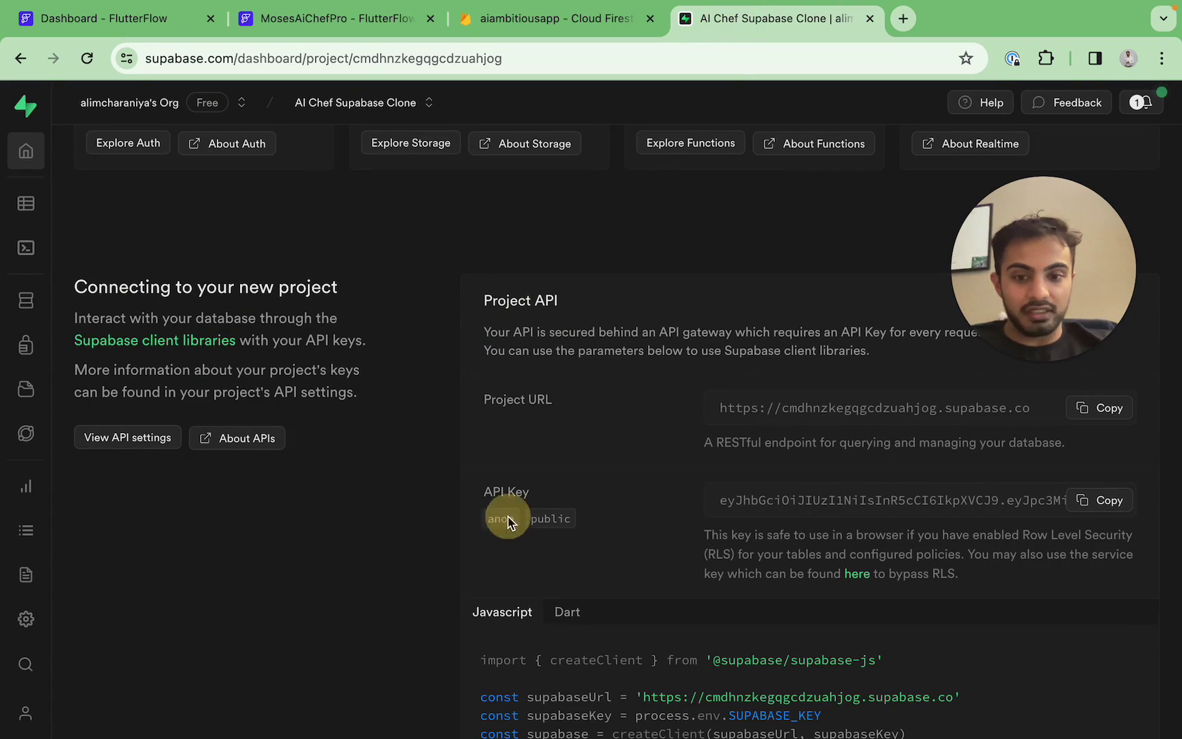
pyautogui.click(1102, 503)
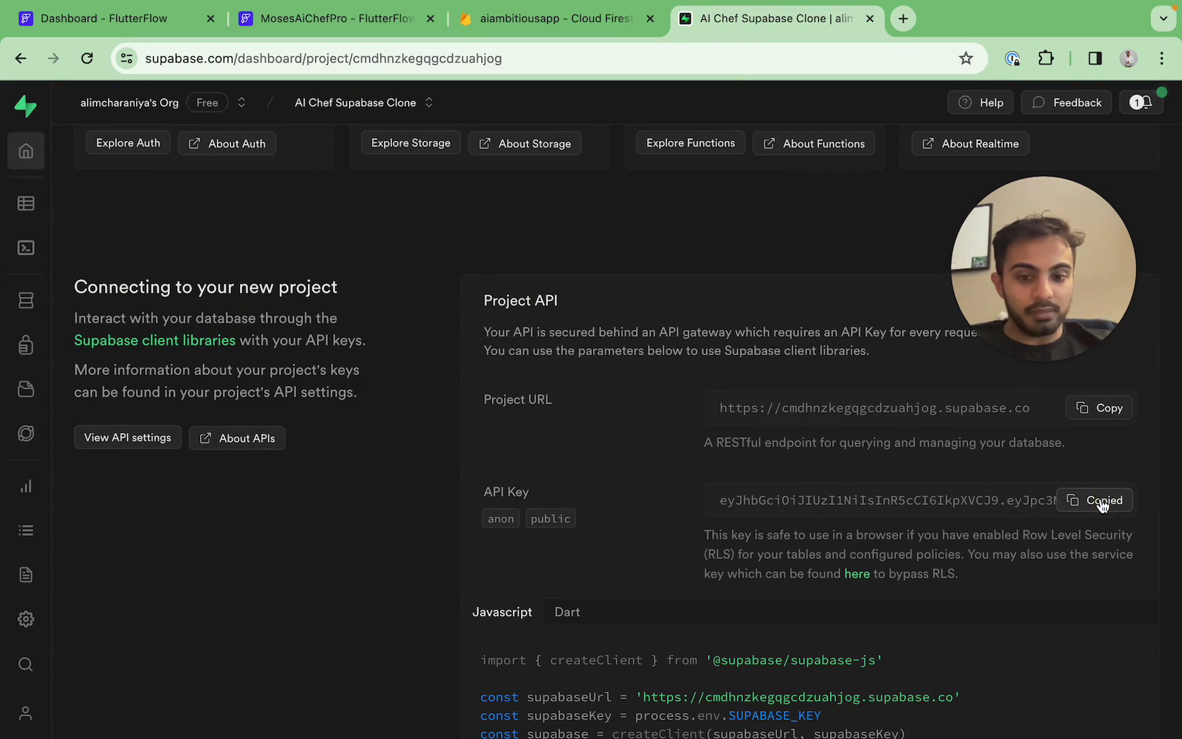
pyautogui.click(179, 26)
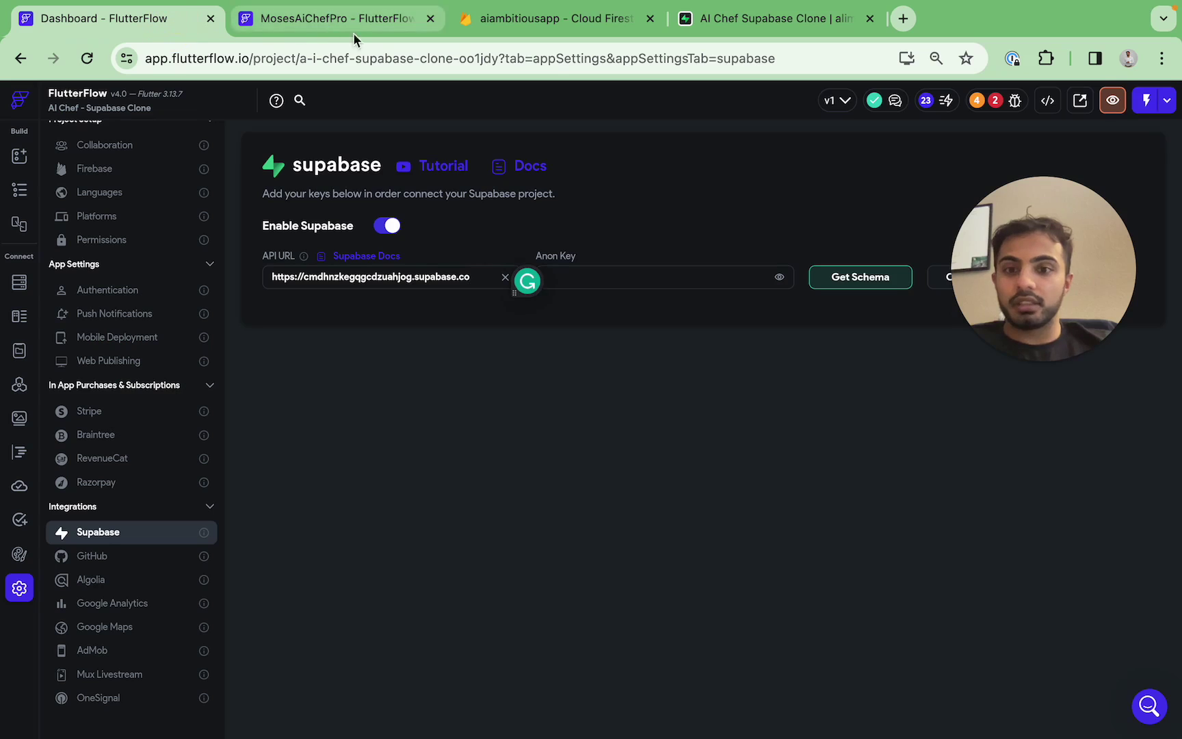
pyautogui.click(642, 274)
pyautogui.hotkey('ctrl', 'v')
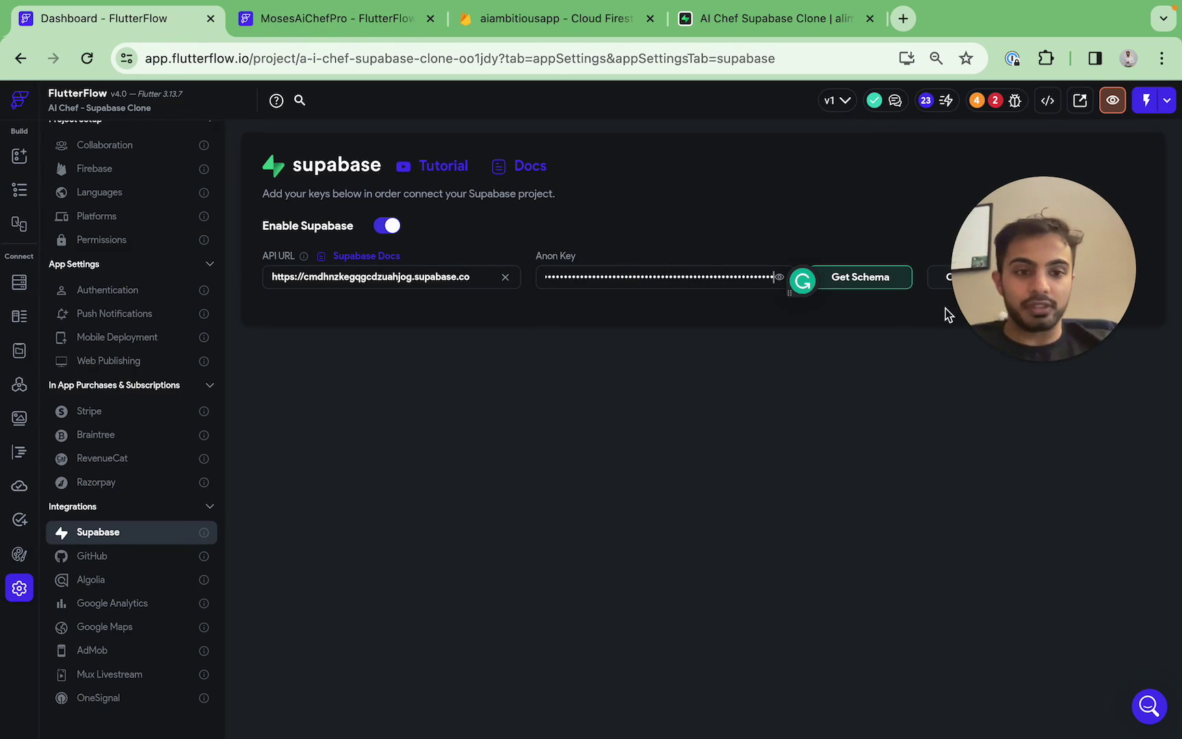
# Try to fetch the Supabase project's schema into the FlutterFlow app
pyautogui.click(848, 281)
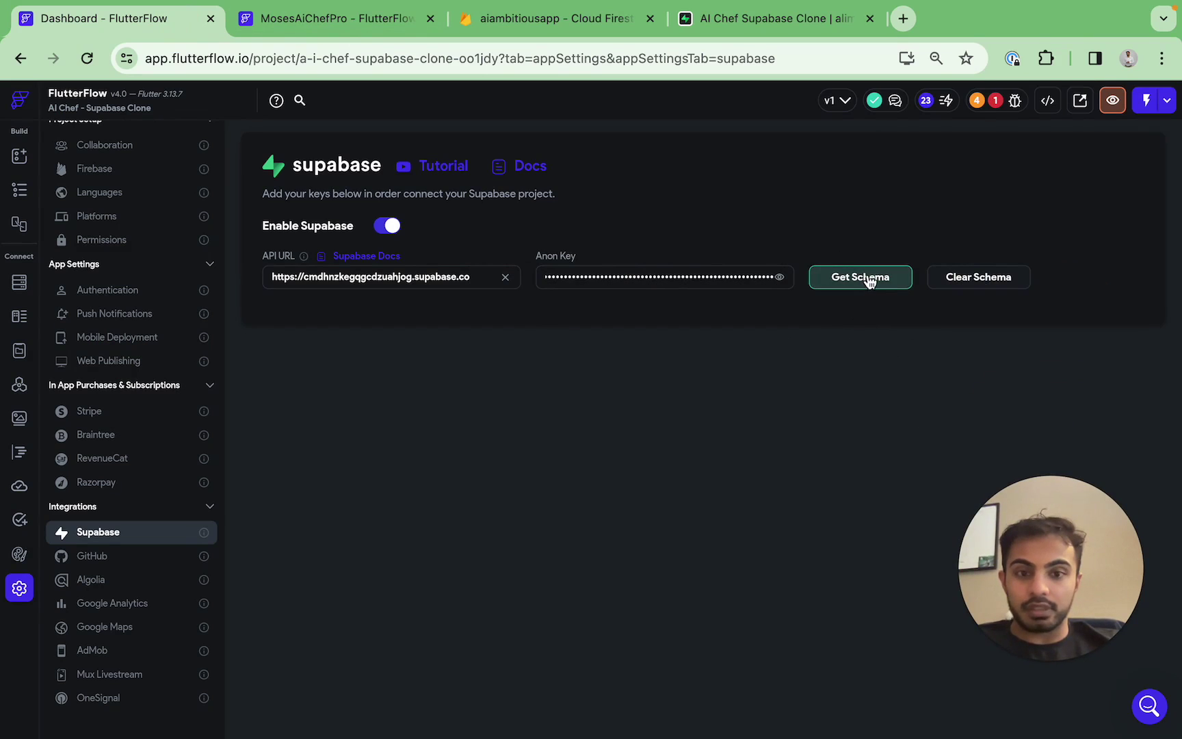
pyautogui.click(868, 282)
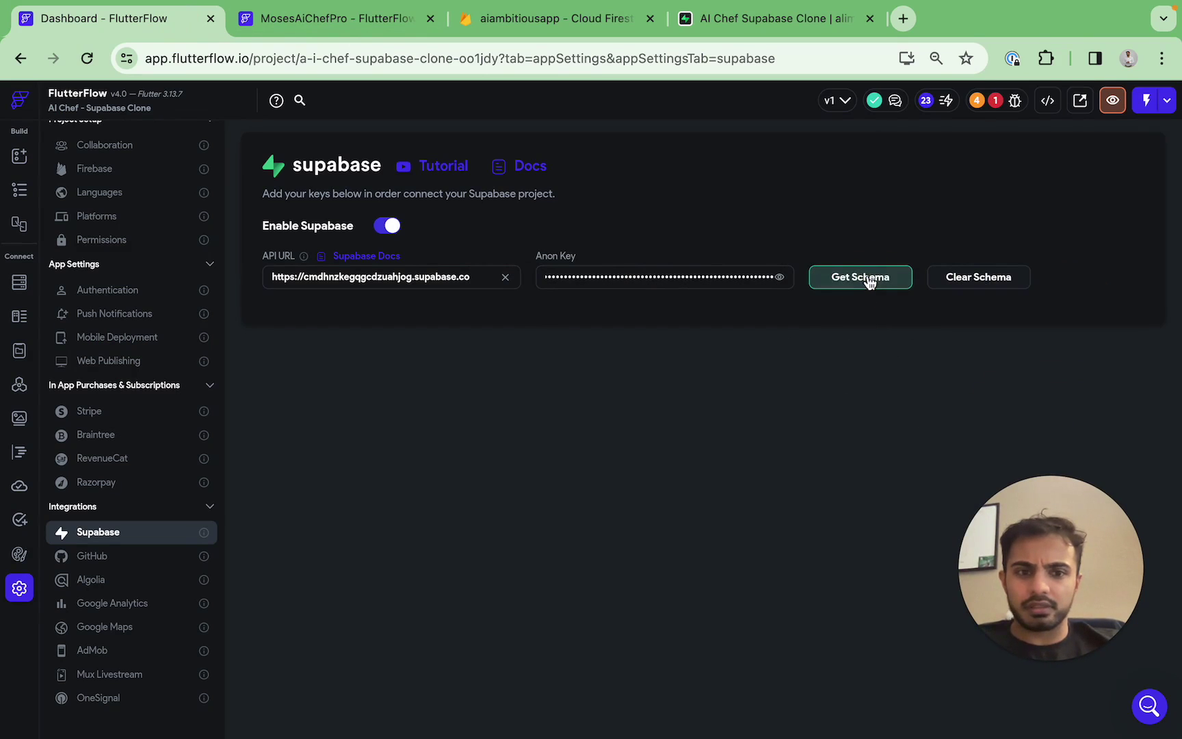
pyautogui.click(868, 282)
pyautogui.click(868, 281)
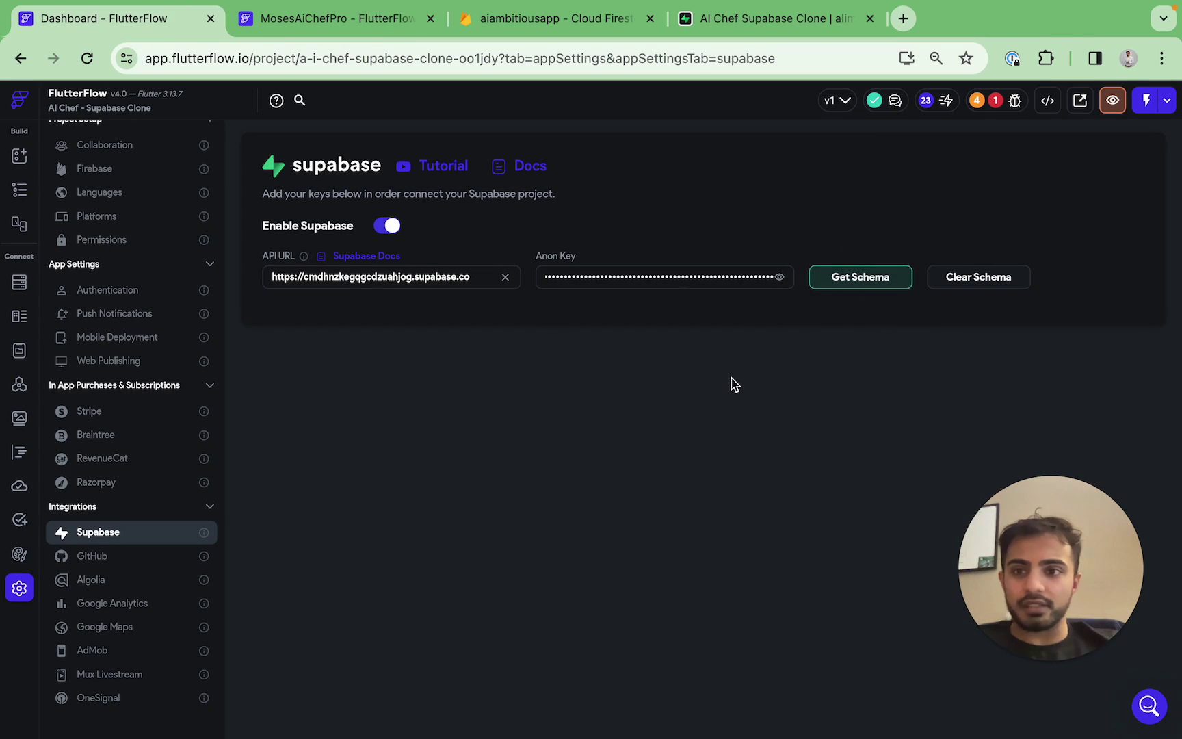
pyautogui.click(871, 391)
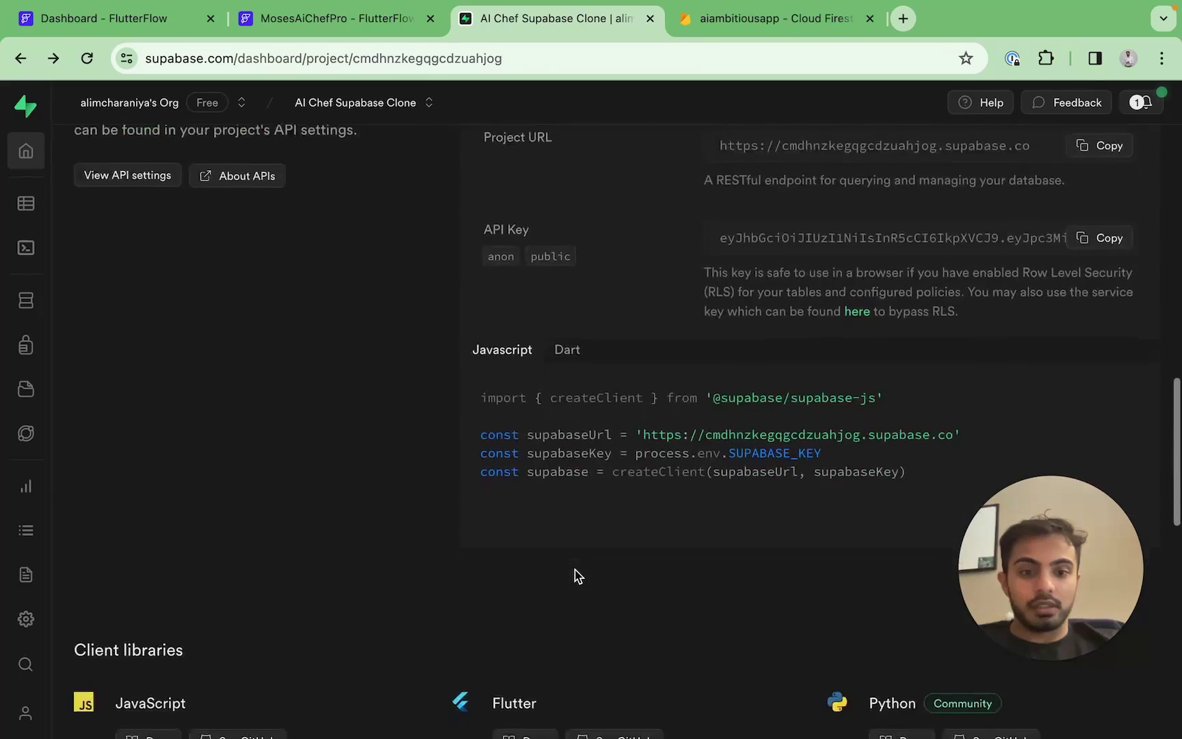
# Switch to the Supabase project, open its table editor and start a new table named Users in the public schema
pyautogui.scroll(3, 575, 569)
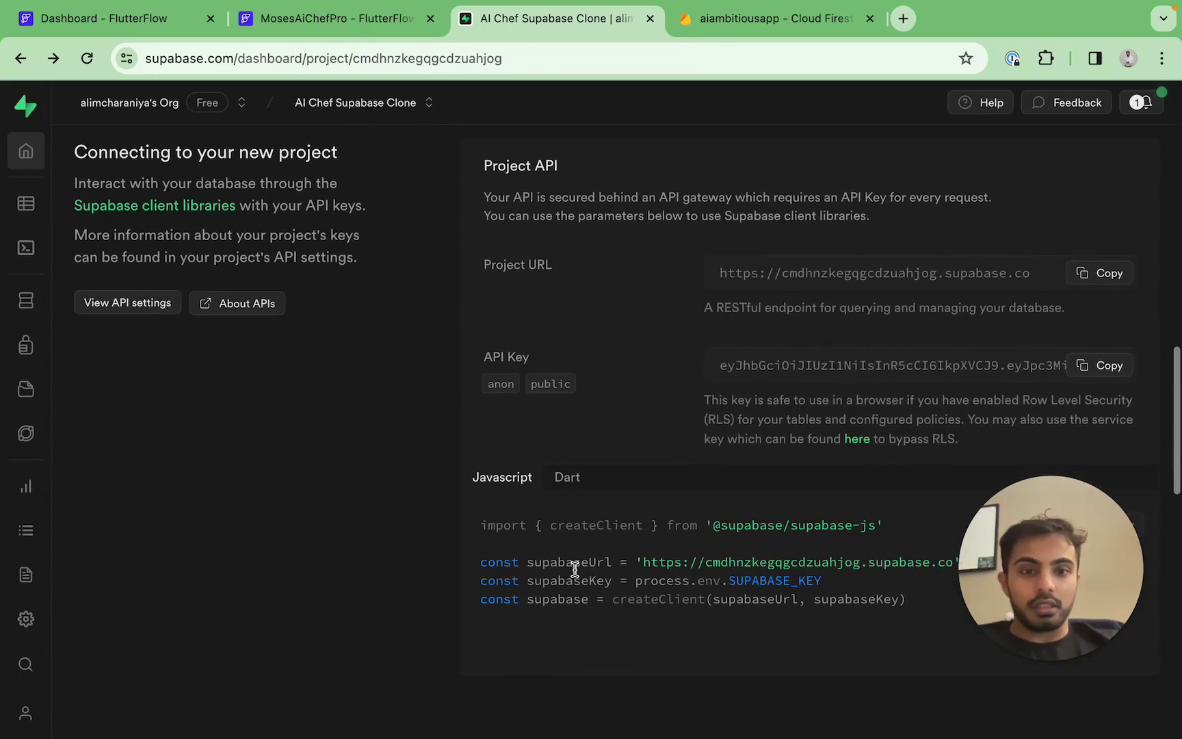
pyautogui.scroll(10, 574, 570)
pyautogui.scroll(-2, 343, 518)
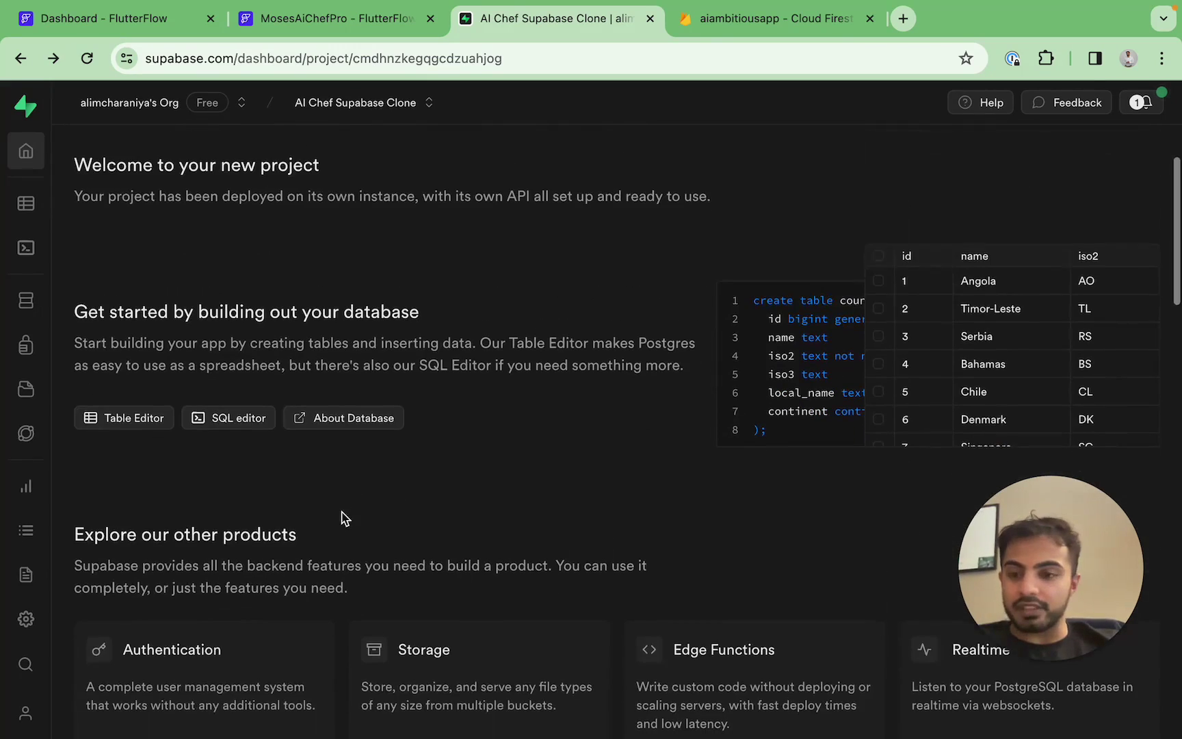
pyautogui.click(129, 419)
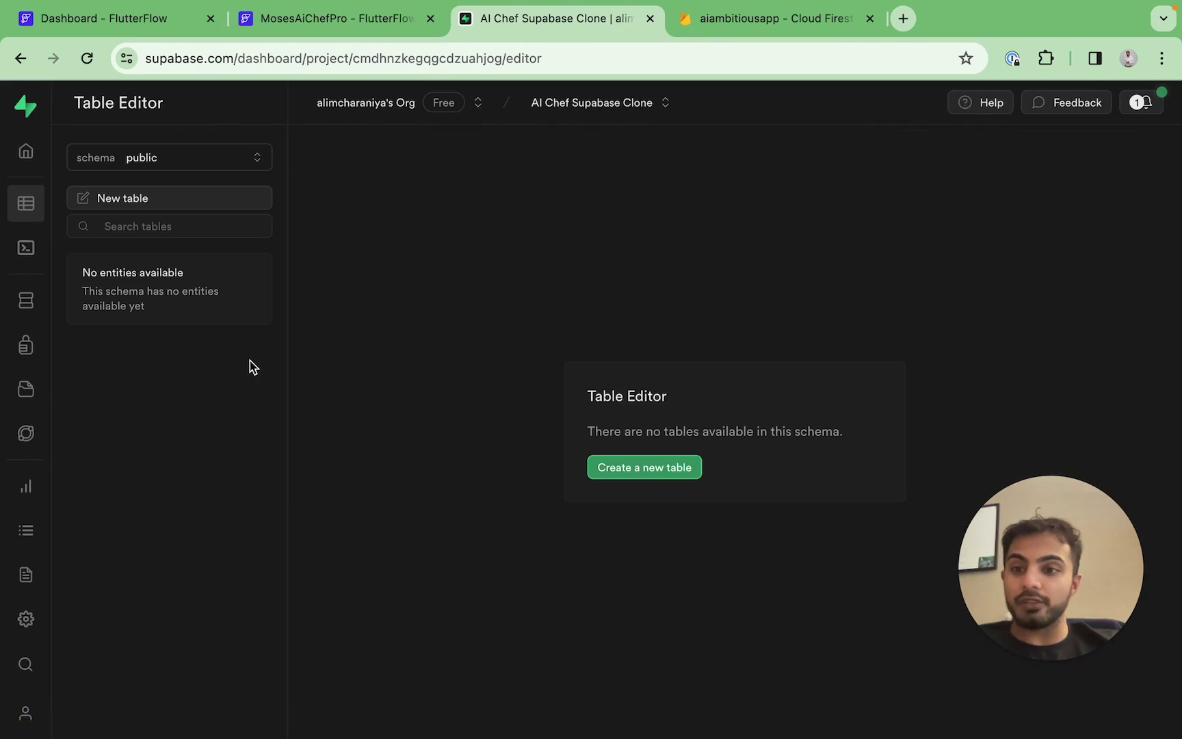
pyautogui.click(607, 467)
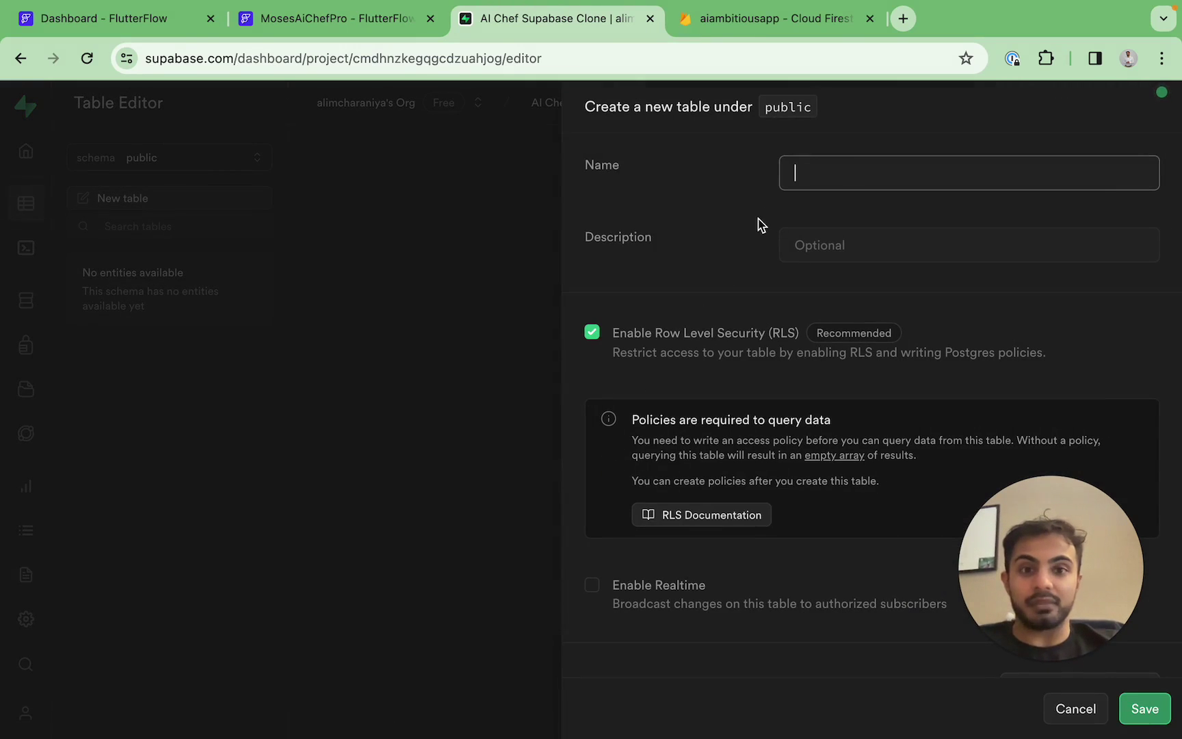
pyautogui.write('Users')
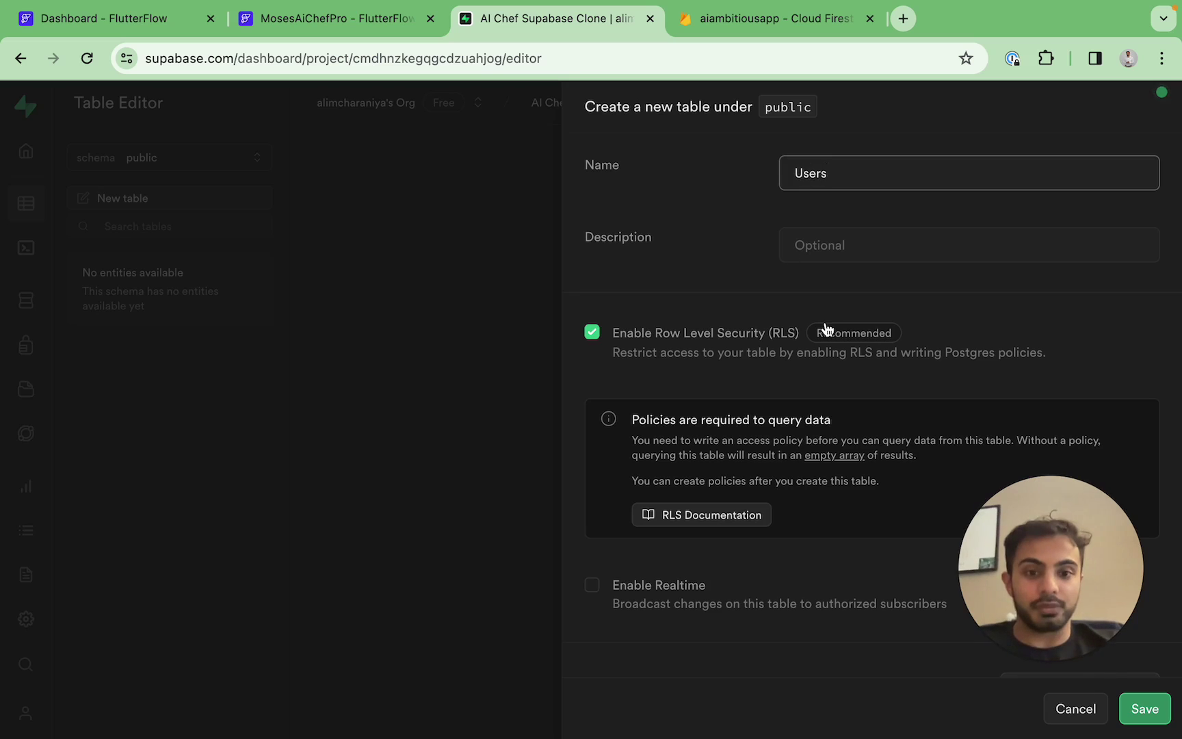
# Set the table description to "The table that stores all of our users." and save the table with its default columns
pyautogui.scroll(-1, 826, 329)
pyautogui.click(857, 220)
pyautogui.scroll(1, 857, 221)
pyautogui.write('The t')
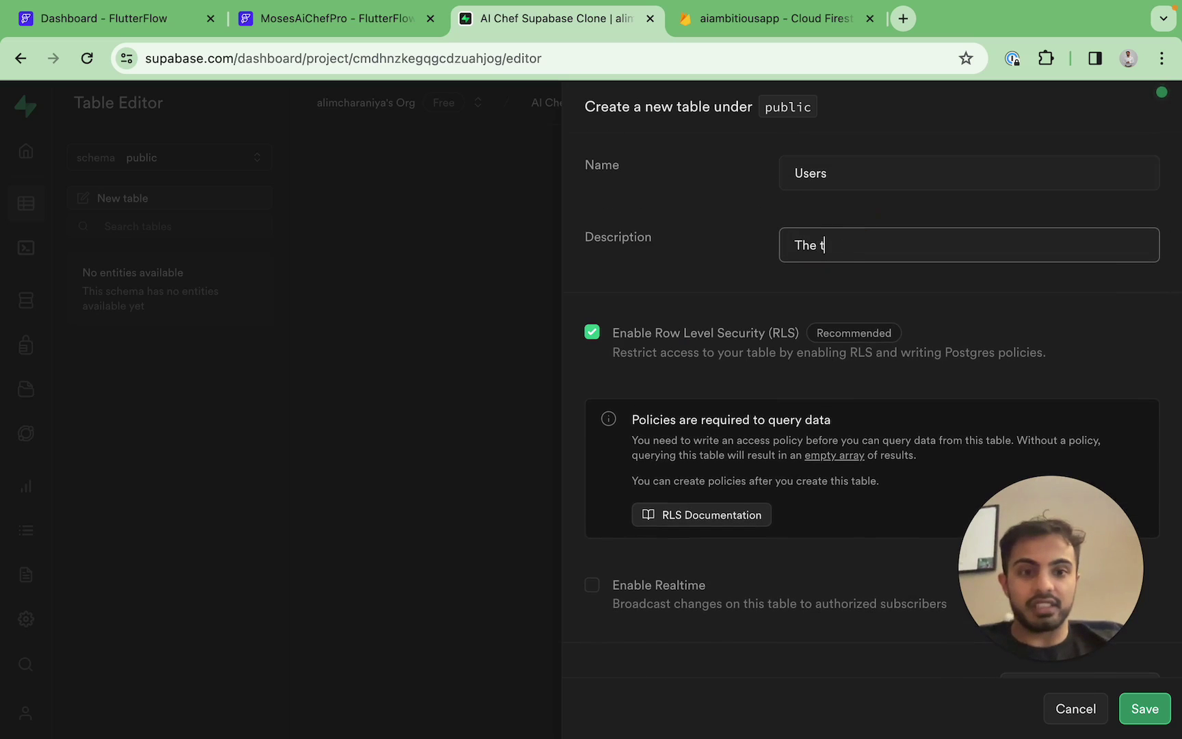
pyautogui.write('able that stores all of our users.')
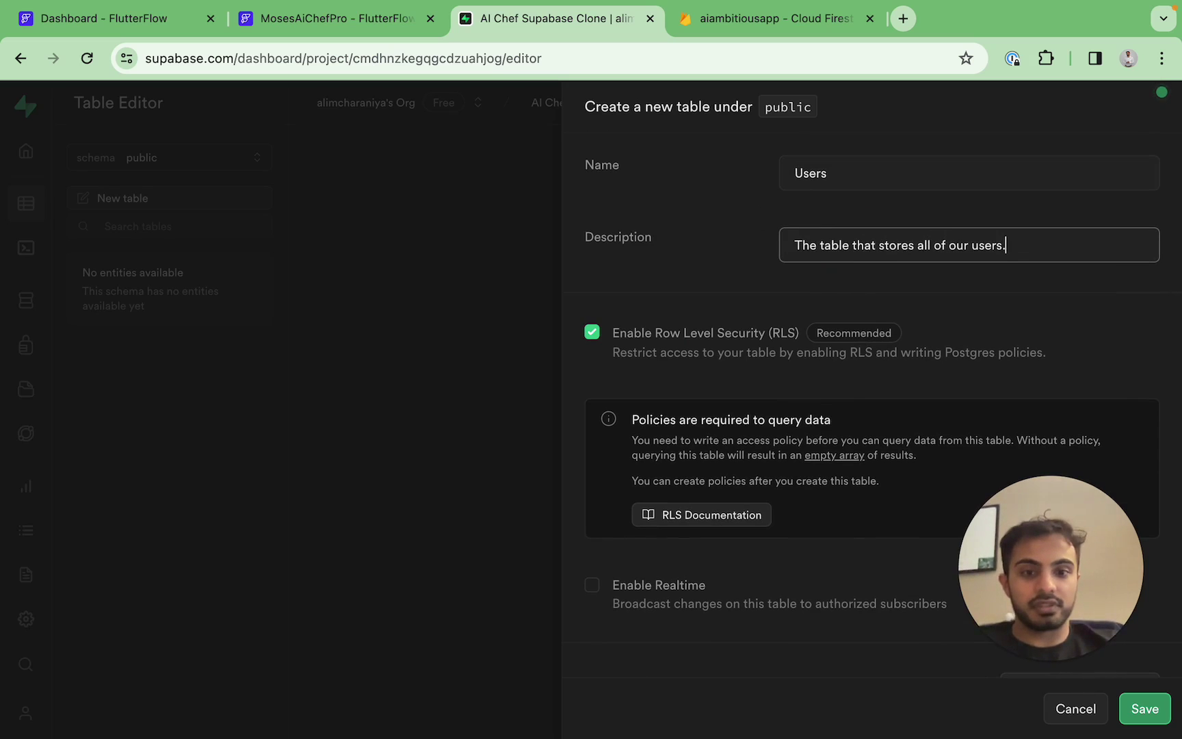
pyautogui.scroll(-3, 698, 343)
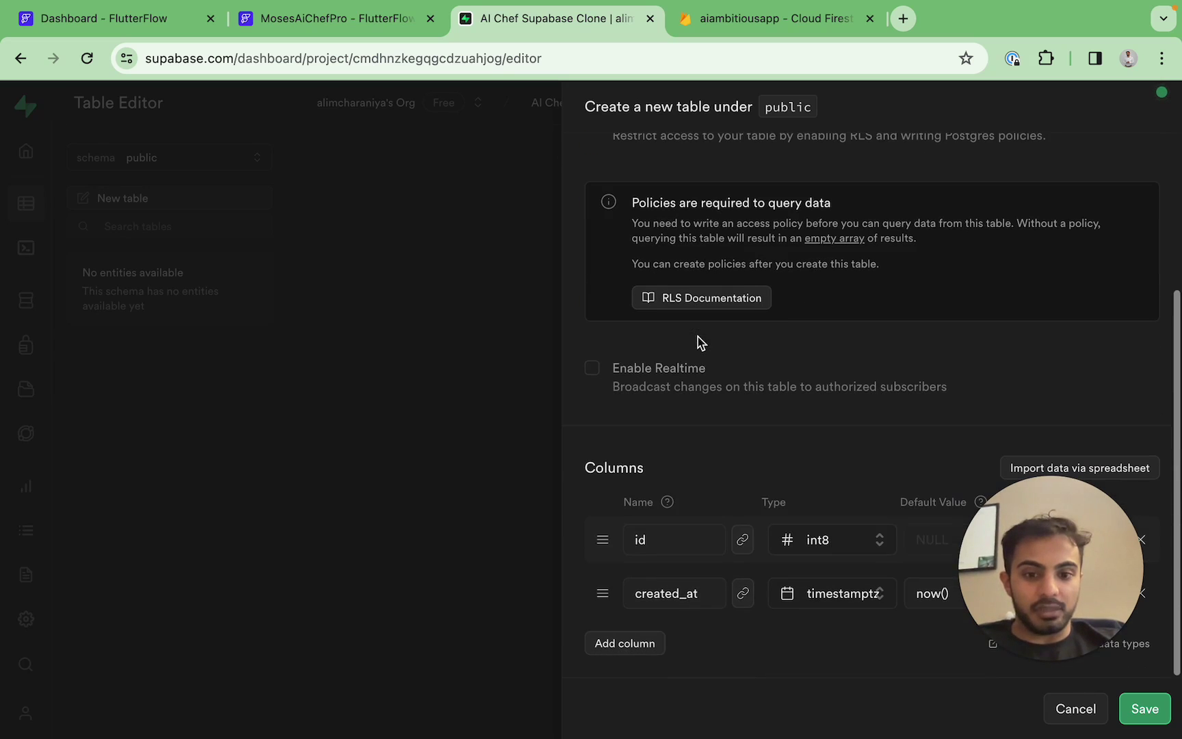
pyautogui.click(1133, 707)
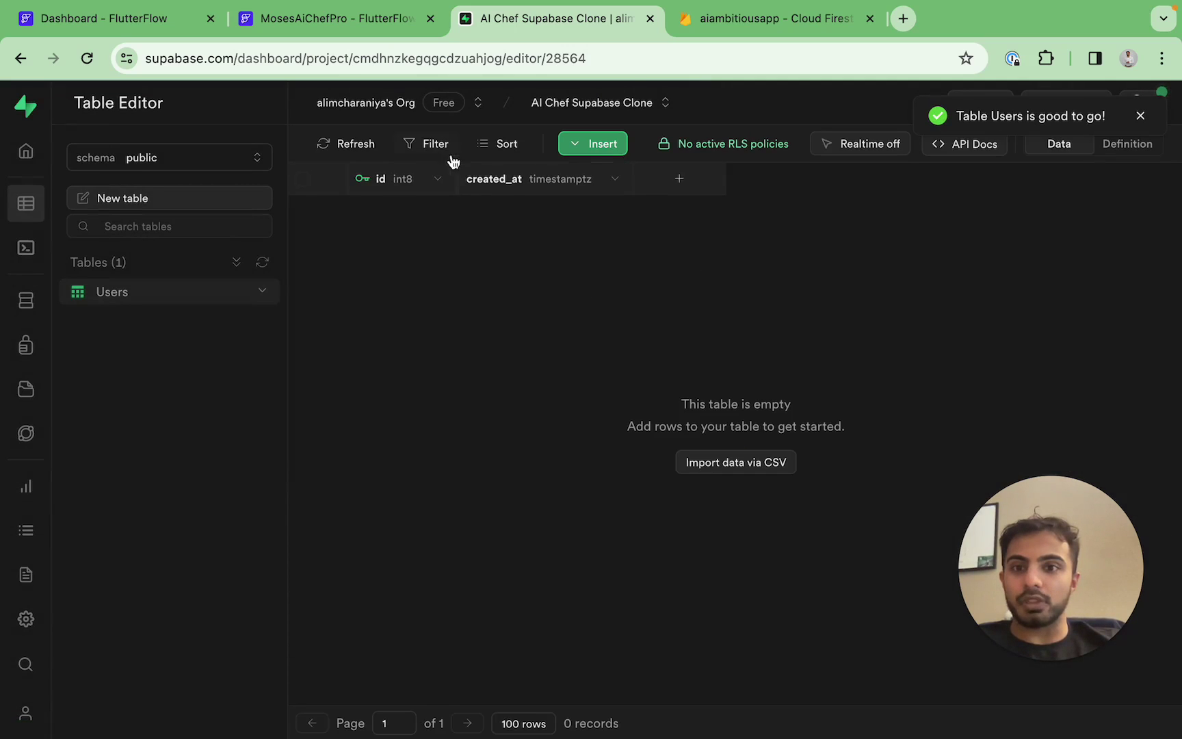
# Close the MosesAiChefPro browser tab, then clear and refetch the schema in FlutterFlow's Supabase settings
pyautogui.click(335, 21)
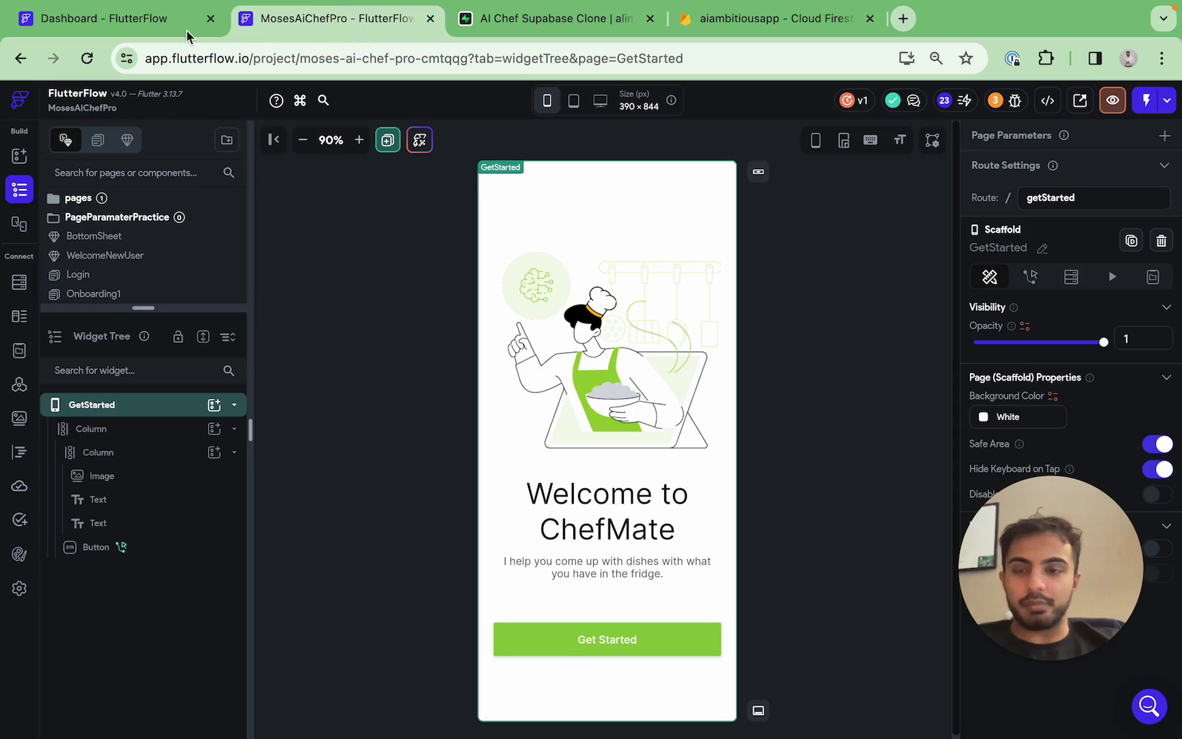
pyautogui.click(547, 19)
pyautogui.click(431, 19)
pyautogui.click(870, 283)
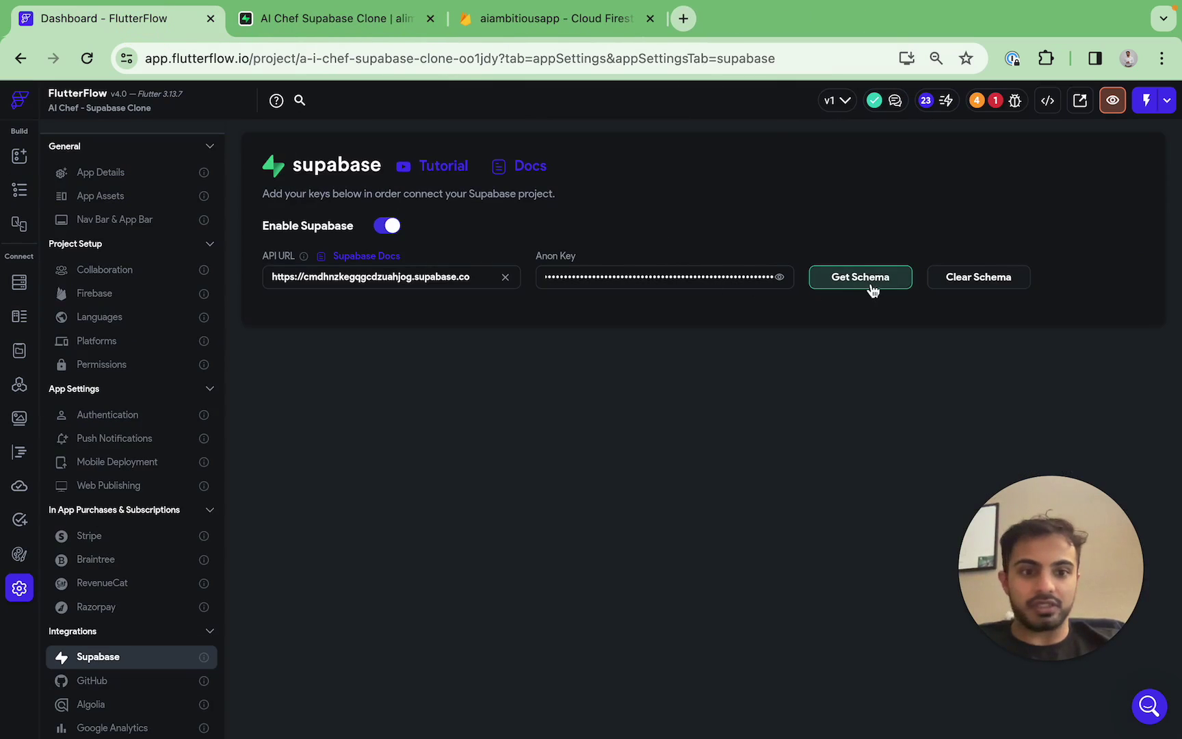
pyautogui.click(991, 275)
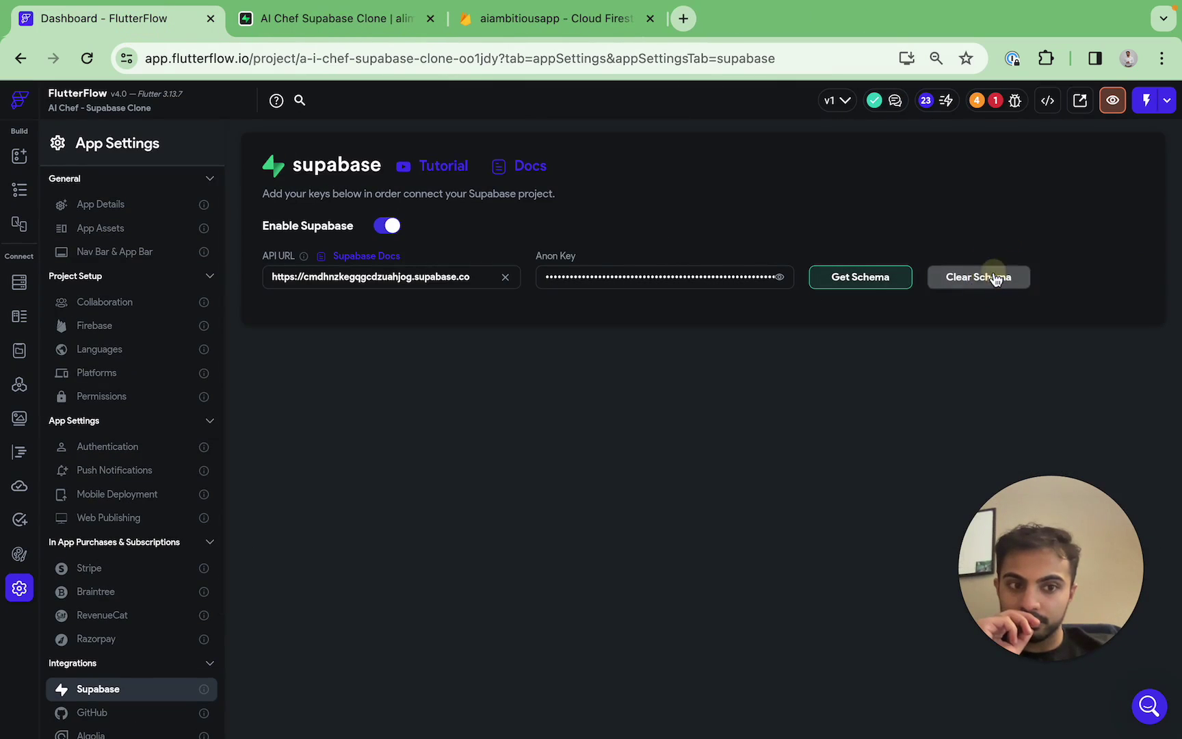
pyautogui.click(865, 286)
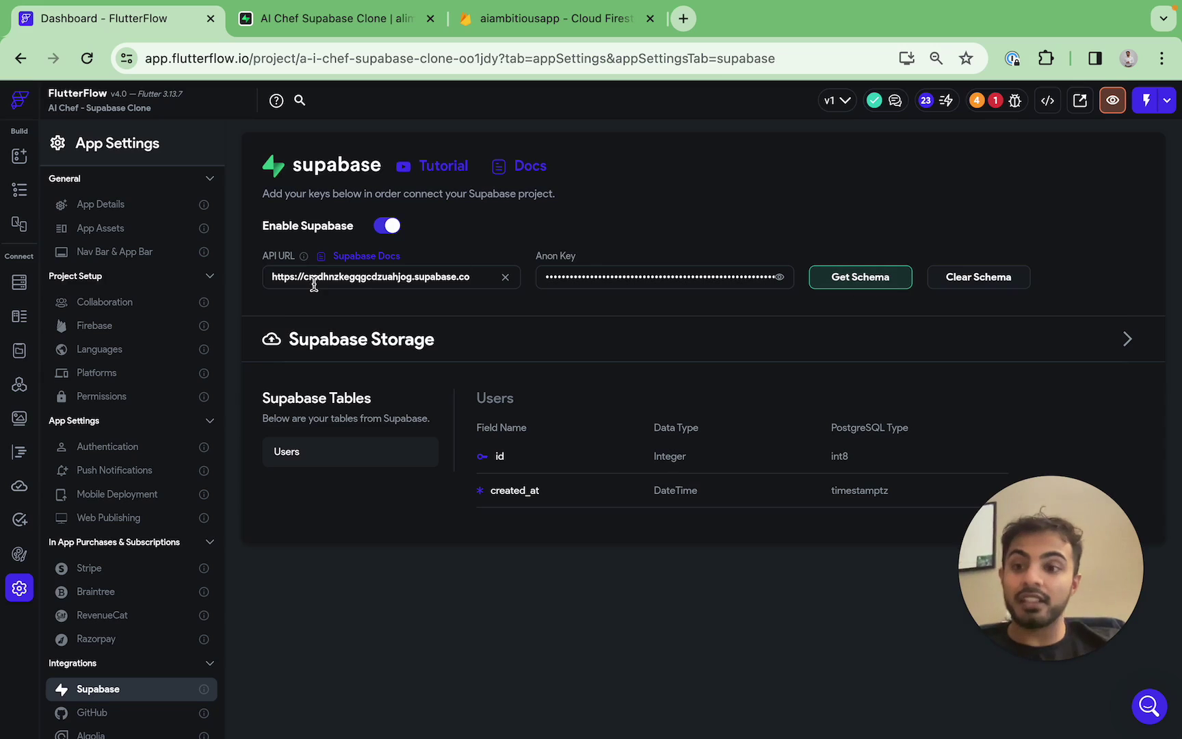
# Review the Firestore collections in FlutterFlow, then compare the imported Users table's fields with the table in the Supabase editor
pyautogui.click(19, 282)
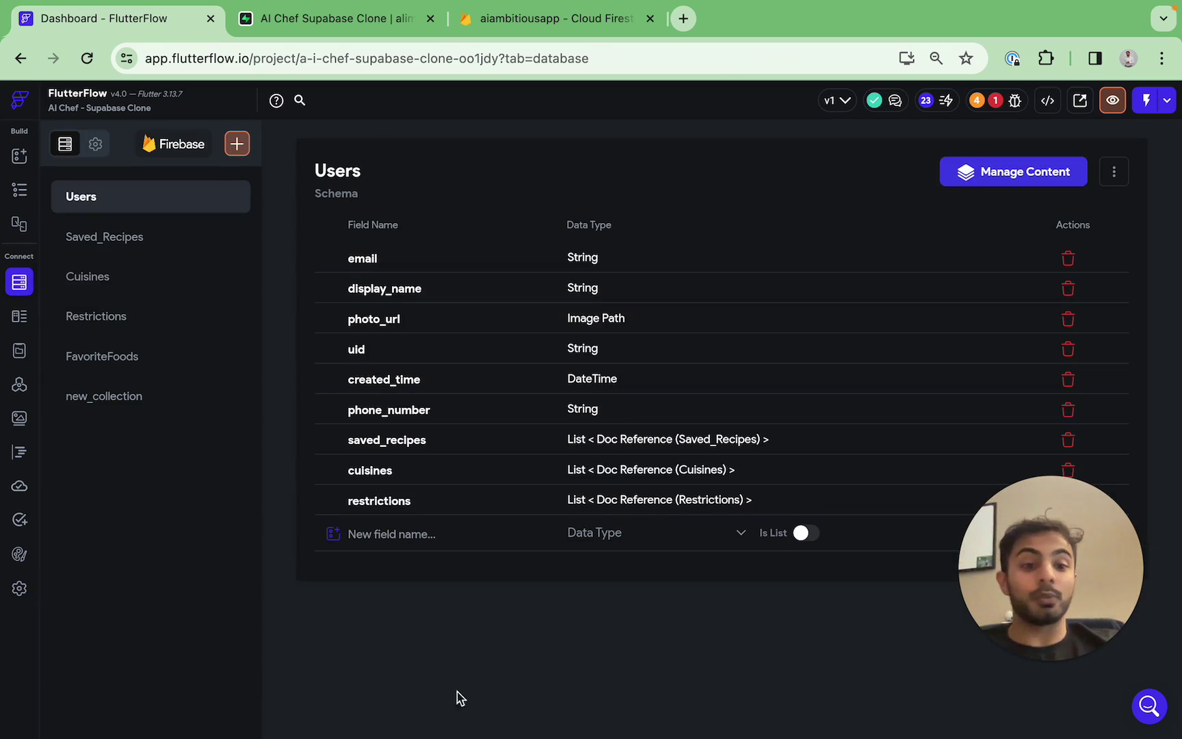
pyautogui.click(20, 588)
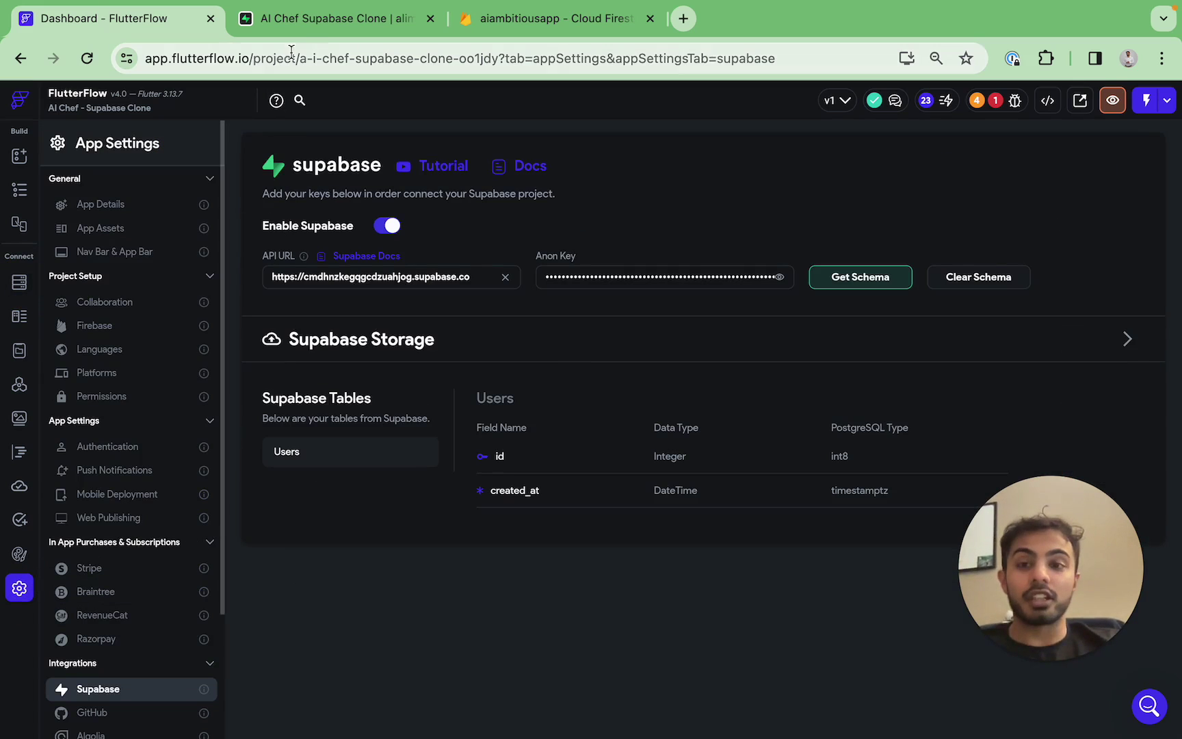
pyautogui.click(306, 29)
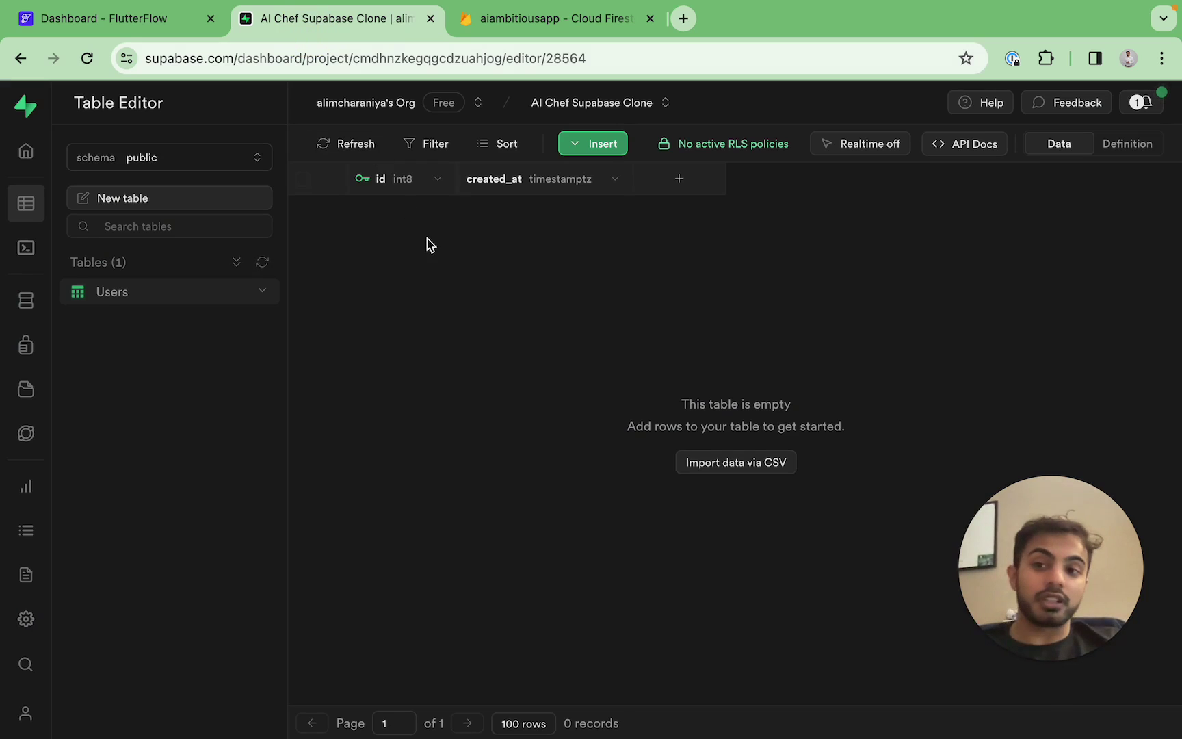
pyautogui.click(172, 22)
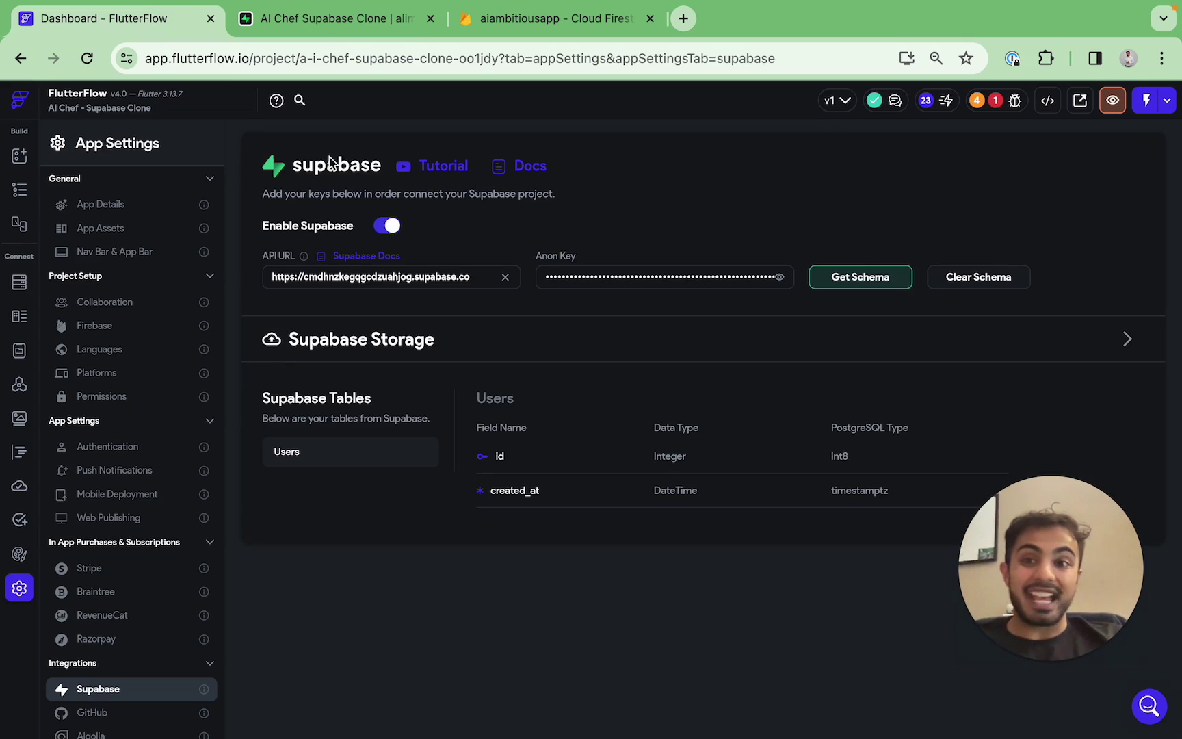
pyautogui.click(346, 19)
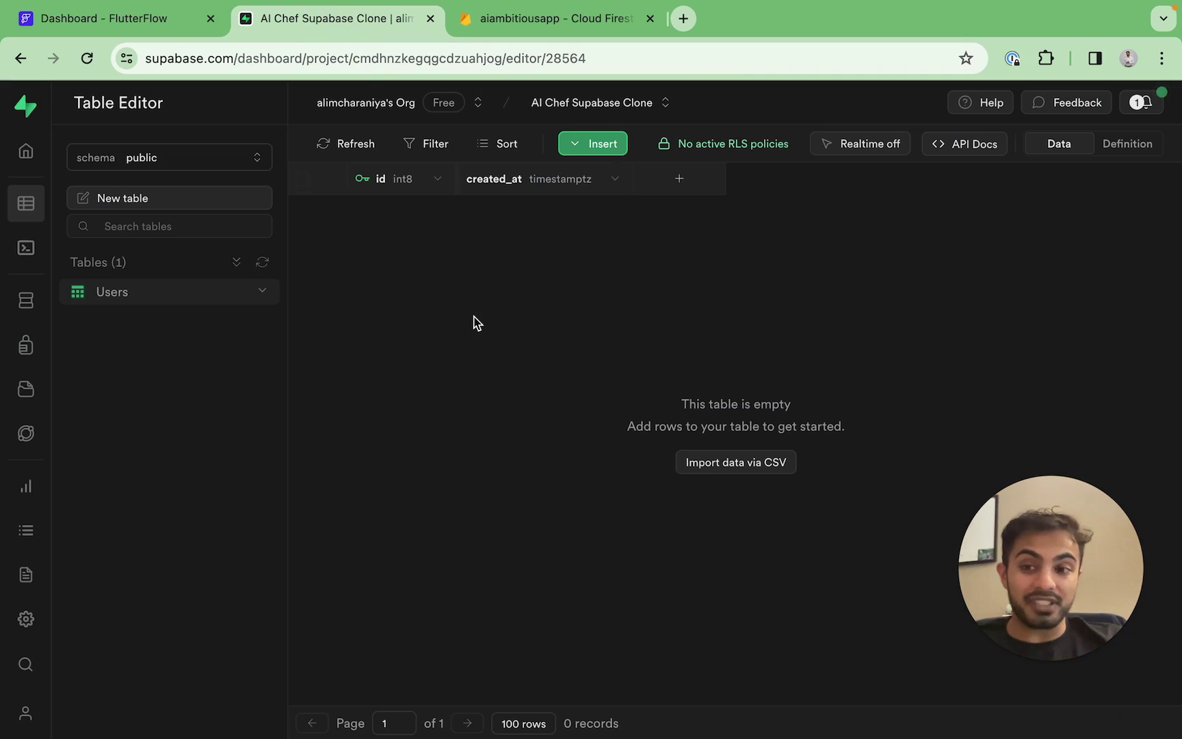
pyautogui.hotkey('ctrl', 'shift', 'Tab')
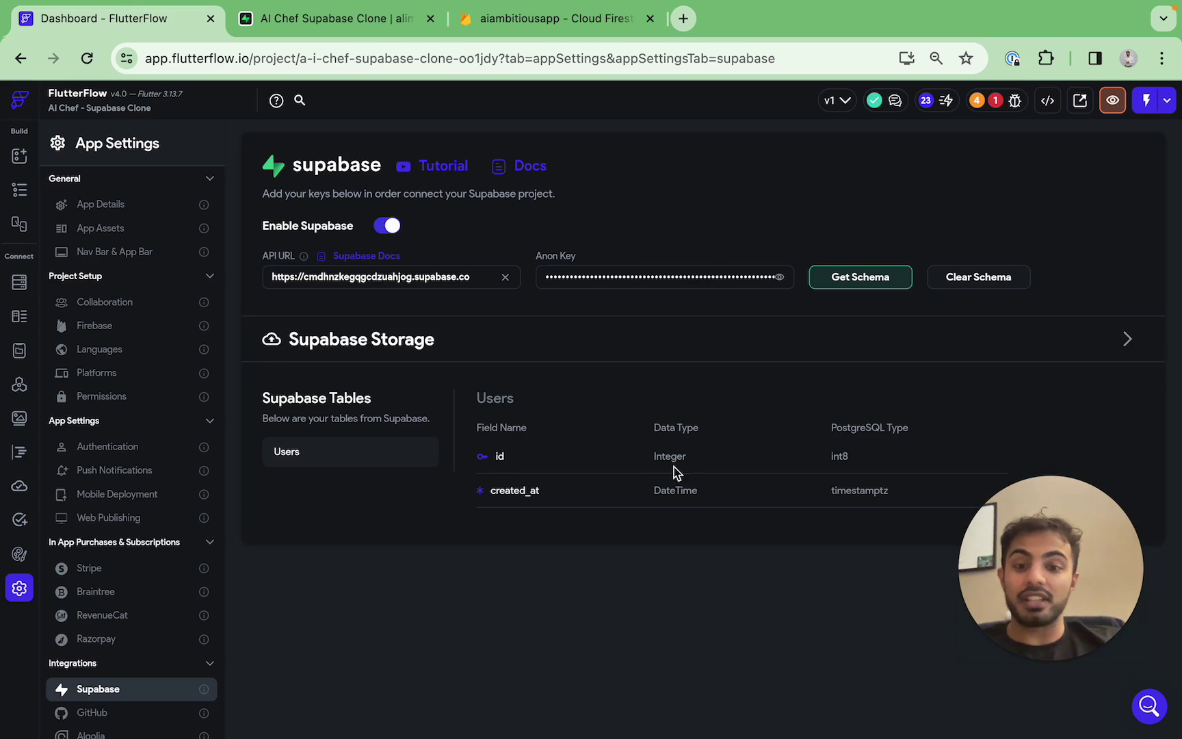
pyautogui.click(356, 19)
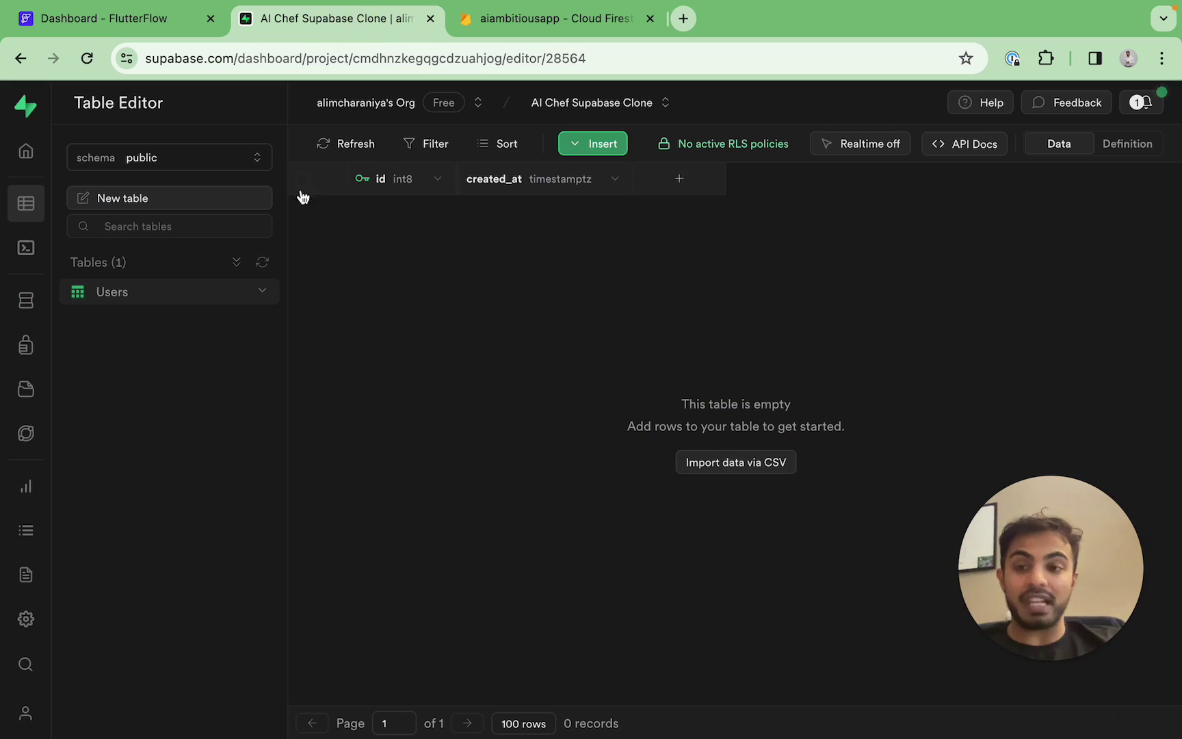
pyautogui.click(114, 19)
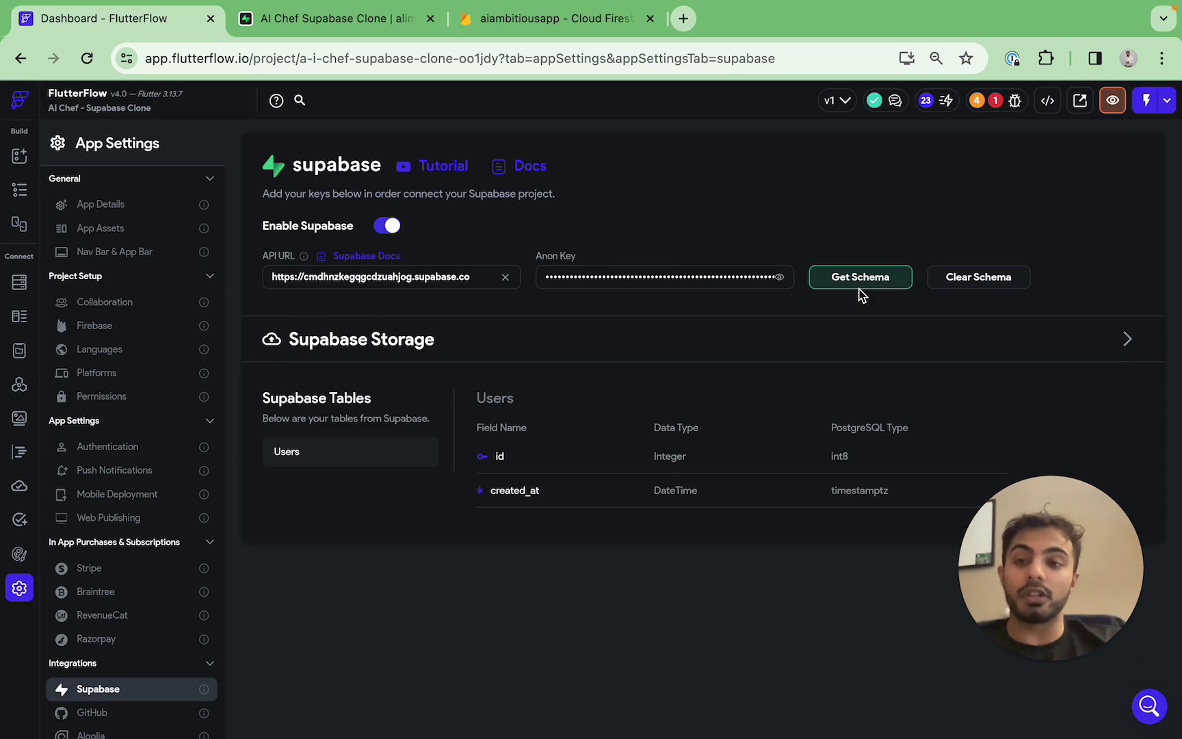
pyautogui.moveTo(1053, 608)
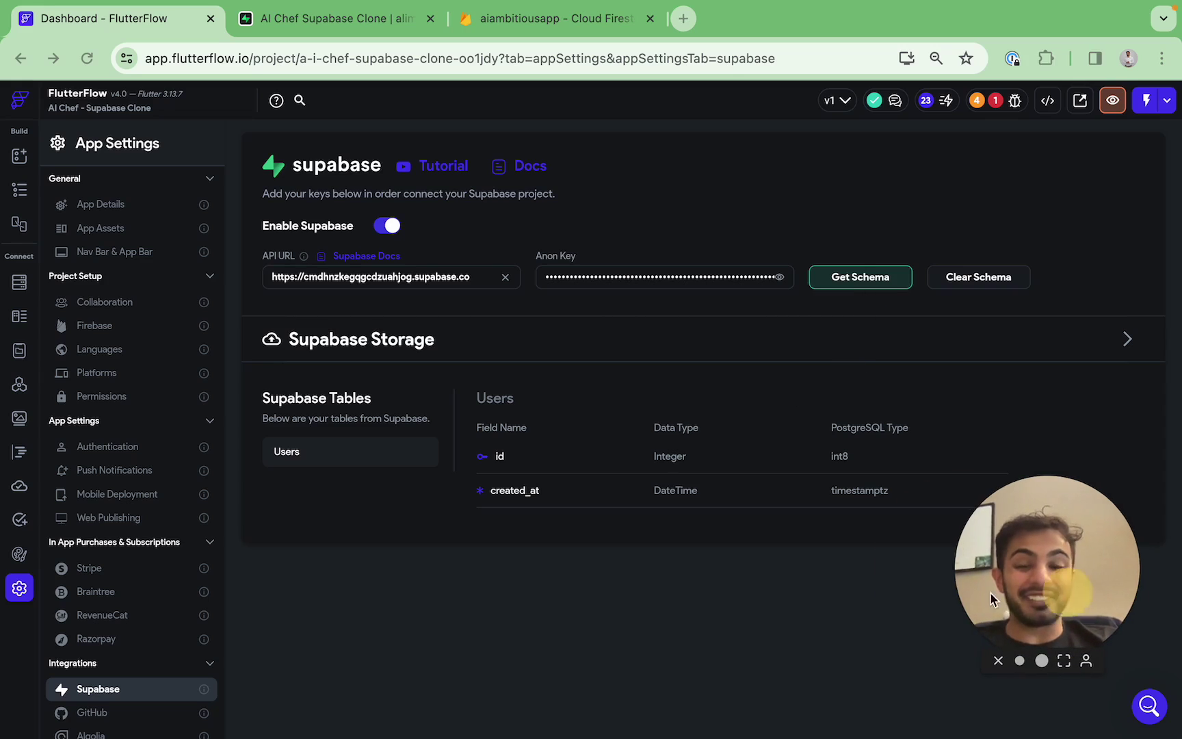
pyautogui.moveTo(990, 592); pyautogui.dragTo(158, 647)
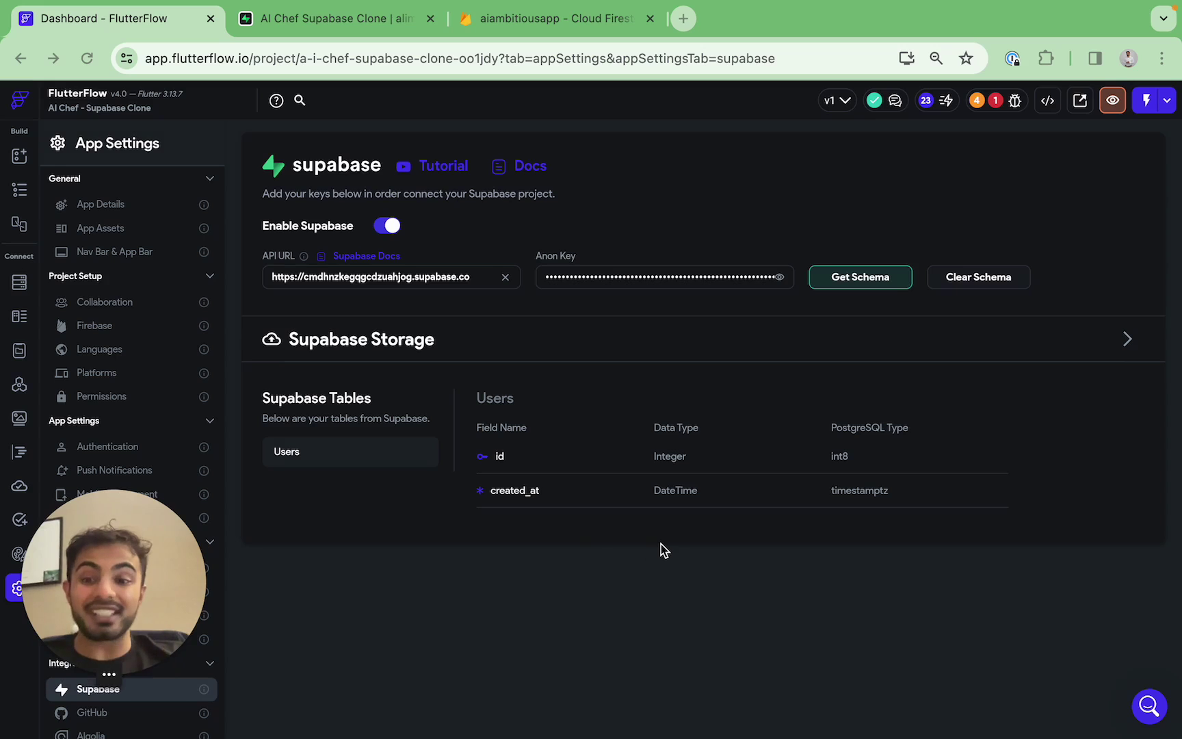
# Switch to the Firebase console and examine the Firestore Questions collection and the fields of its first documents
pyautogui.hotkey('ctrl', 'Tab')
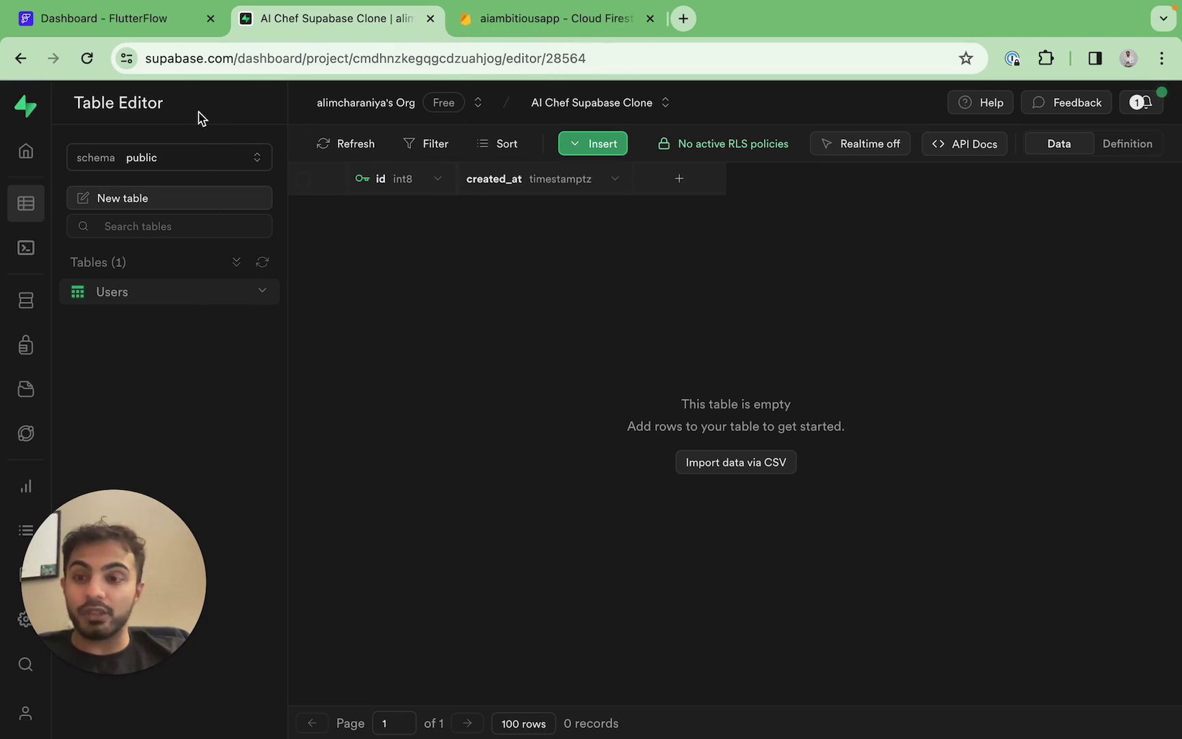
pyautogui.click(518, 31)
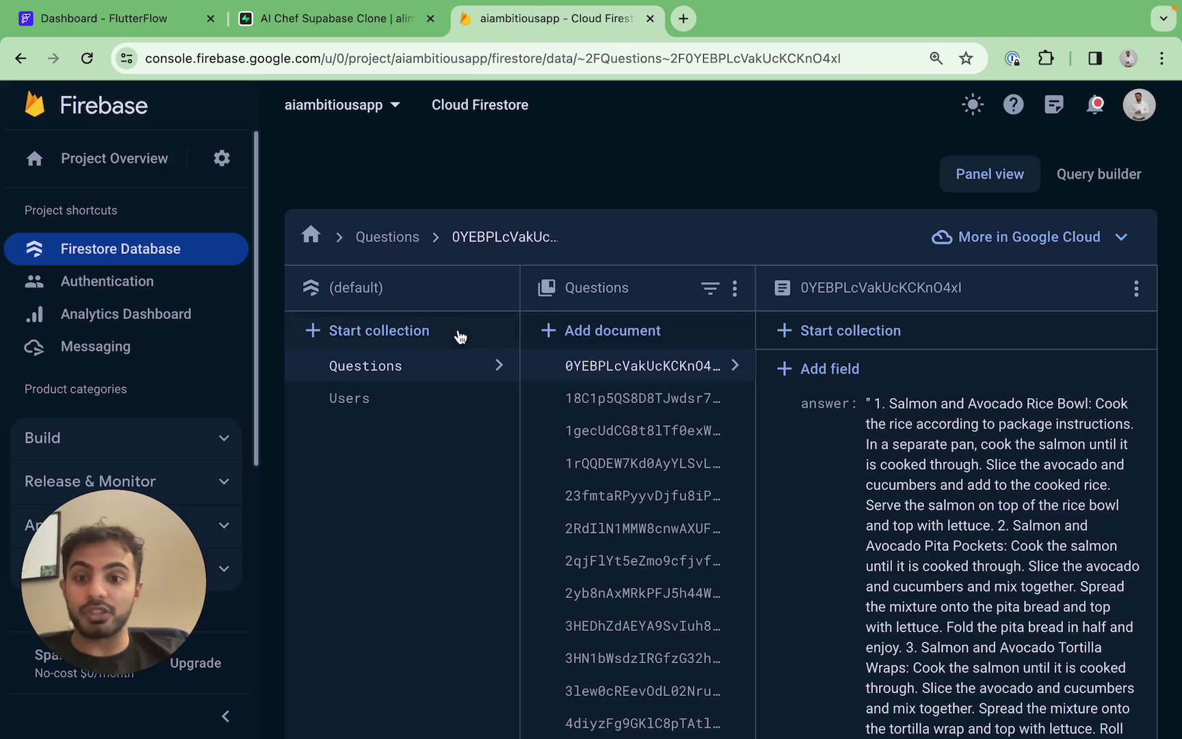
pyautogui.scroll(-1, 564, 195)
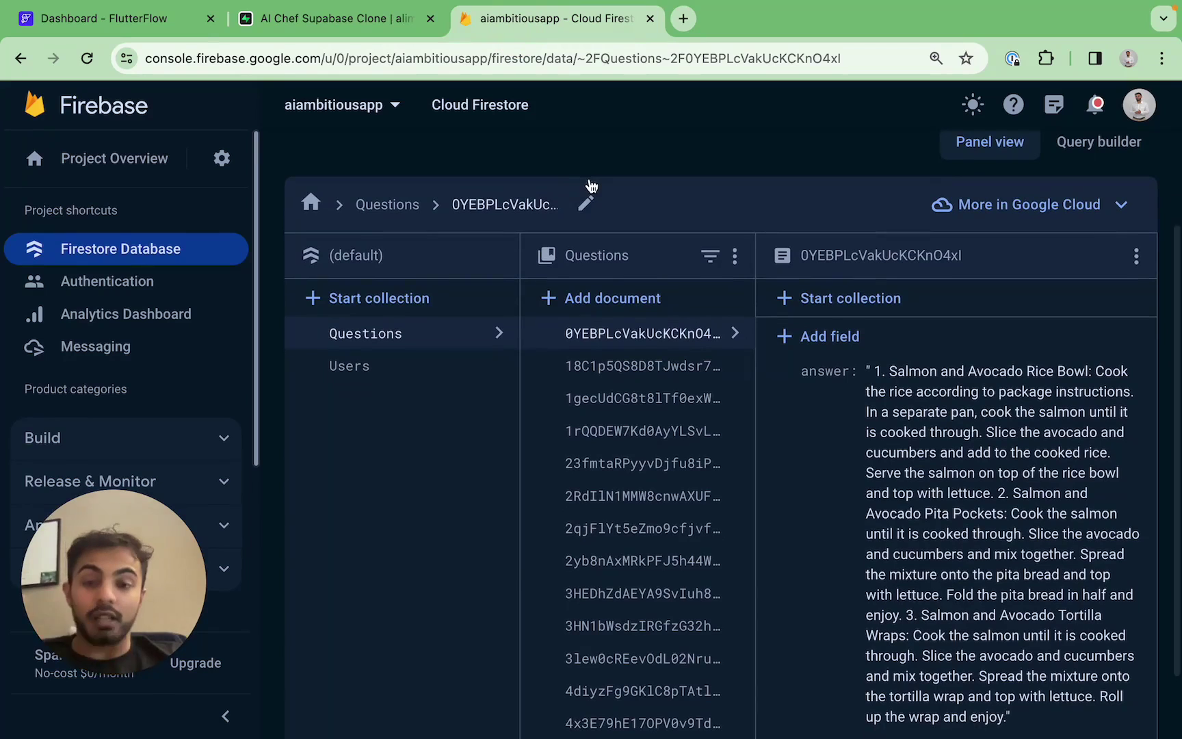
pyautogui.click(361, 18)
pyautogui.click(509, 19)
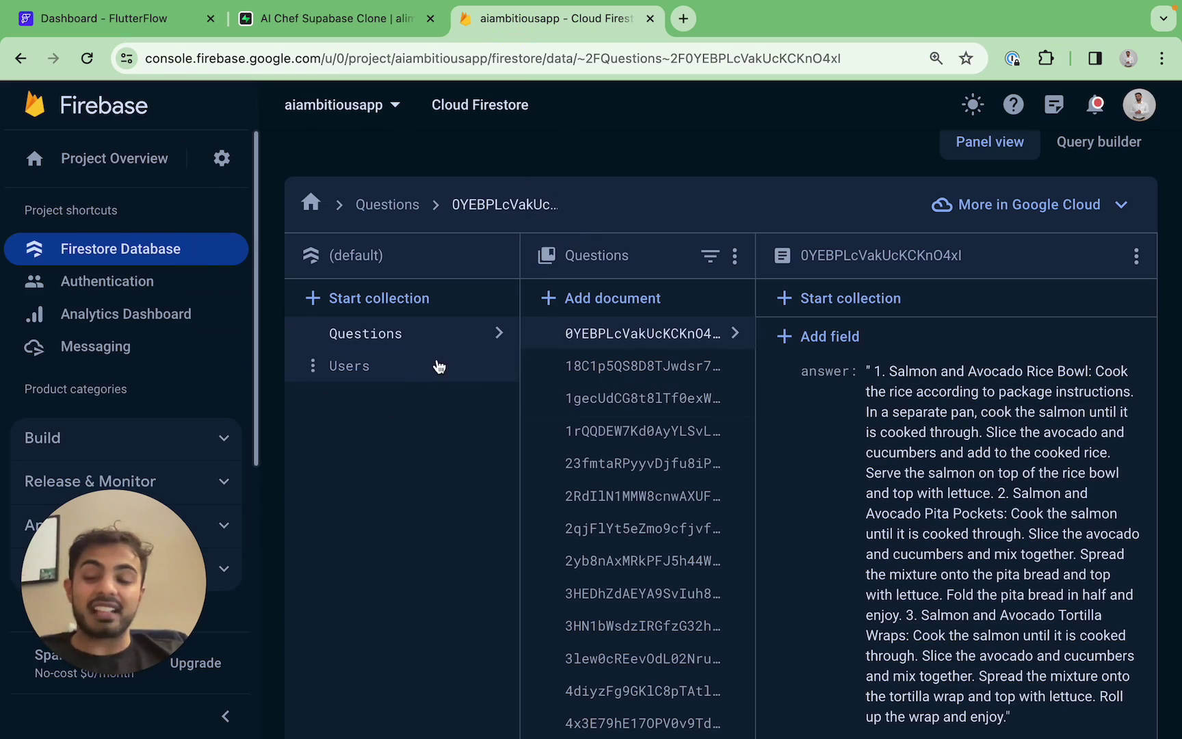
pyautogui.scroll(-5, 583, 428)
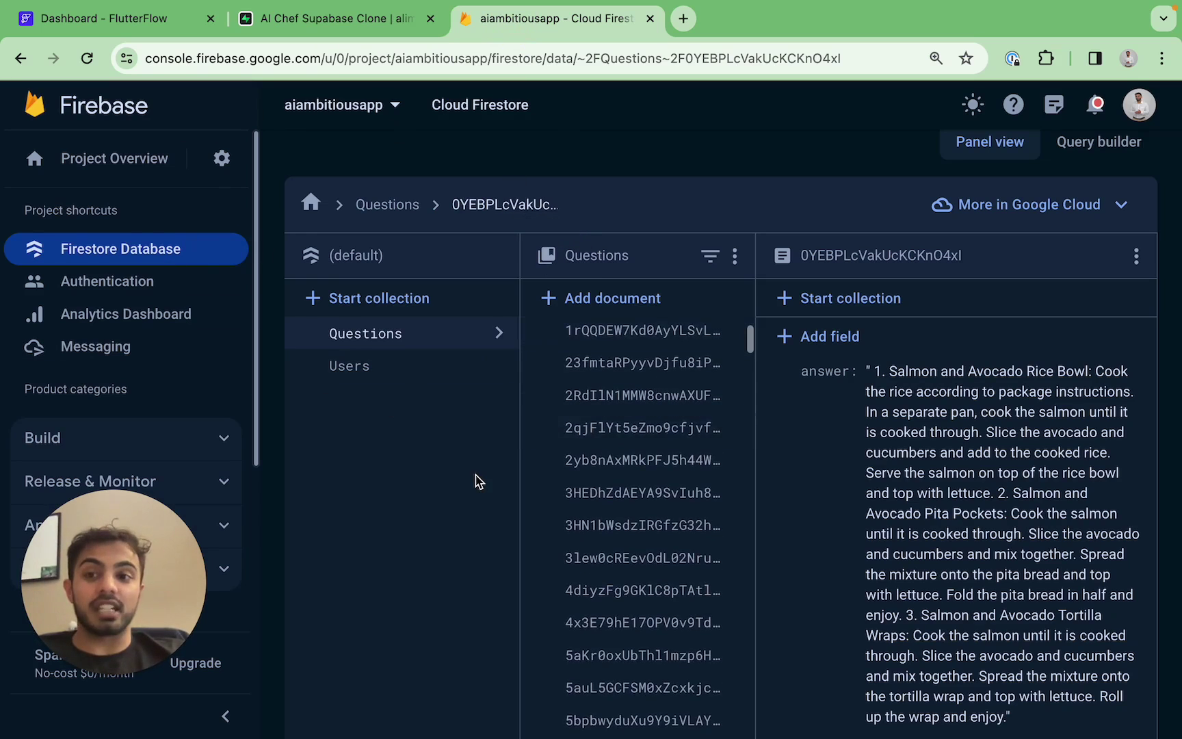
pyautogui.scroll(3, 604, 448)
pyautogui.scroll(-2, 634, 275)
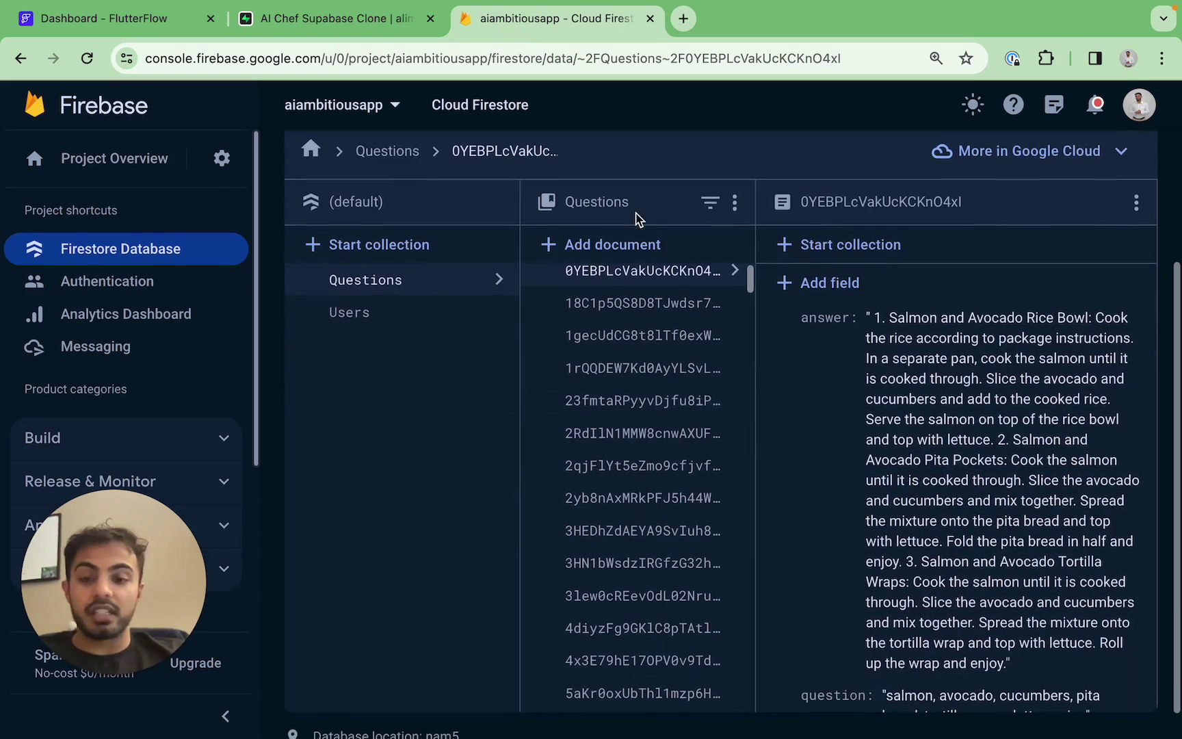
pyautogui.scroll(1, 443, 274)
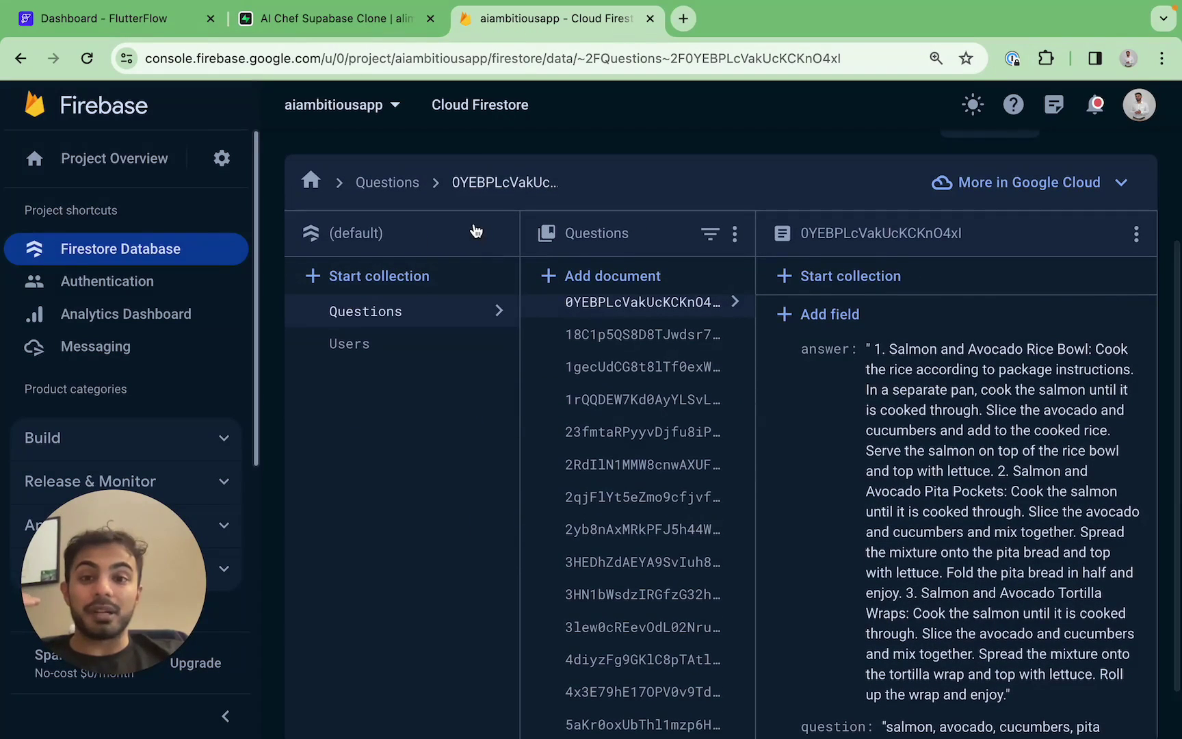
pyautogui.click(425, 313)
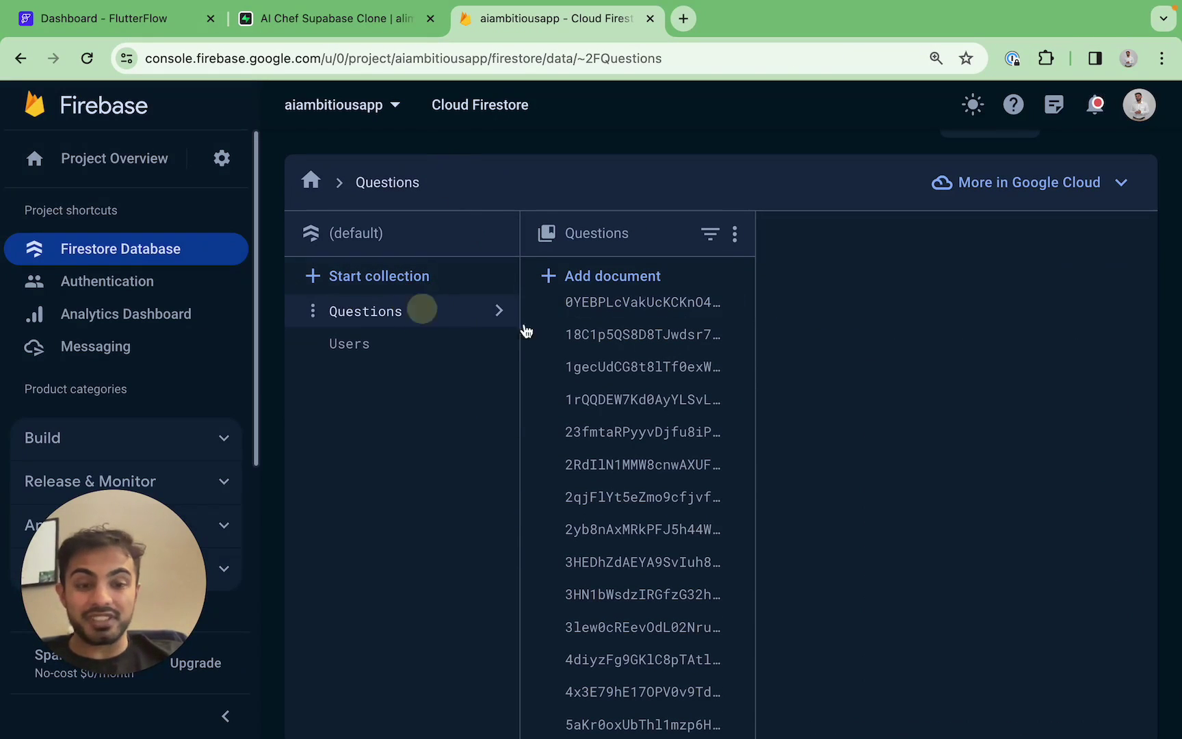
pyautogui.click(633, 305)
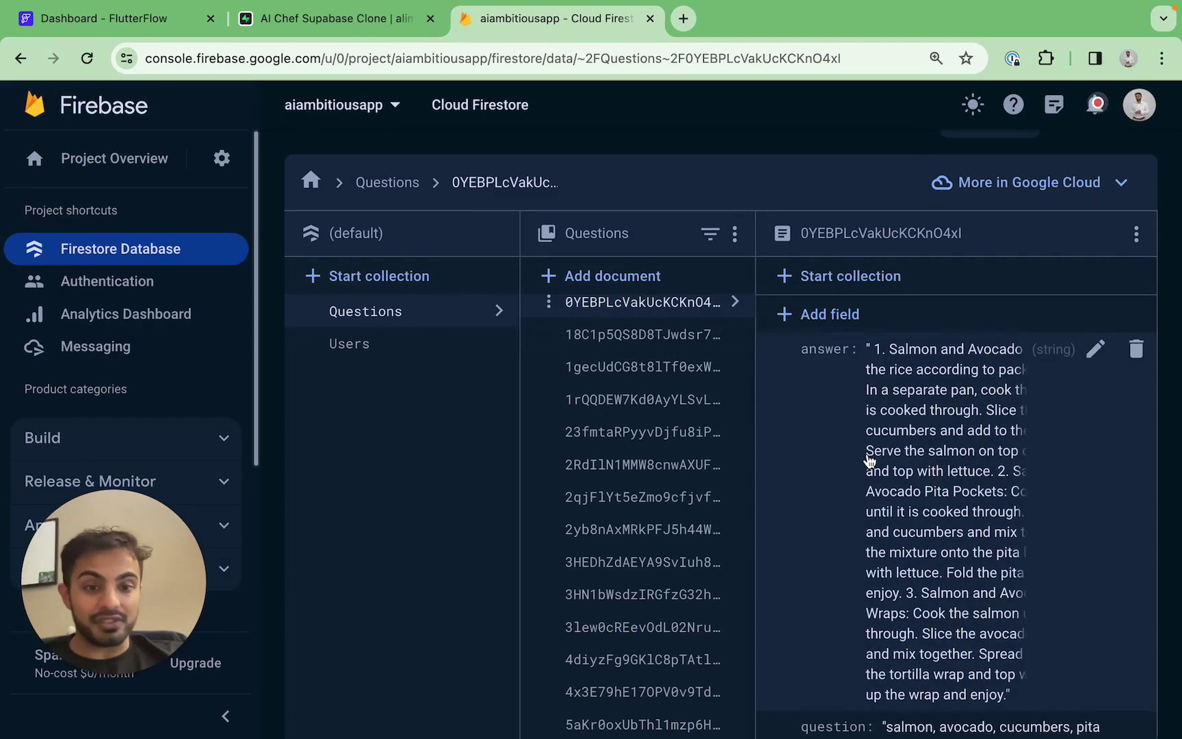
pyautogui.scroll(1, 636, 338)
pyautogui.click(636, 342)
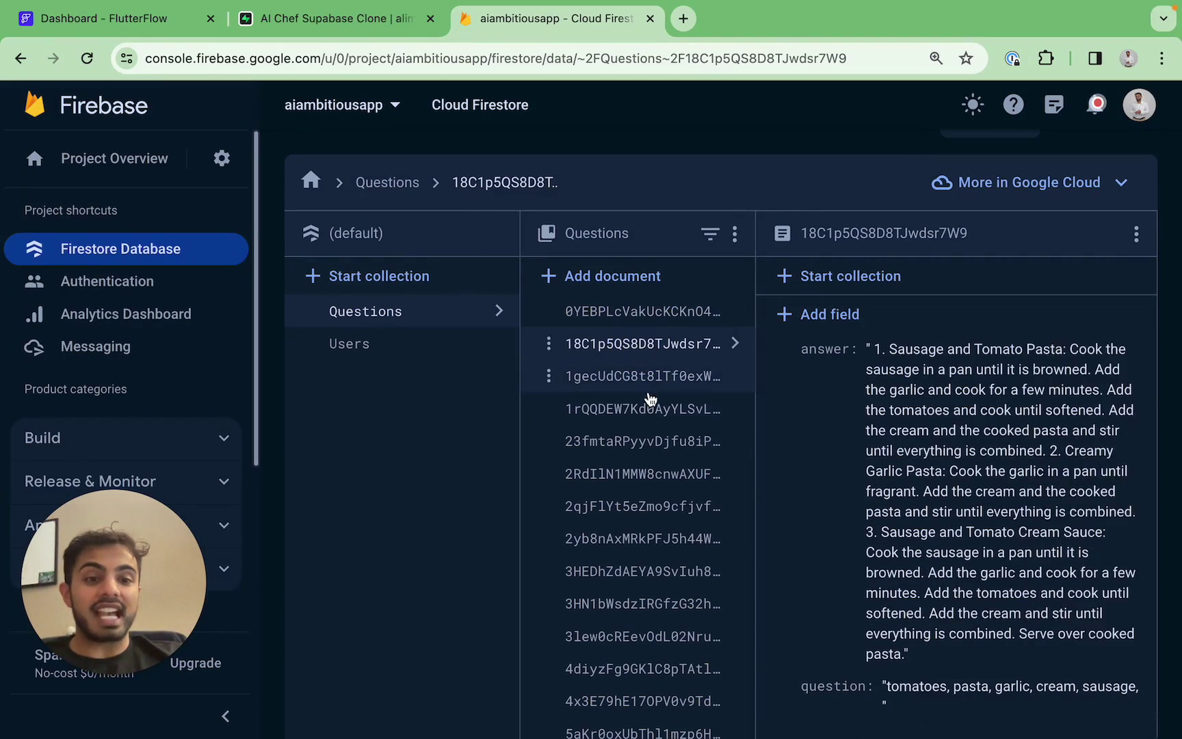
pyautogui.scroll(-2, 863, 443)
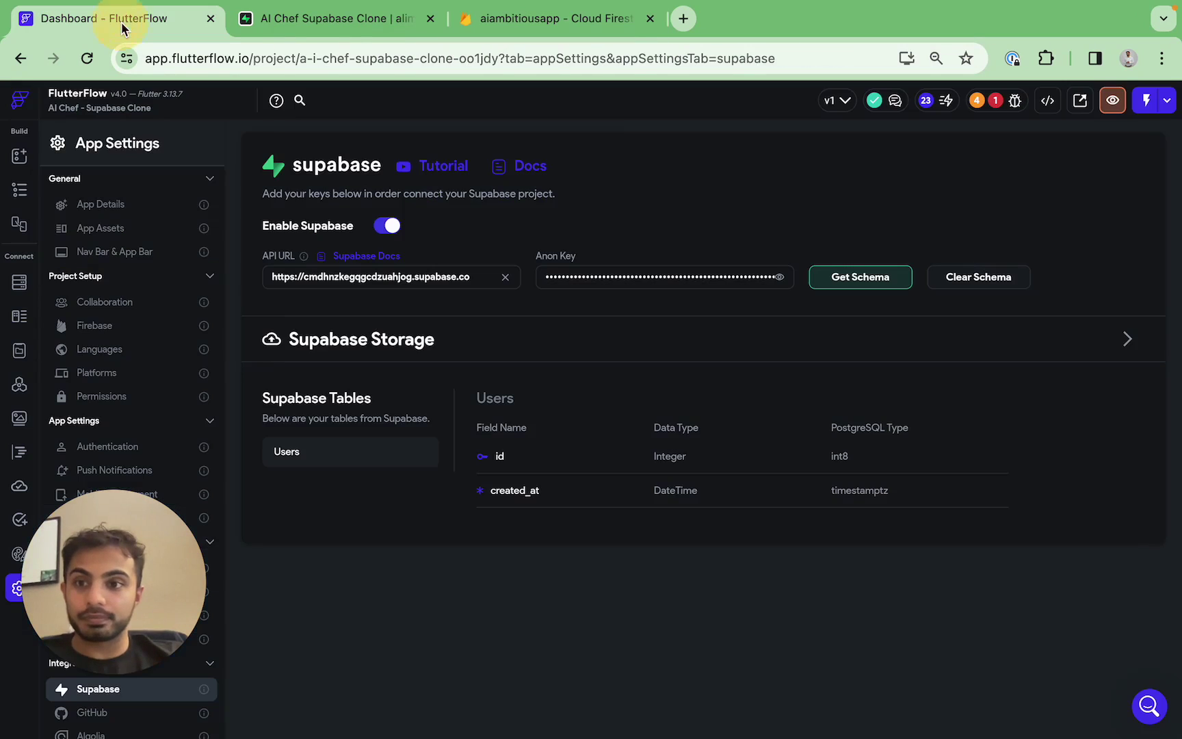
# Switch to FlutterFlow and open the Home page in the builder to view its ingredients form
pyautogui.click(89, 18)
pyautogui.click(18, 162)
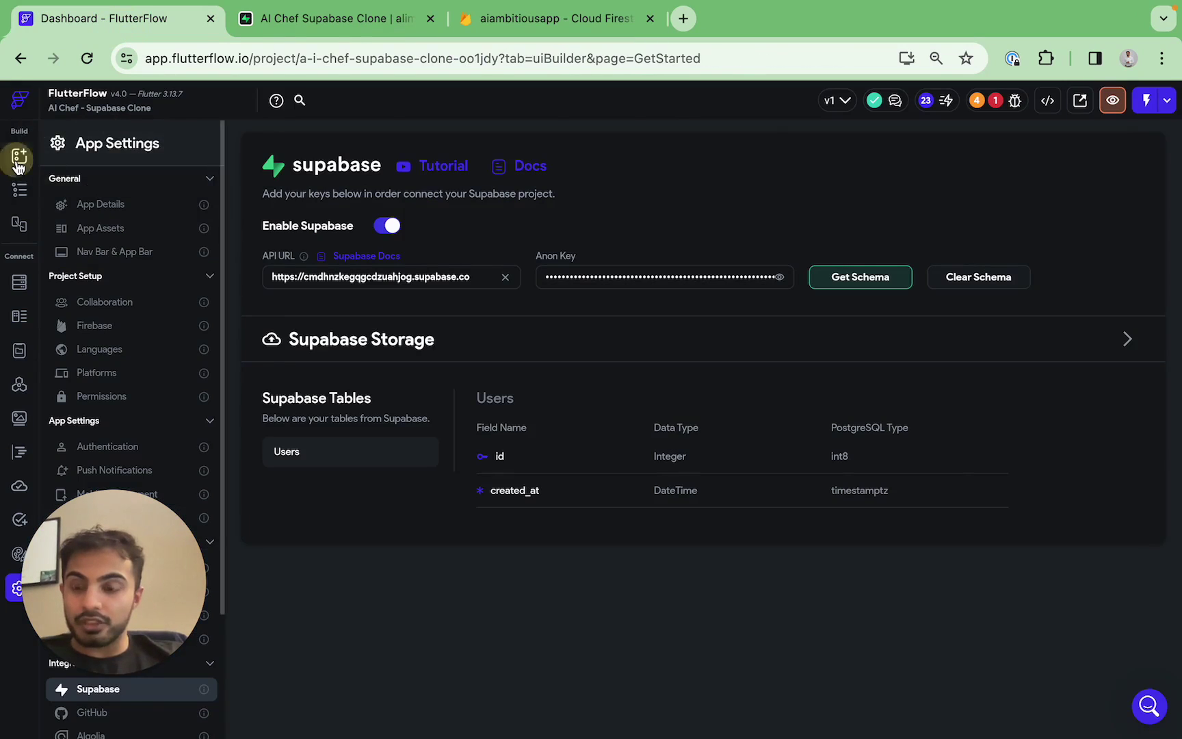
pyautogui.click(19, 190)
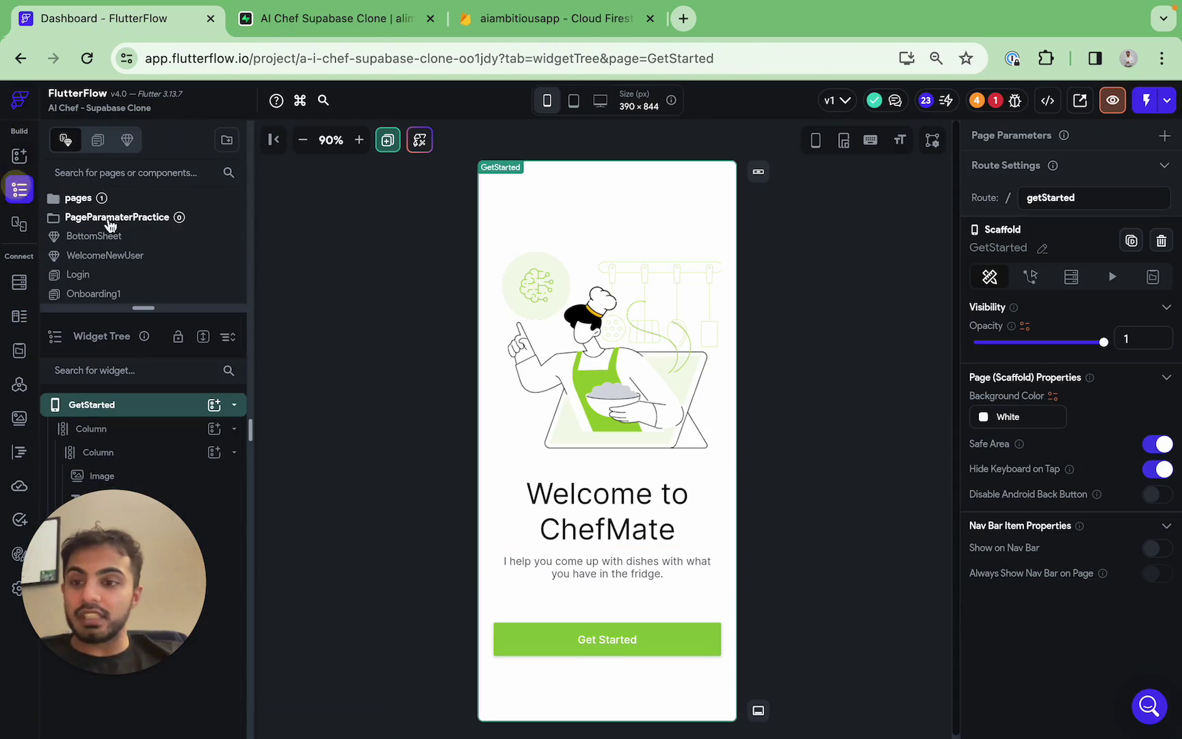
pyautogui.scroll(-5, 137, 246)
pyautogui.click(134, 240)
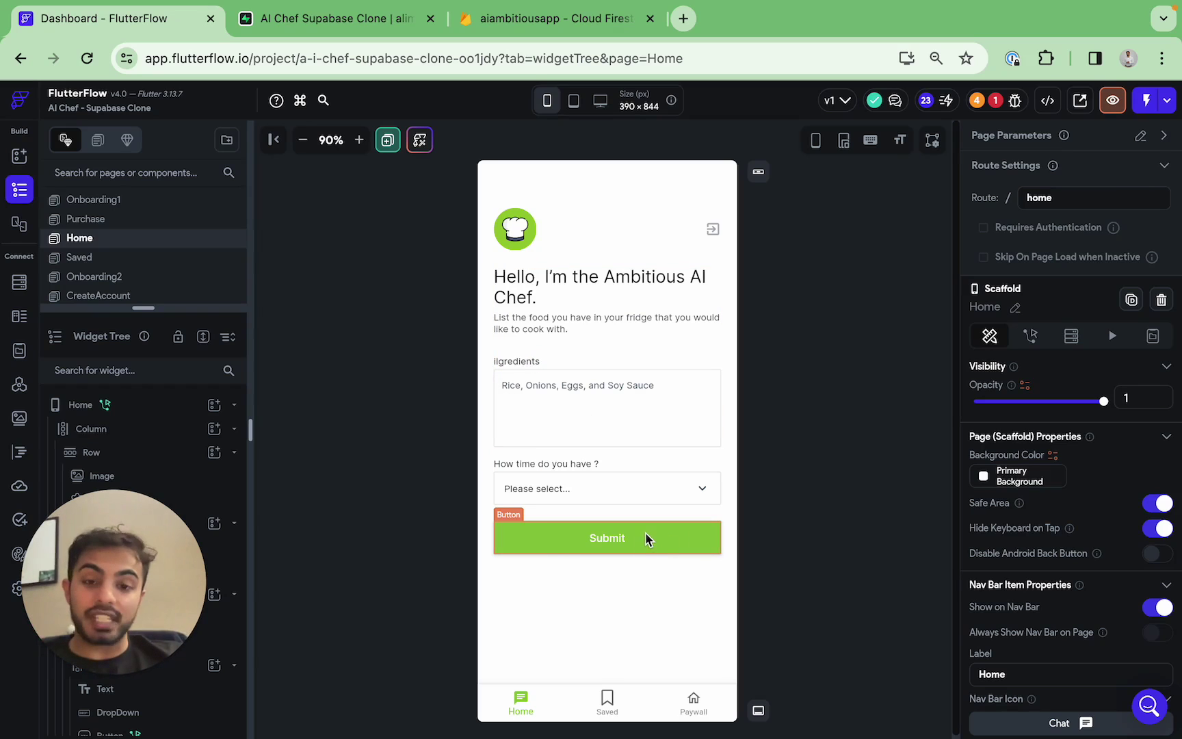
# Return to the Firestore data and compare the answer and question fields across several documents of the Questions collection
pyautogui.click(512, 28)
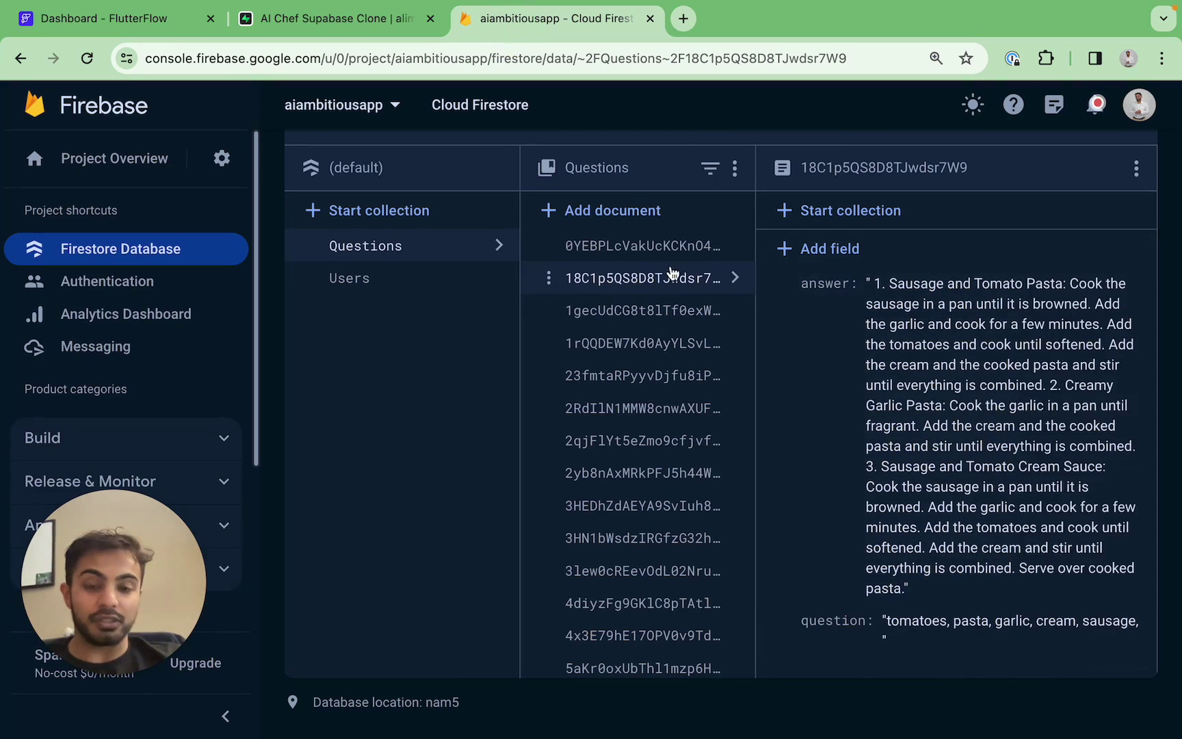
pyautogui.click(643, 308)
pyautogui.click(640, 343)
pyautogui.click(634, 384)
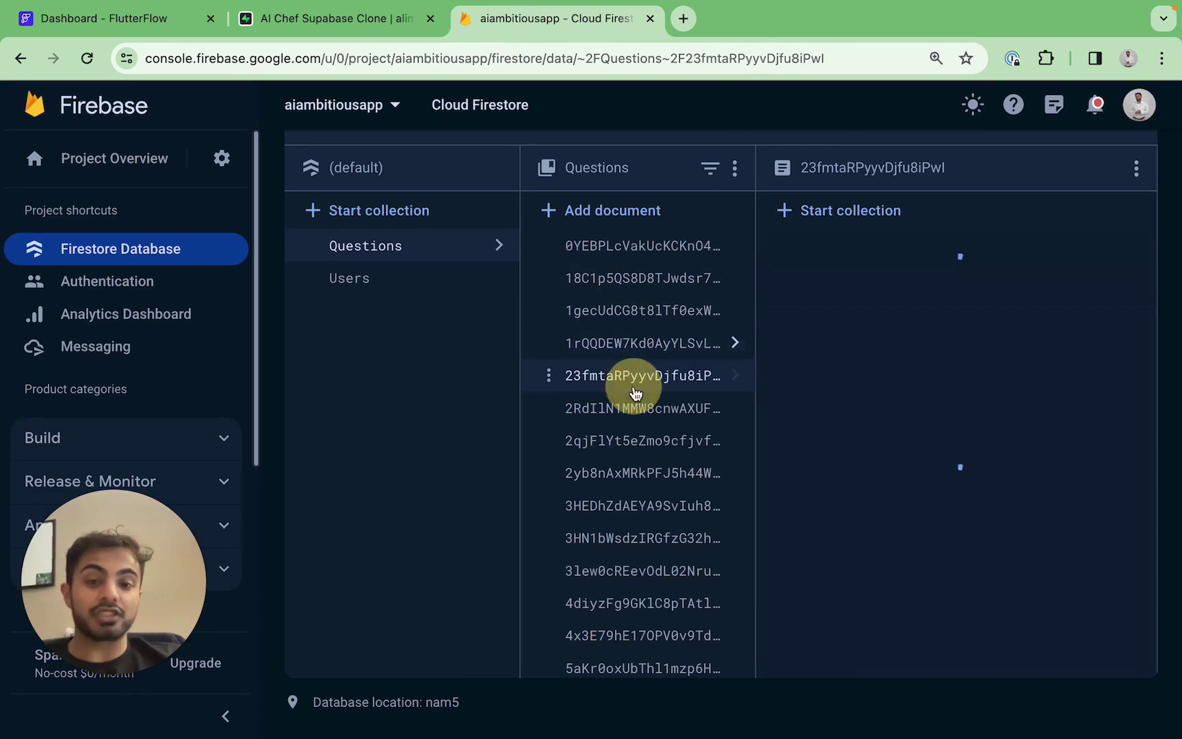
pyautogui.click(633, 278)
pyautogui.click(632, 310)
pyautogui.click(630, 340)
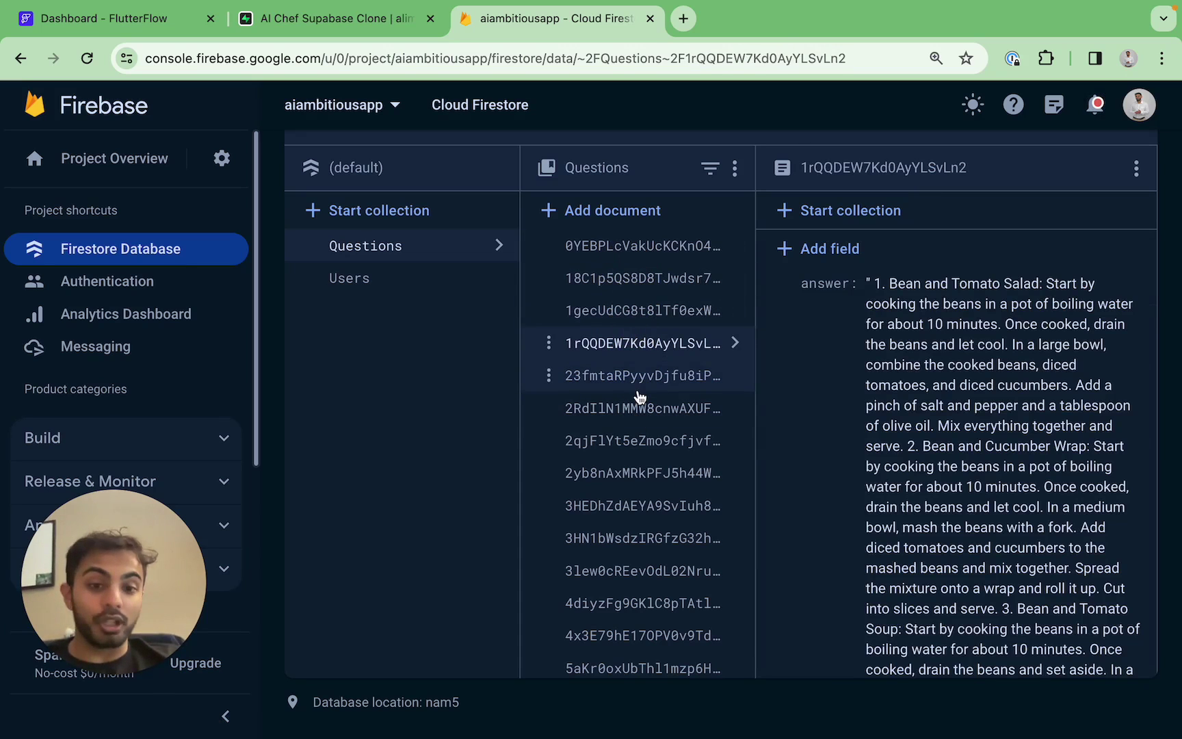
pyautogui.click(164, 27)
pyautogui.click(540, 21)
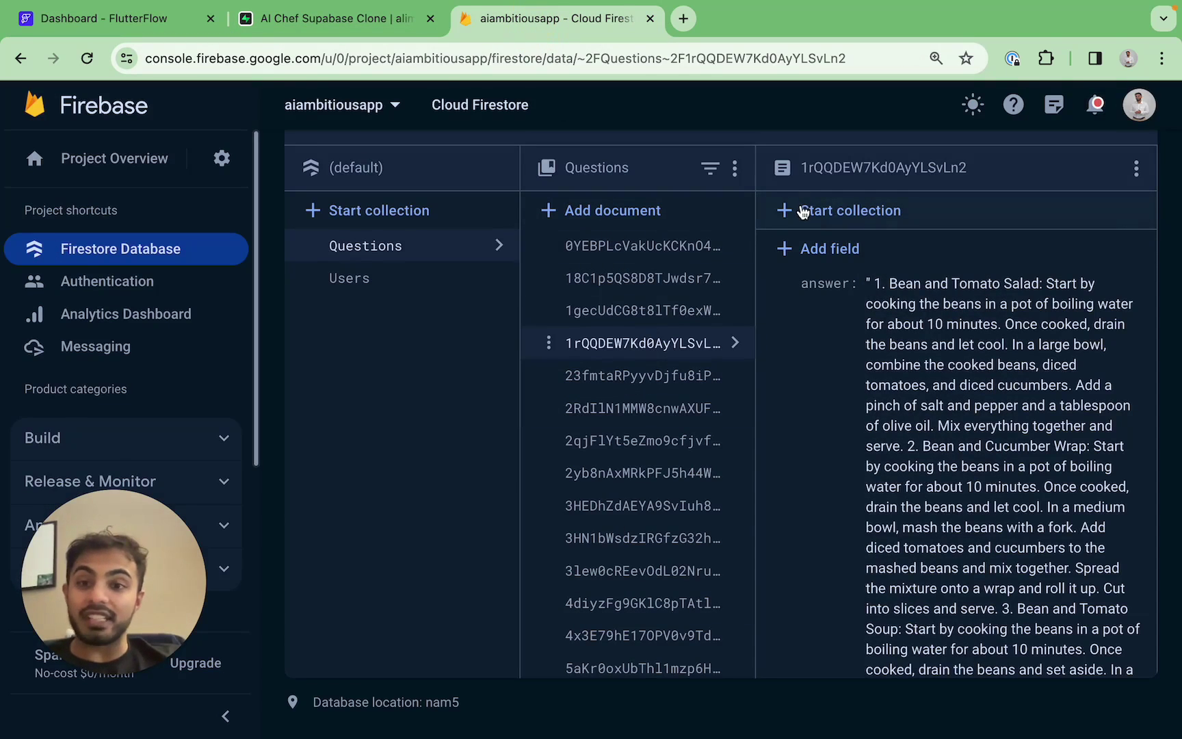
pyautogui.scroll(1, 752, 312)
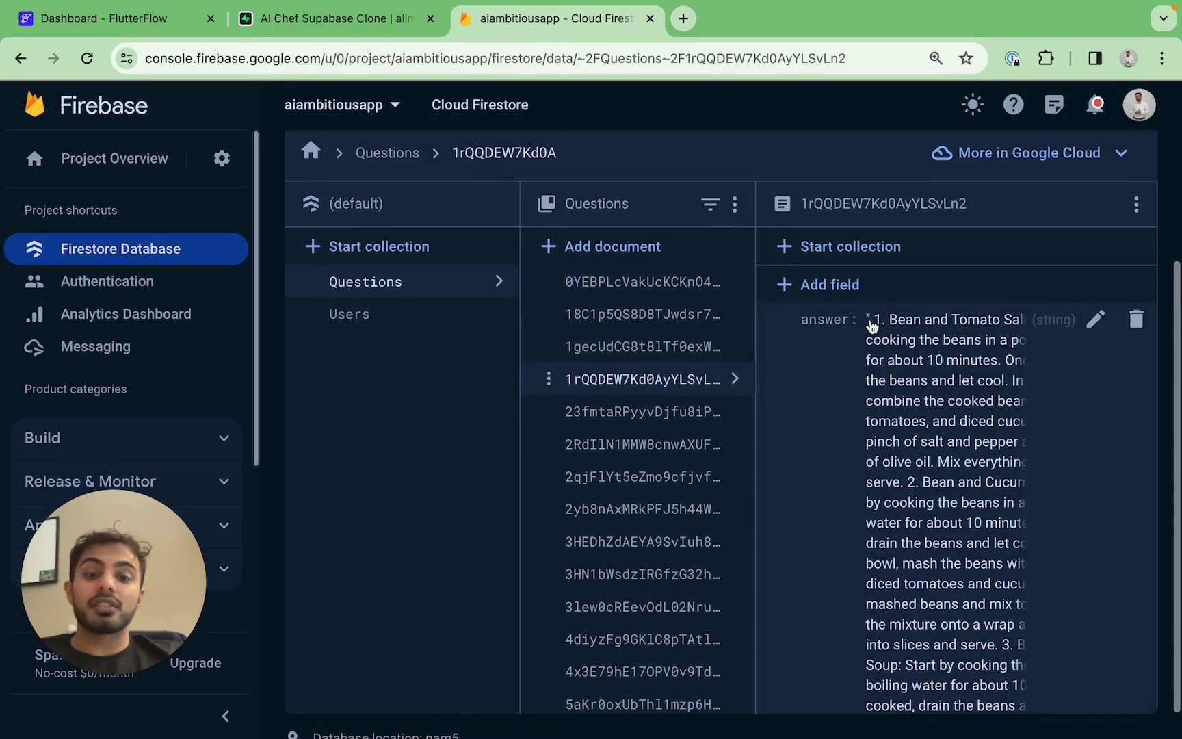
pyautogui.scroll(3, 791, 238)
pyautogui.scroll(-3, 792, 240)
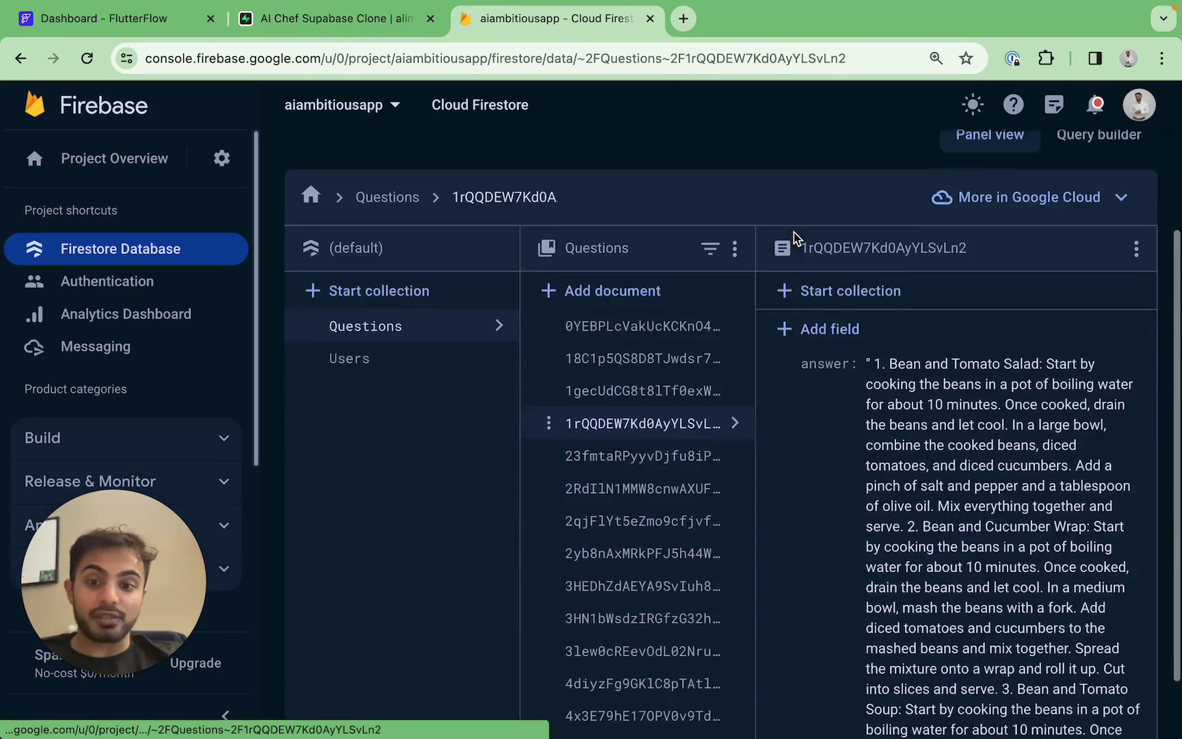
pyautogui.scroll(-1, 703, 343)
pyautogui.scroll(-3, 874, 351)
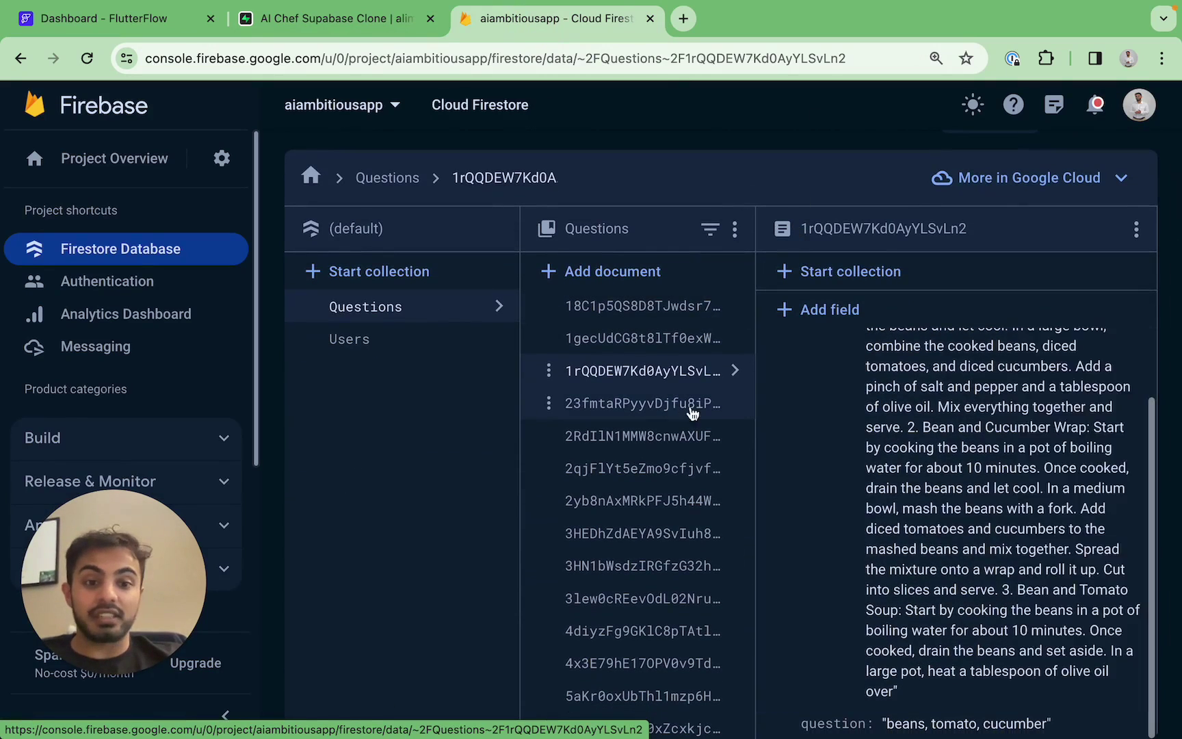
pyautogui.scroll(1, 855, 446)
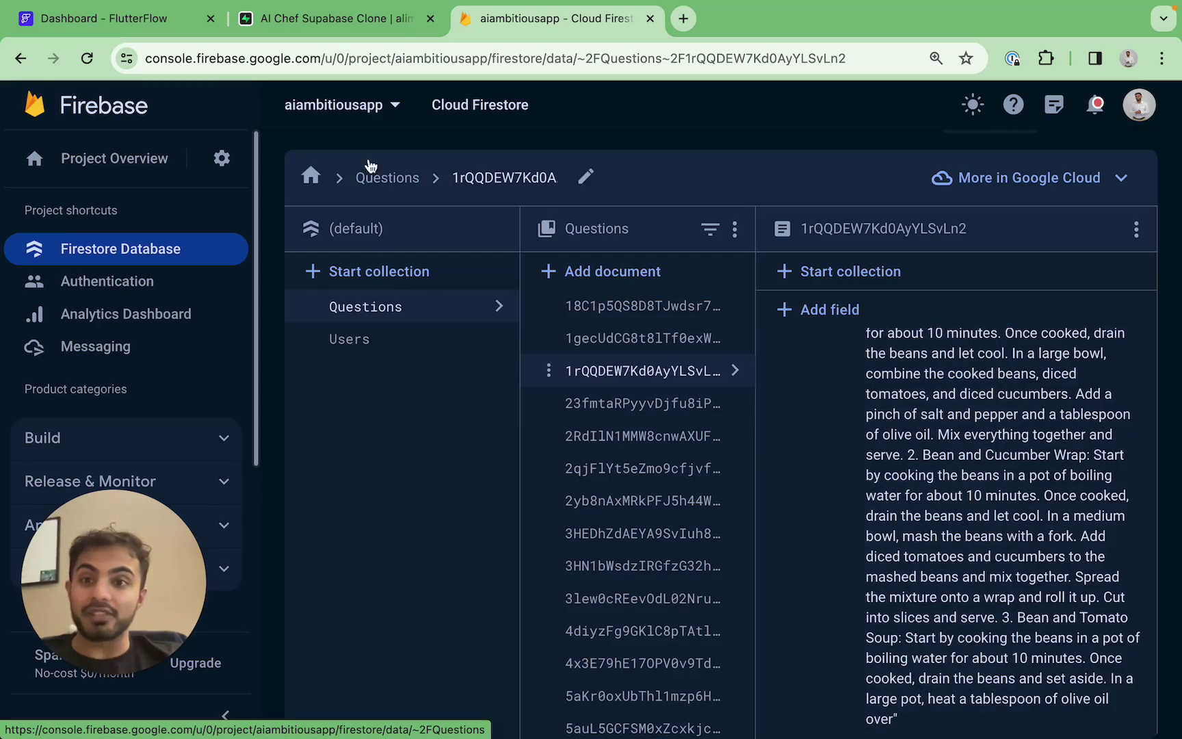
# Switch to the Supabase table editor and start a new table named Questions in the public schema, checking the name against Firestore
pyautogui.click(342, 21)
pyautogui.click(171, 355)
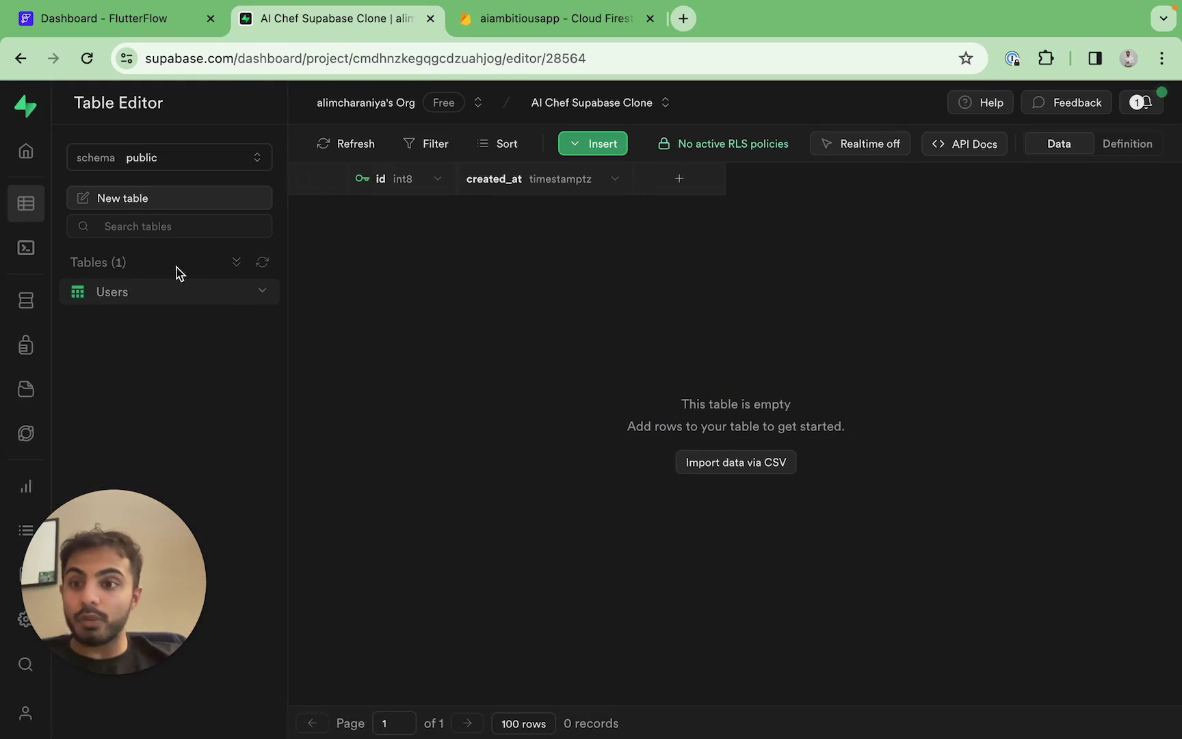
pyautogui.click(127, 200)
pyautogui.write('Questions')
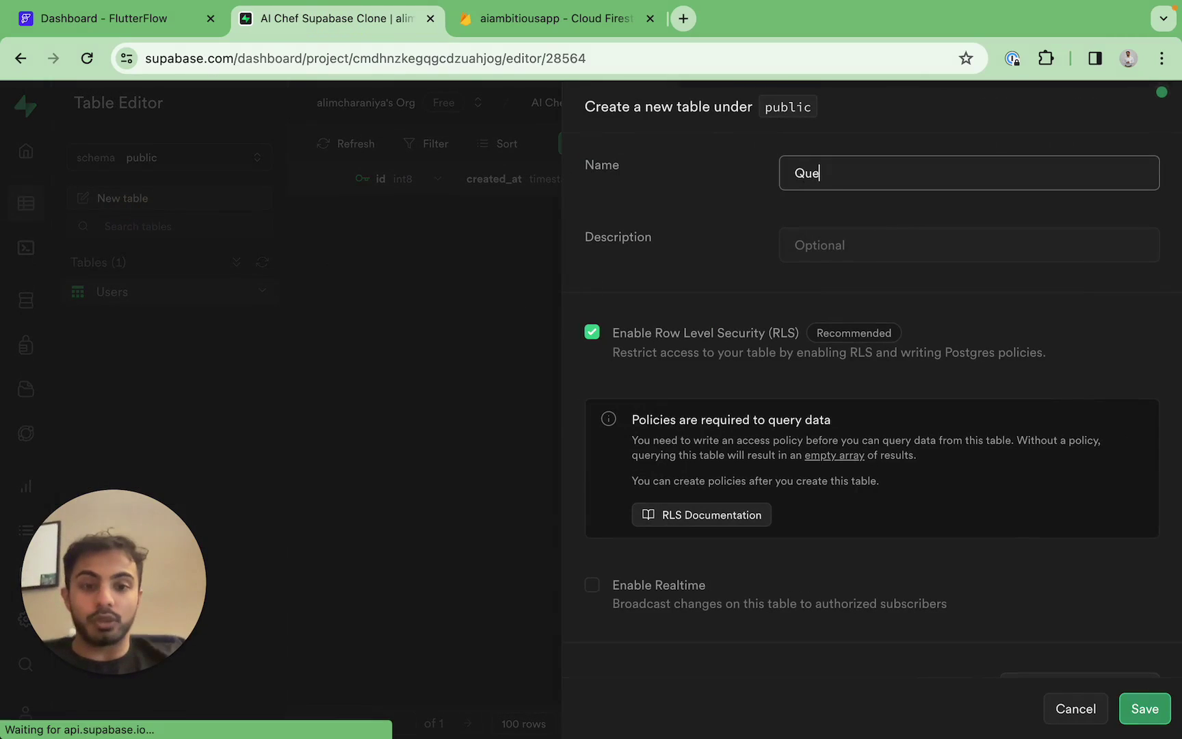
pyautogui.click(551, 18)
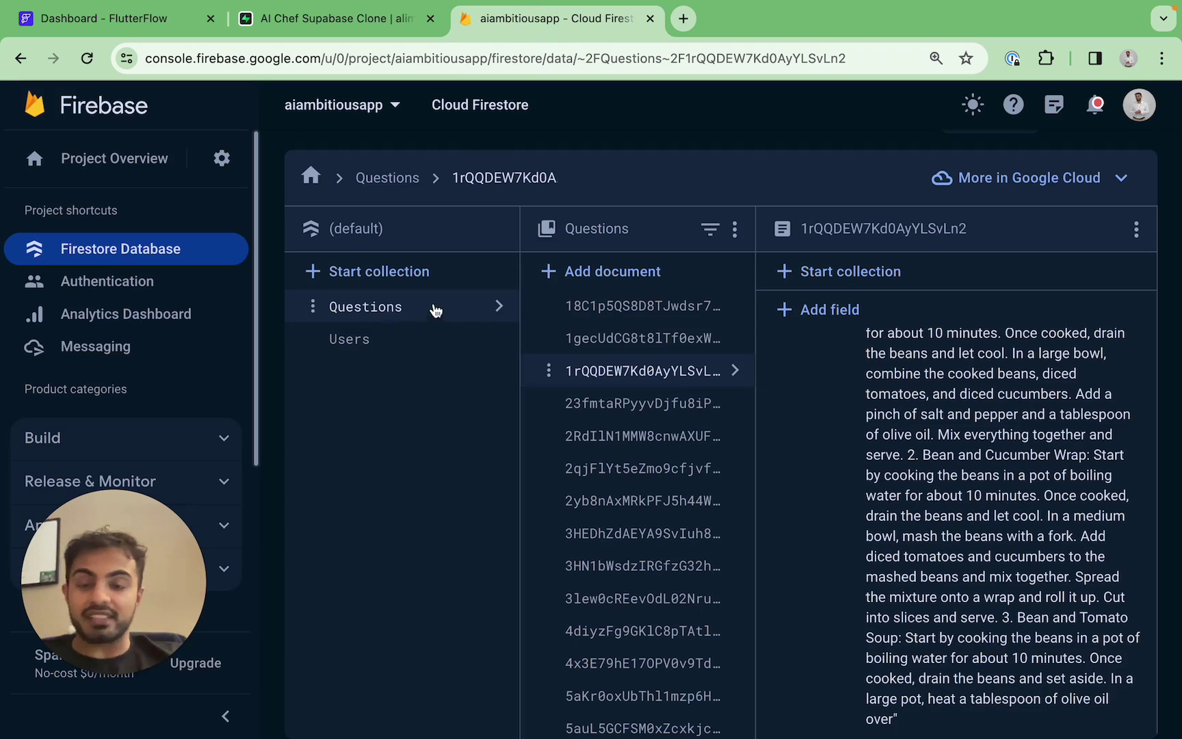
pyautogui.click(332, 19)
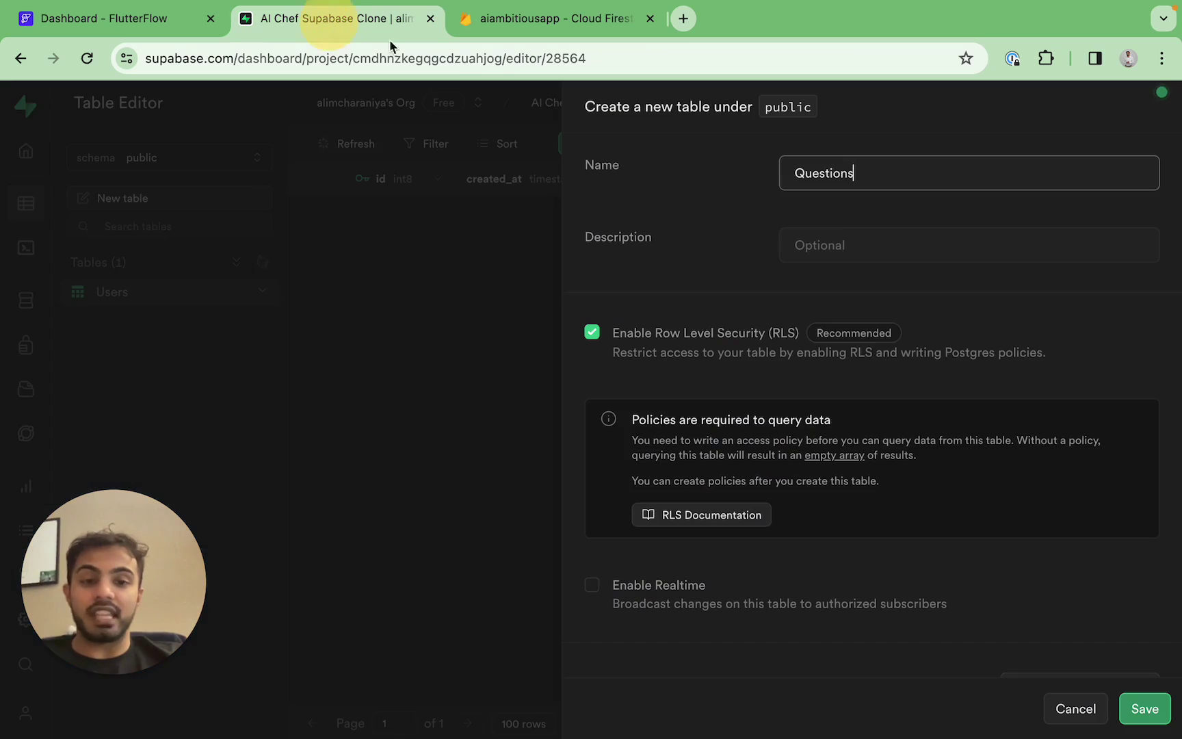
# Set the table description to "List of question/answer pairs asked by the user" and save the table with its default columns
pyautogui.click(839, 235)
pyautogui.write('List of ')
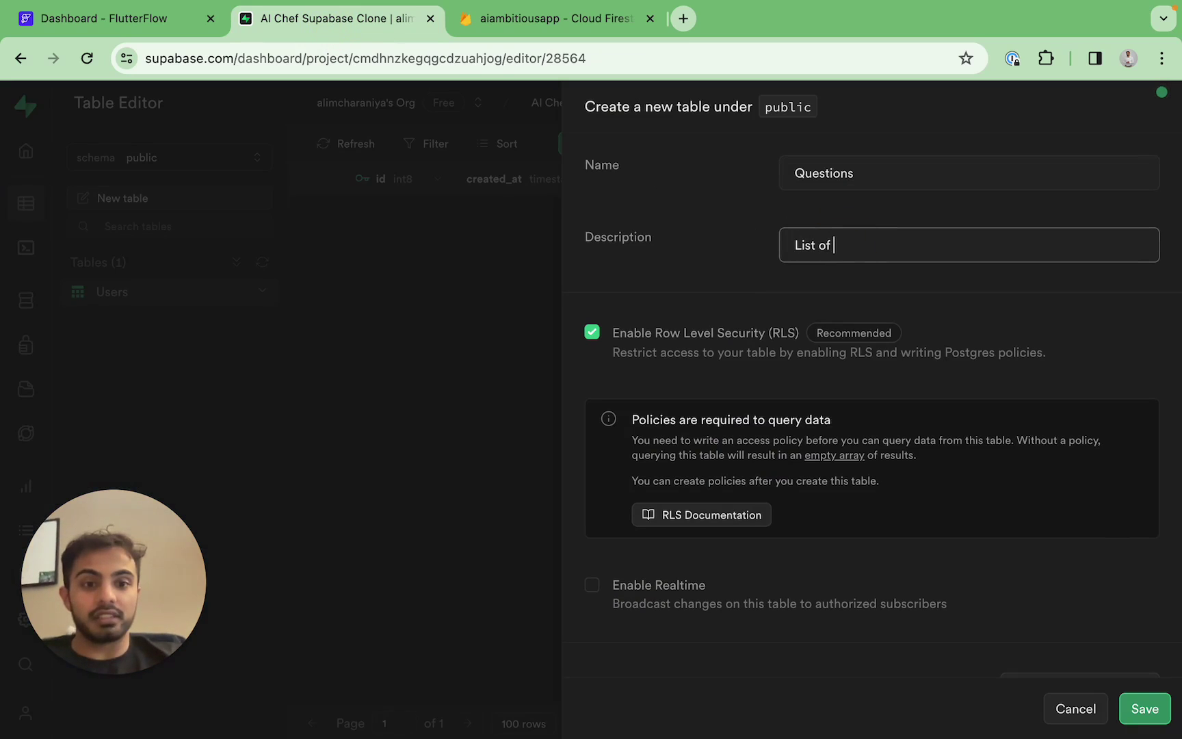
pyautogui.write('question/answer pairs asked by th e')
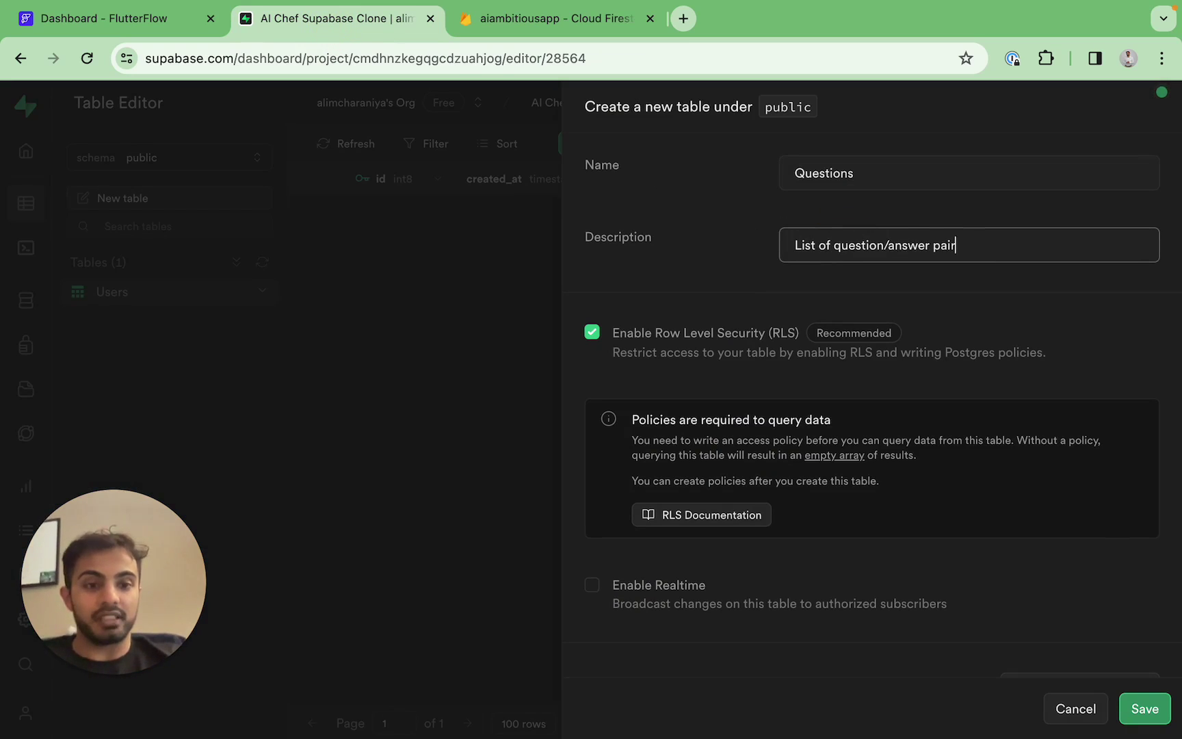
pyautogui.press('BackSpace')
pyautogui.press('BackSpace')
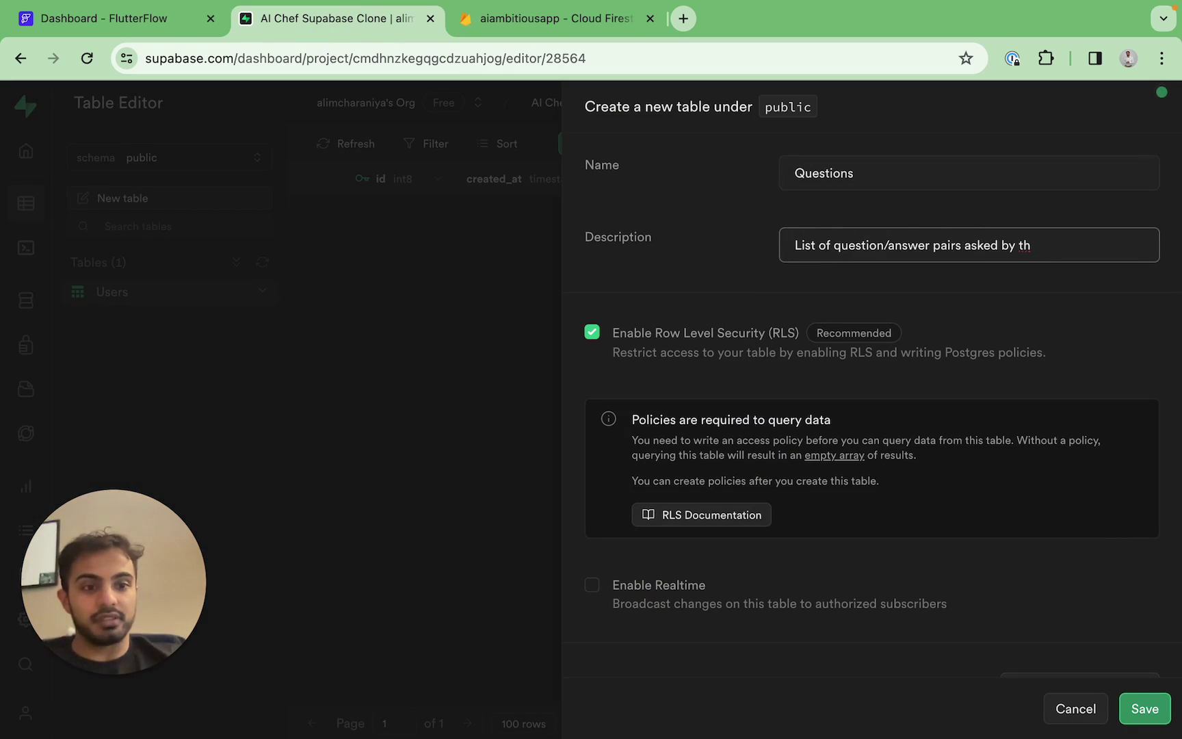
pyautogui.write('e user')
pyautogui.click(1137, 711)
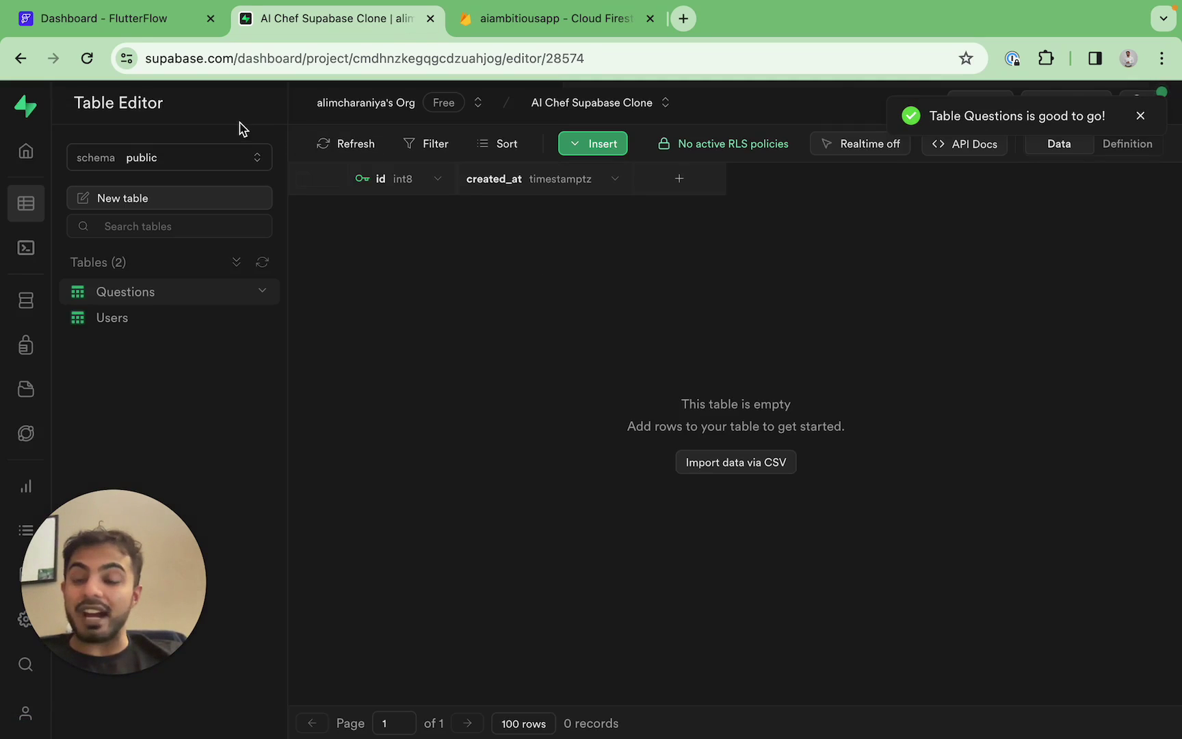
# Switch to FlutterFlow, open the Supabase settings and re-import the table schema, overwriting the existing one, and select the Users table
pyautogui.click(133, 20)
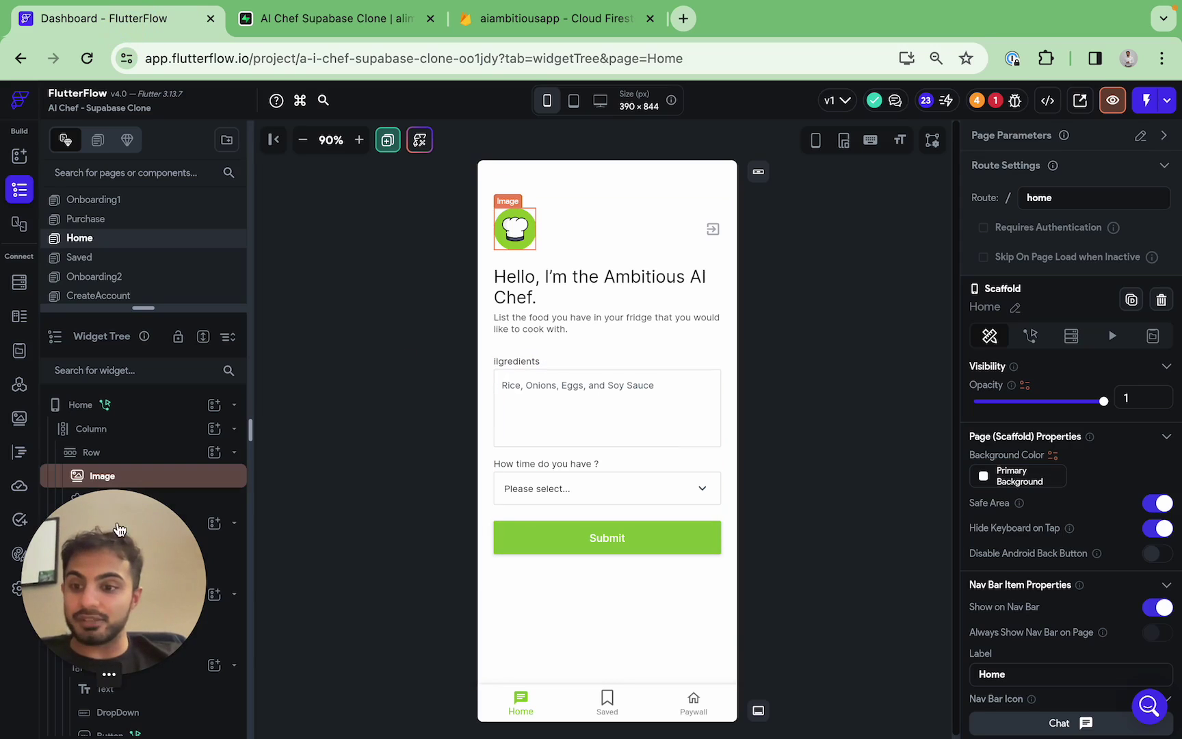
pyautogui.click(19, 588)
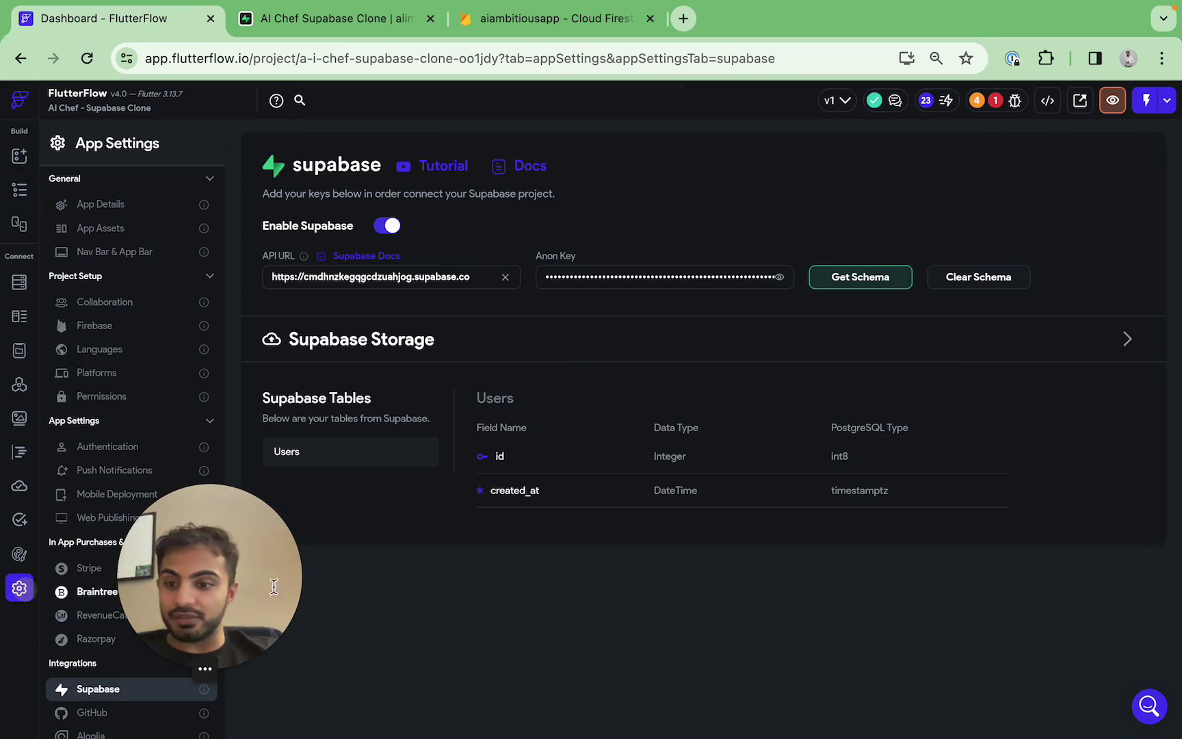
pyautogui.moveTo(274, 586); pyautogui.dragTo(124, 230)
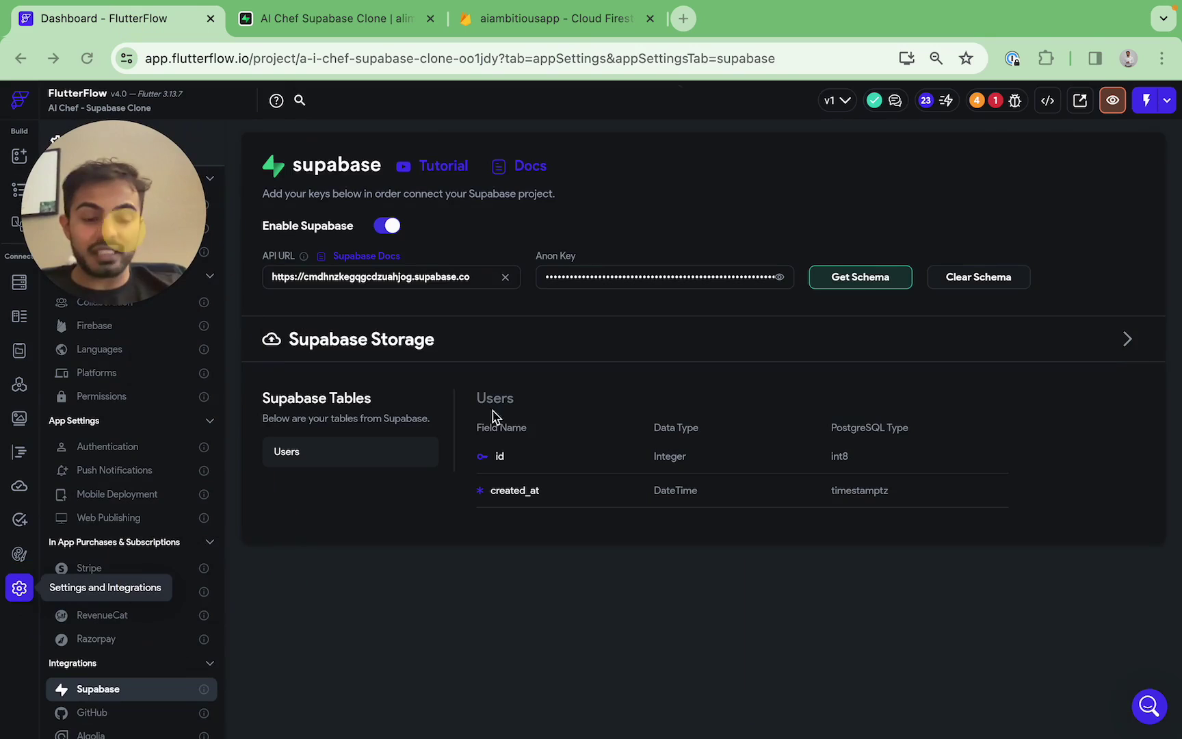
pyautogui.click(855, 276)
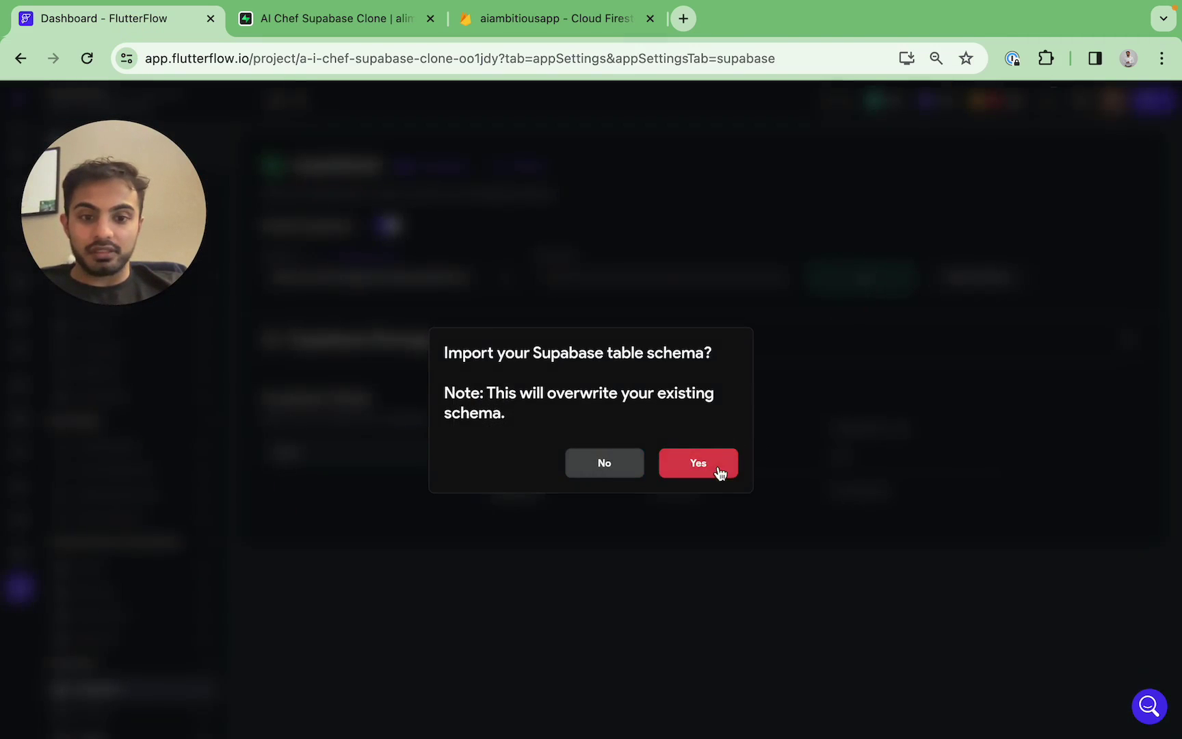
pyautogui.click(719, 472)
pyautogui.click(307, 493)
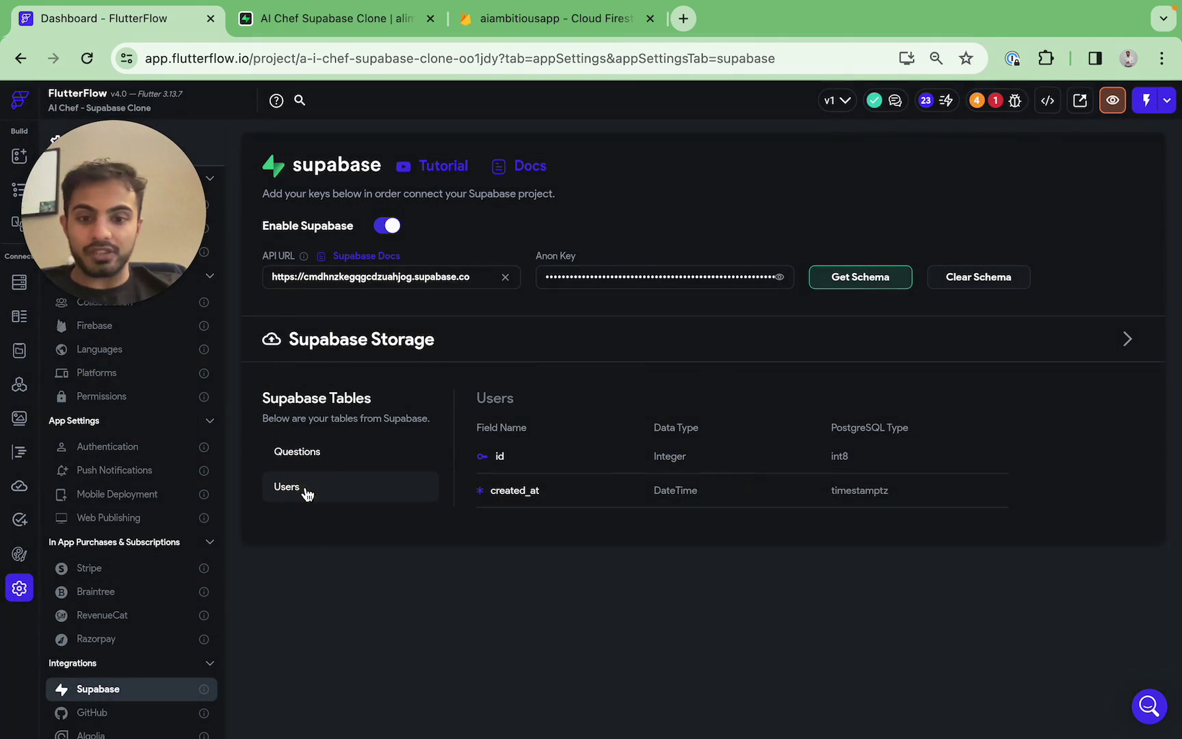
# Compare the Users table in the Supabase table editor with the Users and Questions tables imported into FlutterFlow
pyautogui.click(305, 20)
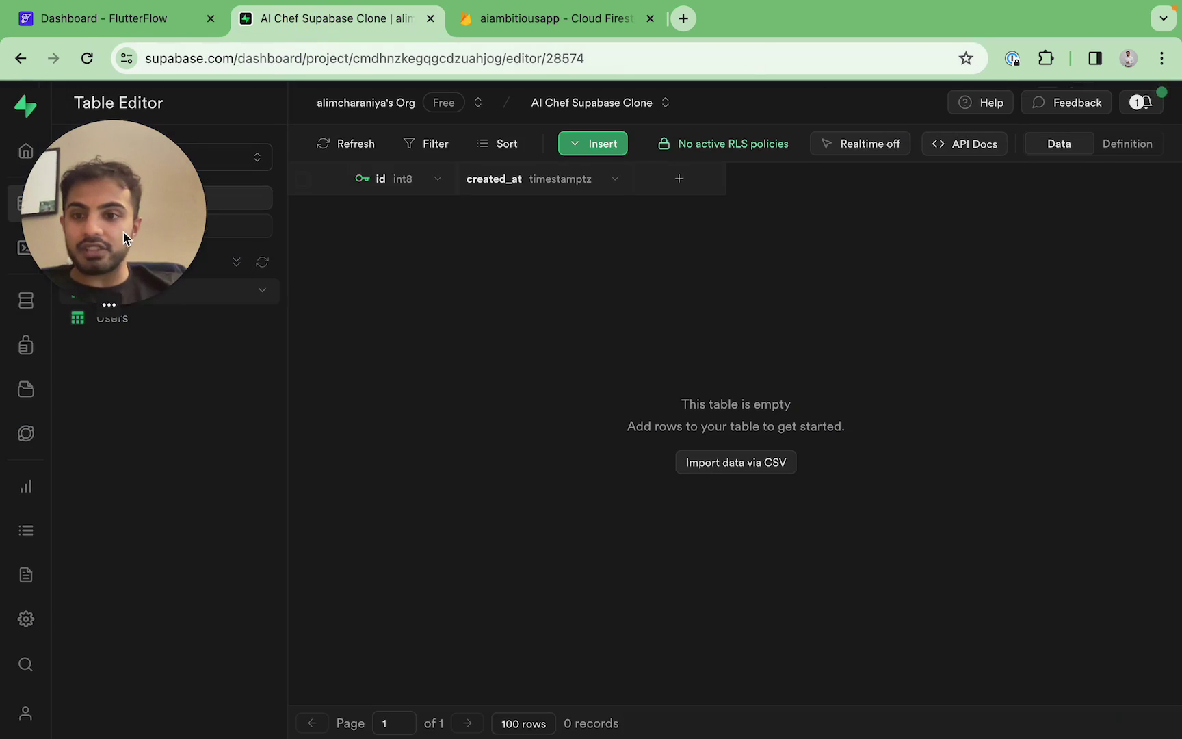
pyautogui.click(170, 323)
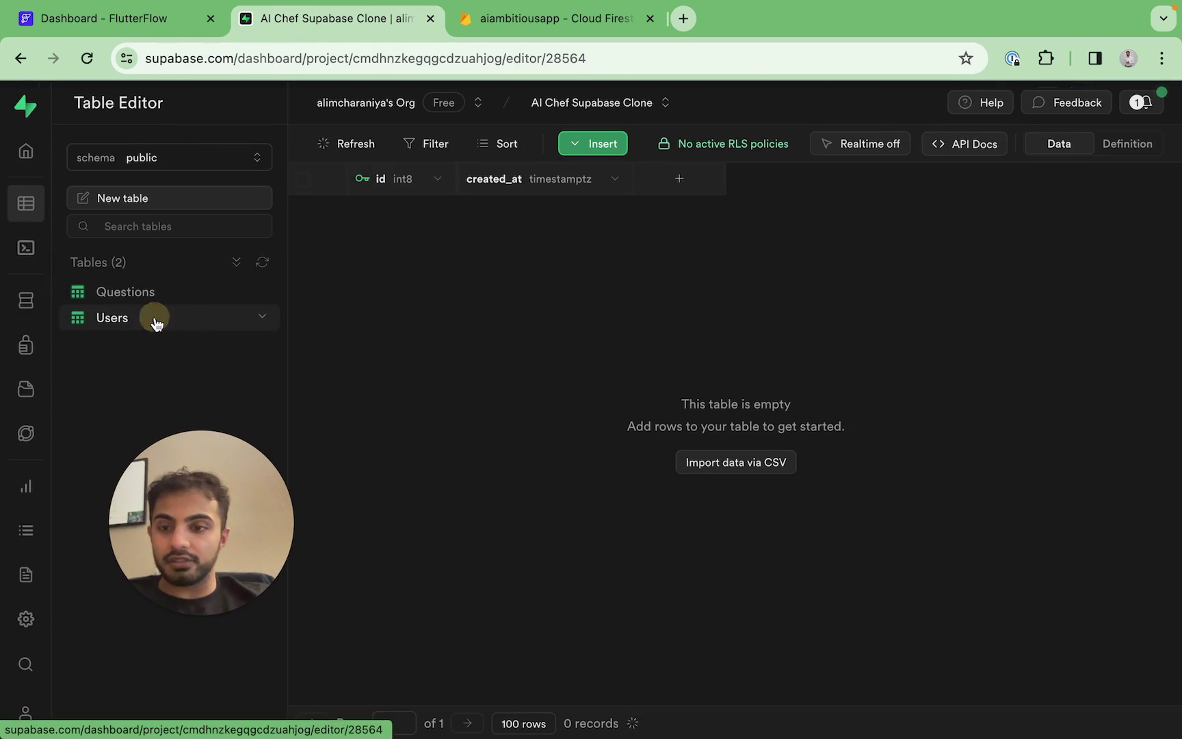
pyautogui.click(210, 590)
pyautogui.moveTo(210, 590); pyautogui.dragTo(188, 609)
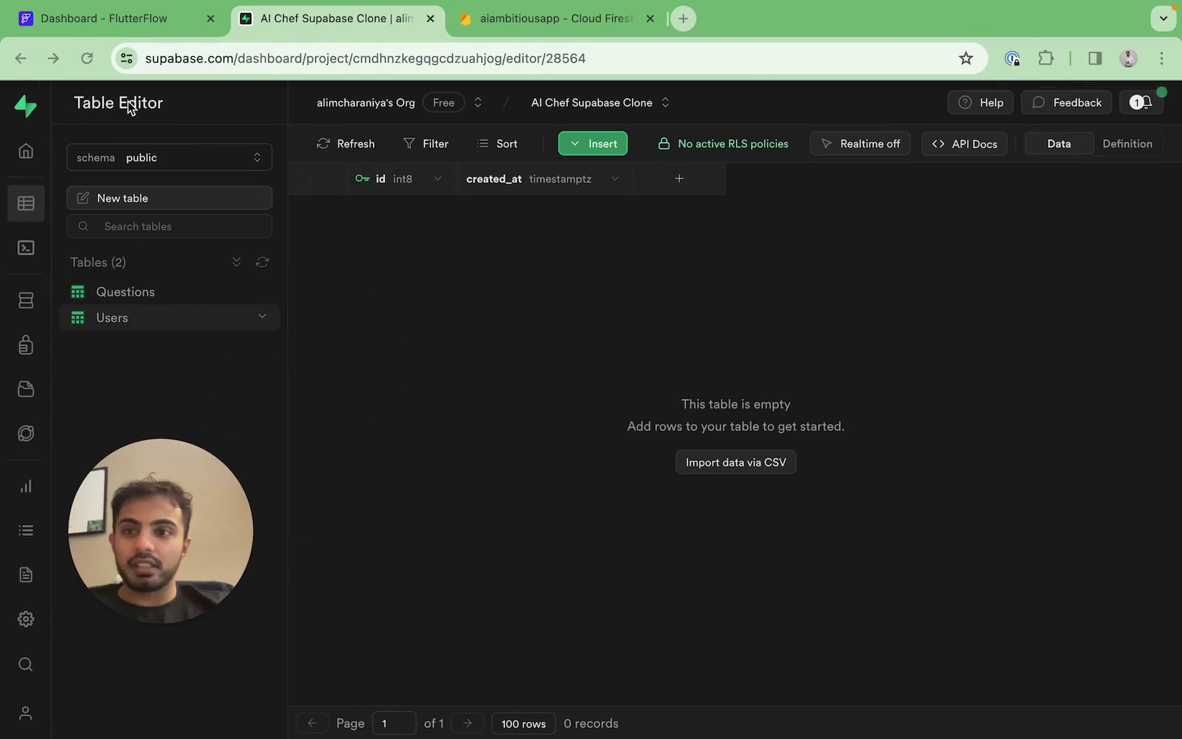
pyautogui.click(126, 20)
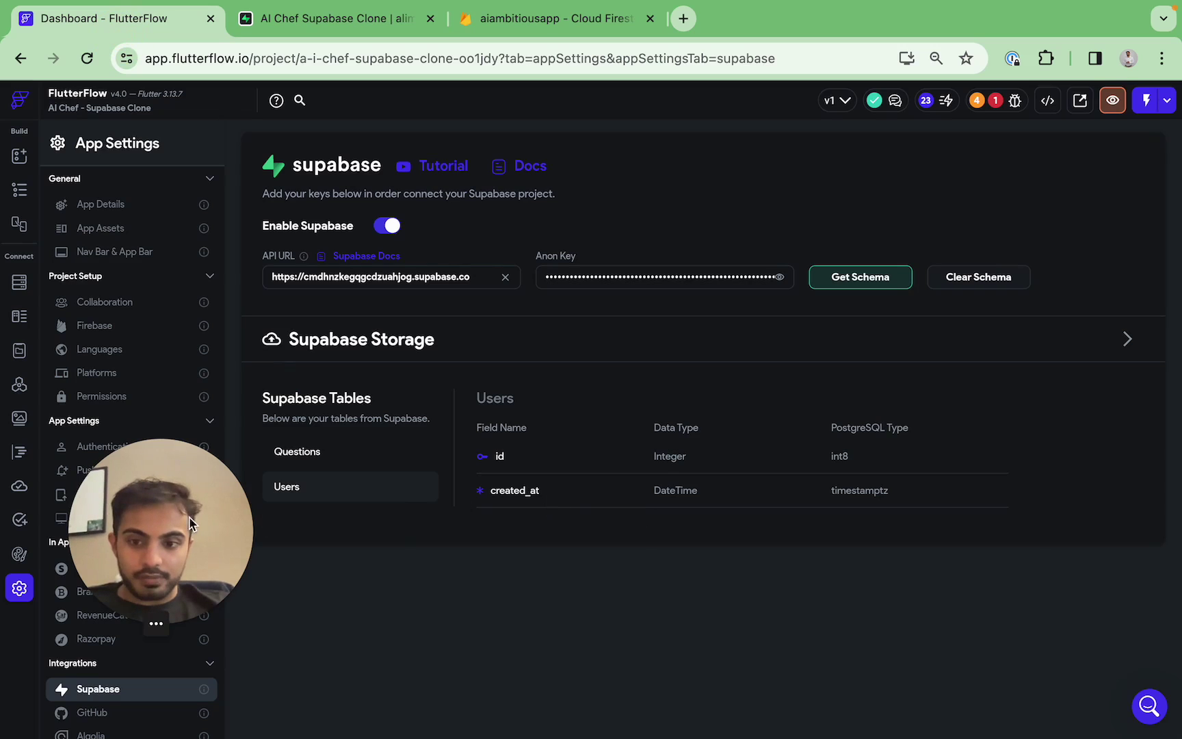
pyautogui.moveTo(172, 541); pyautogui.dragTo(137, 589)
pyautogui.click(347, 448)
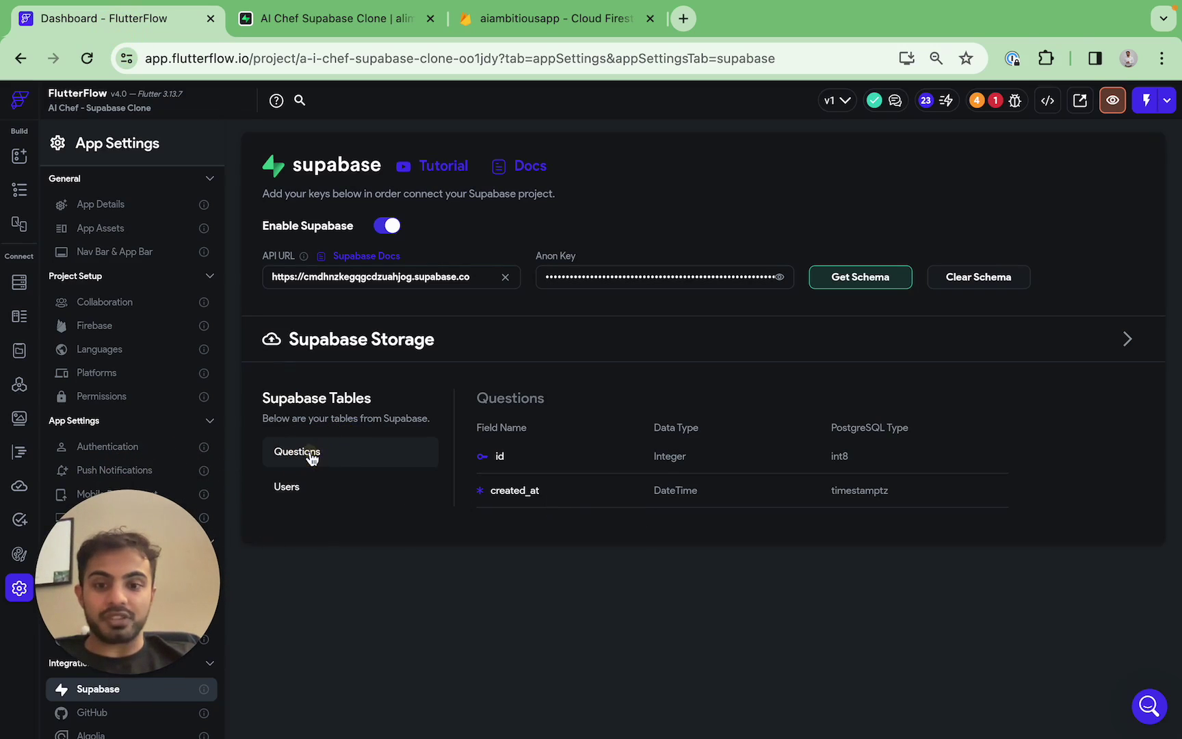
# Switch to Supabase, open the Questions table for editing and add a column named question with type text
pyautogui.click(300, 24)
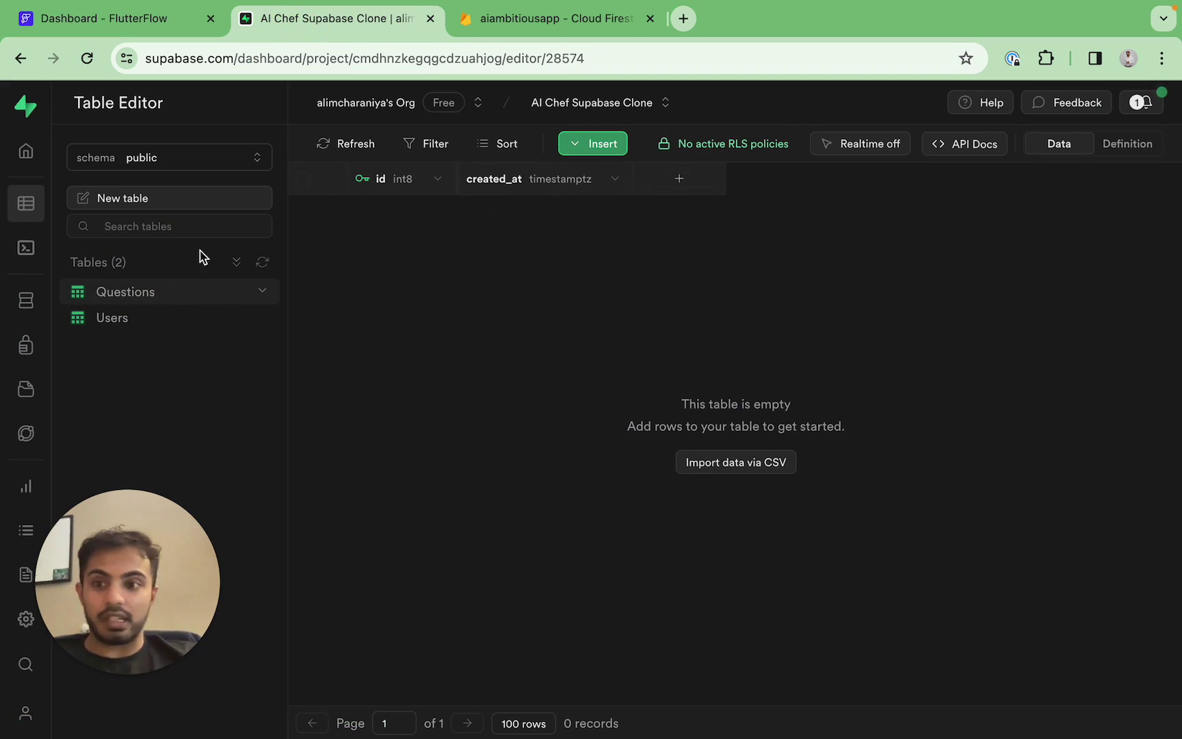
pyautogui.click(263, 291)
pyautogui.click(296, 318)
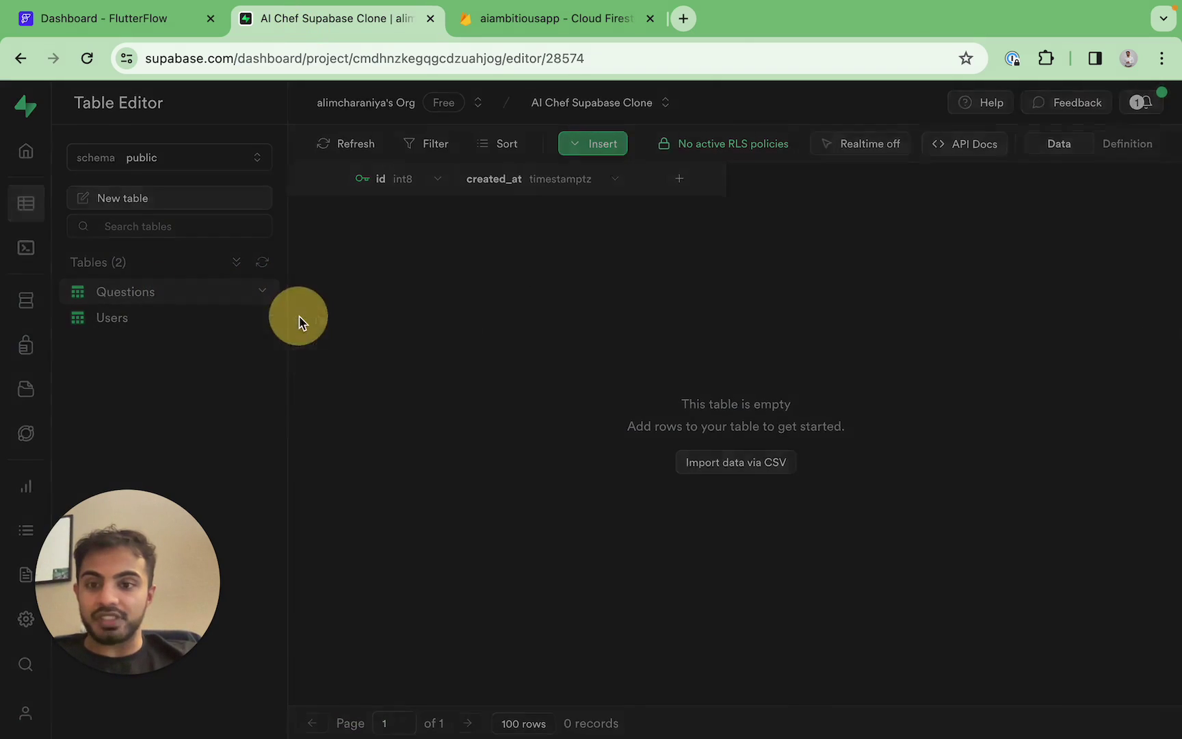
pyautogui.scroll(-3, 800, 408)
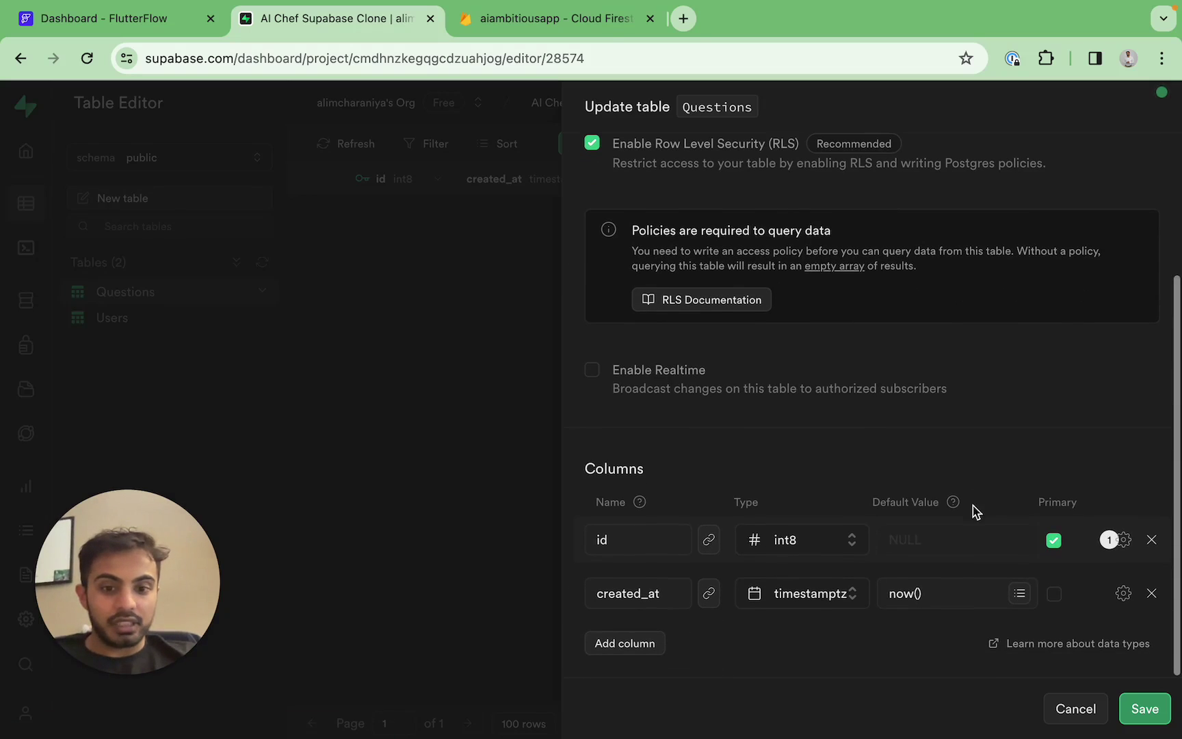
pyautogui.doubleClick(653, 593)
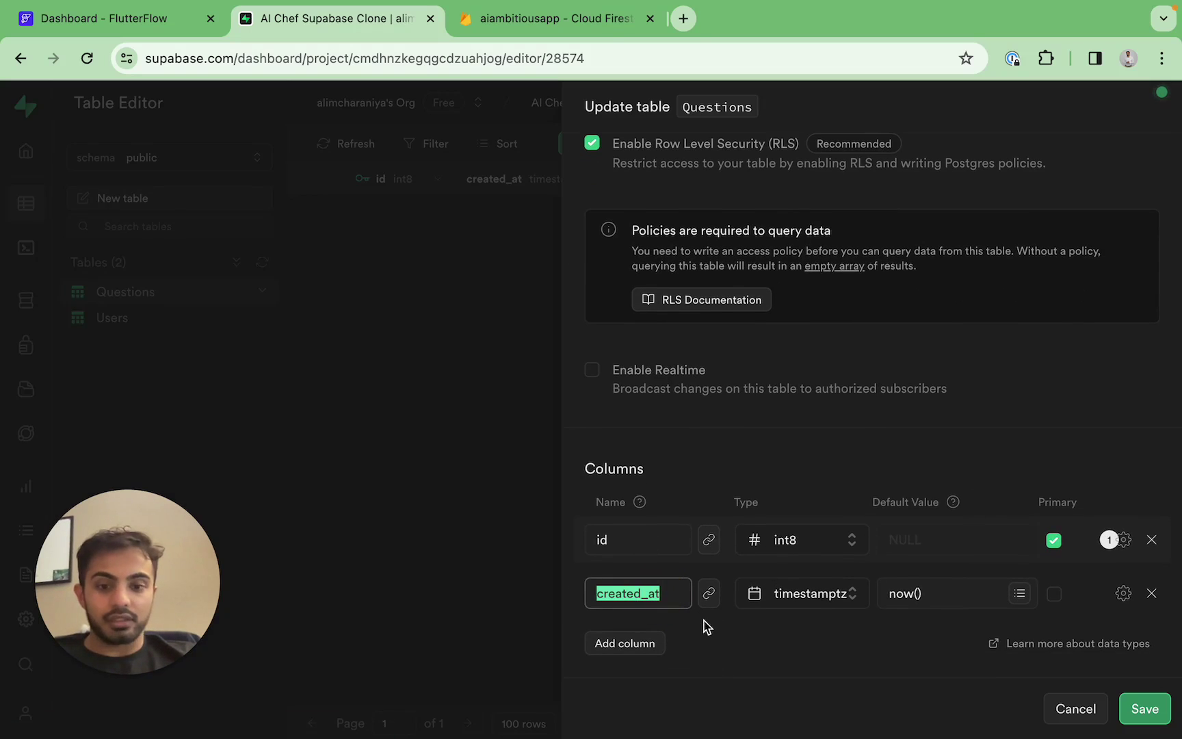
pyautogui.click(653, 643)
pyautogui.scroll(-1, 720, 482)
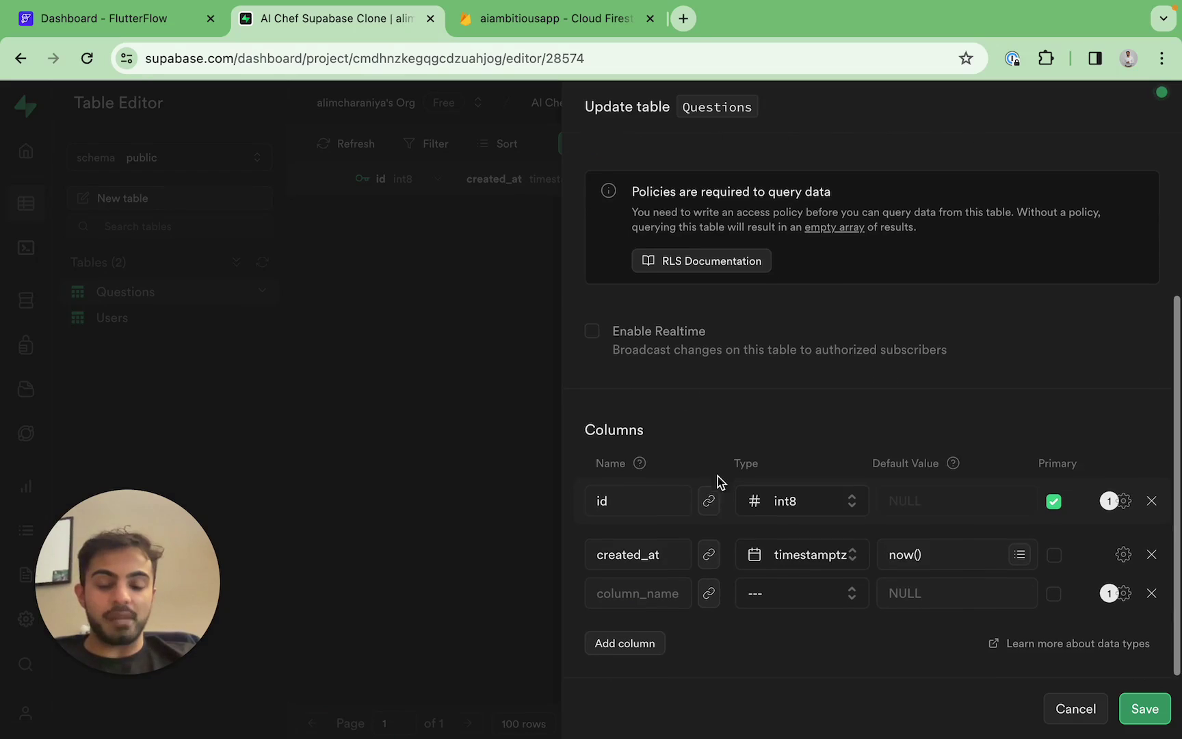
pyautogui.click(651, 595)
pyautogui.write('question')
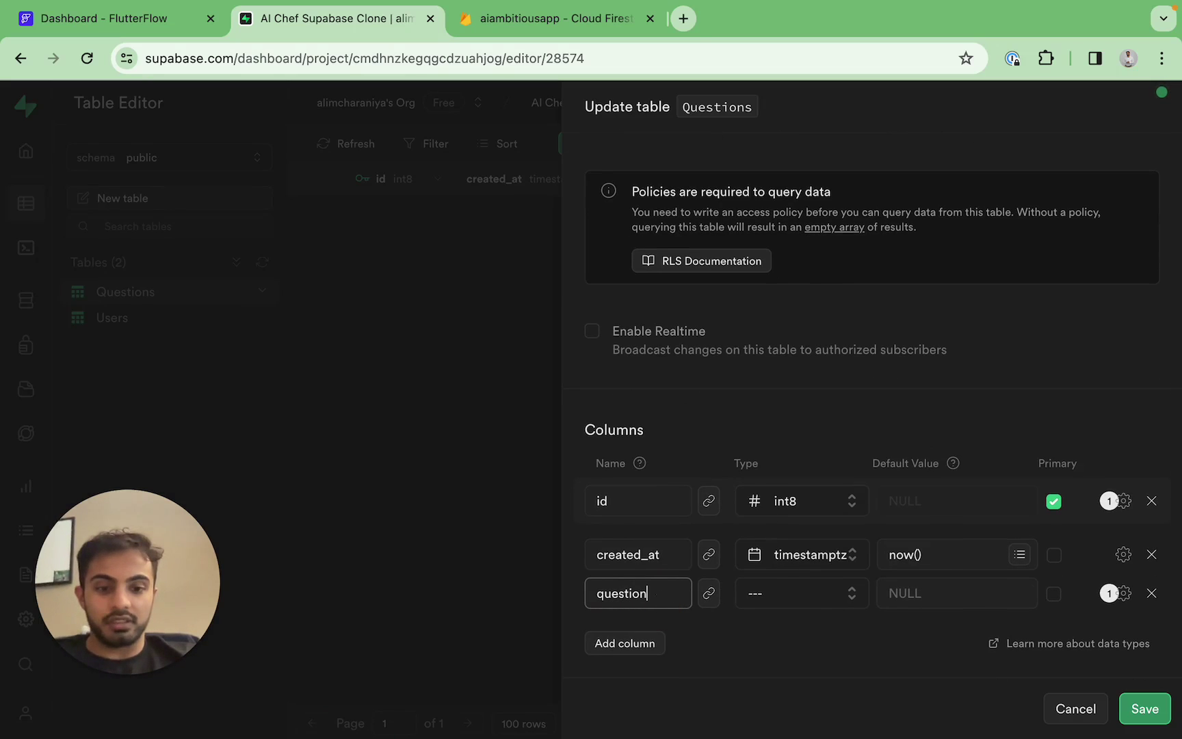
pyautogui.click(810, 595)
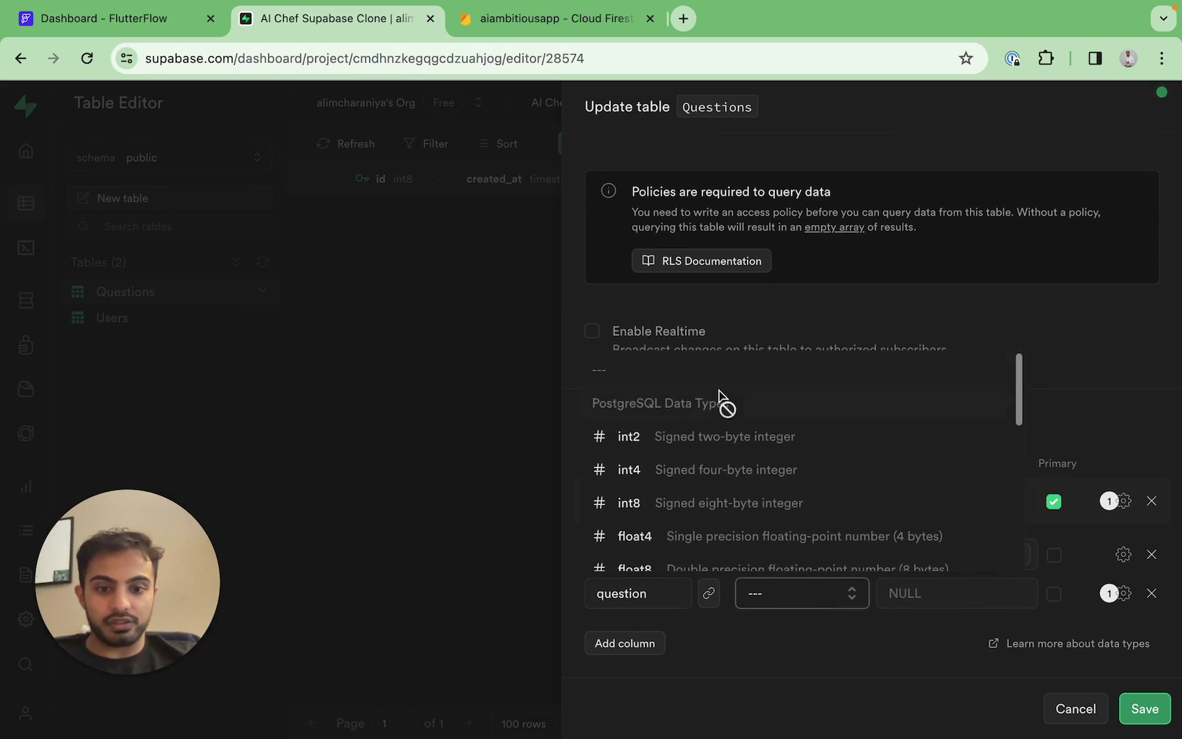
pyautogui.scroll(-4, 719, 396)
pyautogui.click(708, 411)
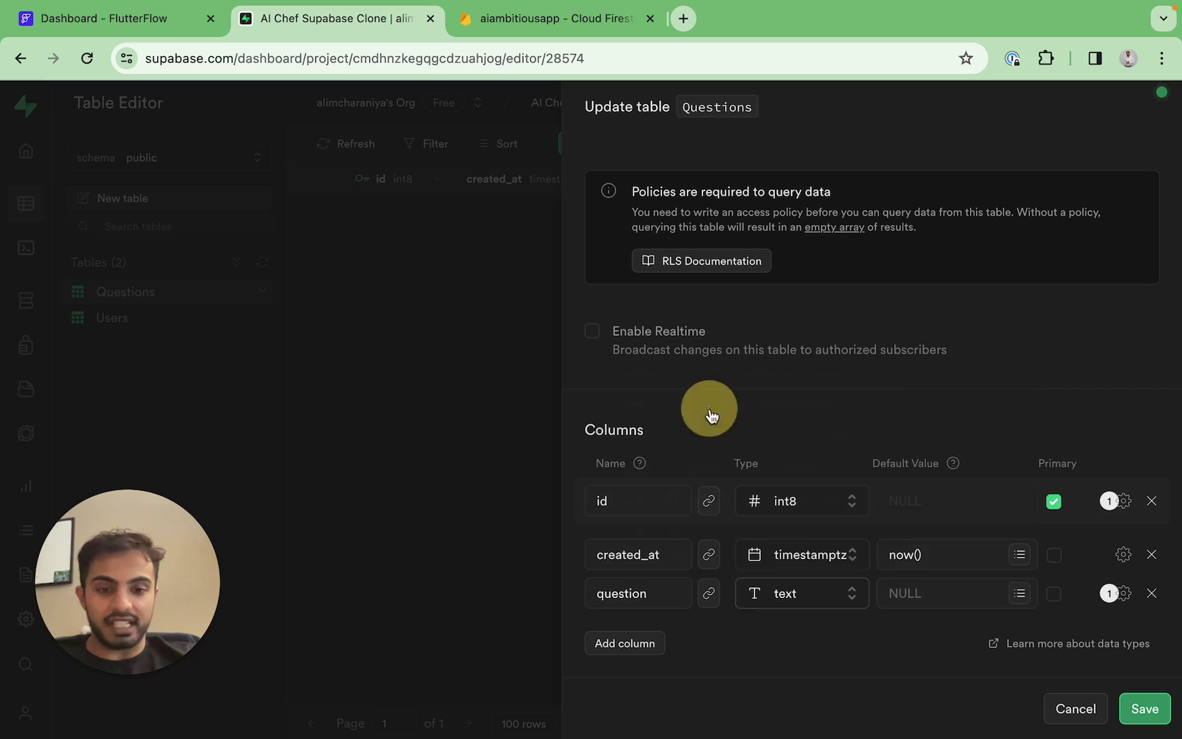
# Add another column named answer with type text to the Questions table
pyautogui.click(650, 644)
pyautogui.click(654, 632)
pyautogui.write('answe')
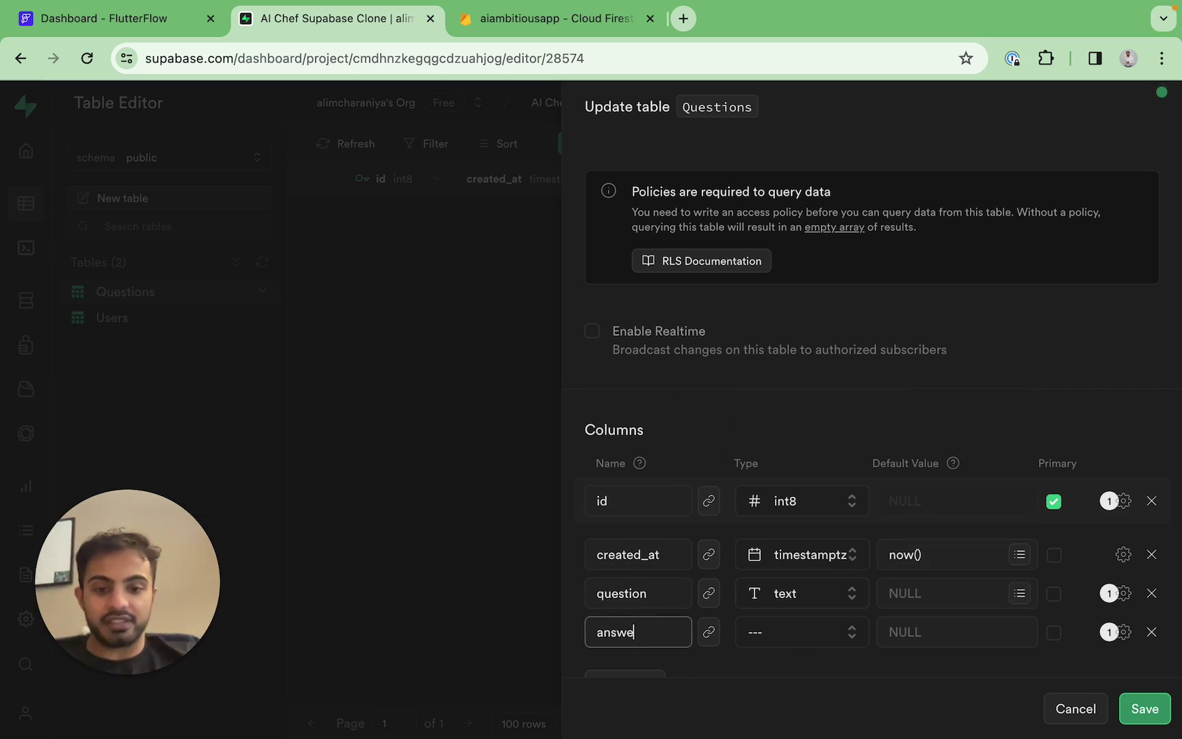
pyautogui.write('r')
pyautogui.click(791, 632)
pyautogui.scroll(-3, 692, 498)
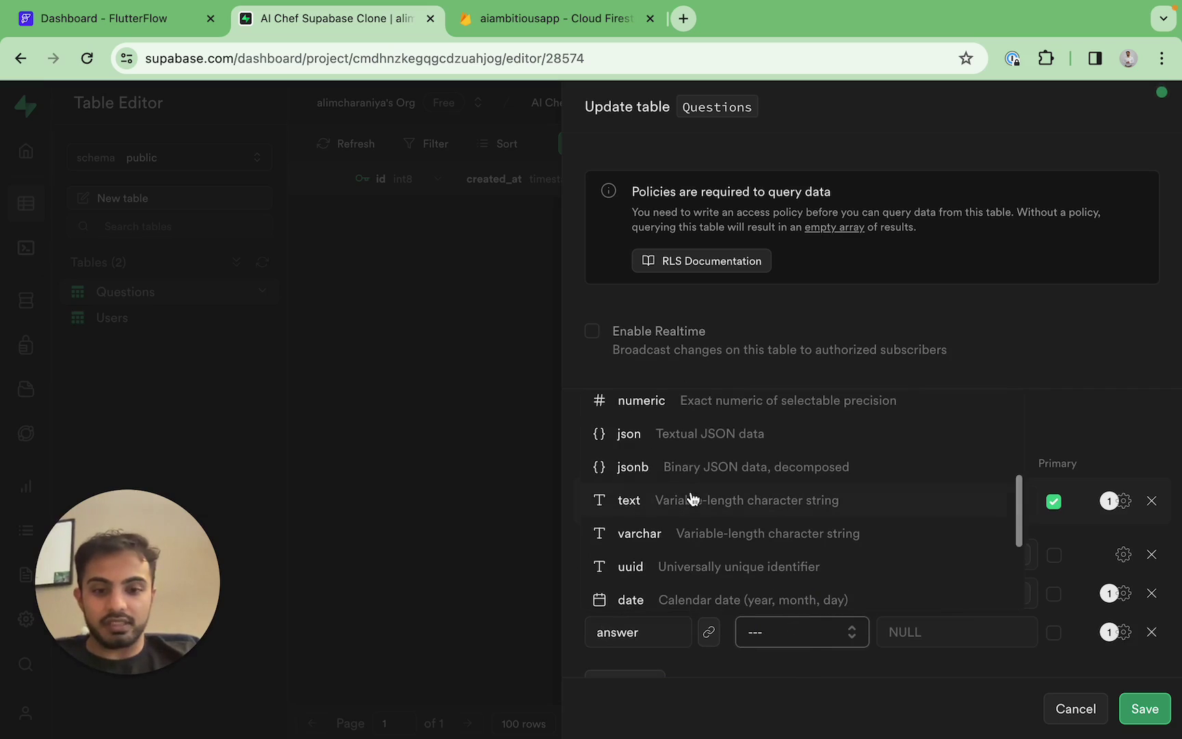
pyautogui.click(691, 496)
pyautogui.scroll(-1, 872, 609)
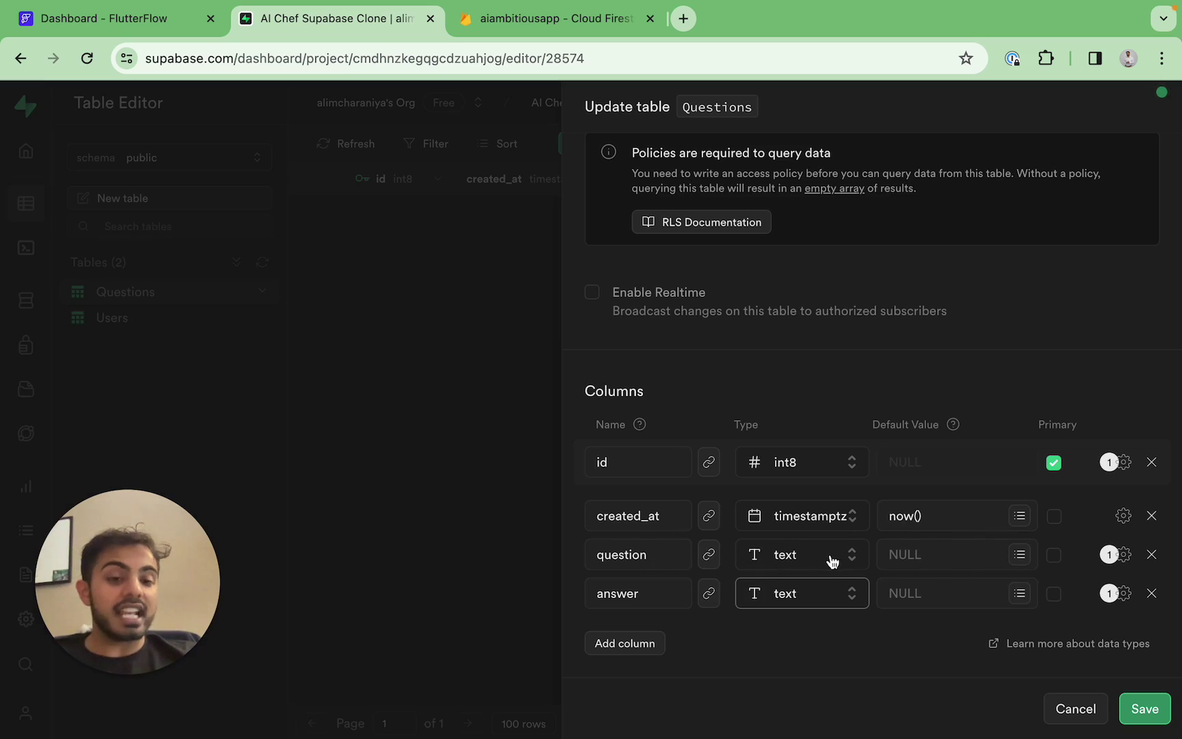
# Review the question column's default value and extra options, leave them as they are, and save the Questions table changes
pyautogui.click(925, 557)
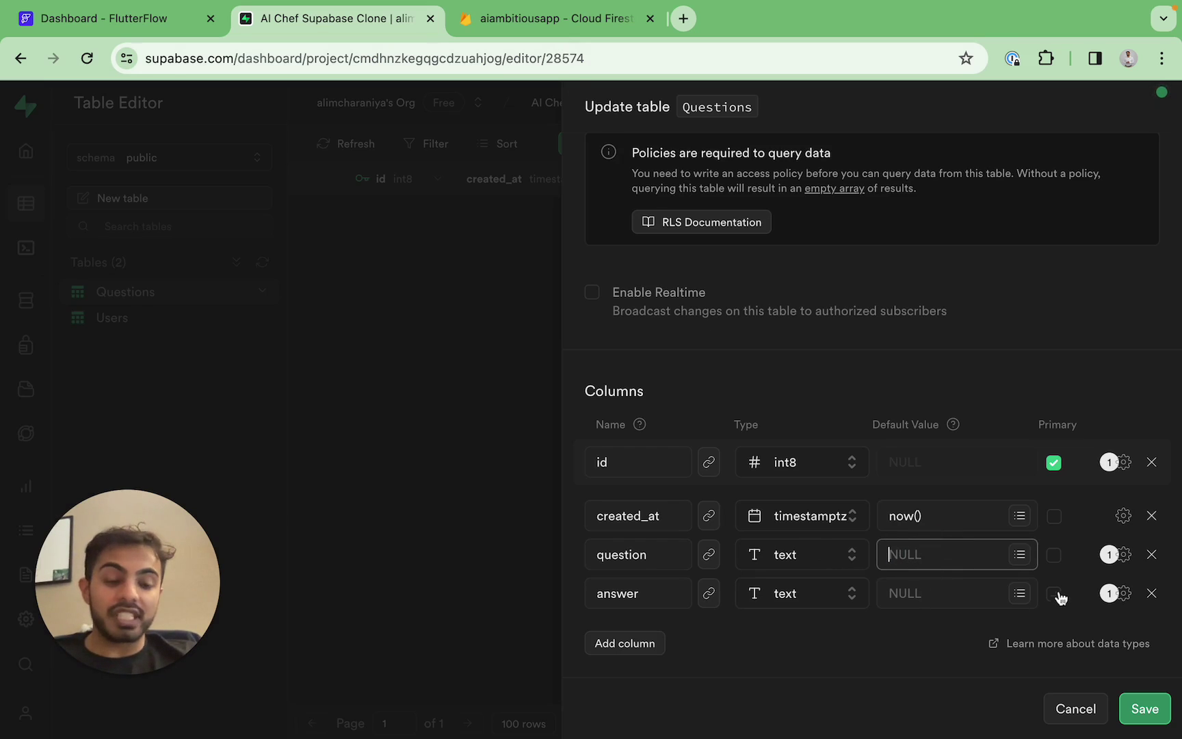
pyautogui.click(1123, 554)
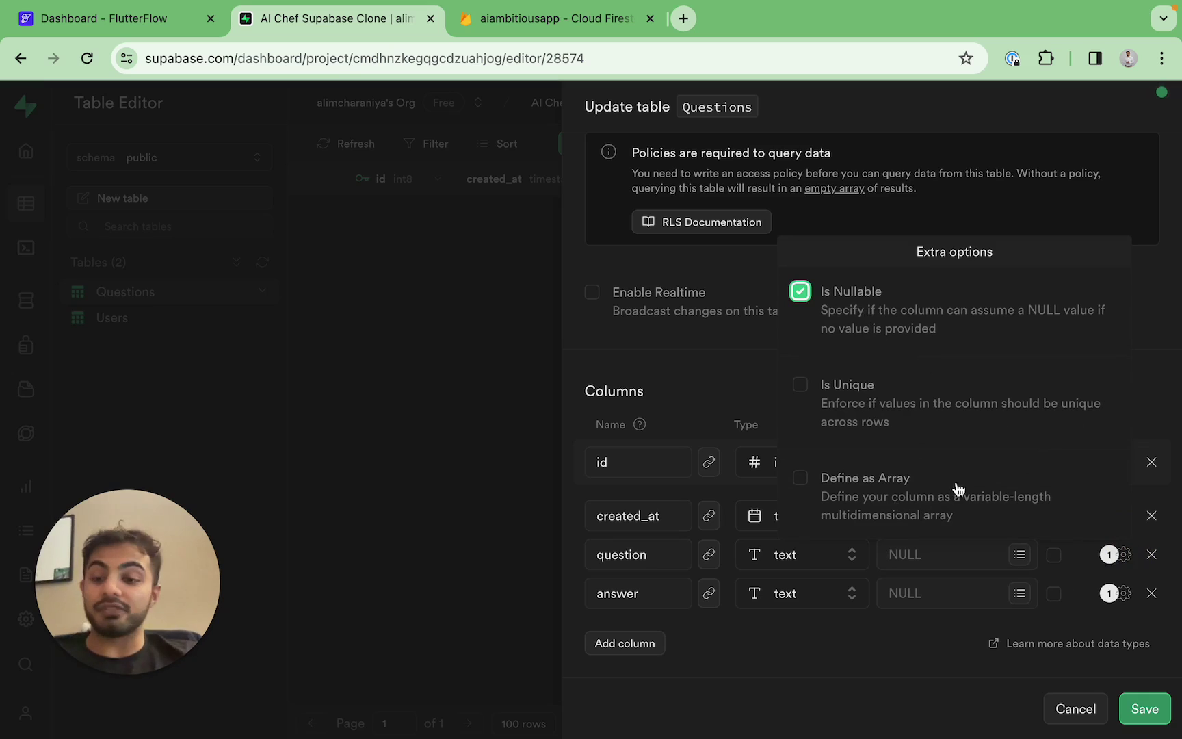
pyautogui.click(935, 650)
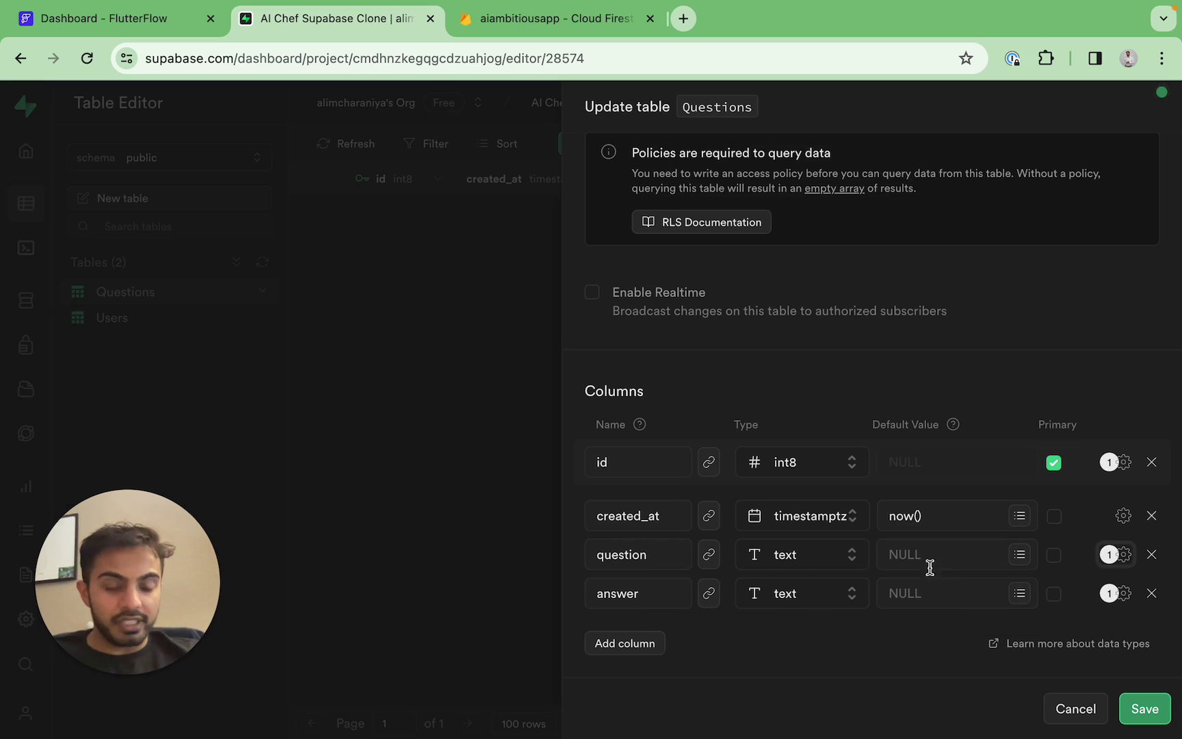
pyautogui.click(1128, 711)
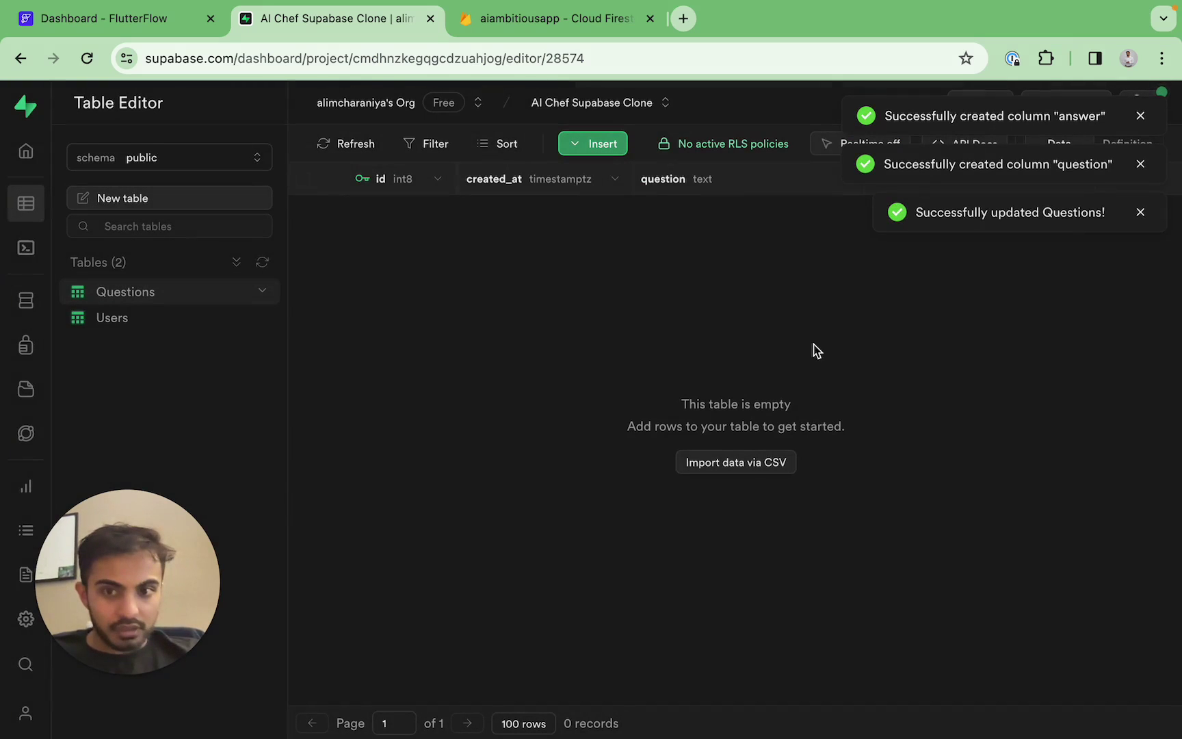
pyautogui.click(135, 297)
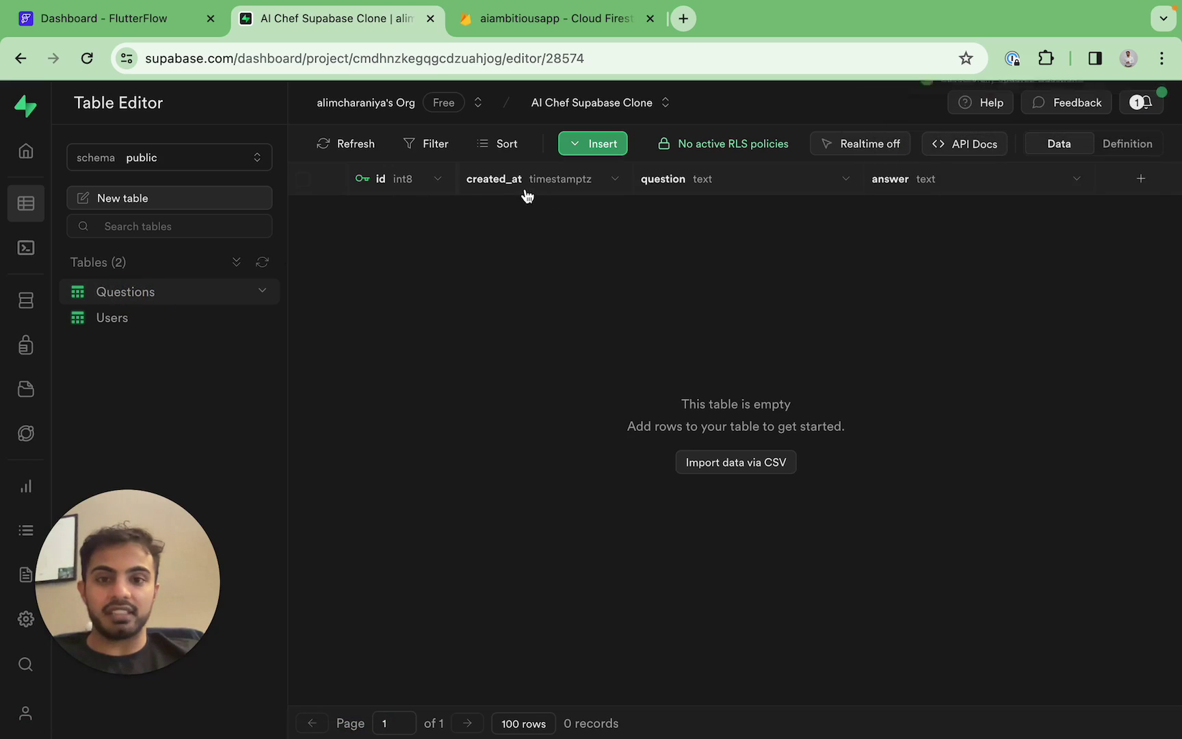
# Switch to FlutterFlow, enlarge the page list above the widget tree and open the BottomSheet component
pyautogui.click(114, 24)
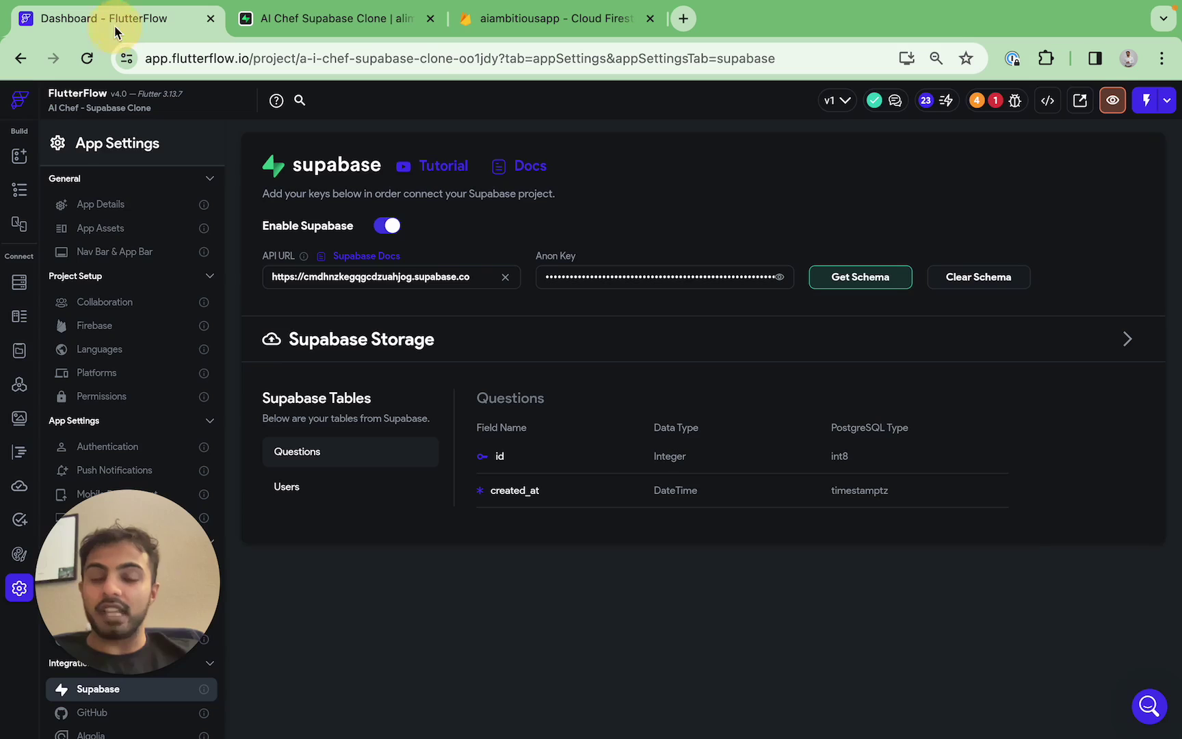
pyautogui.click(19, 156)
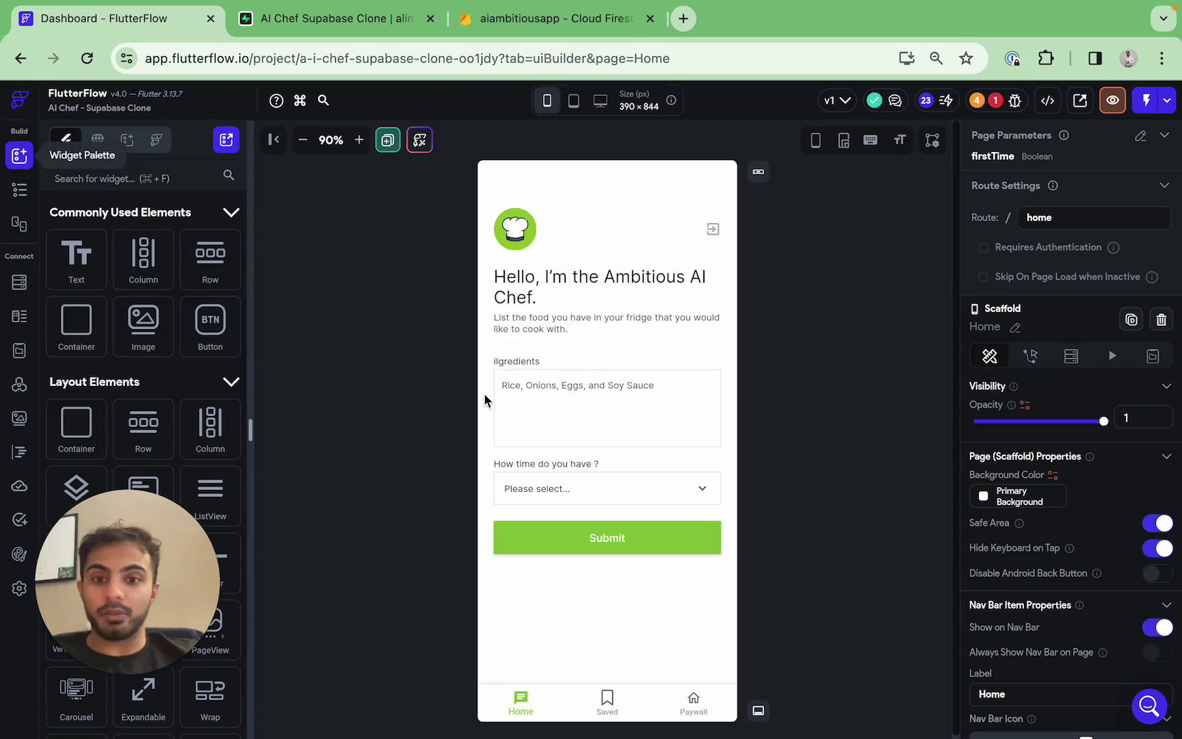
pyautogui.hotkey('alt', '2')
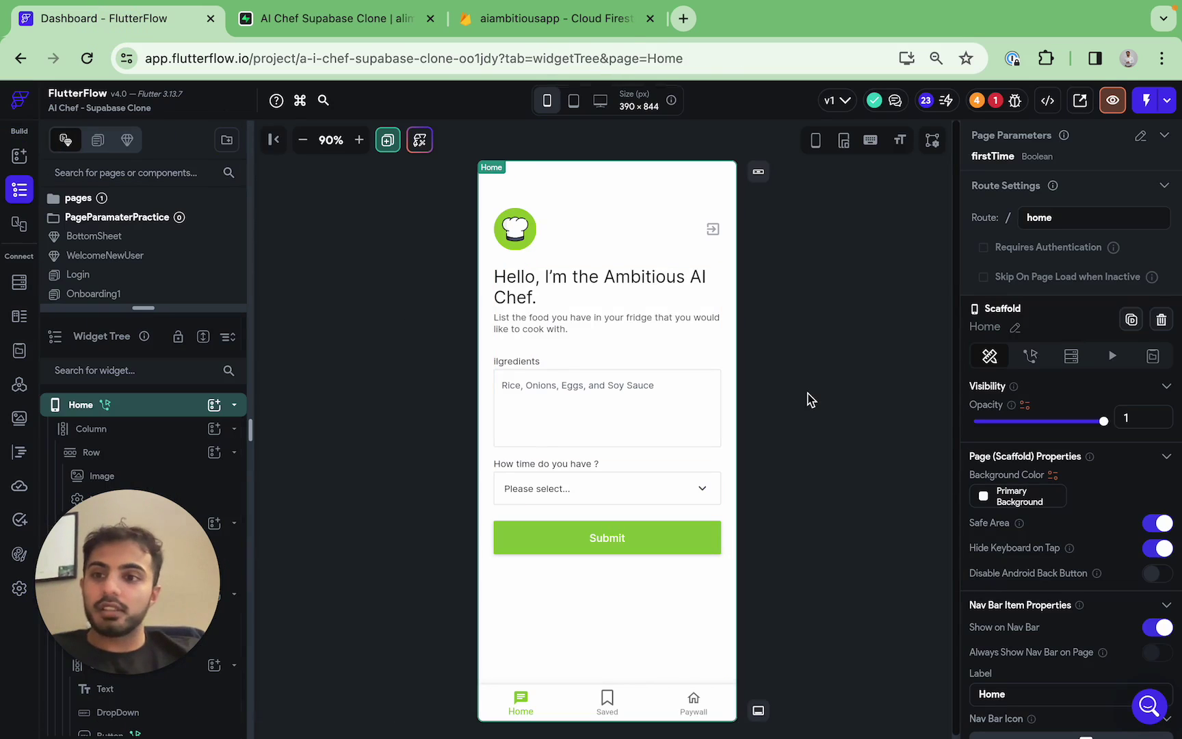
pyautogui.scroll(-5, 190, 269)
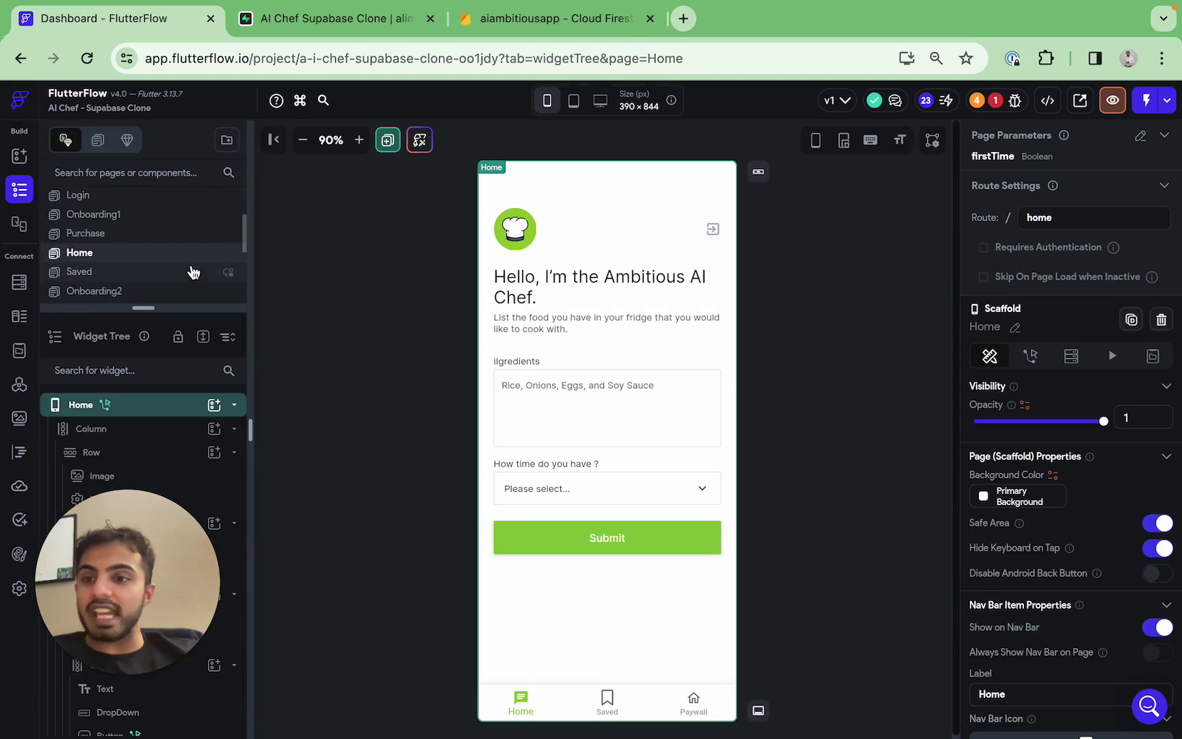
pyautogui.moveTo(169, 308); pyautogui.dragTo(164, 392)
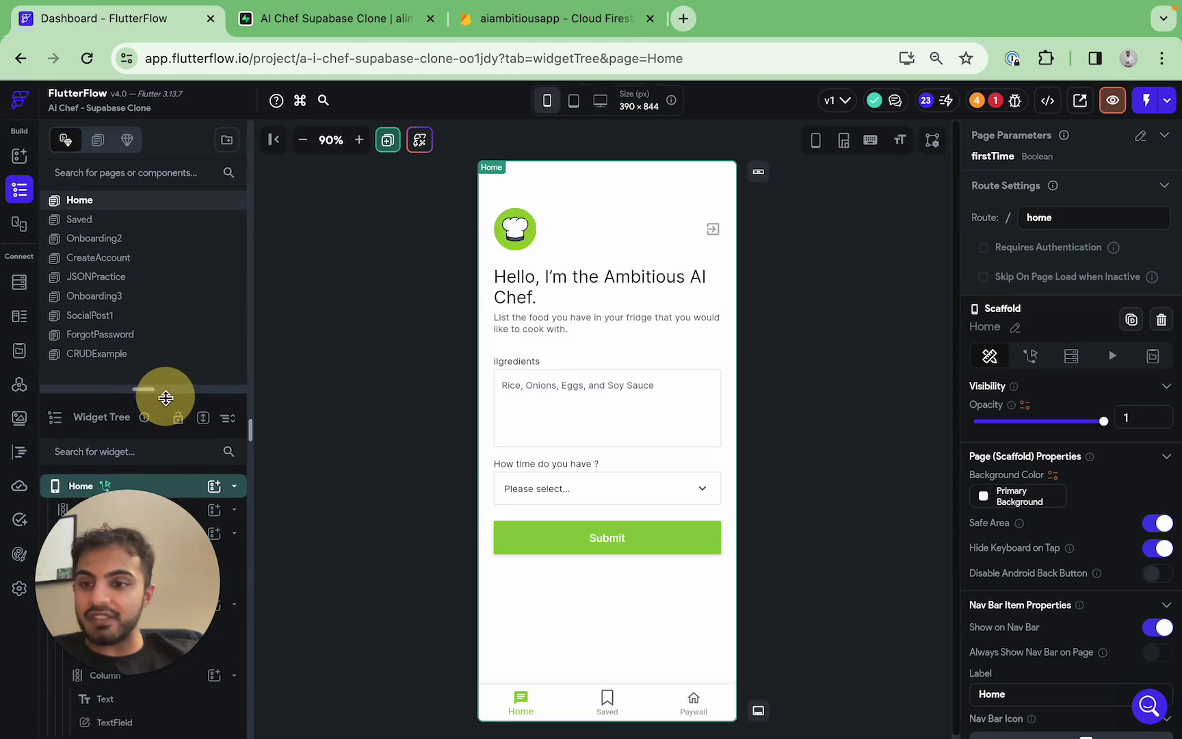
pyautogui.scroll(2, 167, 294)
pyautogui.scroll(3, 167, 294)
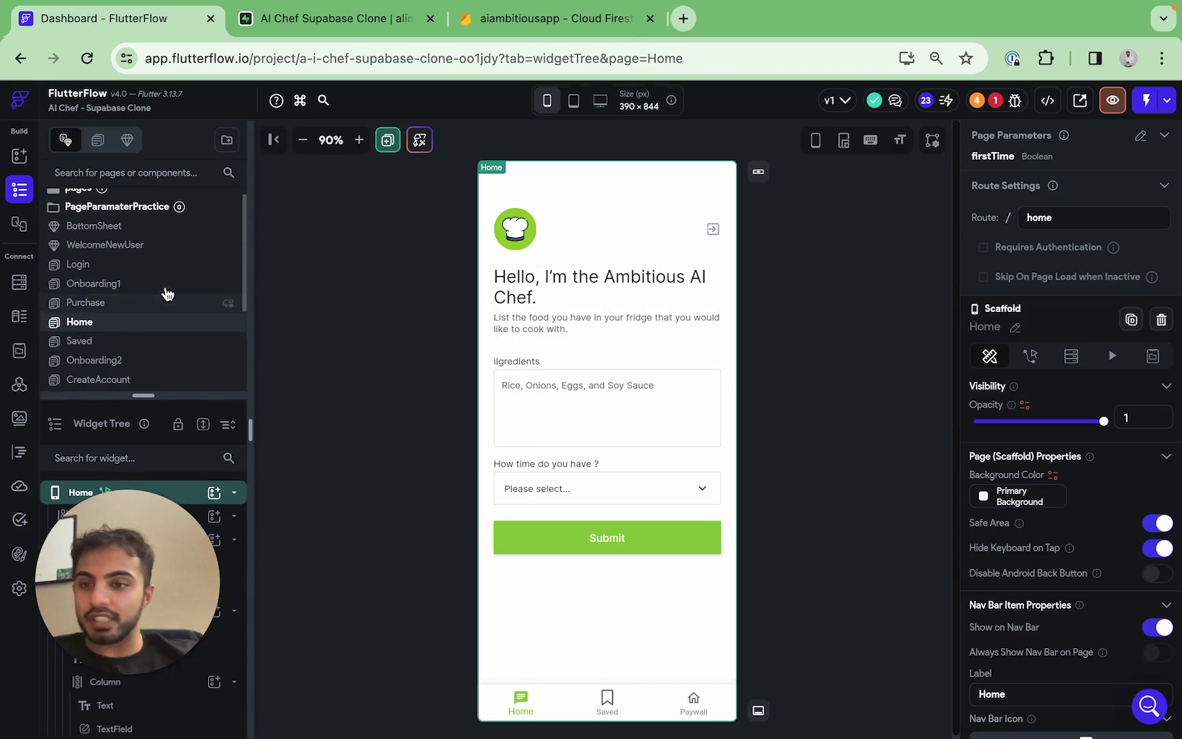
pyautogui.click(132, 236)
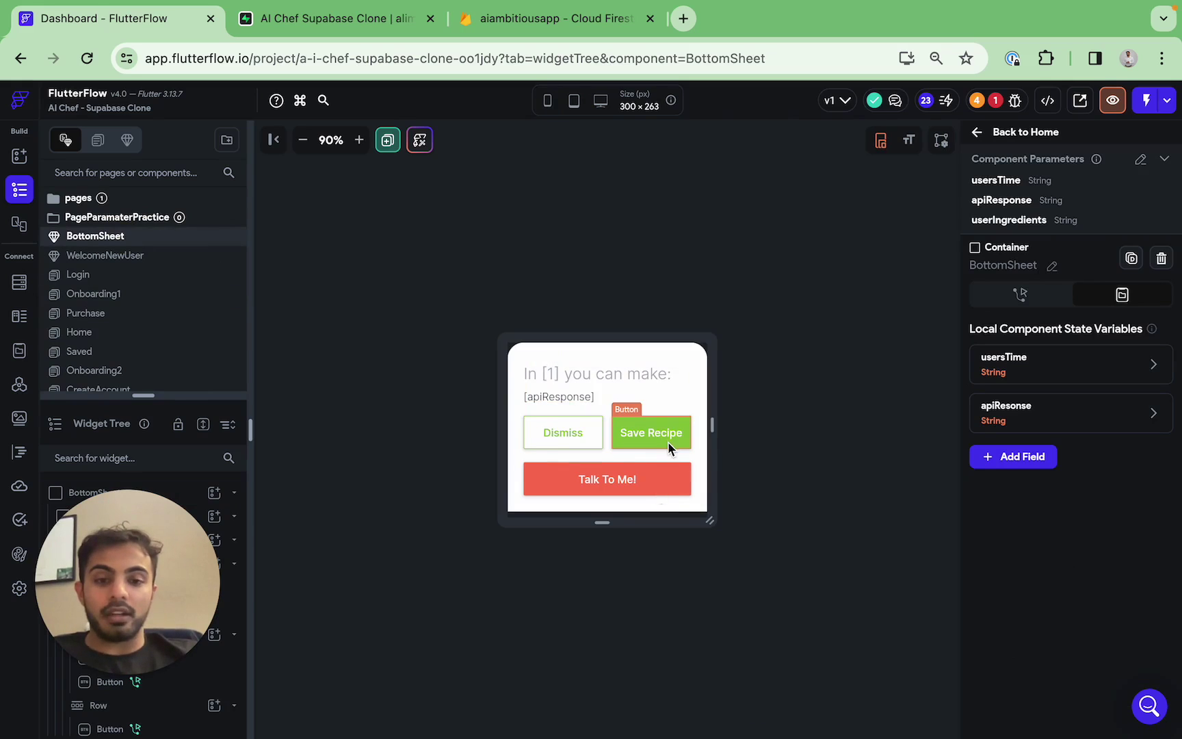
# Select the Save Recipe button in the BottomSheet component and open its action flow for inspection
pyautogui.click(649, 437)
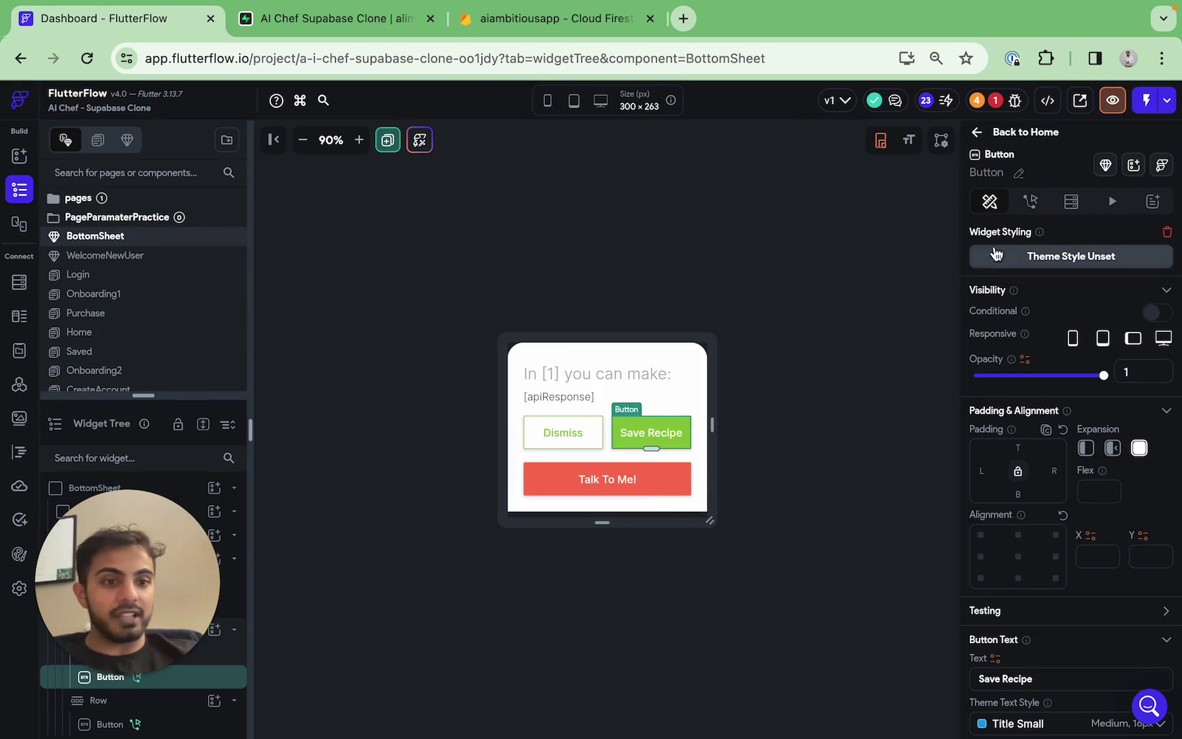
pyautogui.click(1031, 201)
pyautogui.click(1133, 283)
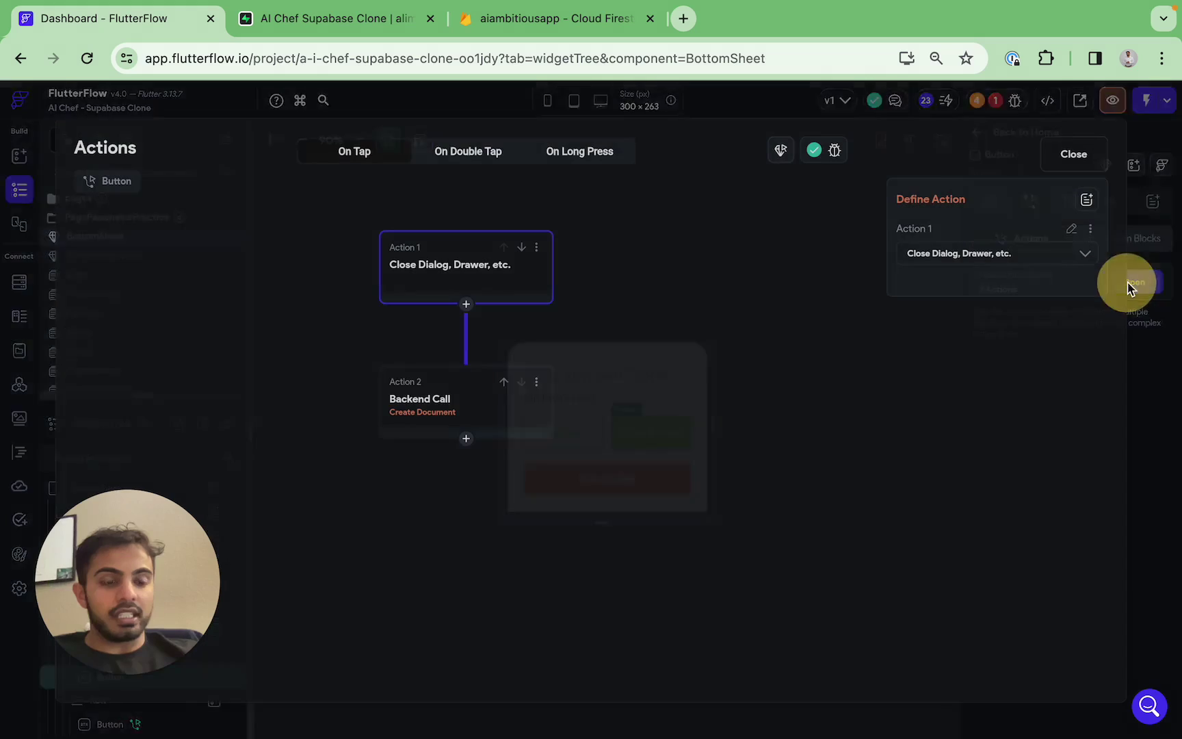
# Add a Supabase Insert Row action for the Questions table after the Create Document action in the Save Recipe button's flow
pyautogui.click(450, 411)
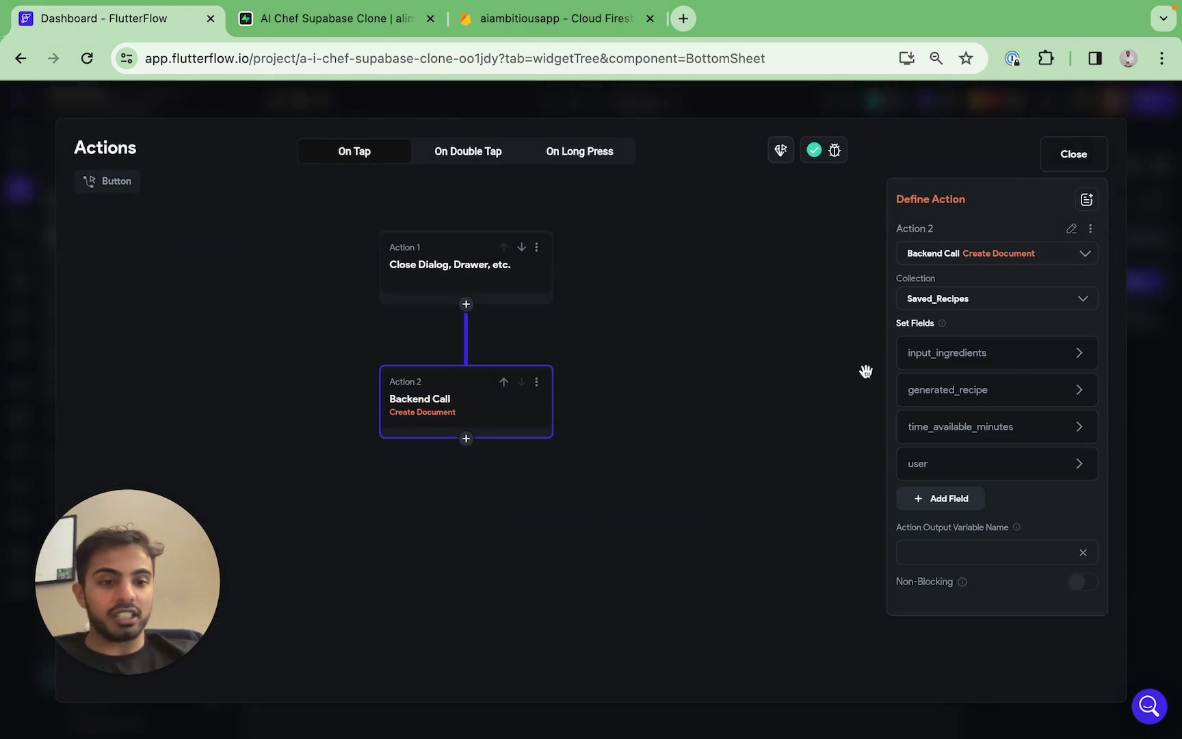
pyautogui.click(466, 439)
pyautogui.click(470, 470)
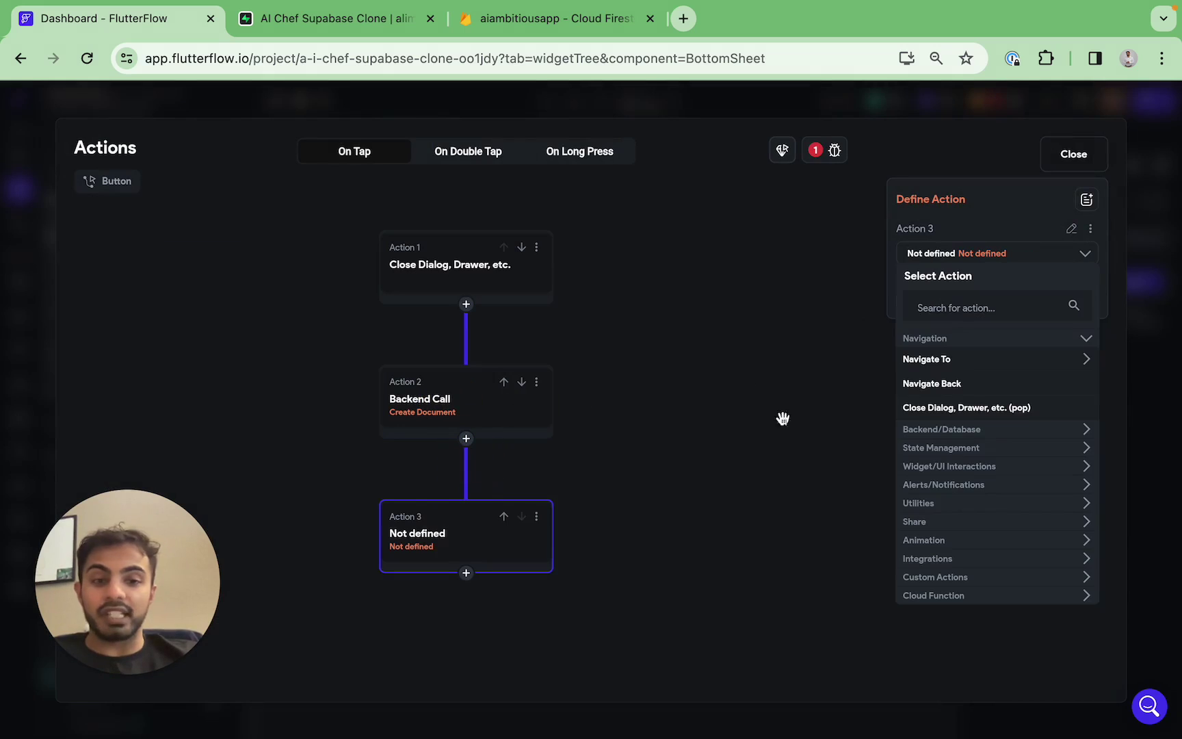
pyautogui.click(952, 308)
pyautogui.write('supa')
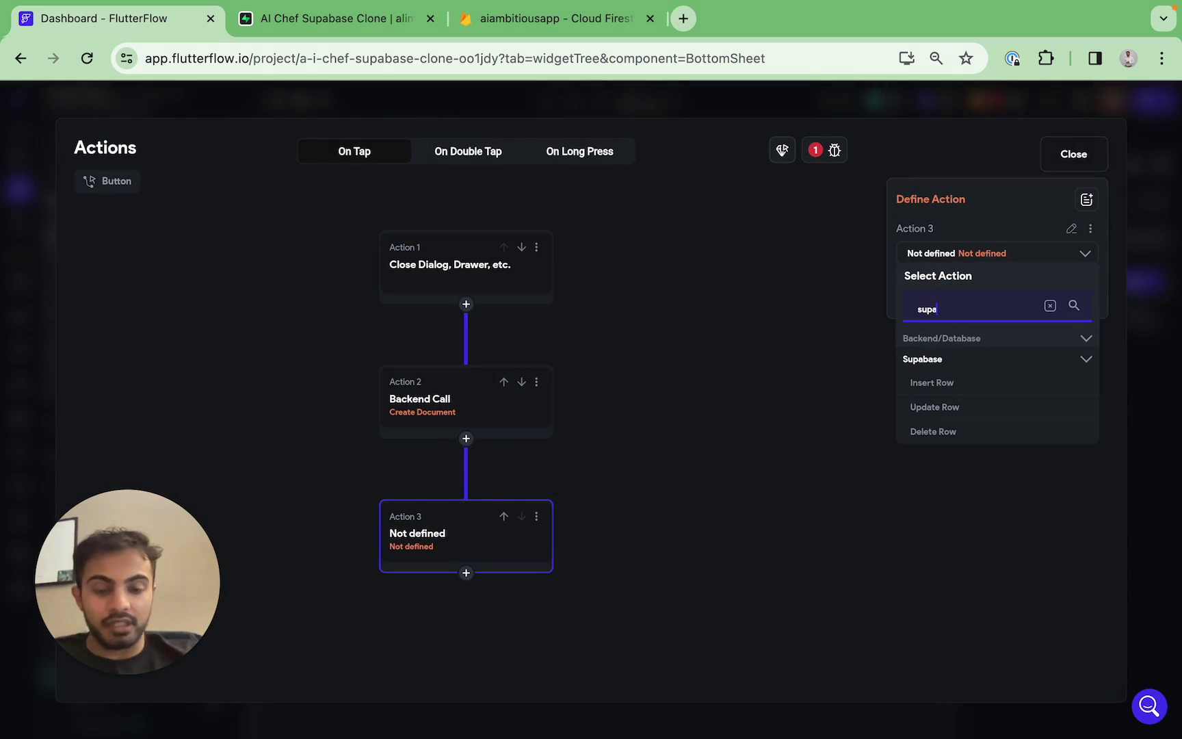
pyautogui.click(953, 386)
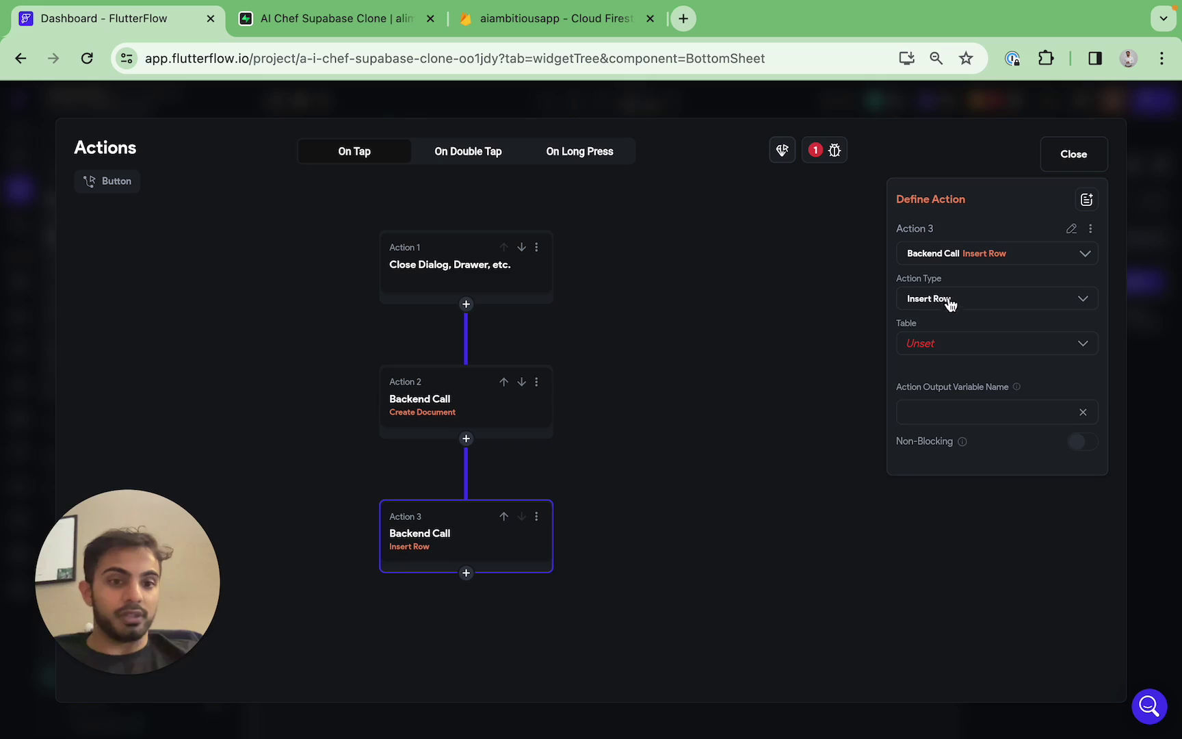
pyautogui.click(957, 349)
pyautogui.click(990, 352)
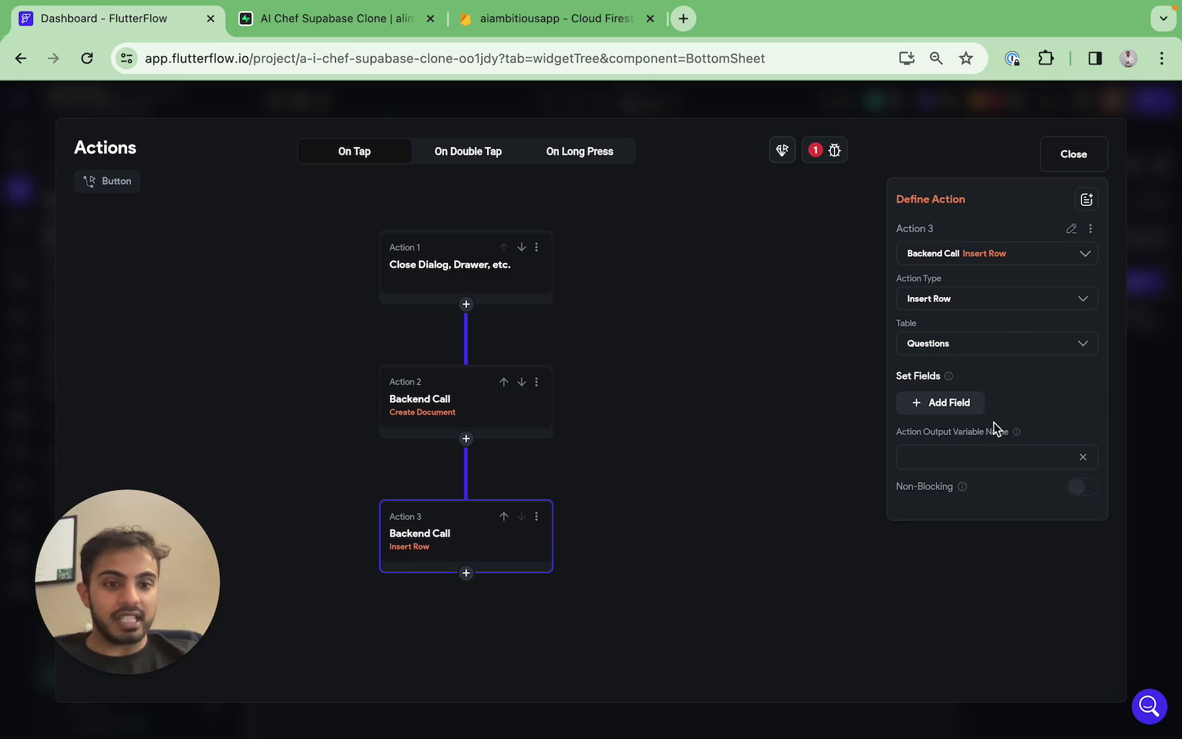
pyautogui.click(961, 410)
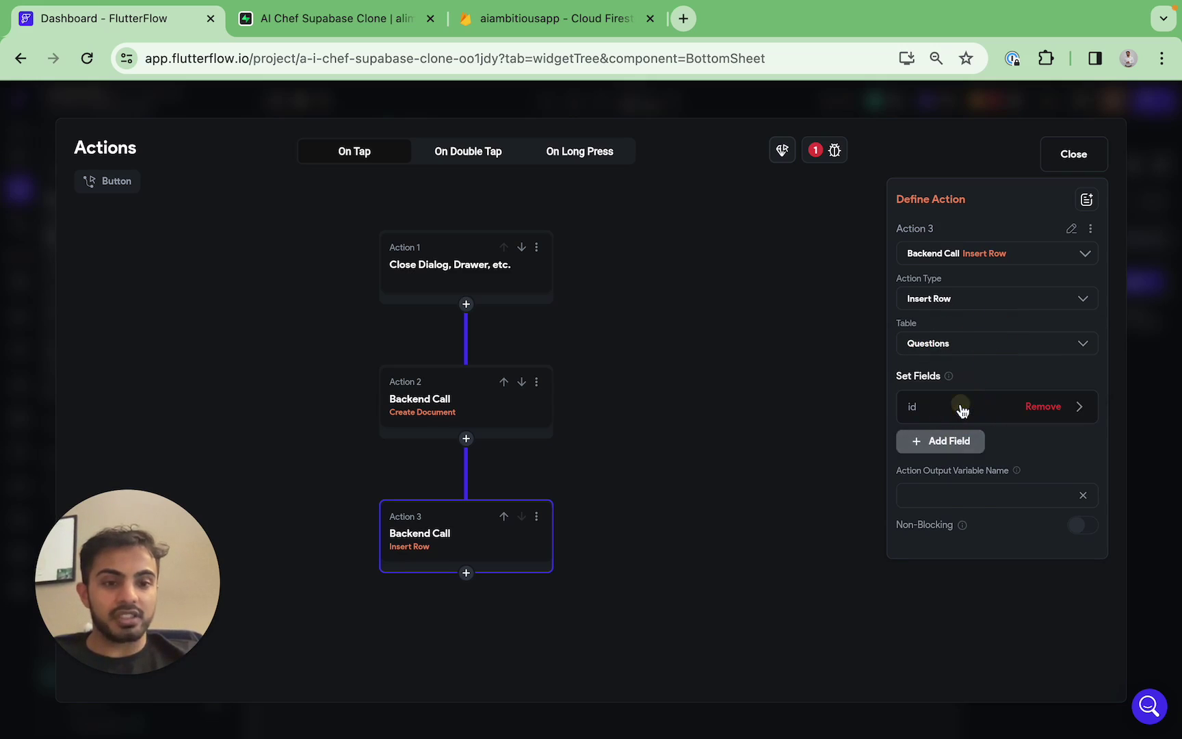
pyautogui.click(1085, 414)
pyautogui.scroll(-1, 1090, 416)
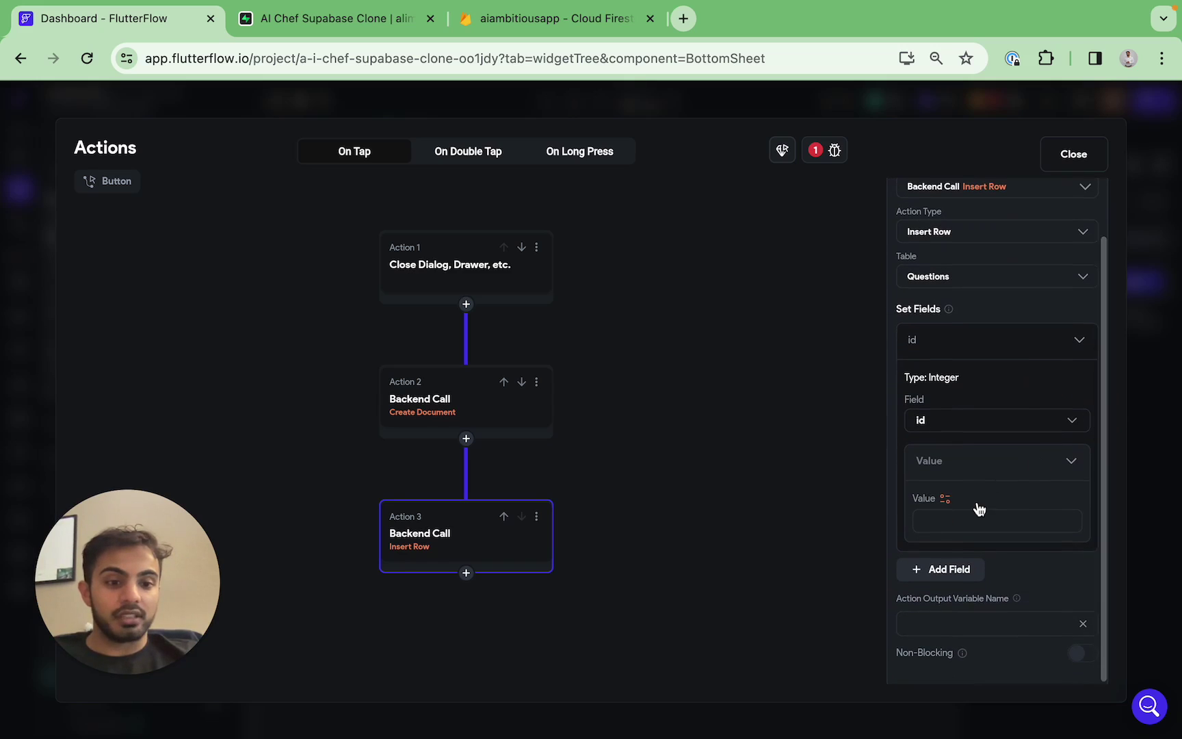
pyautogui.click(1057, 346)
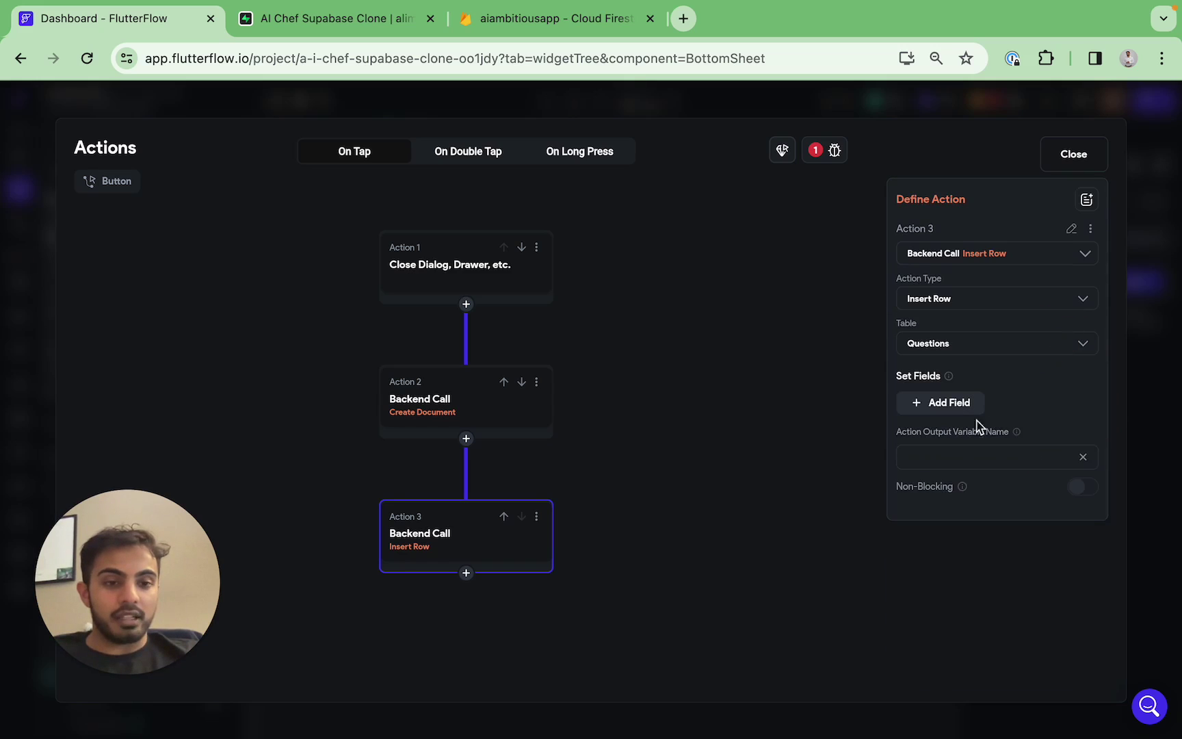
# Add the id and created_at fields to the Insert Row action for the Questions table
pyautogui.click(945, 403)
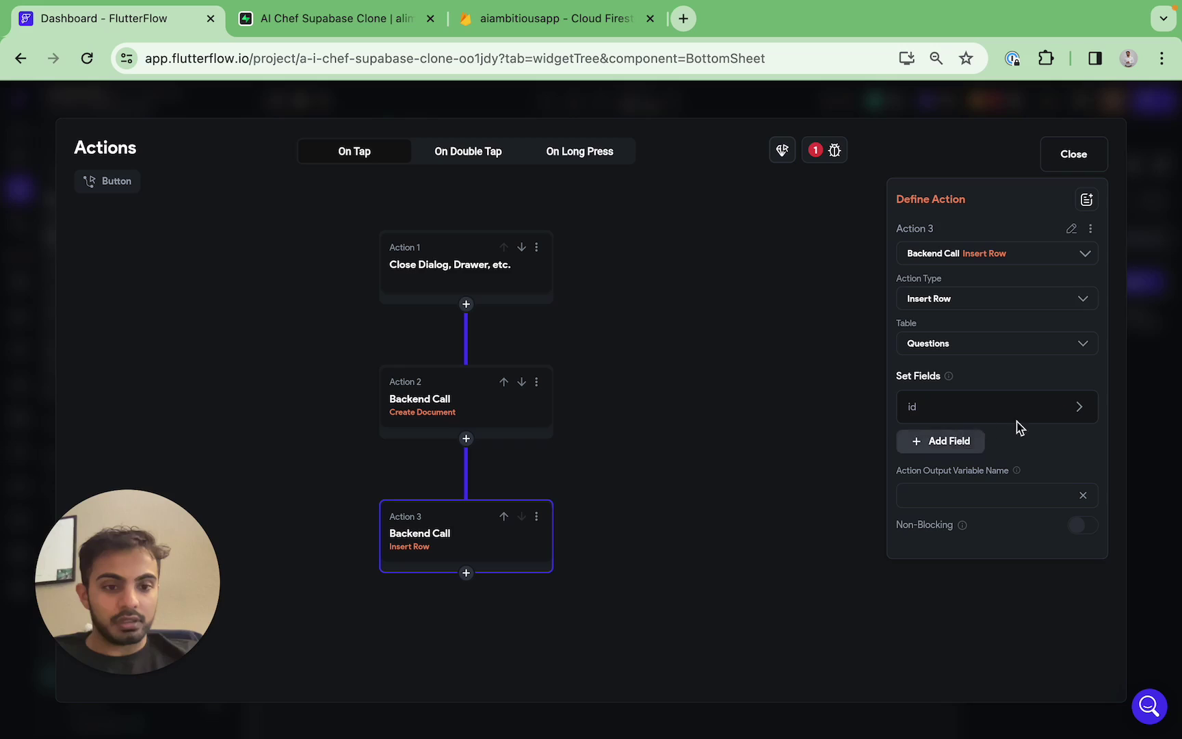
pyautogui.click(941, 442)
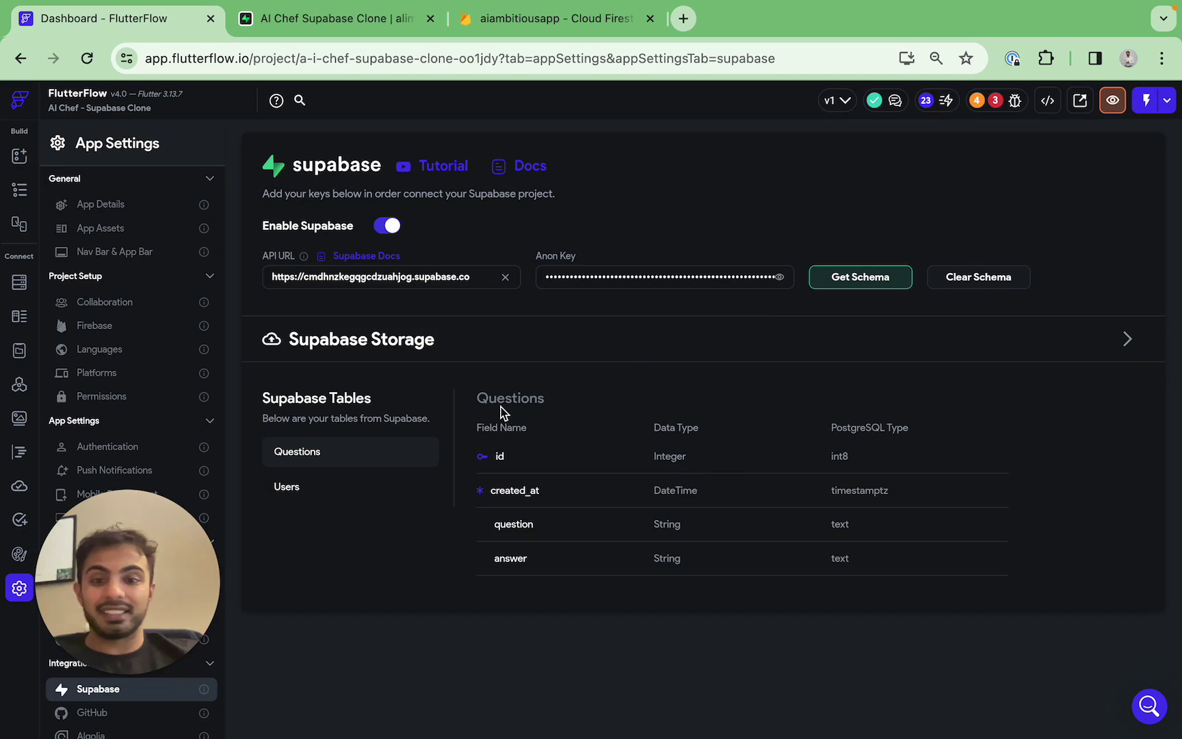
# Re-import the Supabase table schema over the existing one and return to the BottomSheet component in the UI builder
pyautogui.click(839, 285)
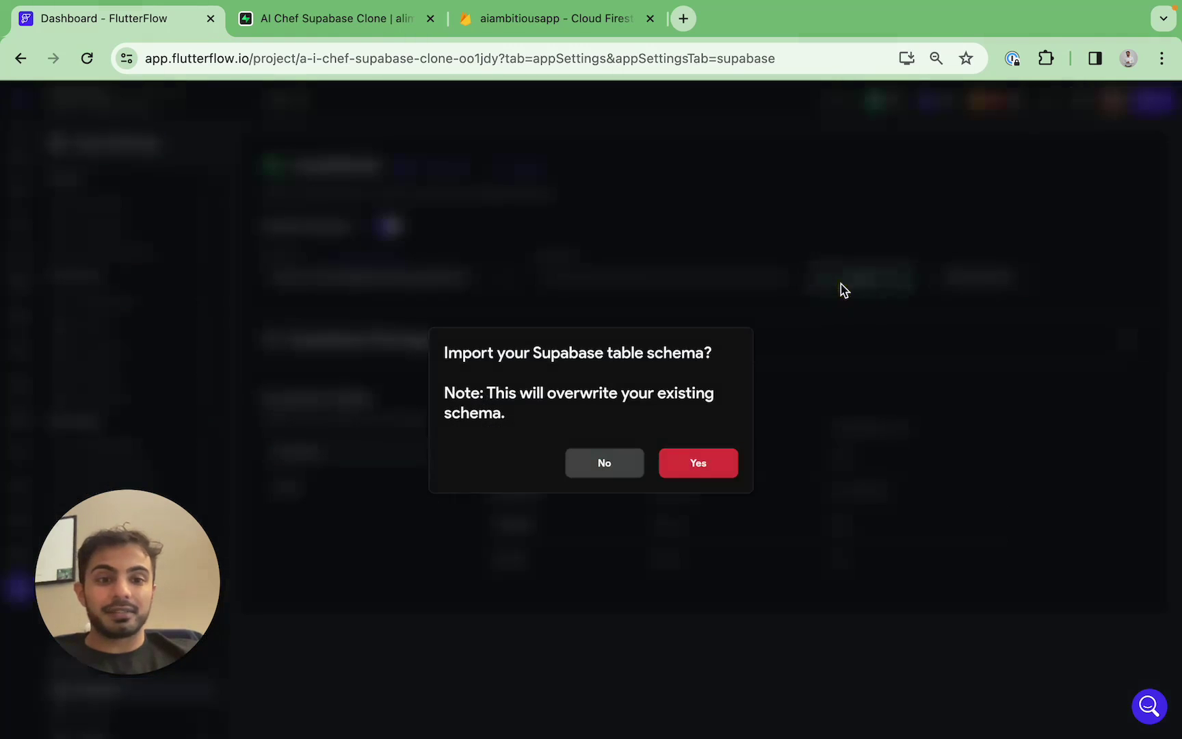
pyautogui.click(715, 463)
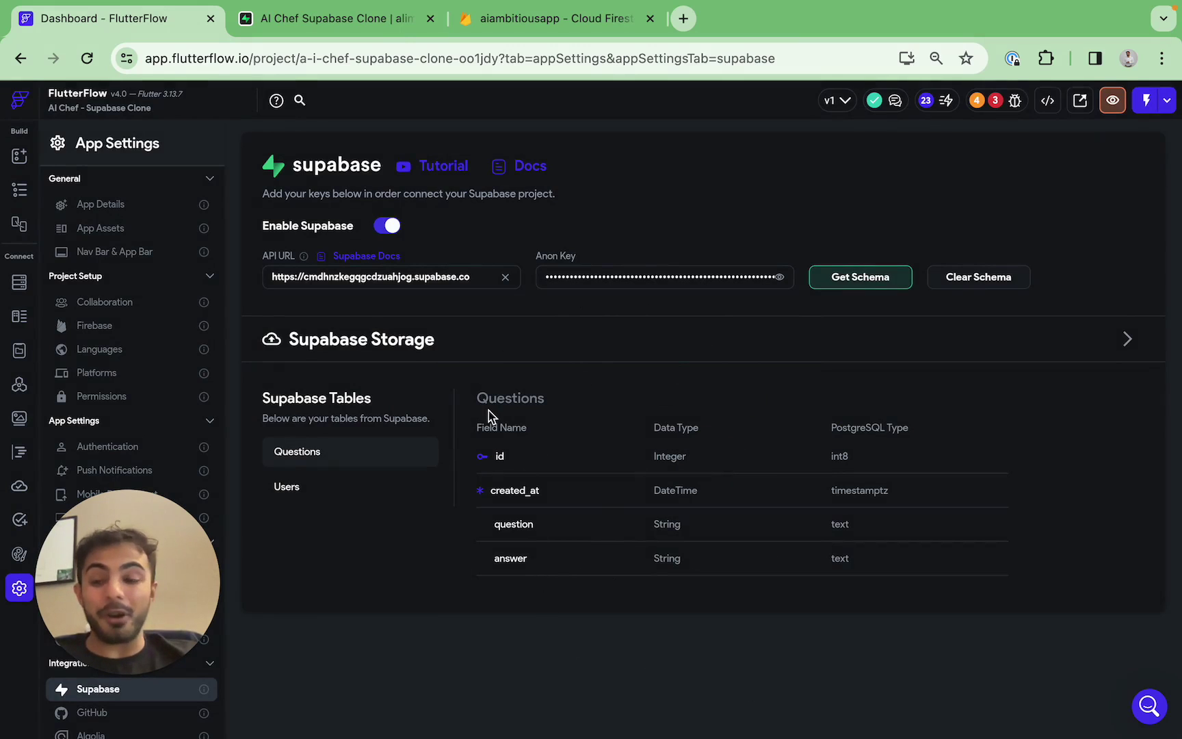
pyautogui.click(21, 159)
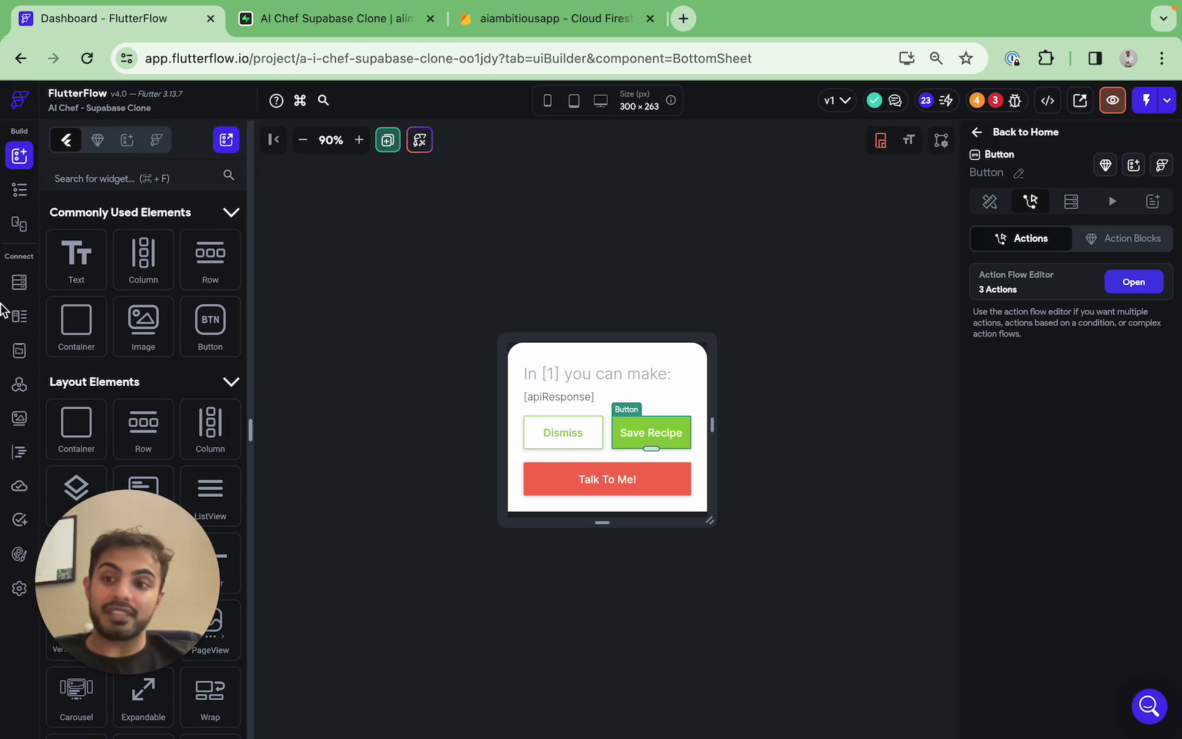
# Reopen the Save Recipe button's action flow and add the question and answer fields to its Insert Row action
pyautogui.click(1133, 282)
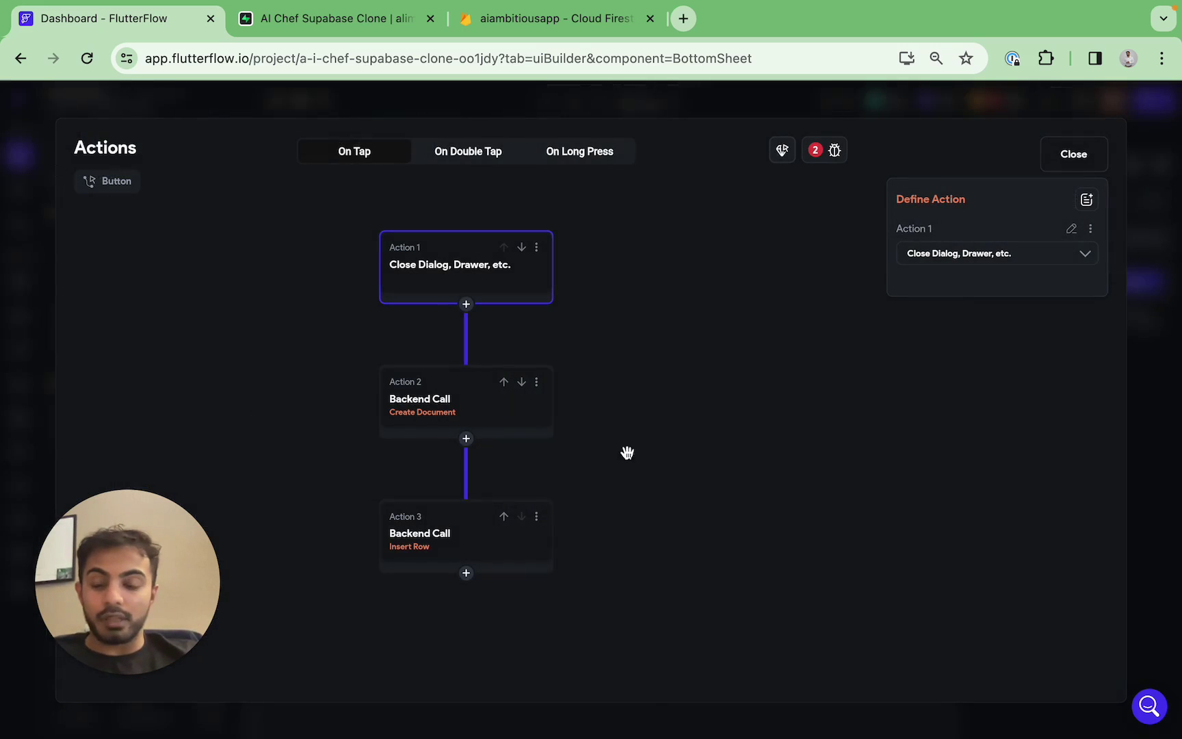
pyautogui.click(426, 550)
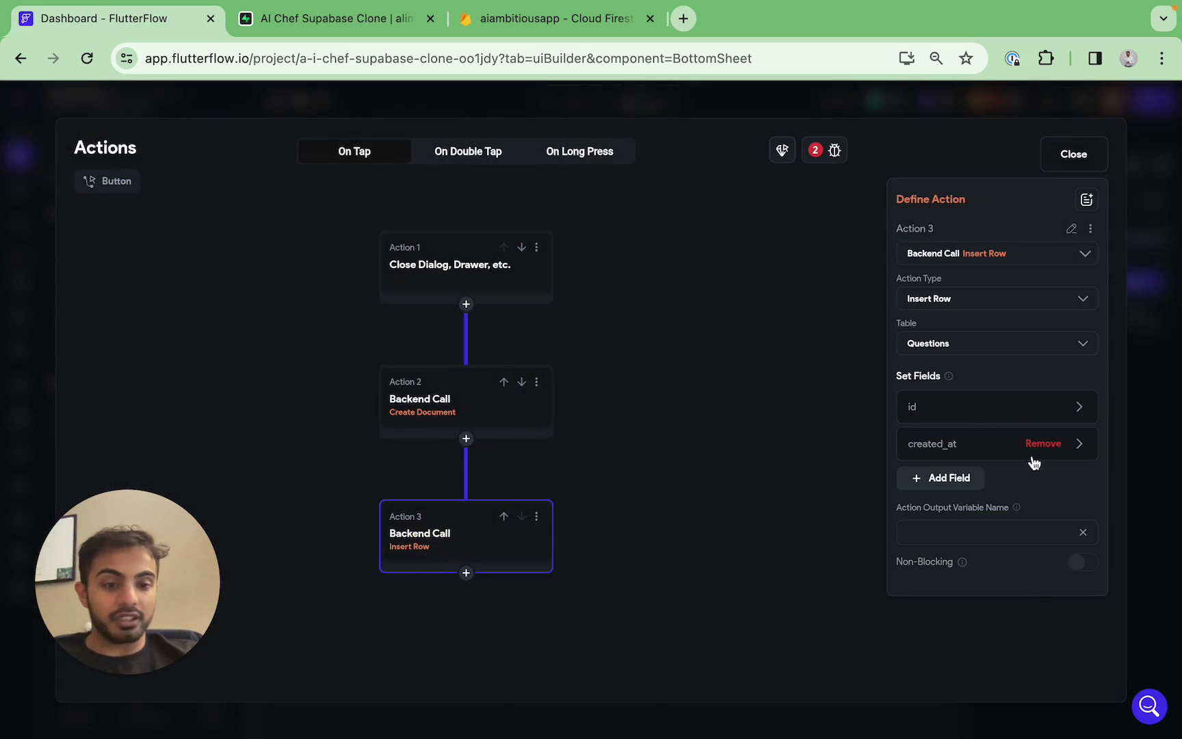
pyautogui.click(960, 478)
pyautogui.click(955, 515)
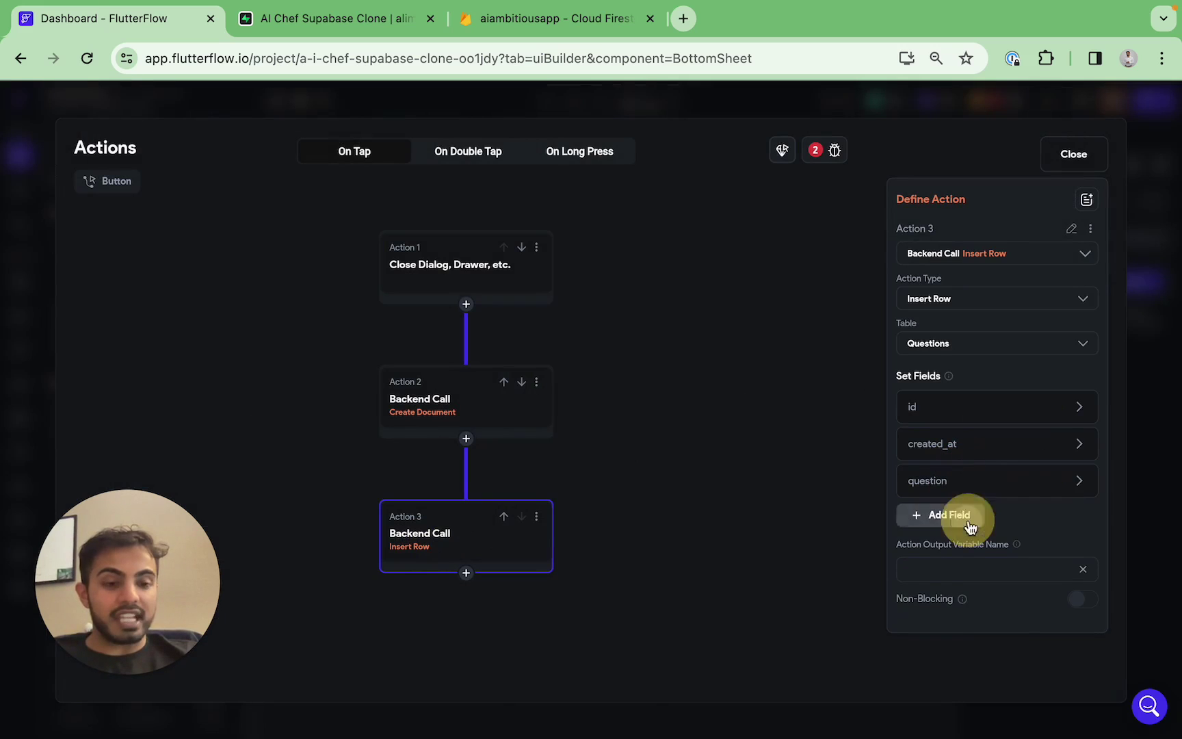
# Set the Insert Row action's question field to the component parameter userIngredients and collapse the field
pyautogui.click(1081, 485)
pyautogui.scroll(-2, 1083, 488)
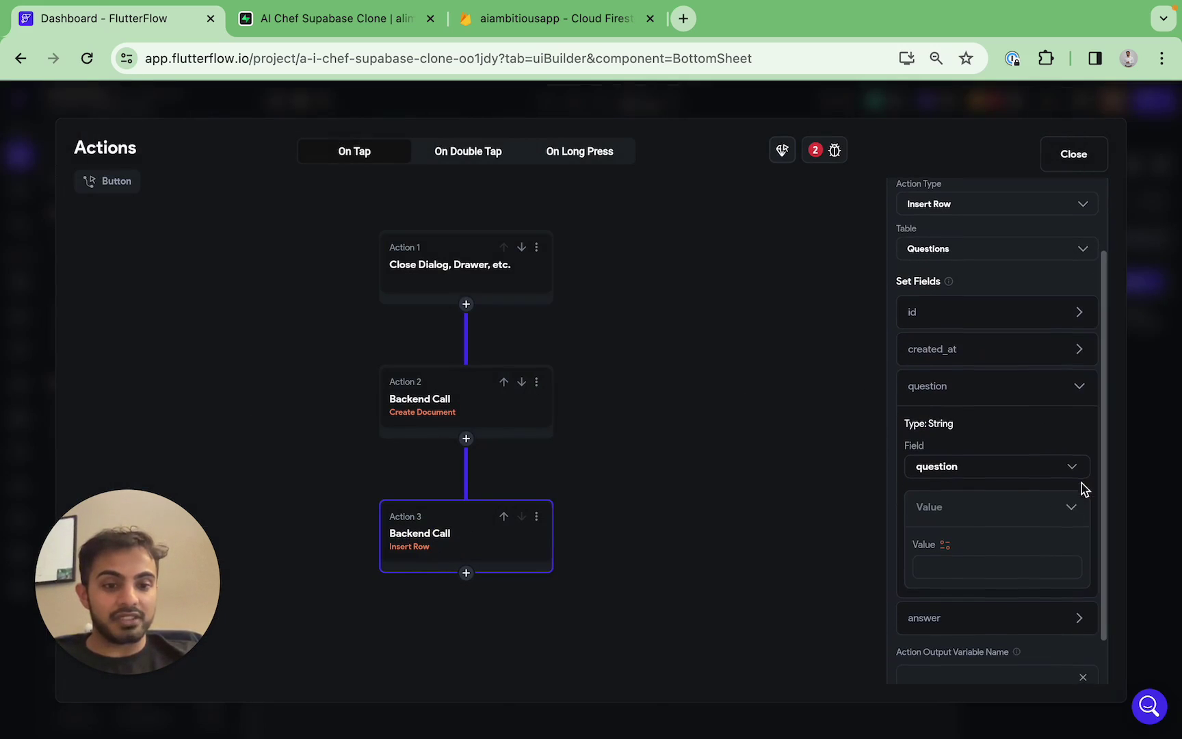
pyautogui.click(948, 545)
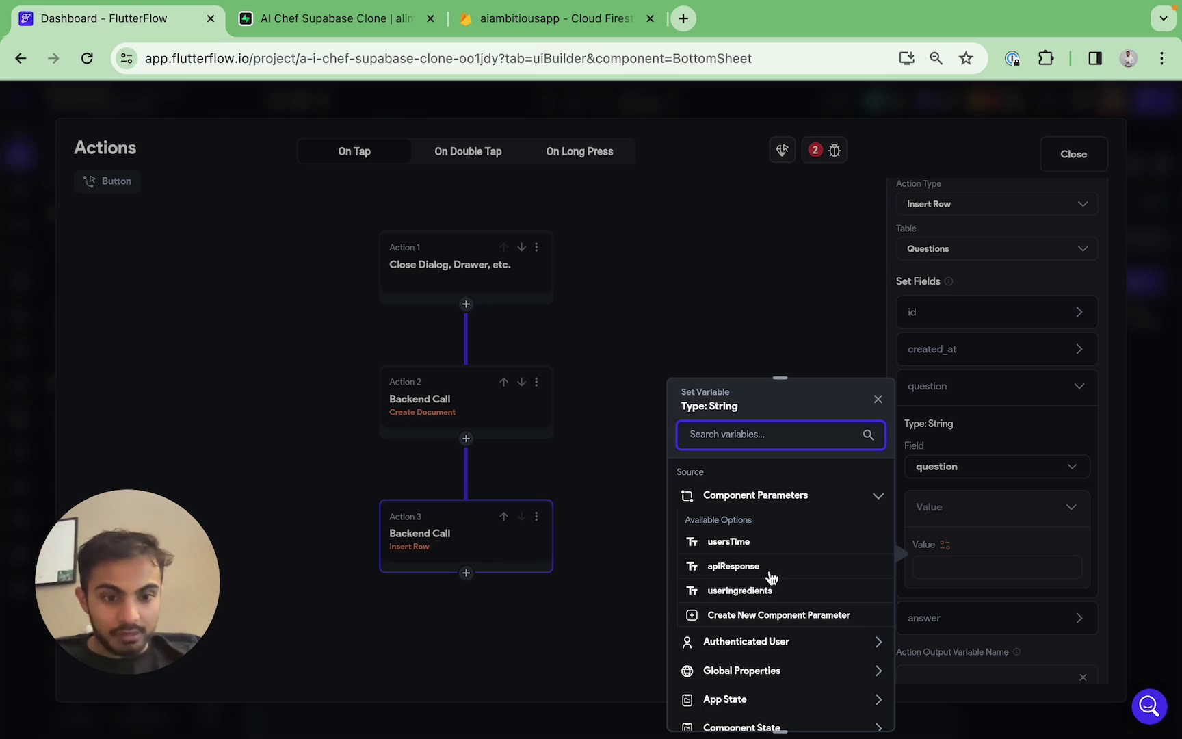
pyautogui.click(734, 567)
pyautogui.click(995, 575)
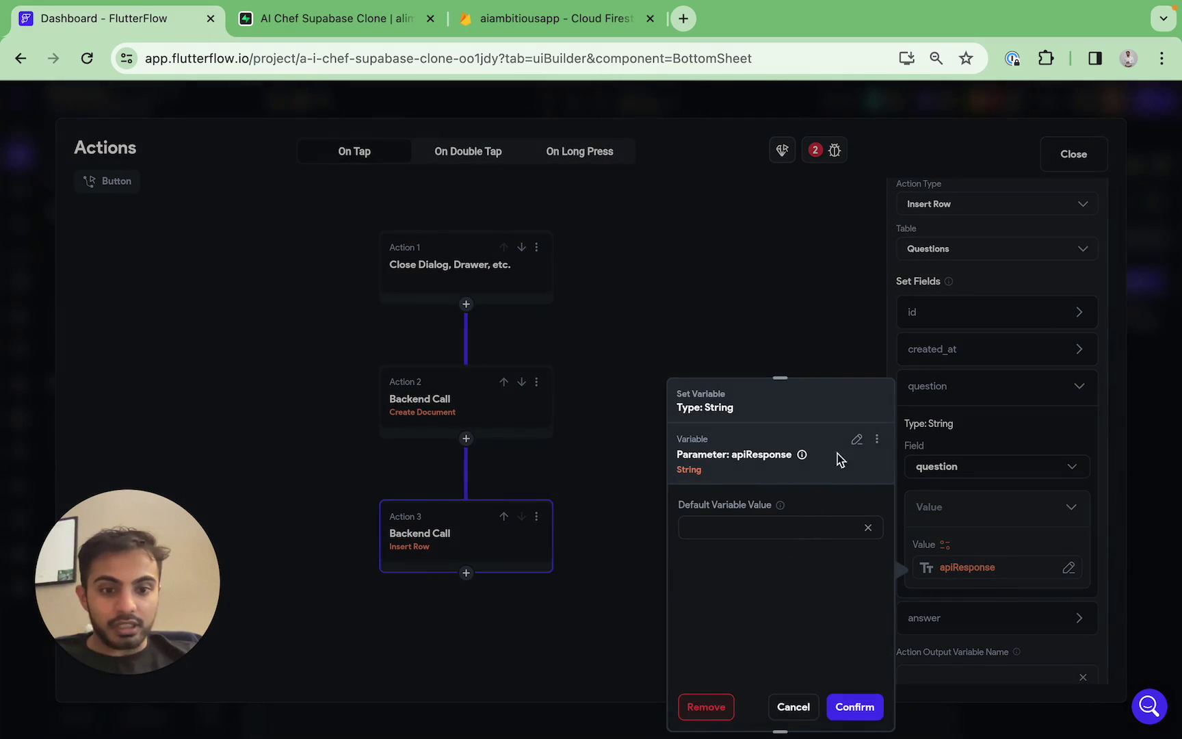
pyautogui.click(857, 440)
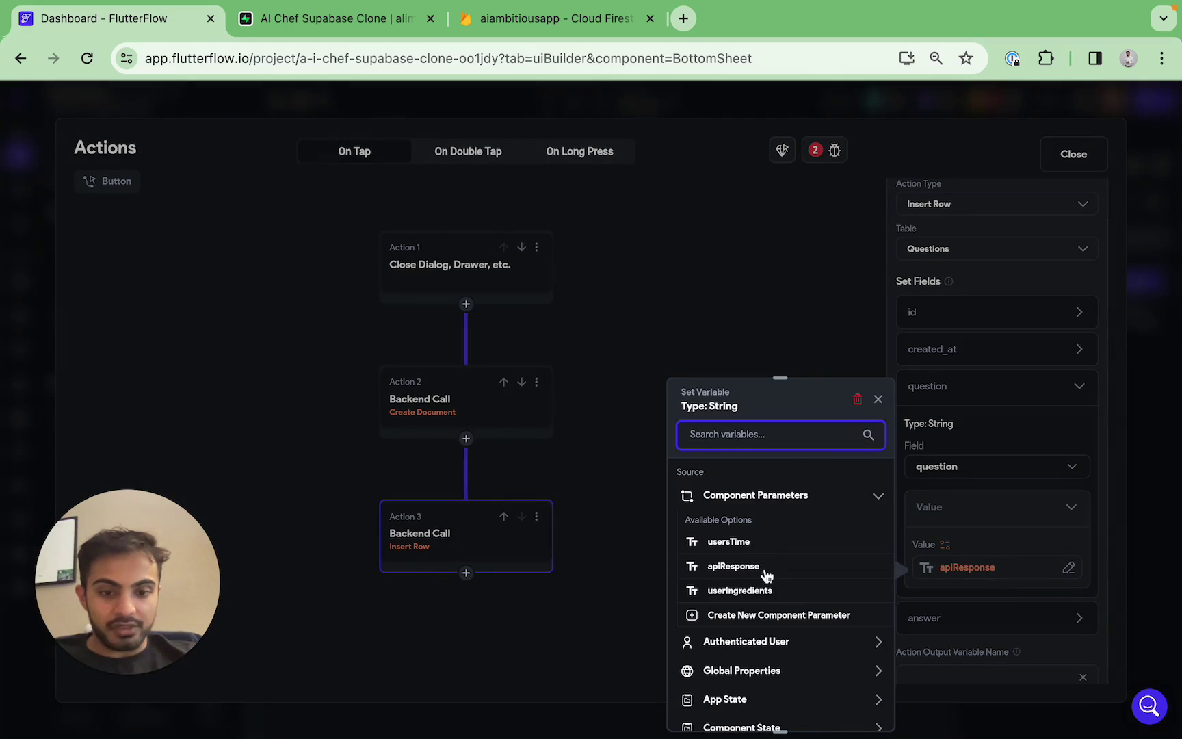
pyautogui.click(752, 591)
pyautogui.click(854, 705)
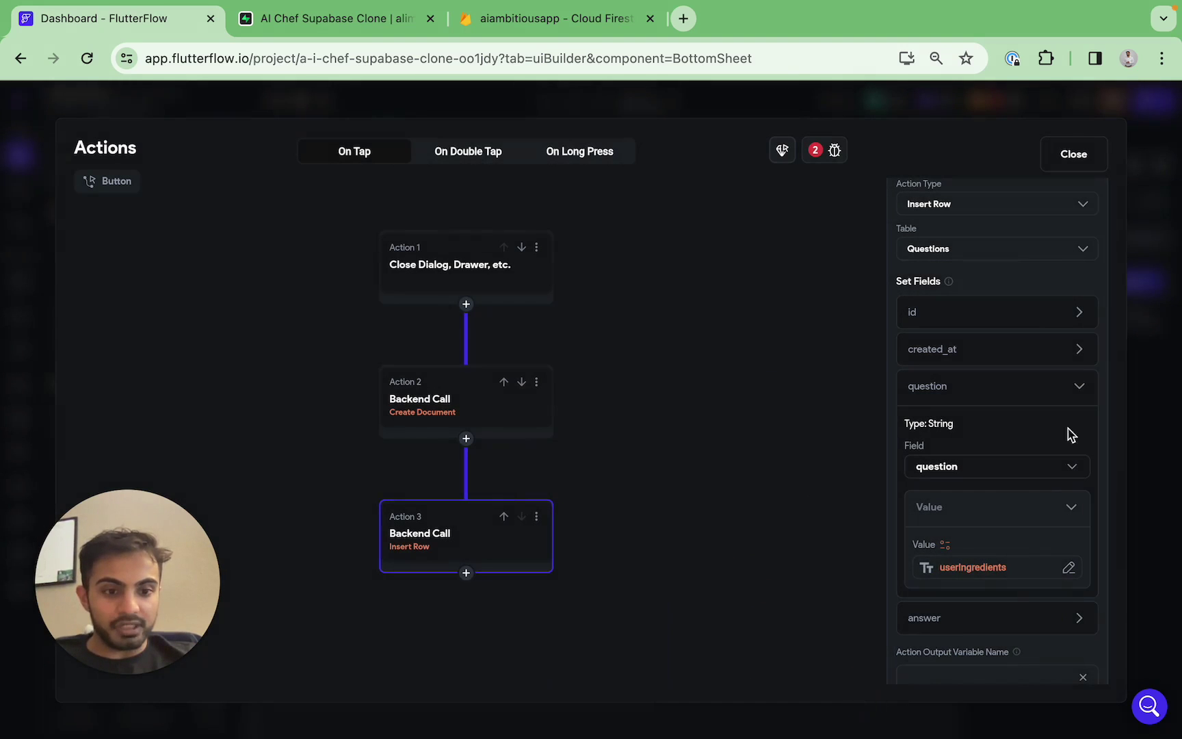
pyautogui.click(1079, 386)
# Set the Insert Row action's answer field to the component parameter apiResponse
pyautogui.click(1081, 514)
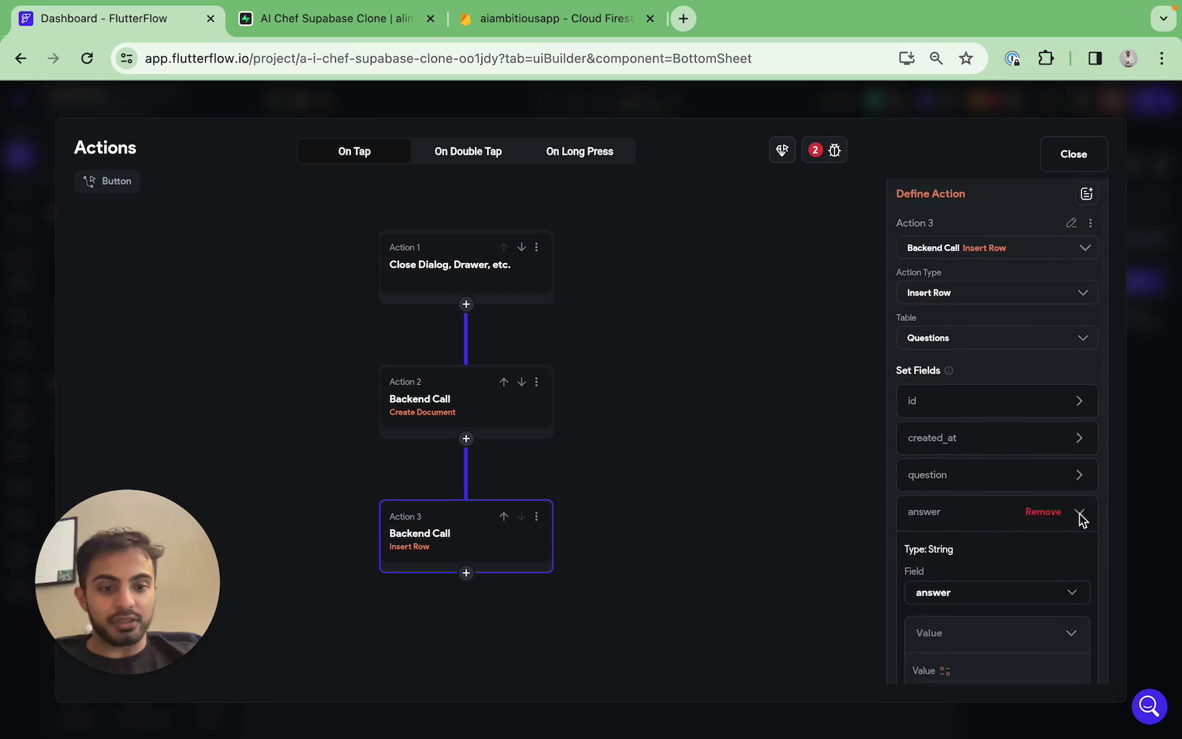
pyautogui.scroll(-2, 1066, 529)
pyautogui.click(945, 551)
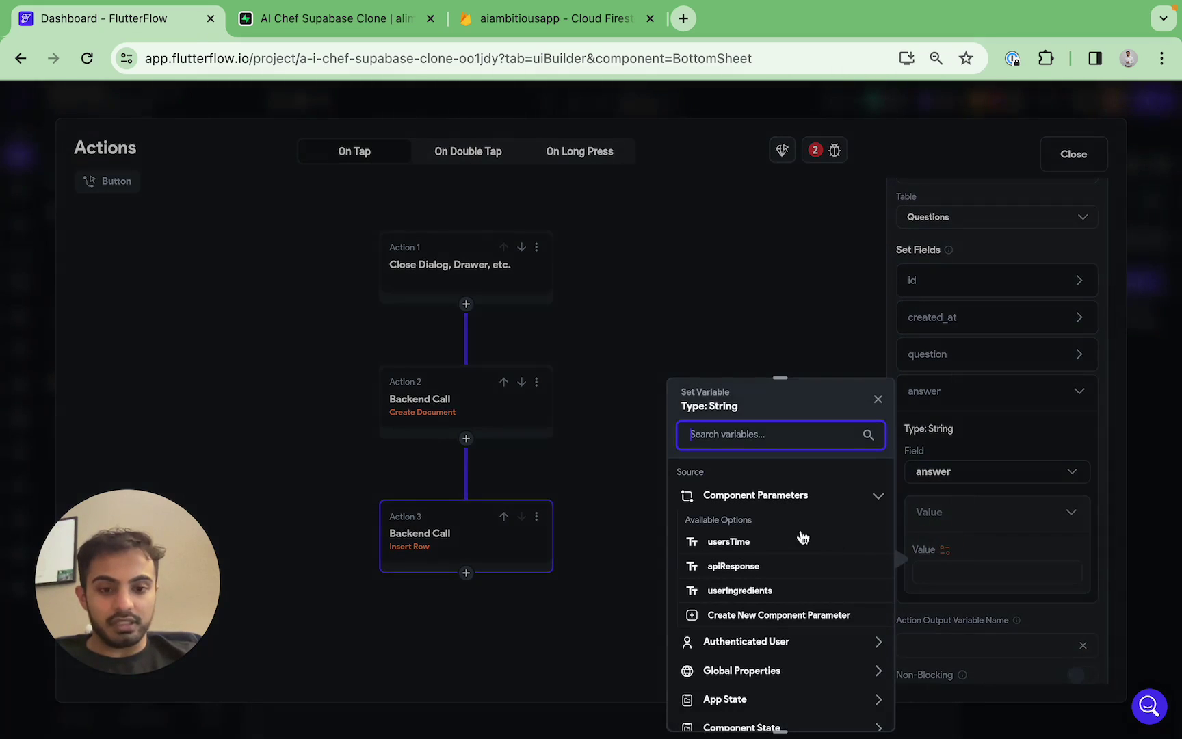
pyautogui.click(751, 565)
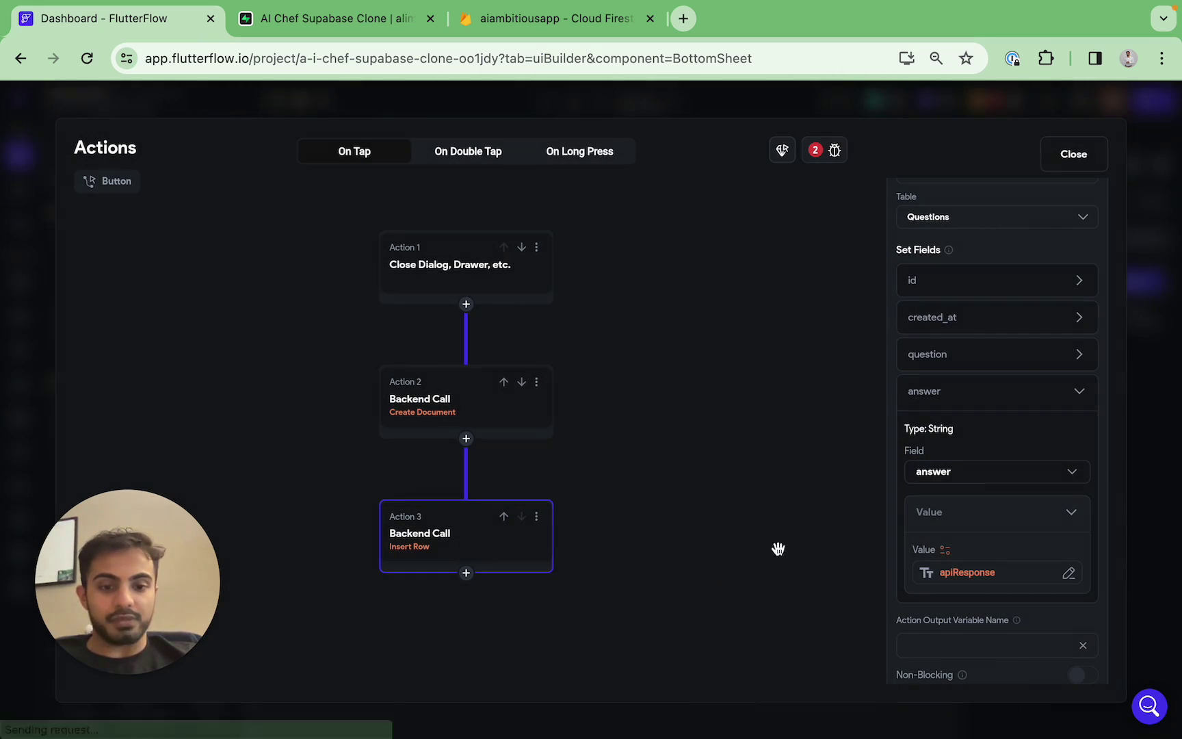
# Leave the action flow, check the project's issues and open the one concerning the Insert Row action
pyautogui.click(1074, 154)
pyautogui.click(870, 286)
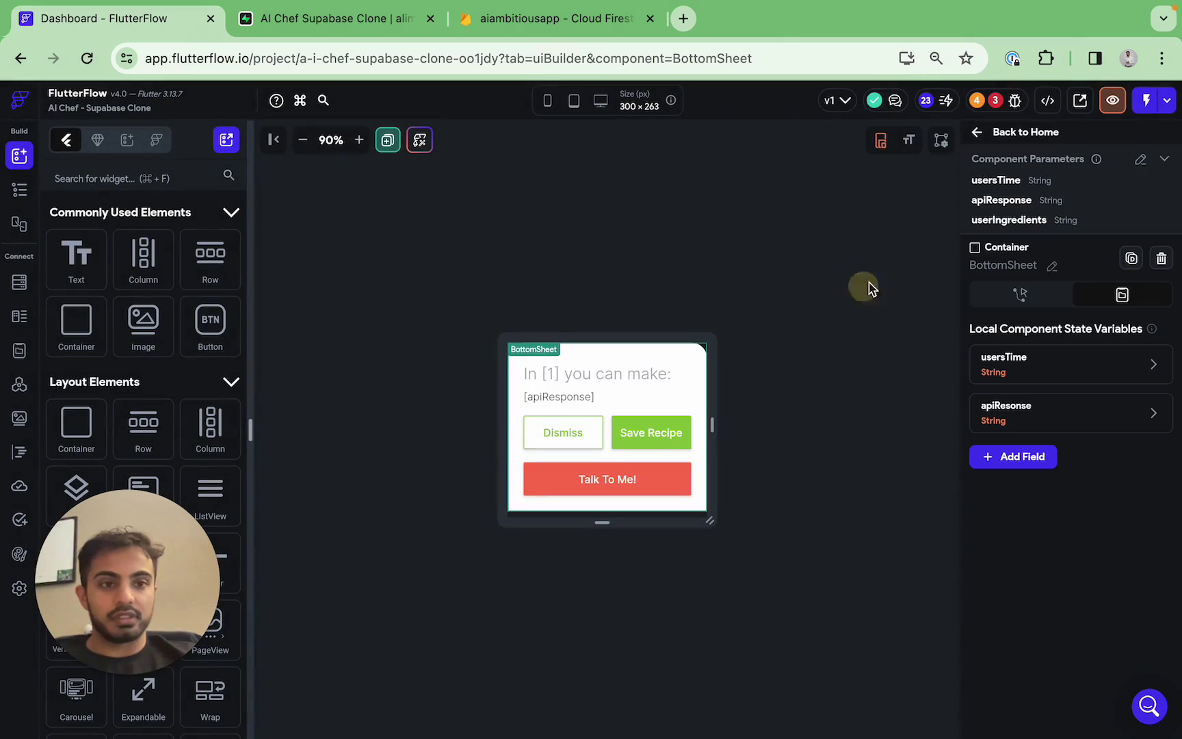
pyautogui.click(1015, 102)
pyautogui.click(927, 211)
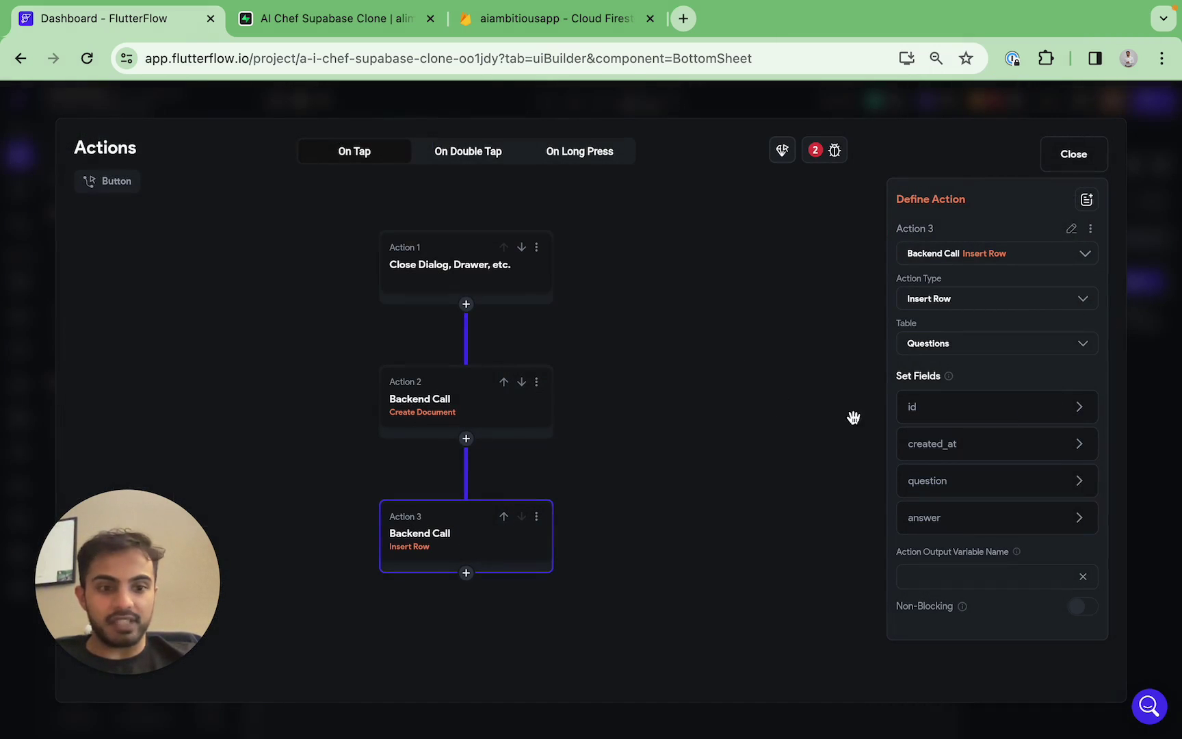
# Set the Insert Row action's id field to a random integer with a maximum of 10000 and collapse the field
pyautogui.click(1079, 405)
pyautogui.scroll(-2, 965, 534)
pyautogui.click(956, 505)
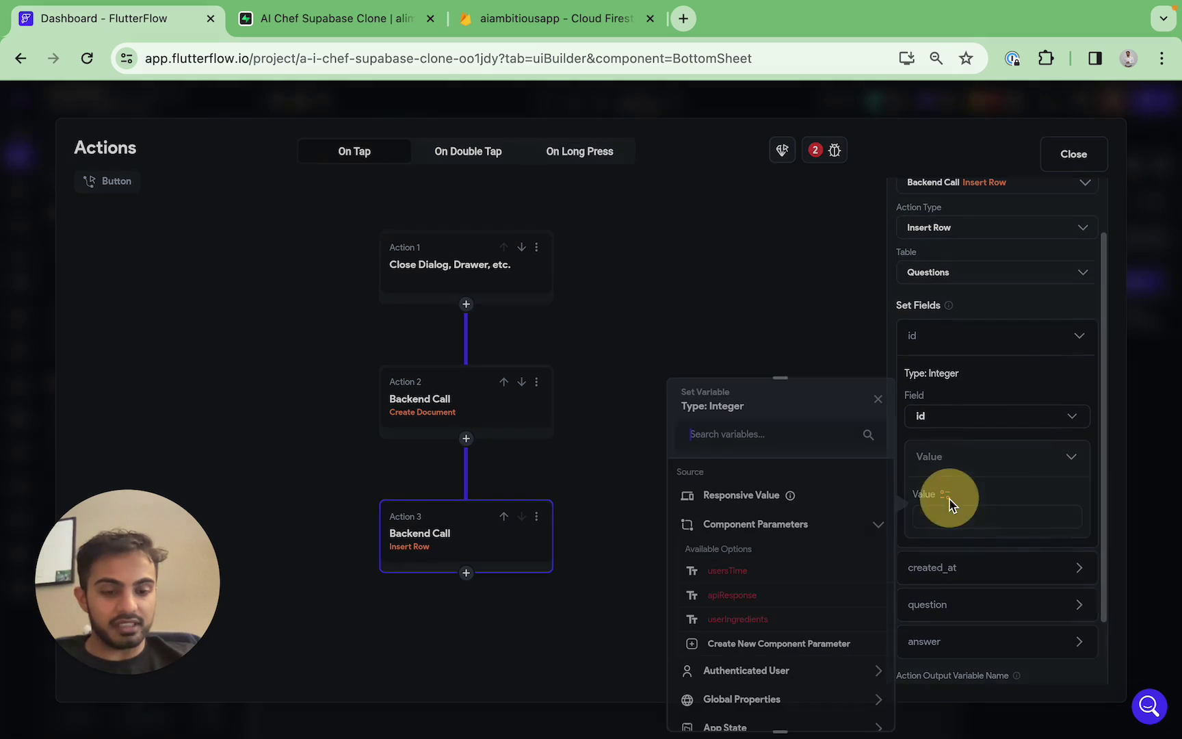
pyautogui.scroll(-3, 811, 558)
pyautogui.scroll(-5, 812, 558)
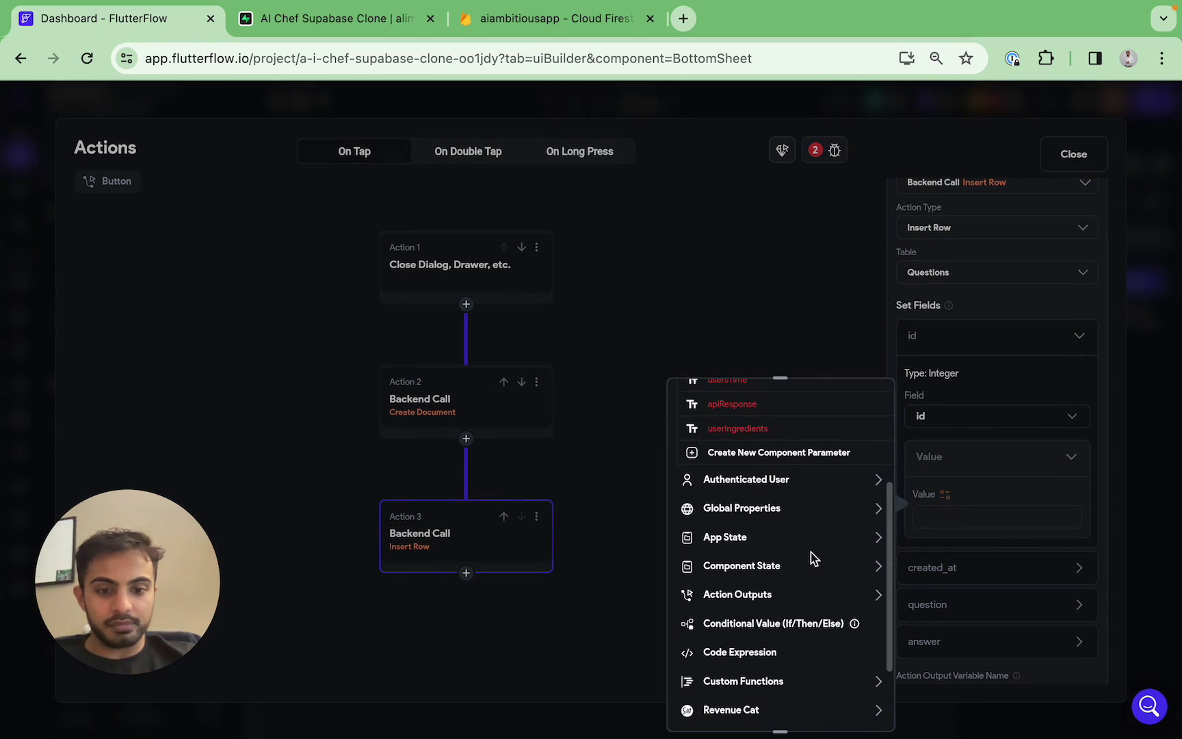
pyautogui.click(750, 627)
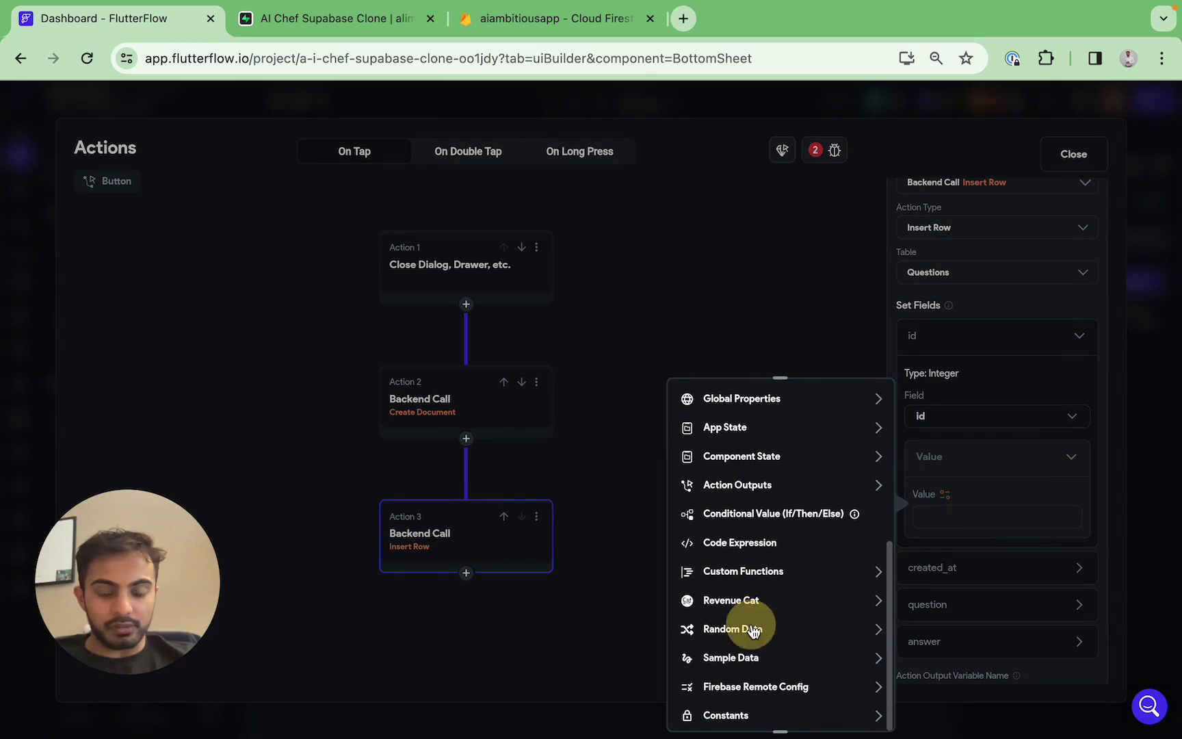
pyautogui.click(746, 542)
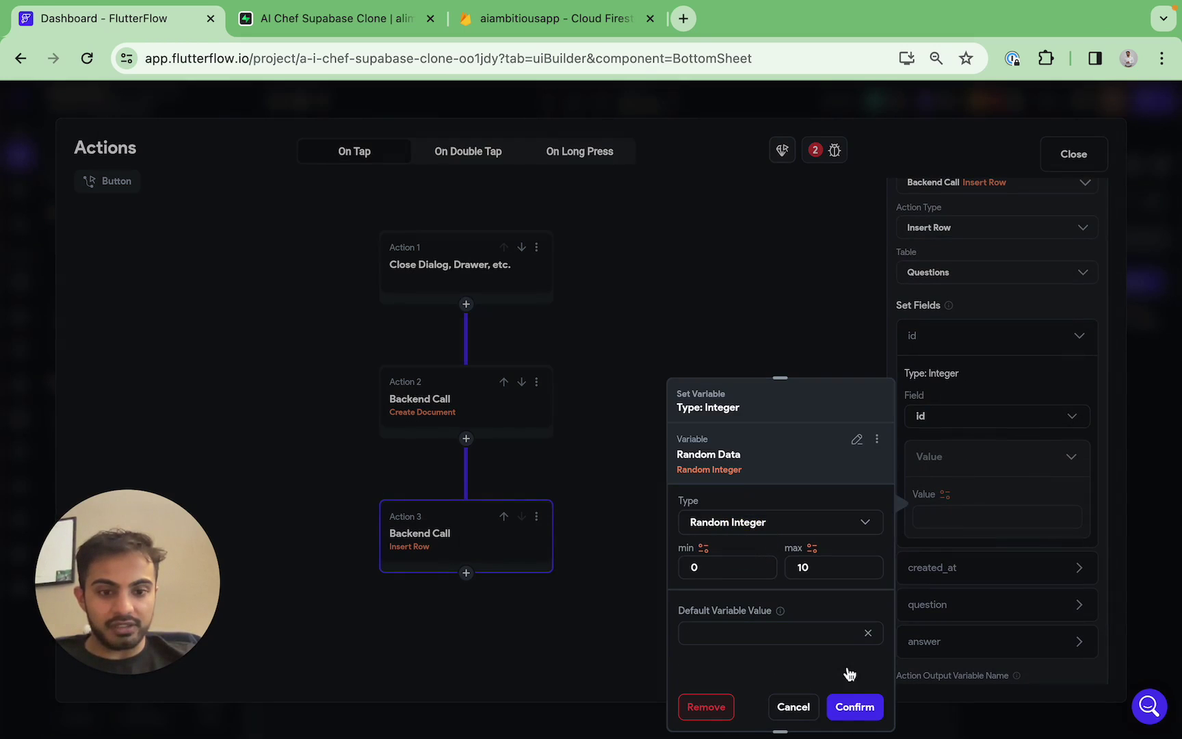
pyautogui.click(821, 567)
pyautogui.write('000')
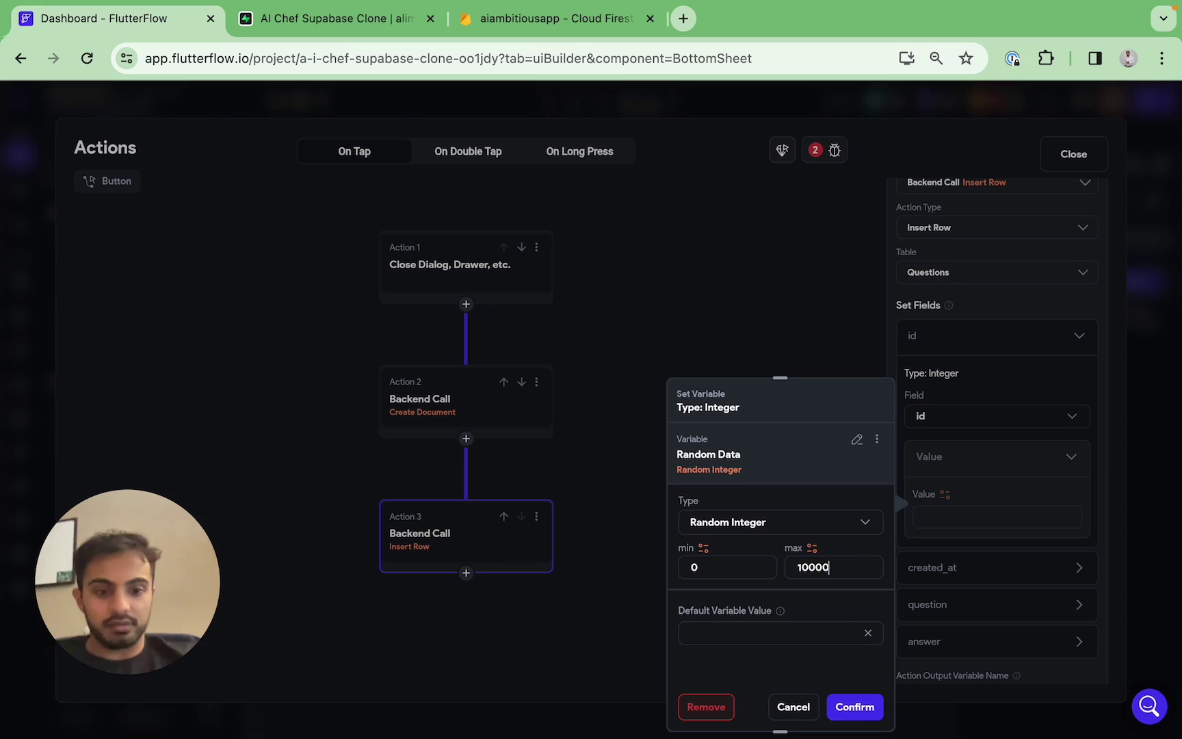
pyautogui.click(854, 707)
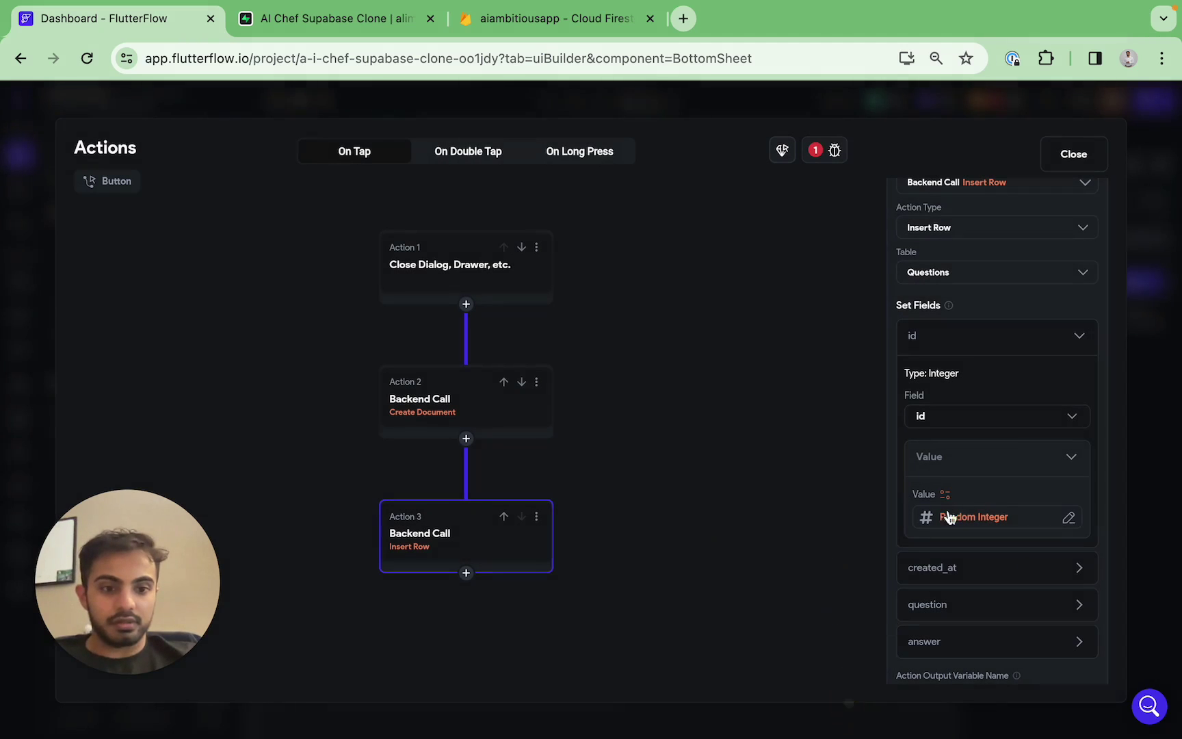
pyautogui.click(1086, 346)
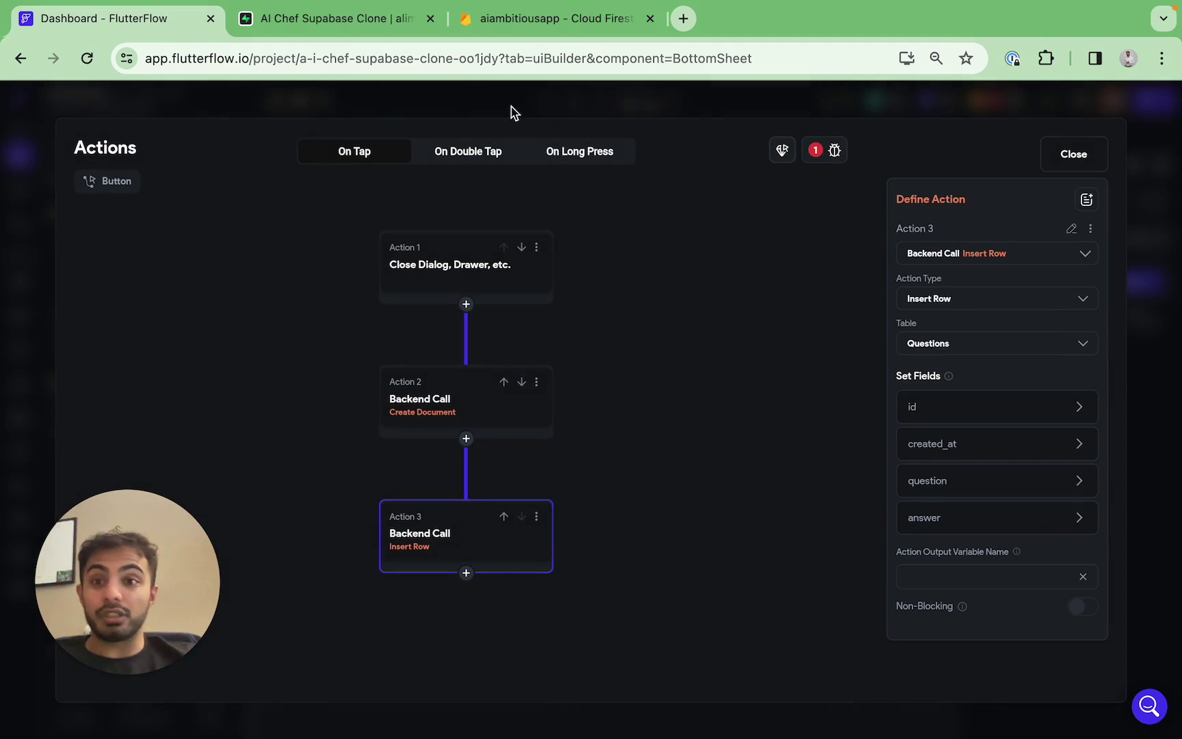
# Switch to Supabase, remove the created_at column from the Questions table and save the table
pyautogui.click(346, 24)
pyautogui.click(385, 180)
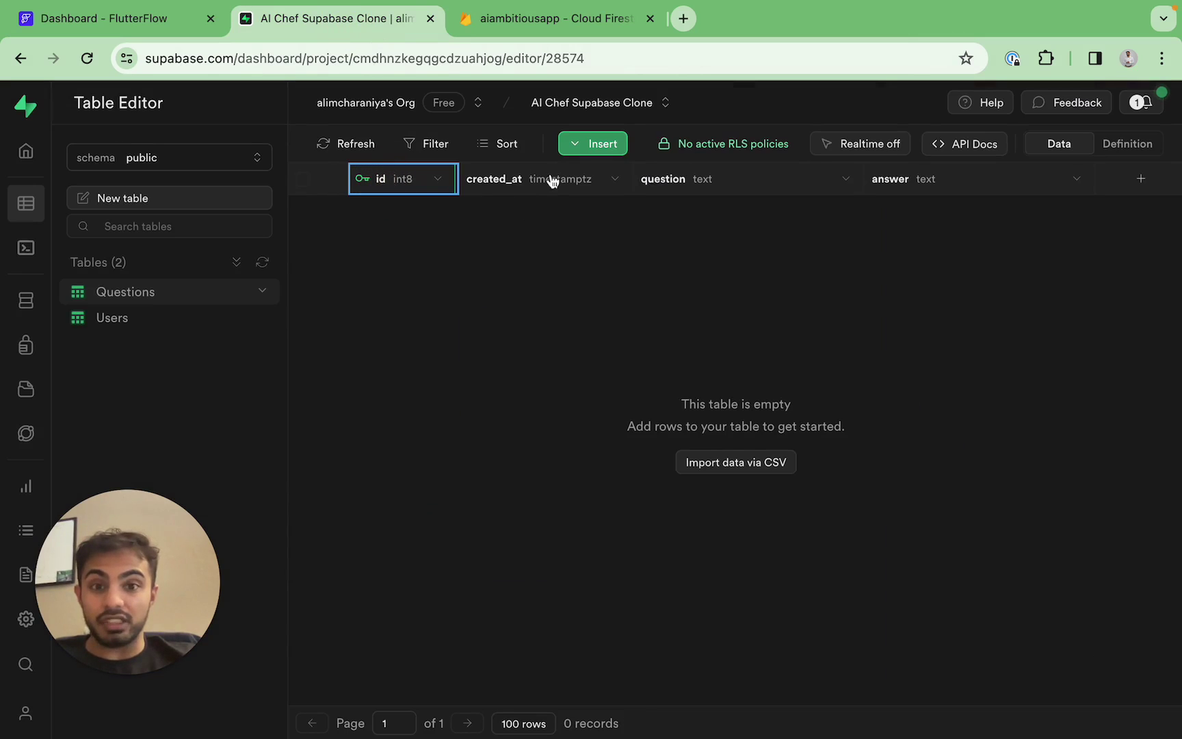
pyautogui.click(262, 292)
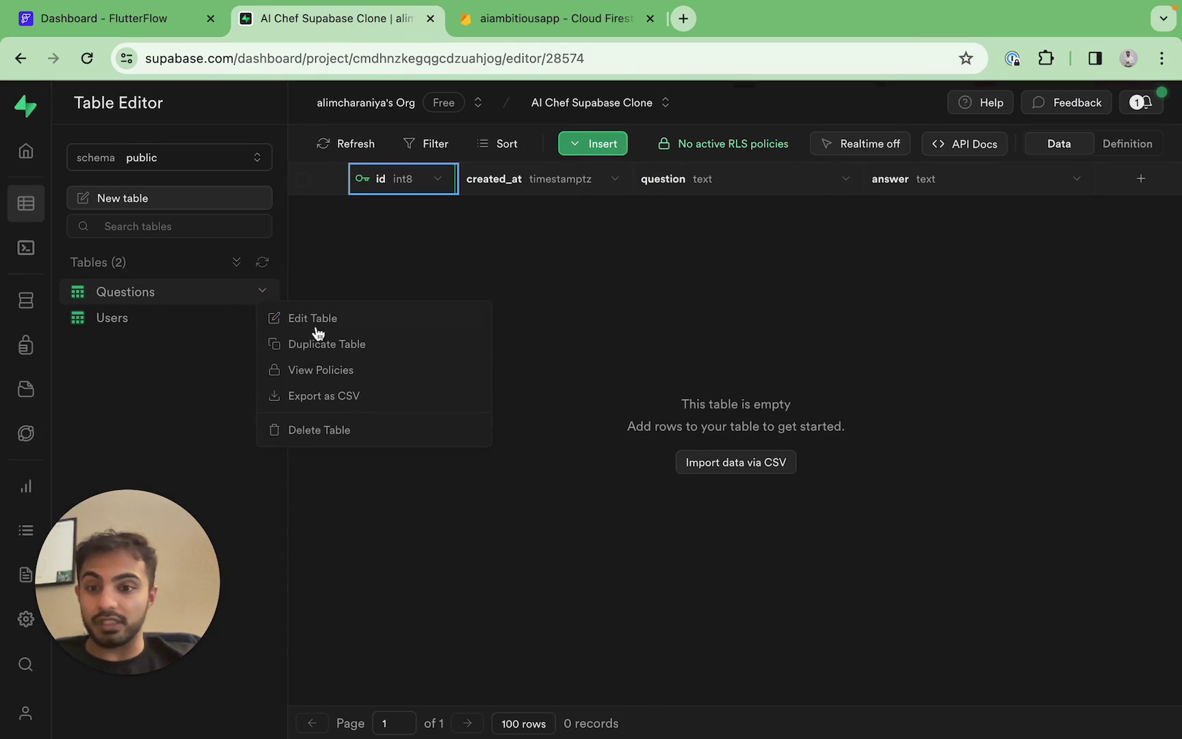
pyautogui.click(320, 318)
pyautogui.scroll(-4, 763, 533)
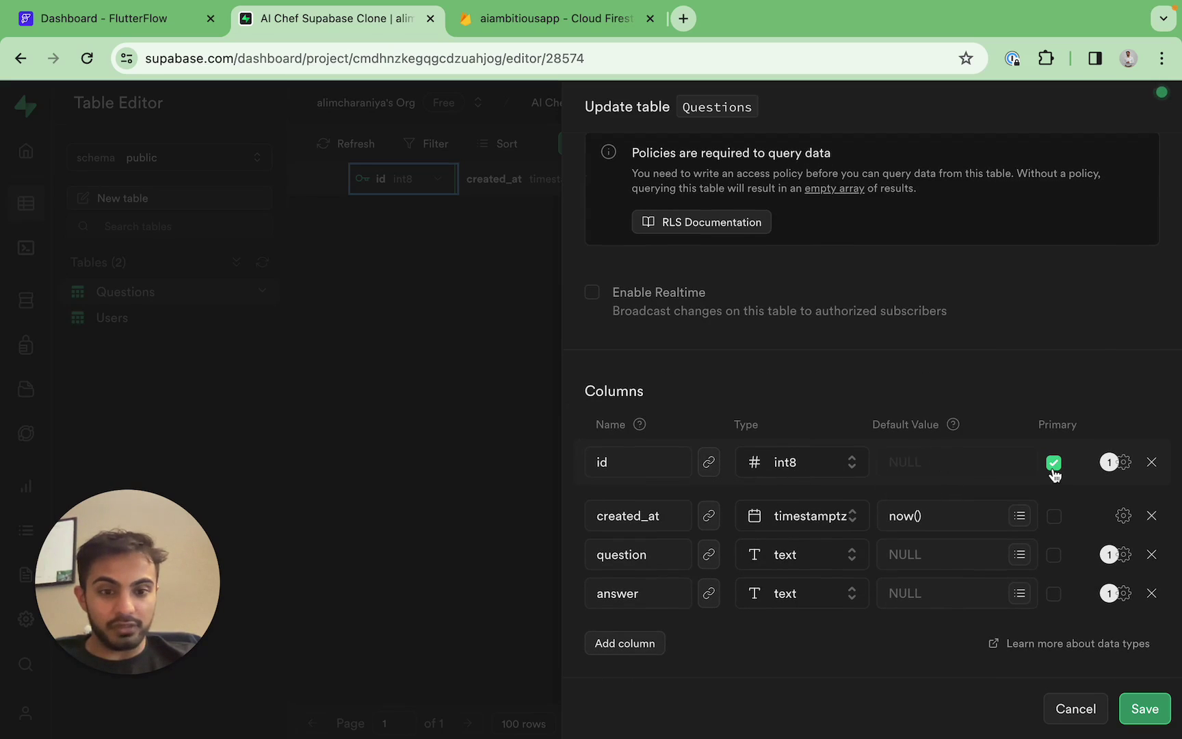
pyautogui.click(1152, 515)
pyautogui.click(1144, 709)
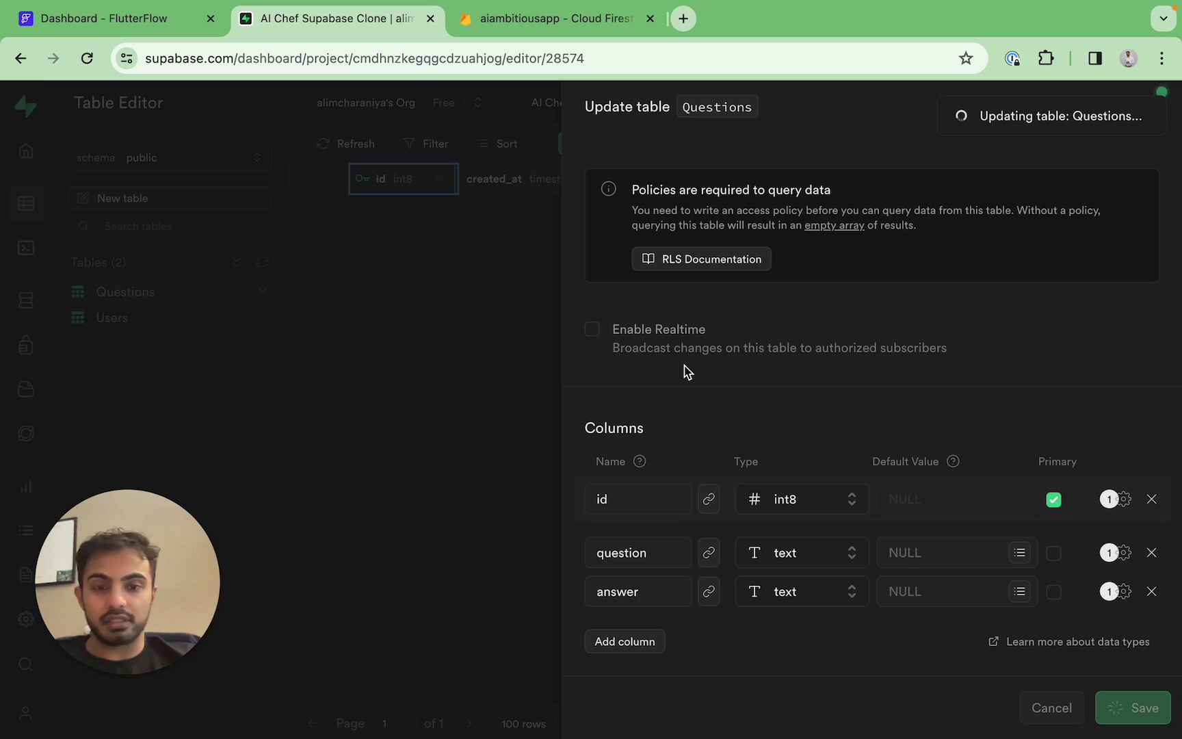
# Back in FlutterFlow, remove the created_at and id fields from the Insert Row action and close the action flow
pyautogui.press('super+1')
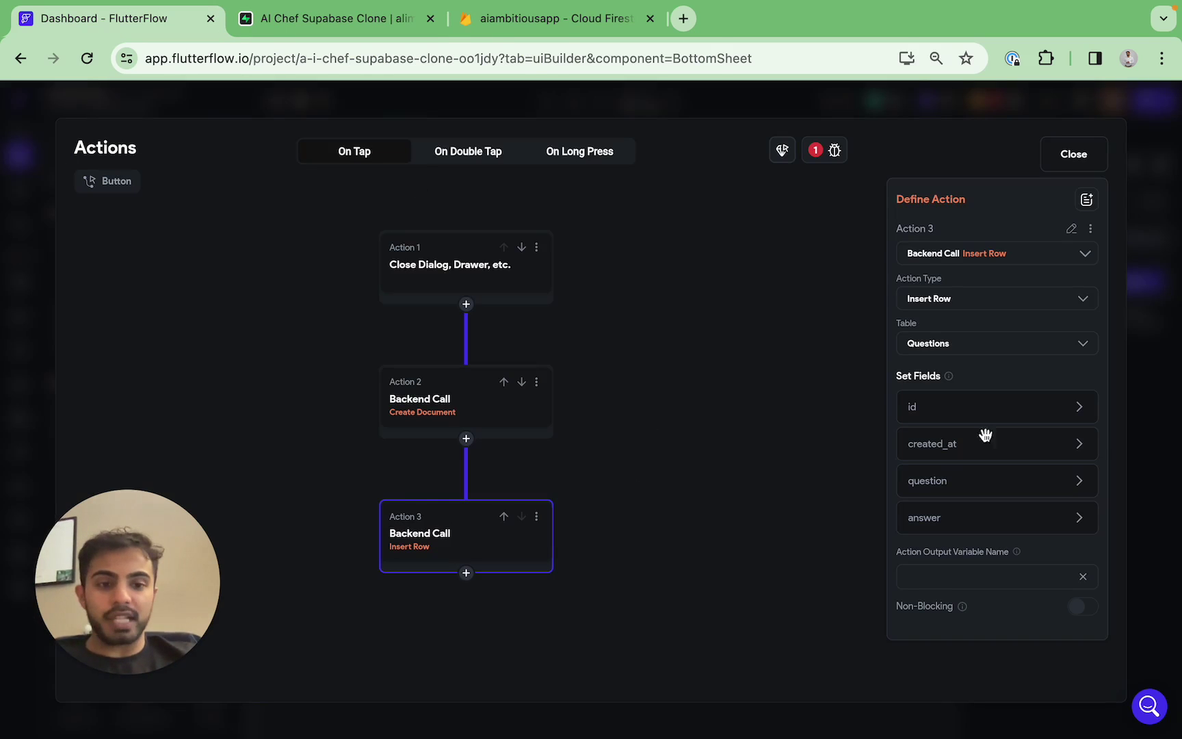
pyautogui.click(1053, 449)
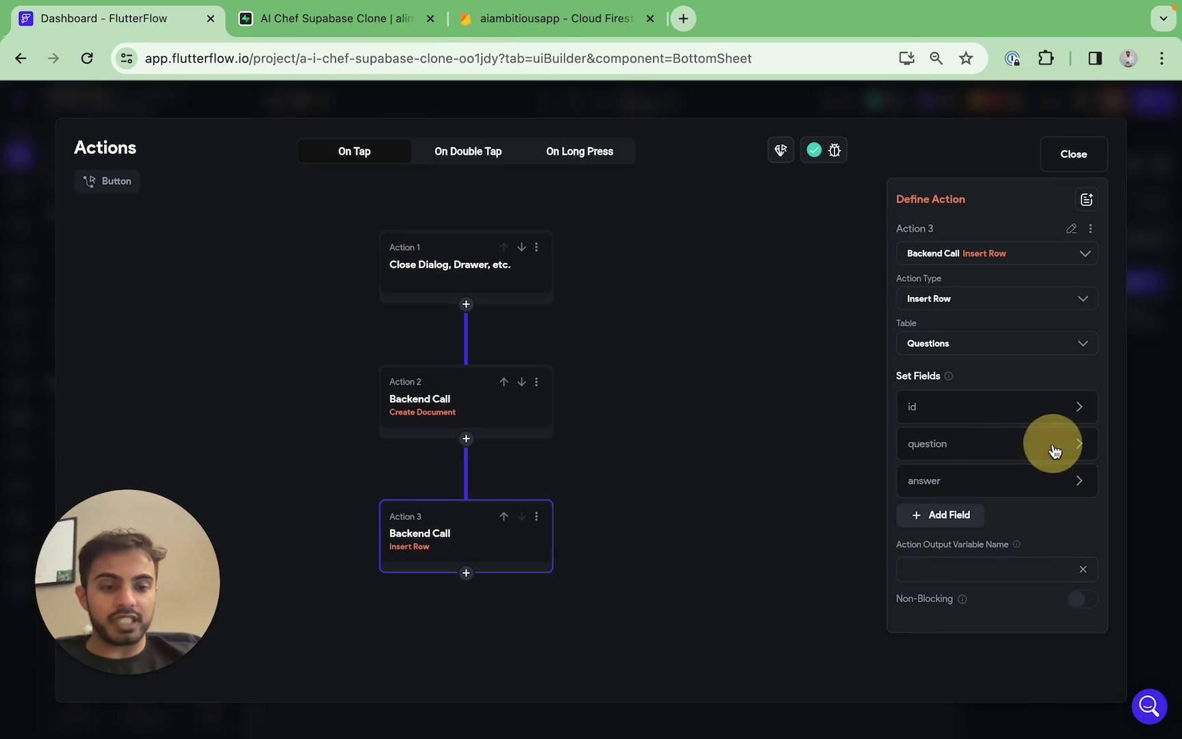
pyautogui.click(1079, 407)
pyautogui.click(1081, 408)
pyautogui.click(1081, 406)
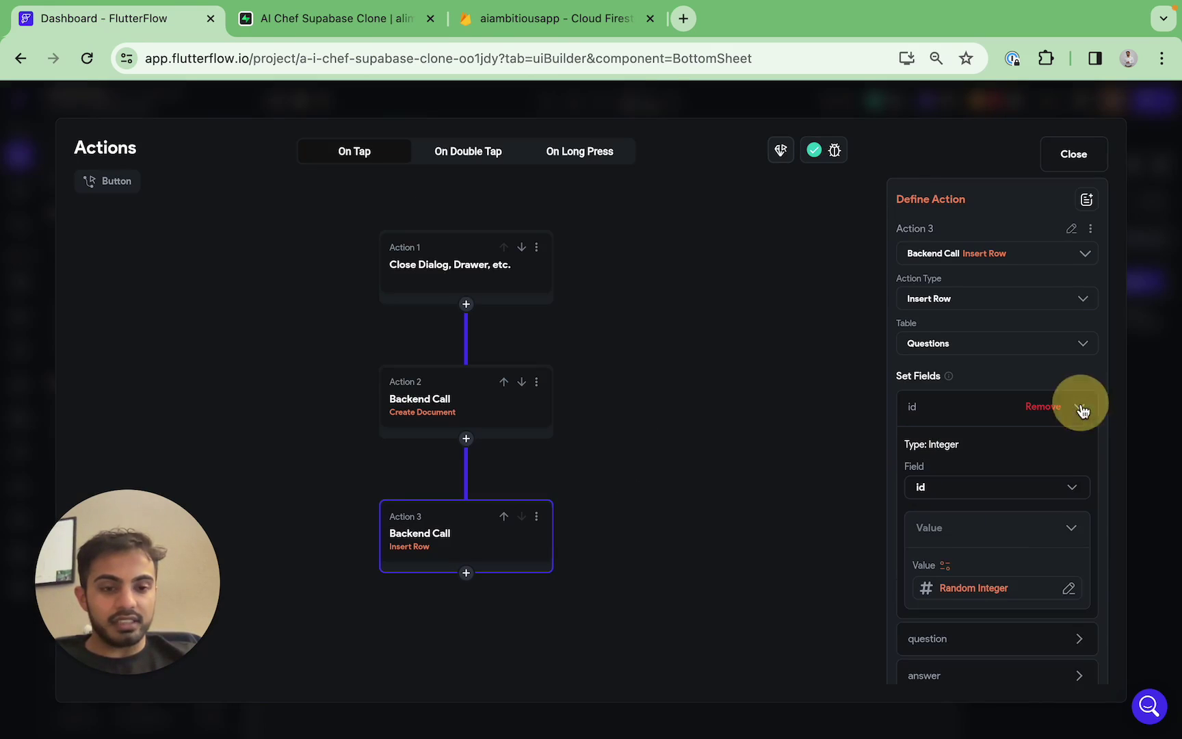
pyautogui.scroll(-2, 1054, 527)
pyautogui.click(1069, 417)
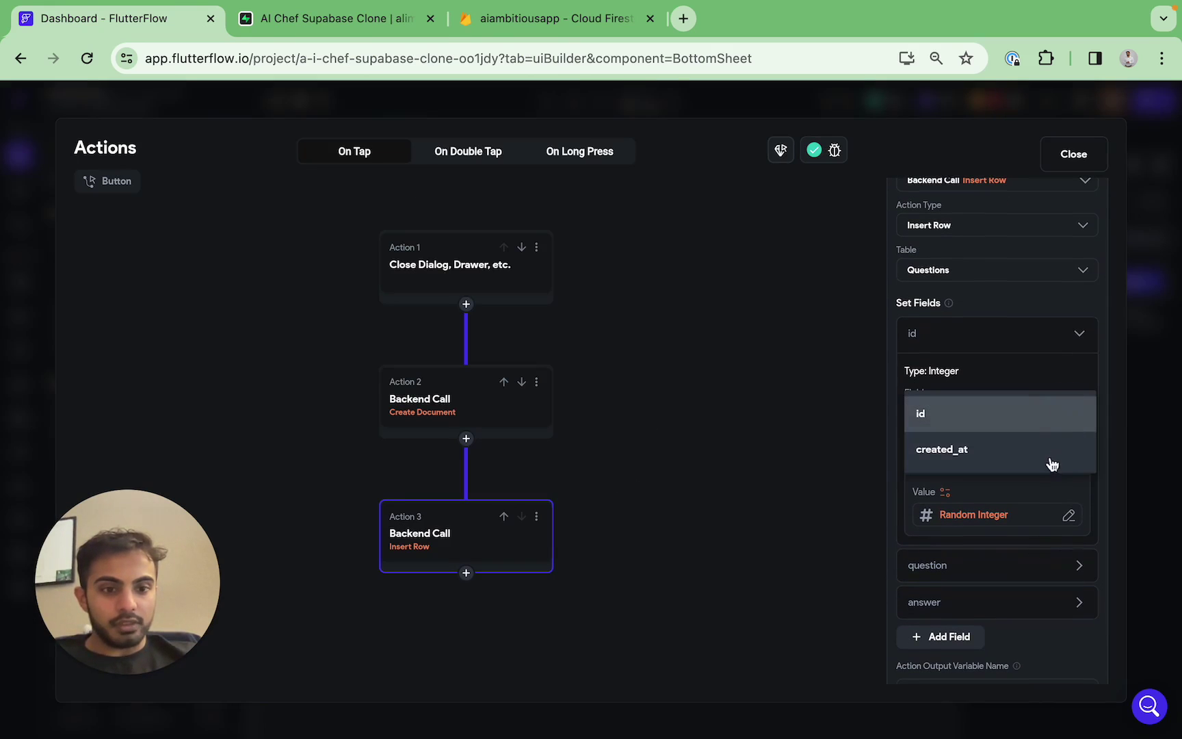
pyautogui.click(1056, 414)
pyautogui.click(1070, 450)
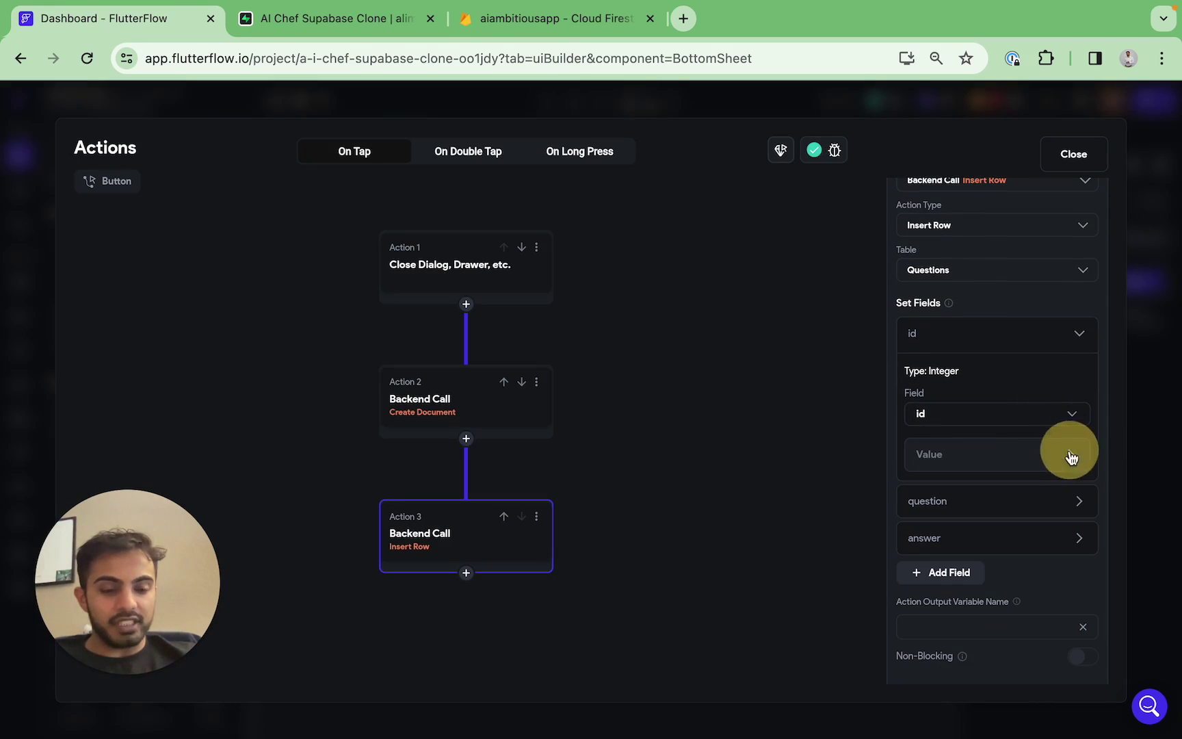
pyautogui.click(1072, 348)
pyautogui.click(1054, 409)
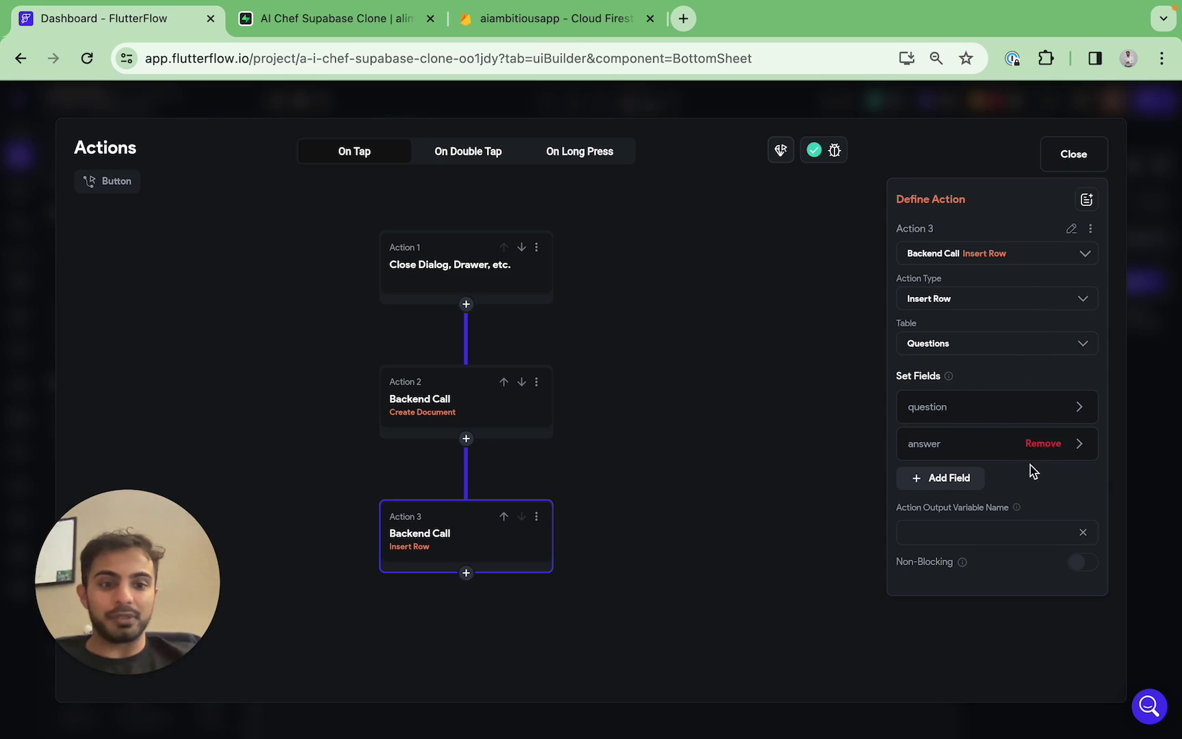
pyautogui.click(1087, 171)
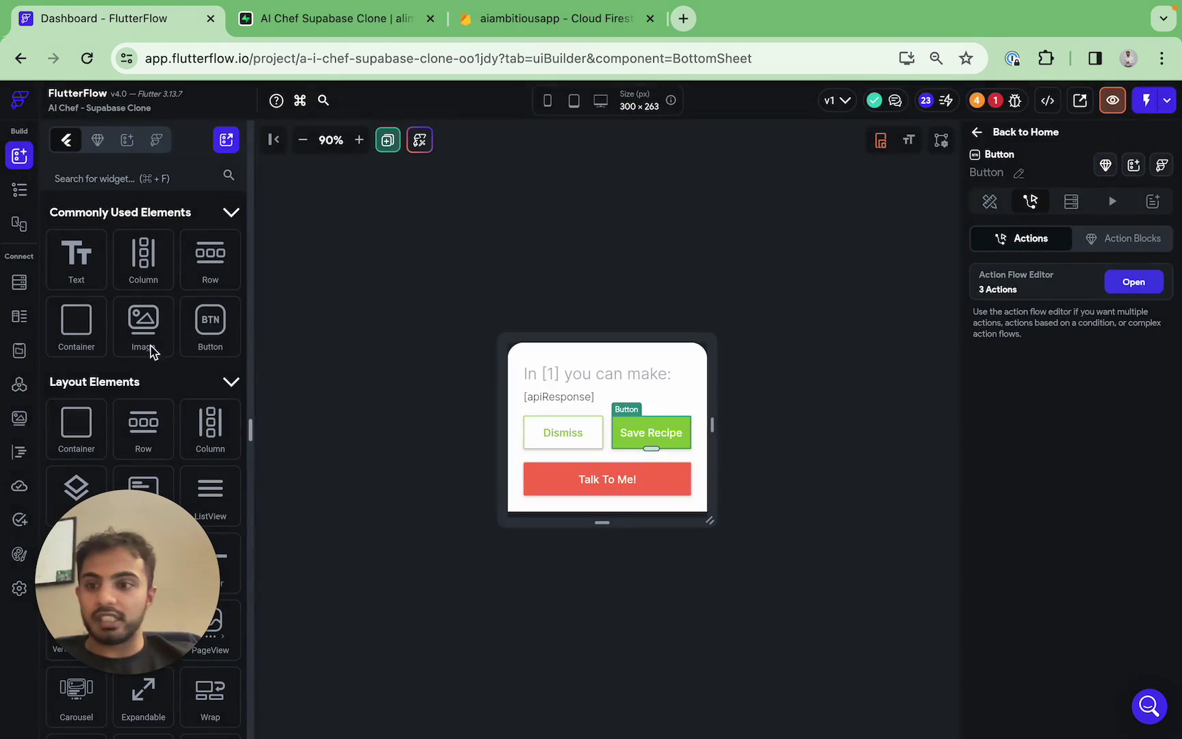
# Refresh the Supabase schema in the app settings to update the Questions table's fields
pyautogui.click(17, 587)
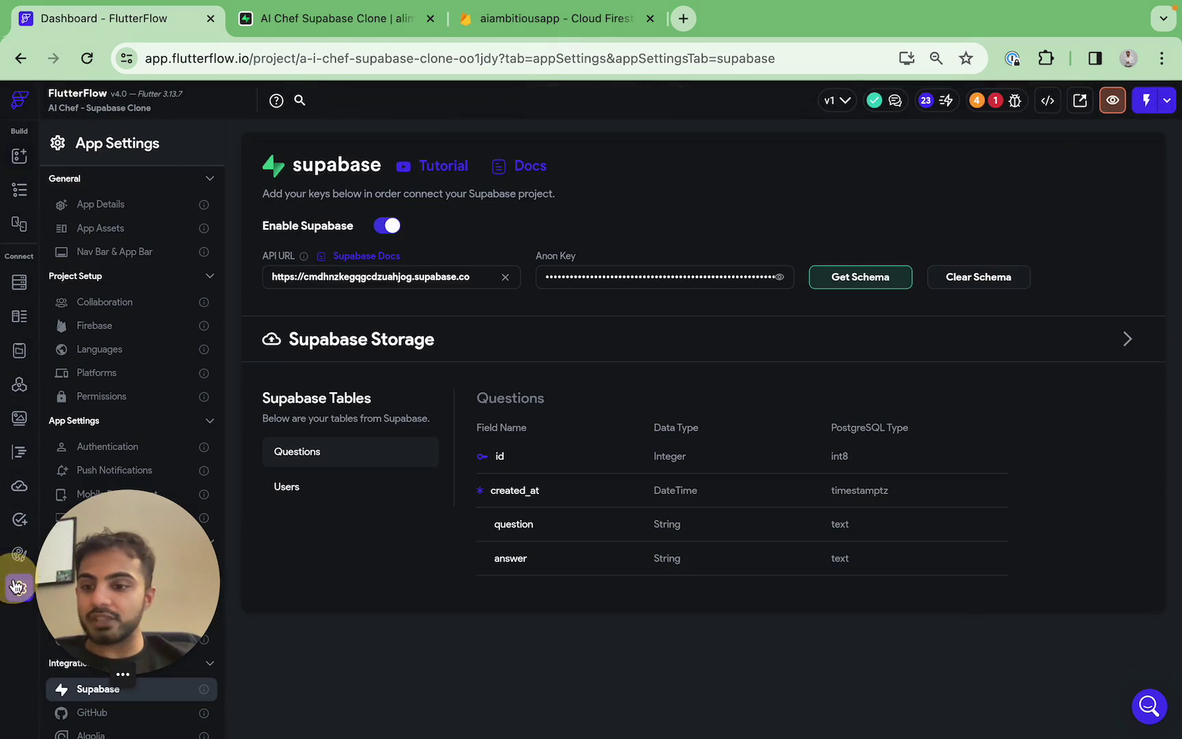
pyautogui.click(883, 274)
pyautogui.click(701, 475)
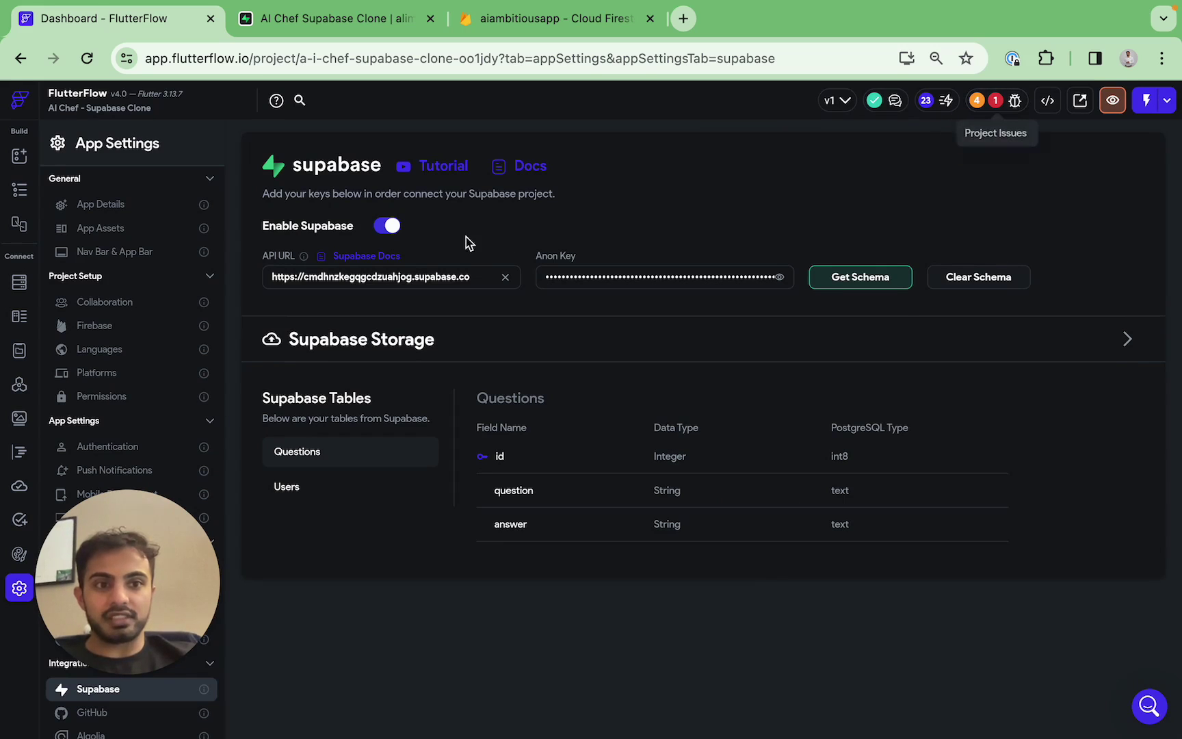
# Open the project's Firestore Setup error and delete the empty new_collection collection
pyautogui.click(19, 190)
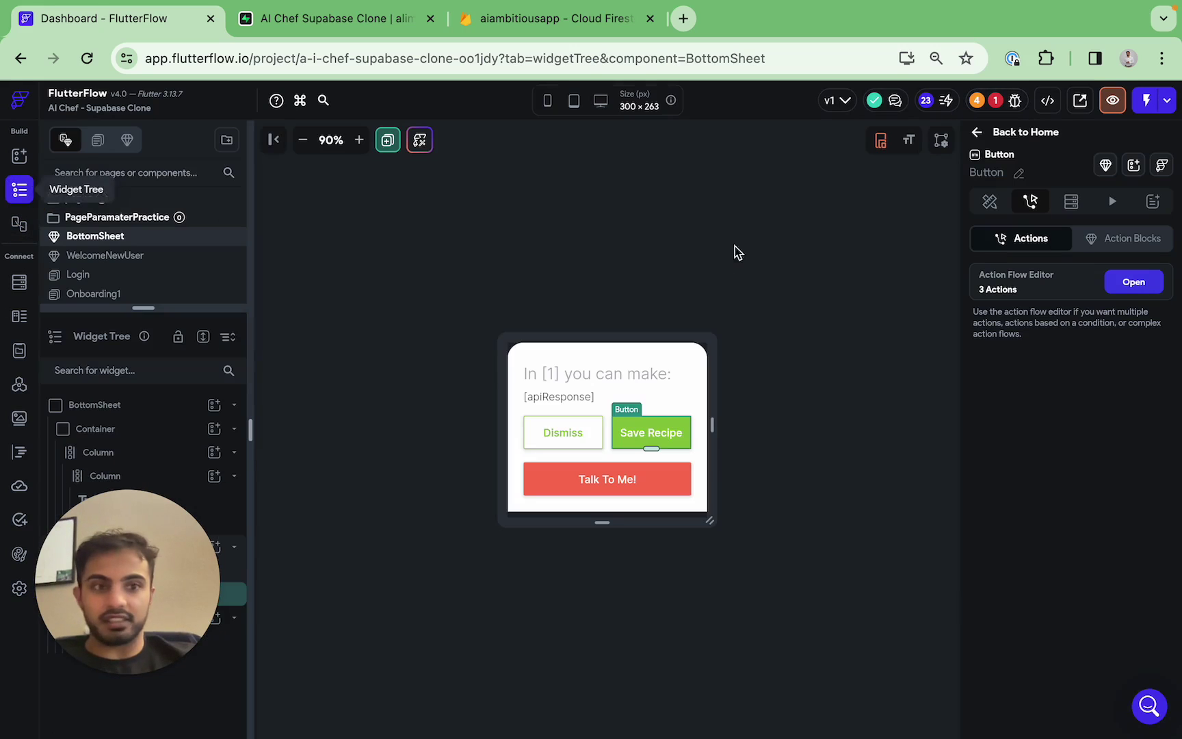
pyautogui.click(995, 100)
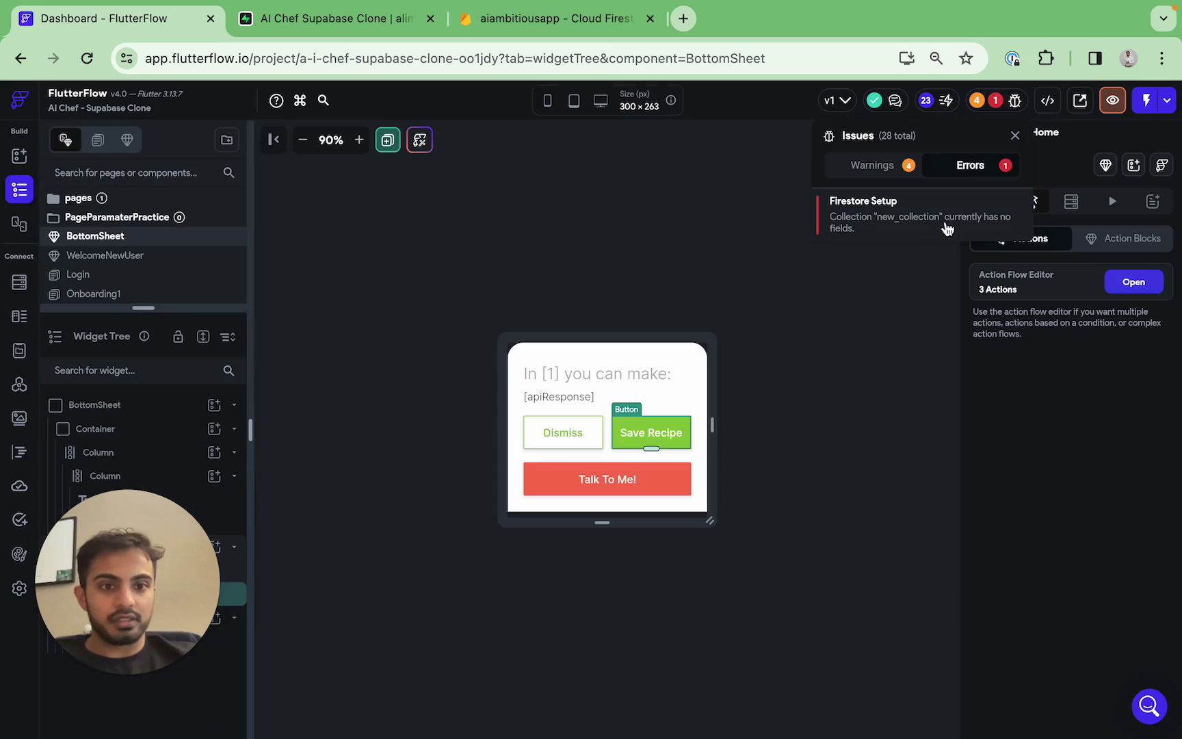
pyautogui.click(907, 227)
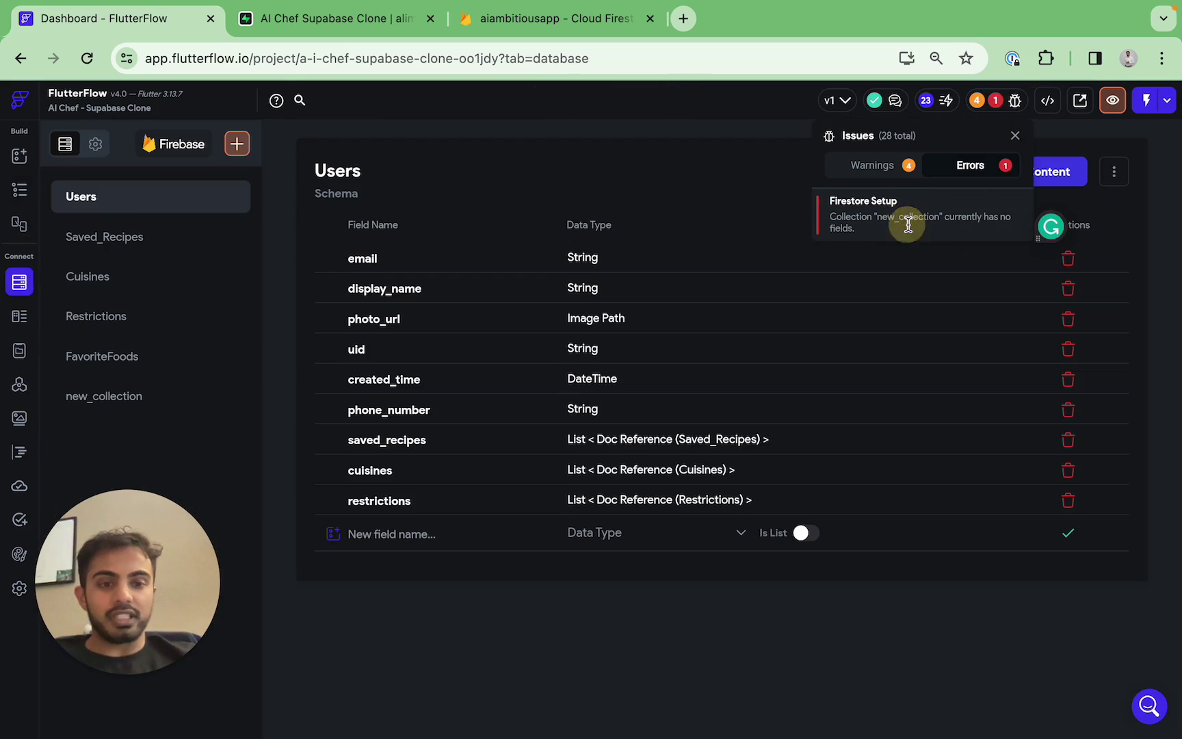
pyautogui.click(119, 397)
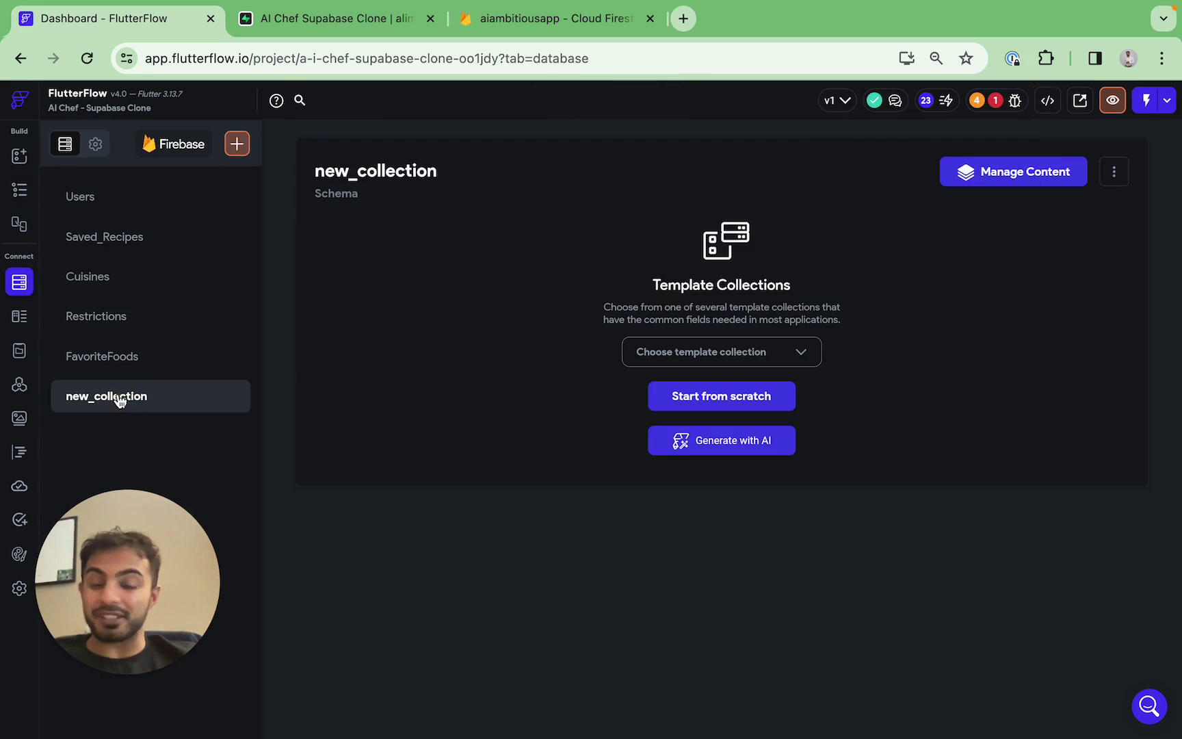
pyautogui.click(1110, 175)
pyautogui.click(1050, 266)
pyautogui.click(720, 445)
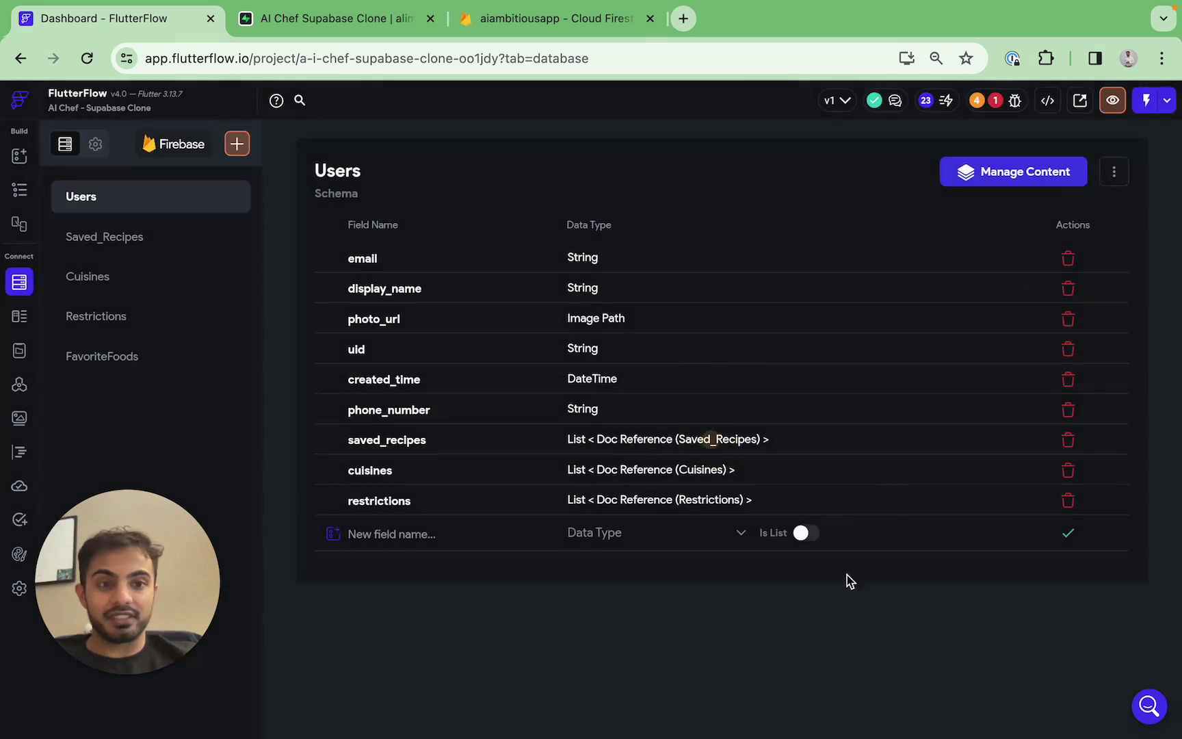
pyautogui.click(849, 611)
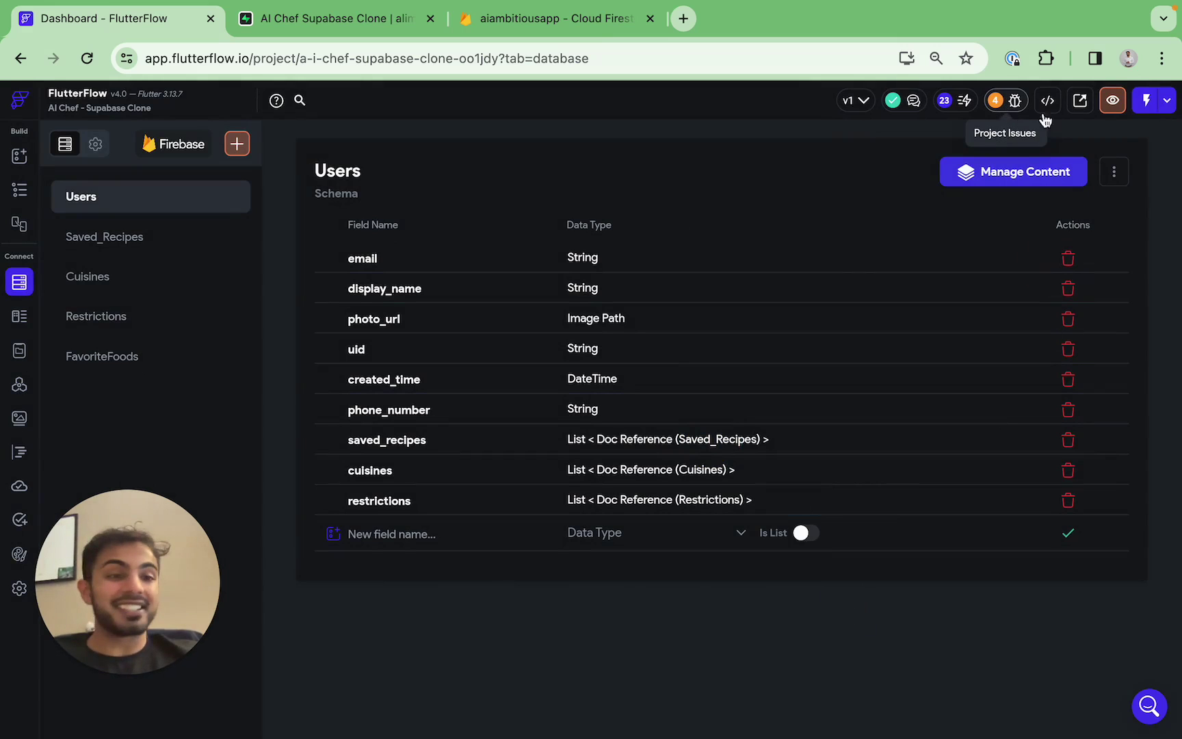
# Run the app in test mode, save the generated recipe and open the resulting Questions network request
pyautogui.click(1150, 105)
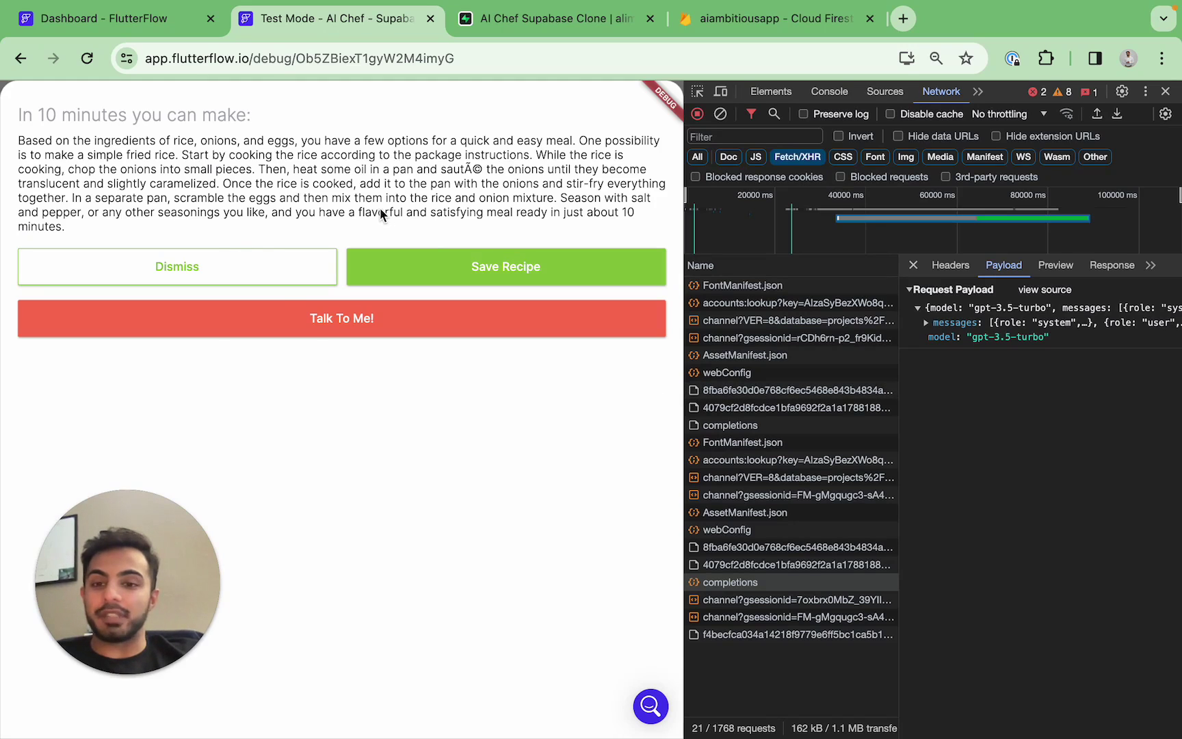
pyautogui.click(533, 270)
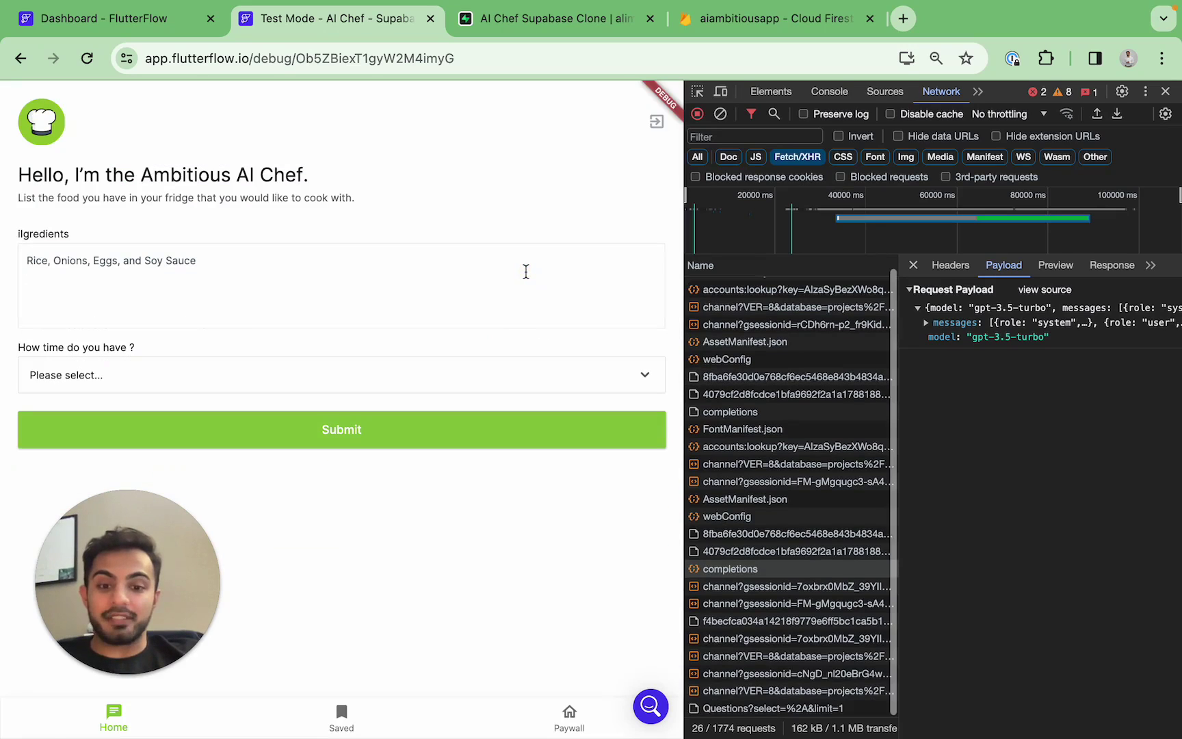
pyautogui.click(760, 707)
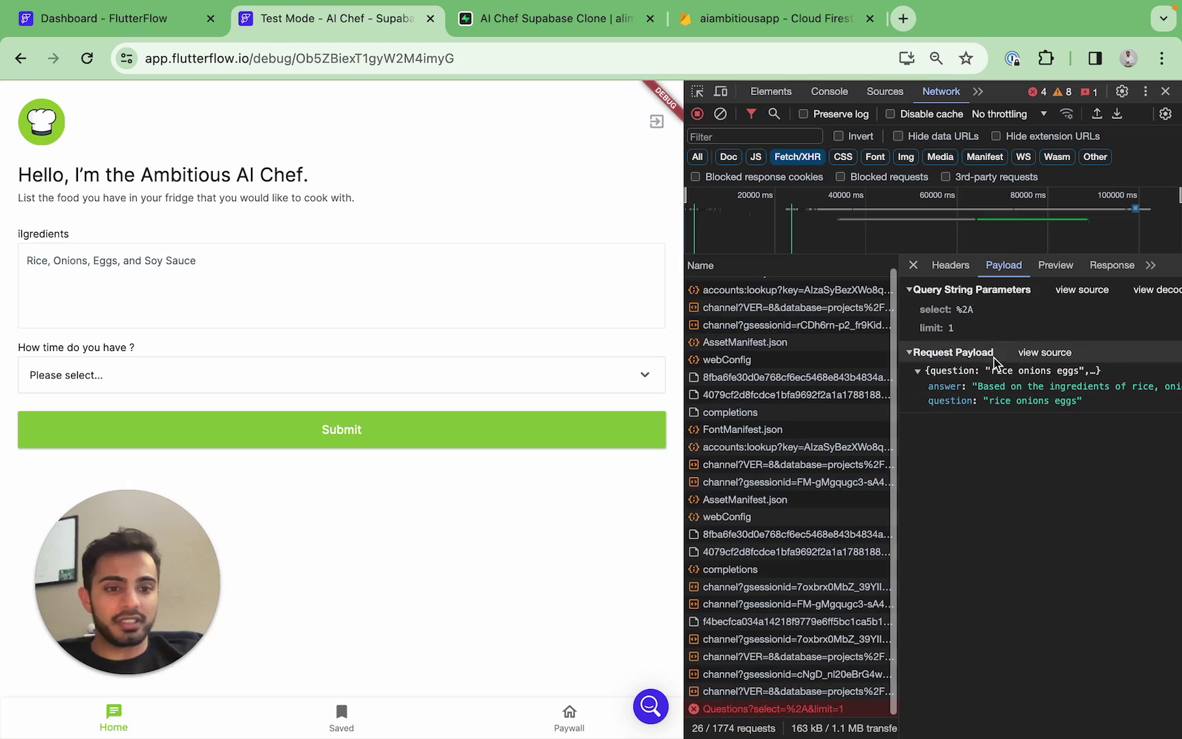
# Examine the Questions request's headers, payload and response preview, reading the full response message
pyautogui.click(950, 266)
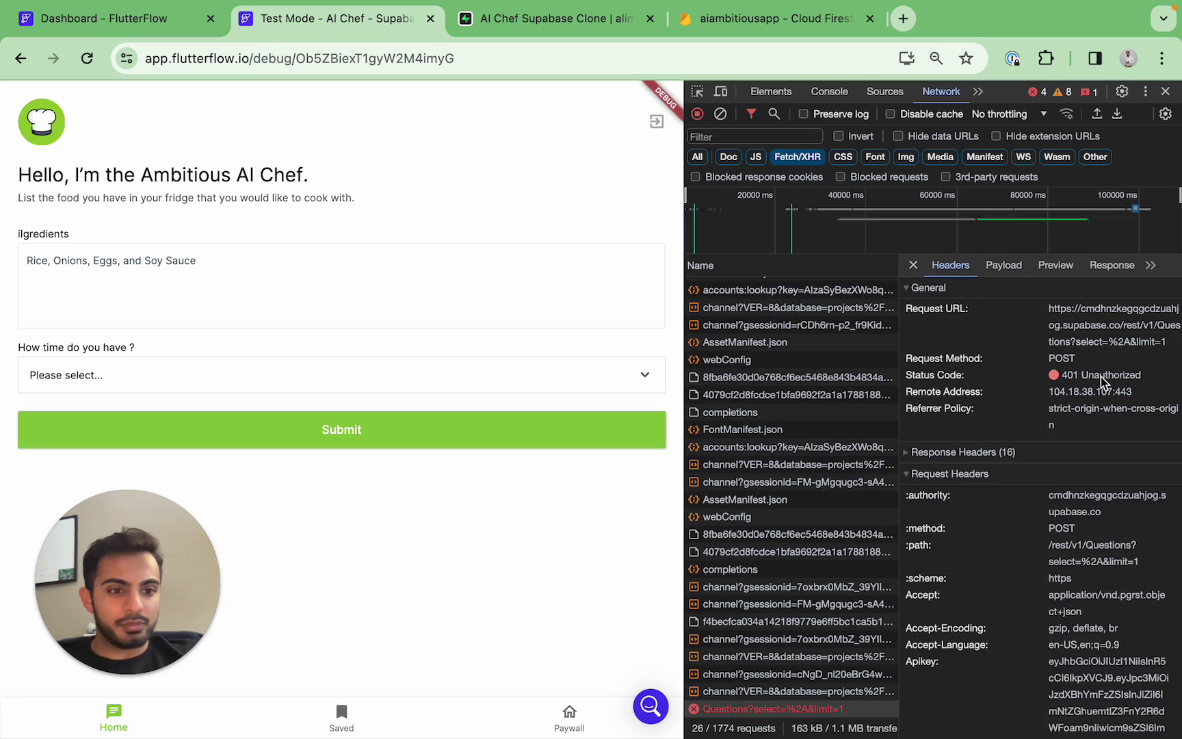
pyautogui.click(996, 265)
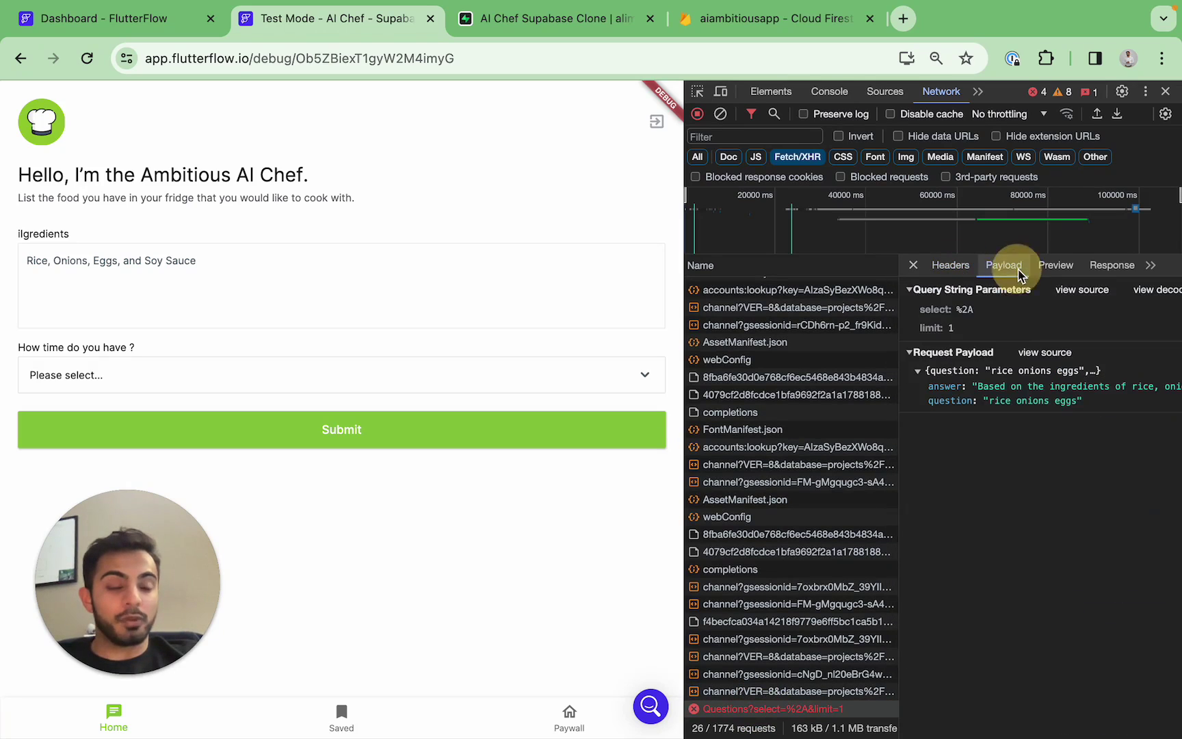
pyautogui.click(1056, 265)
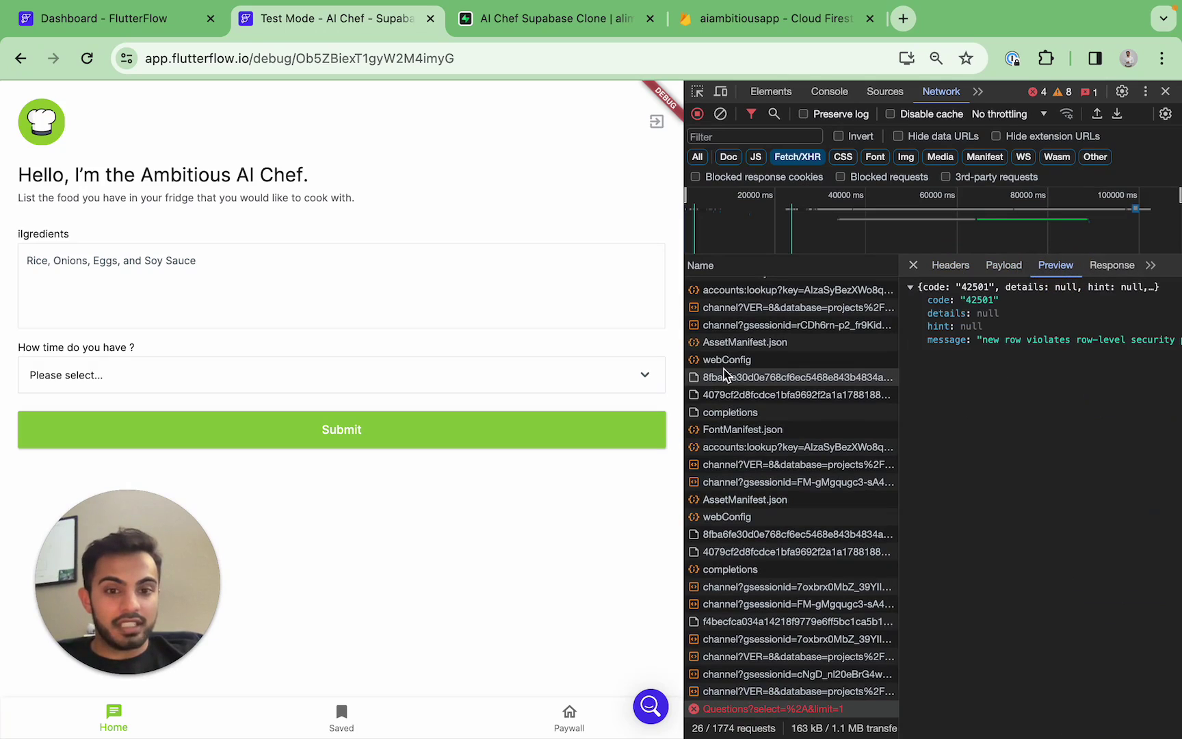
pyautogui.hscroll(1, 1027, 353)
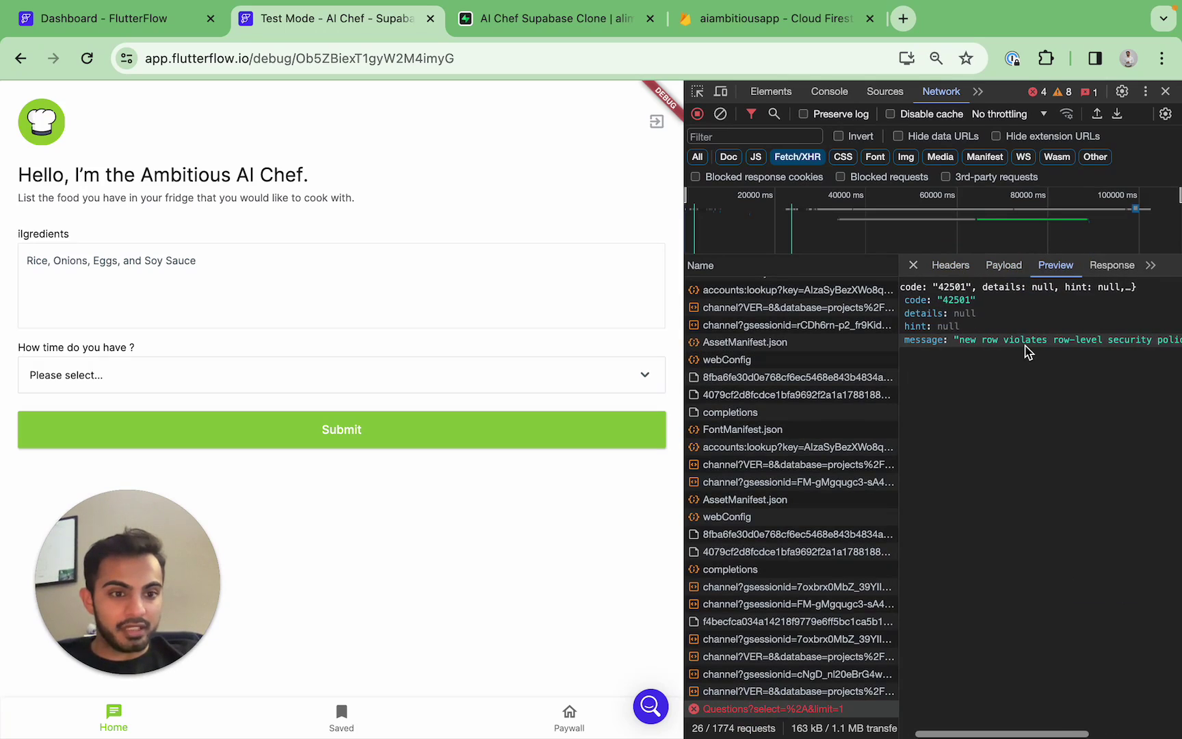
pyautogui.hscroll(5, 1027, 352)
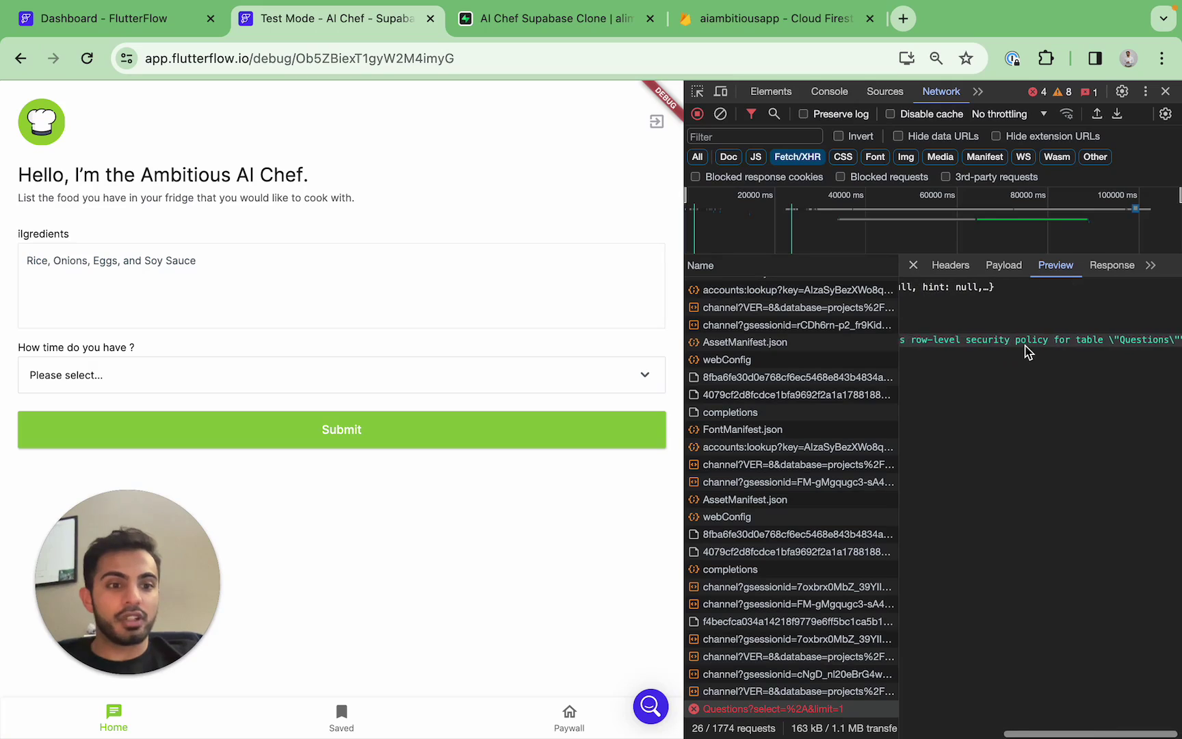
pyautogui.hscroll(-6, 1026, 350)
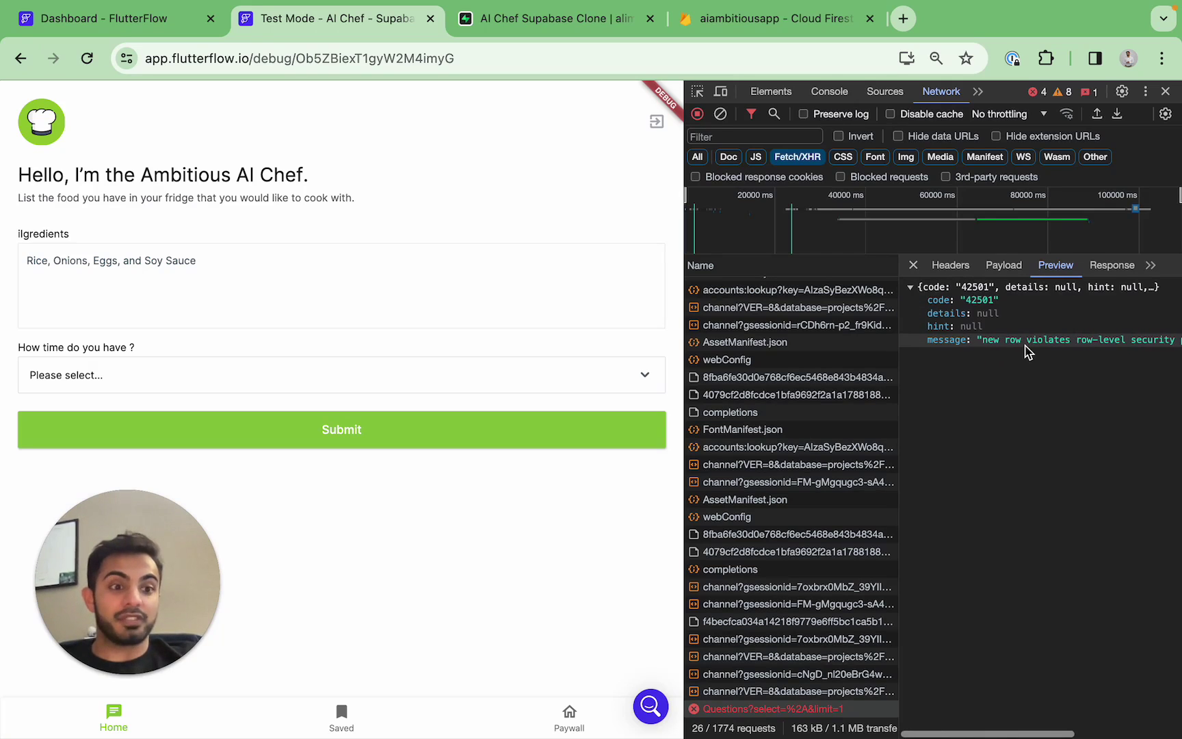
pyautogui.hscroll(6, 1040, 342)
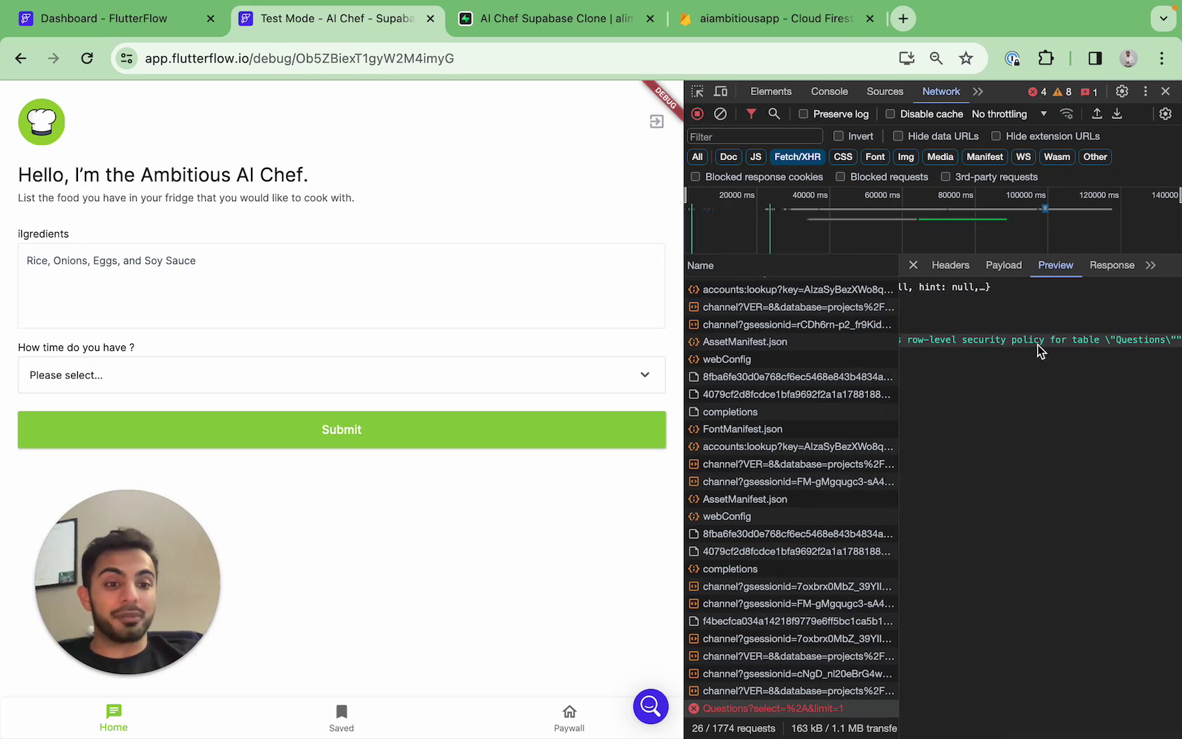
pyautogui.hscroll(-6, 1038, 350)
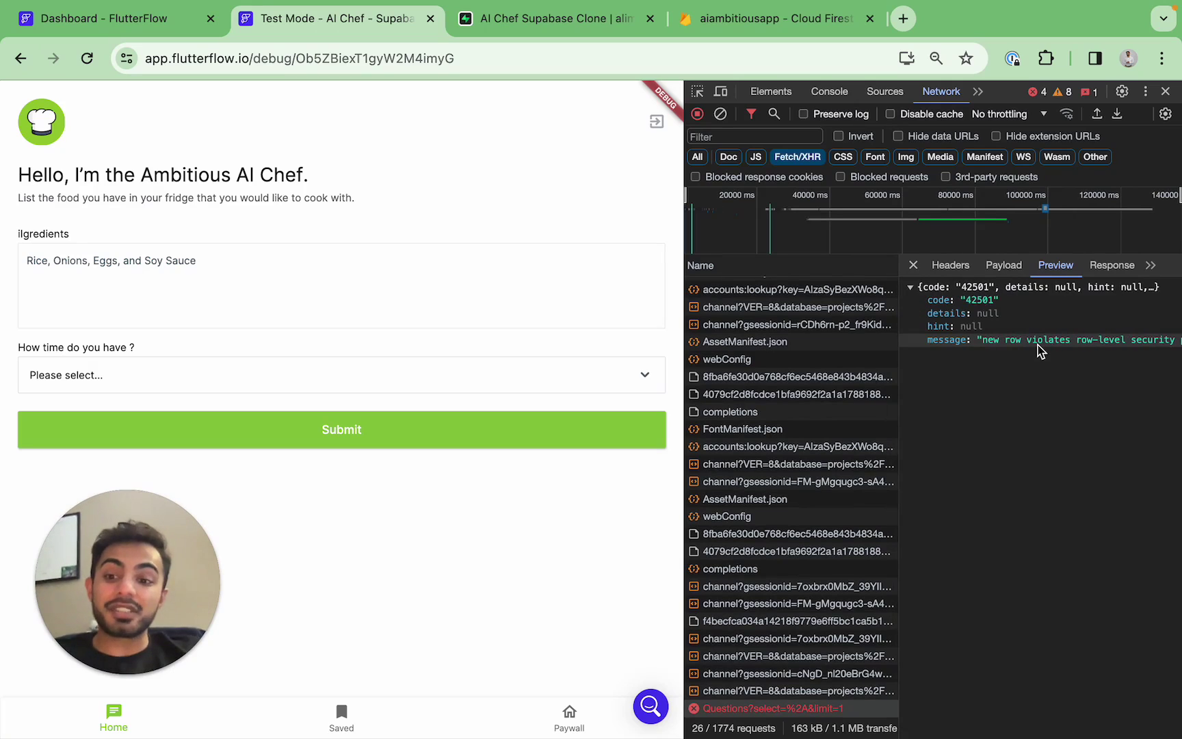
# Check the Questions table in Supabase against the request's response message in test mode, ending back on the table
pyautogui.click(598, 22)
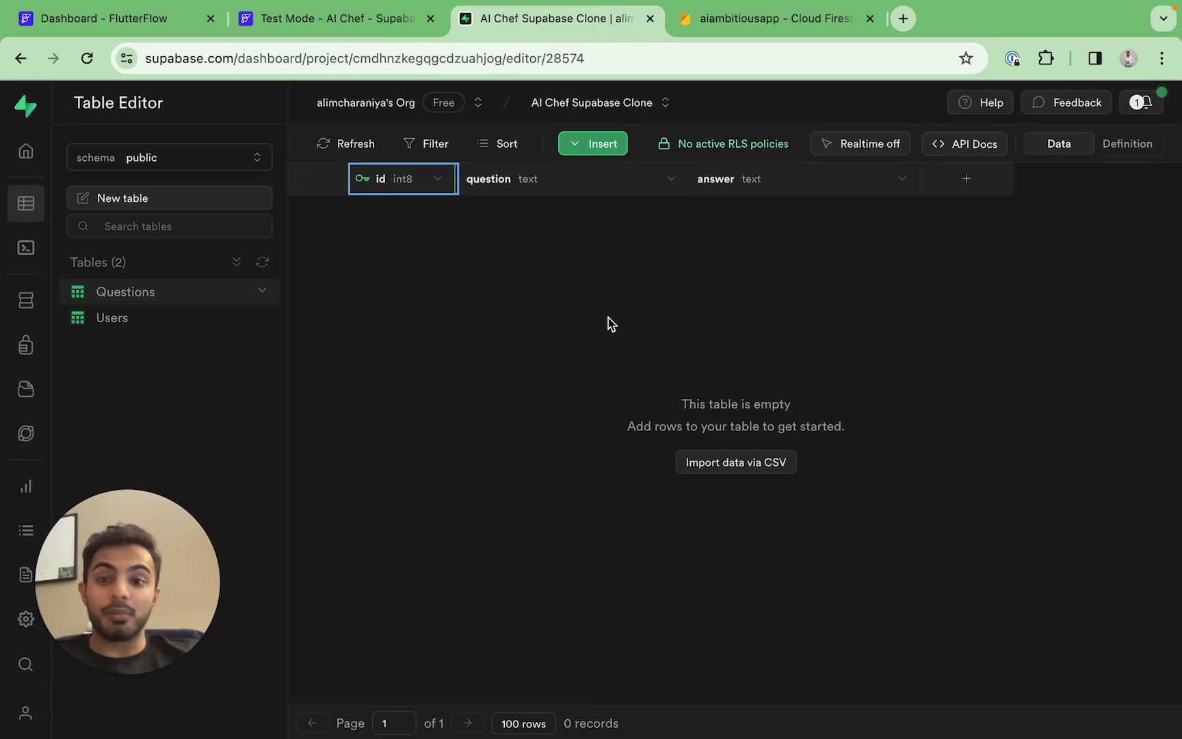
pyautogui.click(144, 20)
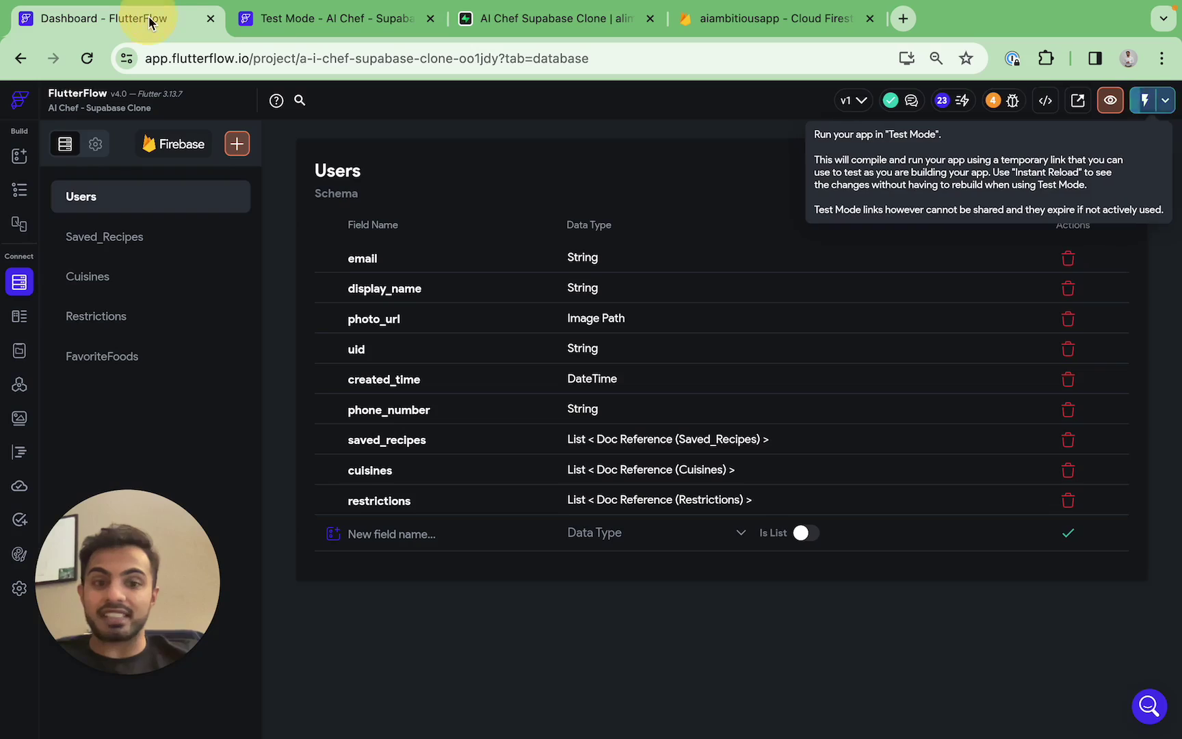
pyautogui.click(315, 21)
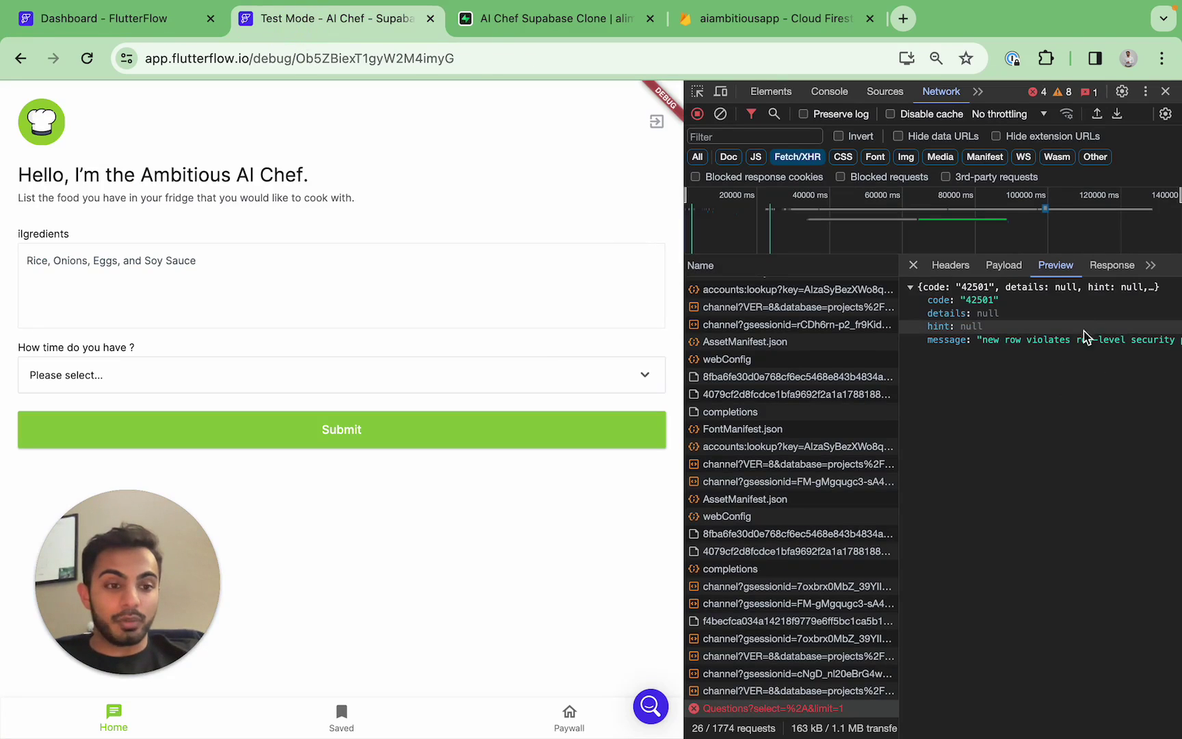
pyautogui.hscroll(3, 1081, 339)
pyautogui.hscroll(3, 1086, 350)
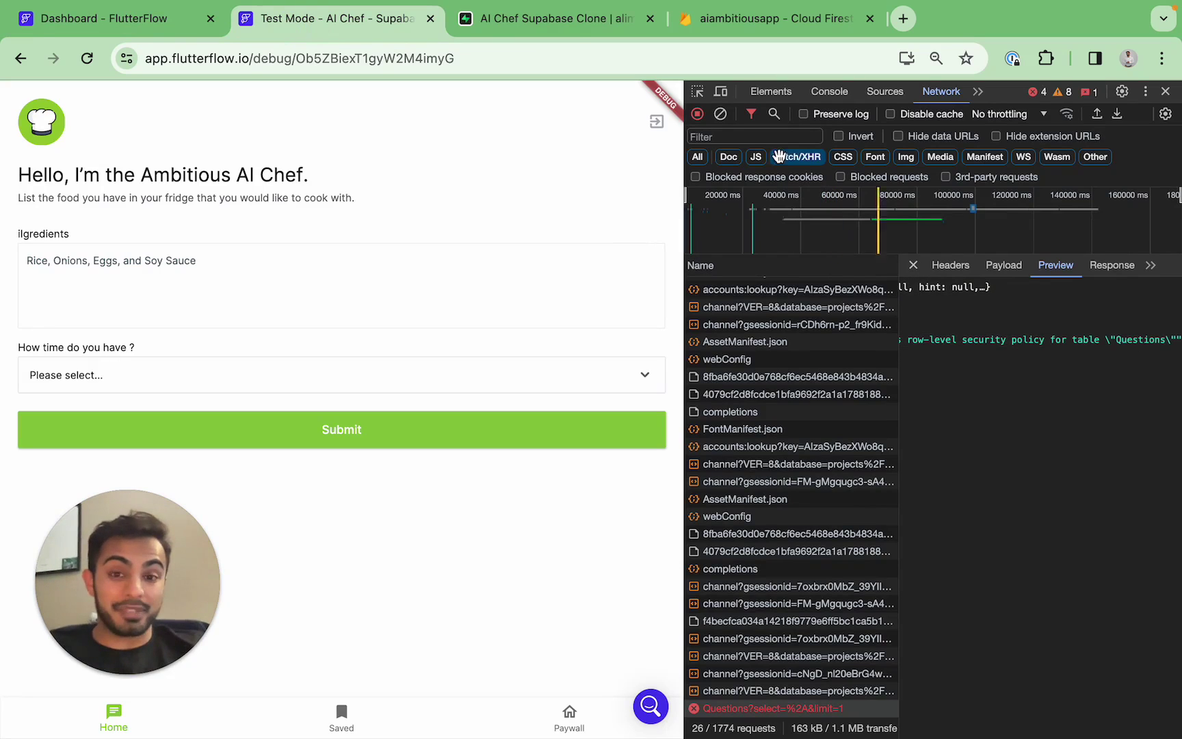
pyautogui.click(568, 26)
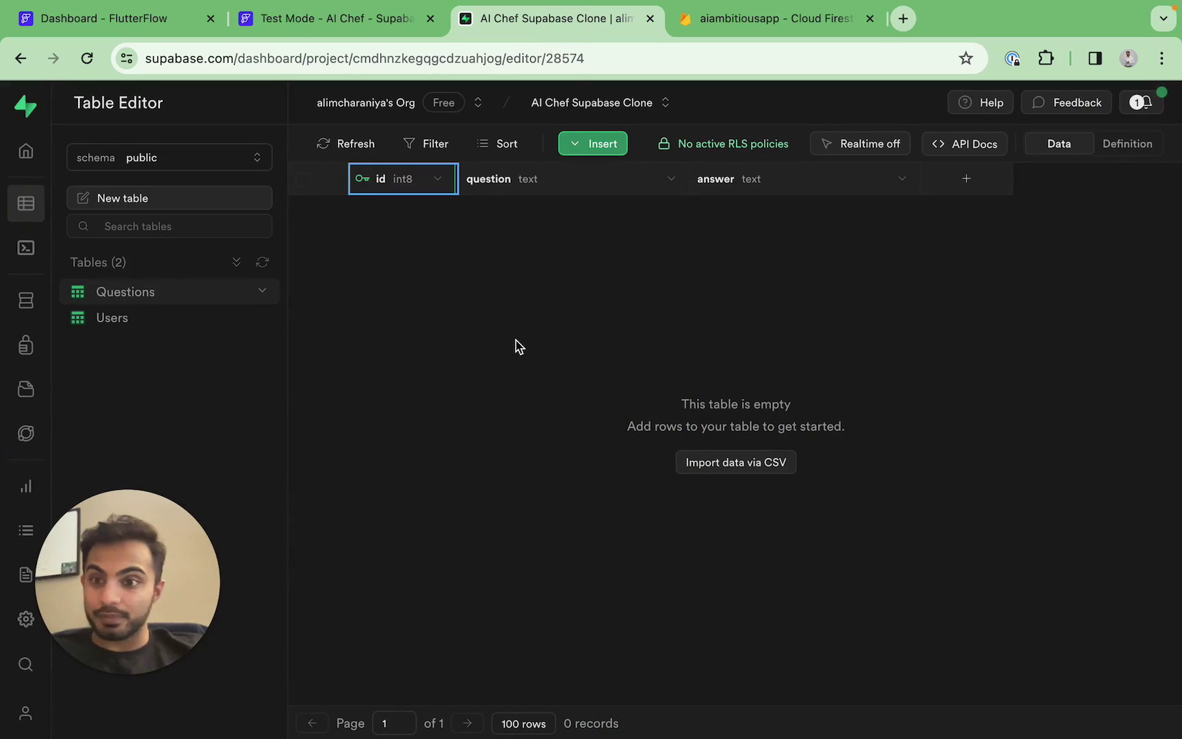
# Open the Questions table's policies and start a new policy from a template
pyautogui.click(262, 292)
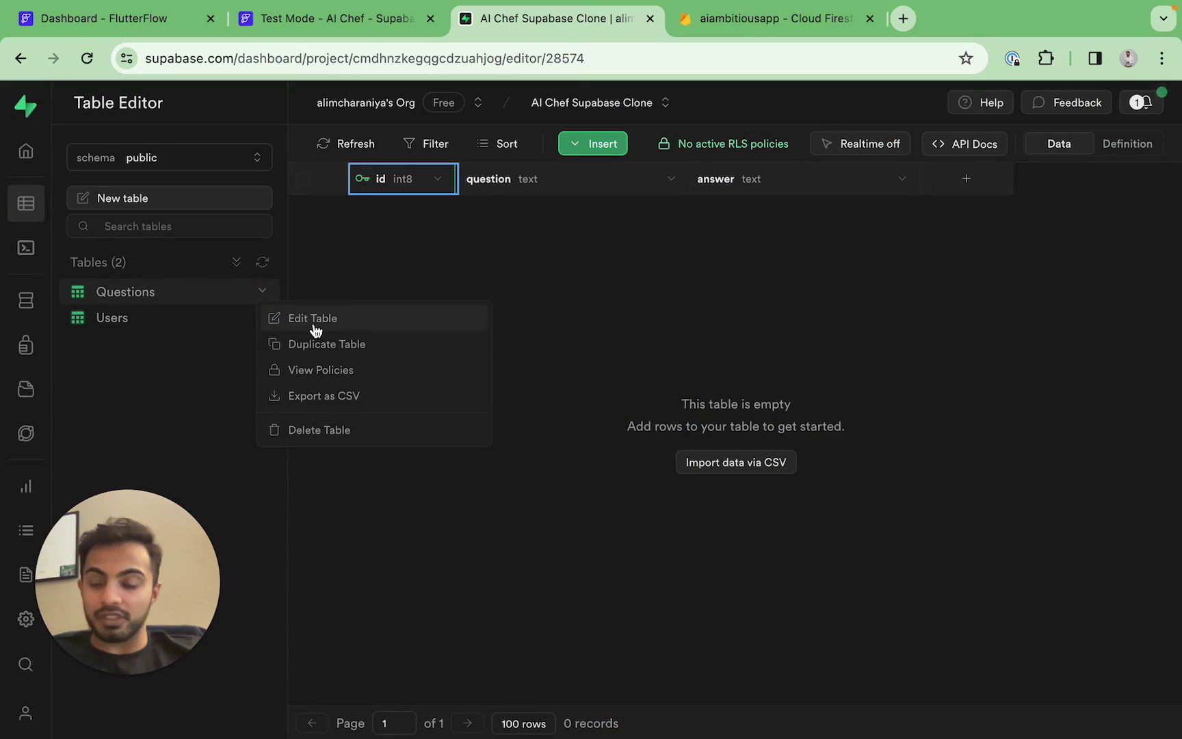
pyautogui.click(322, 379)
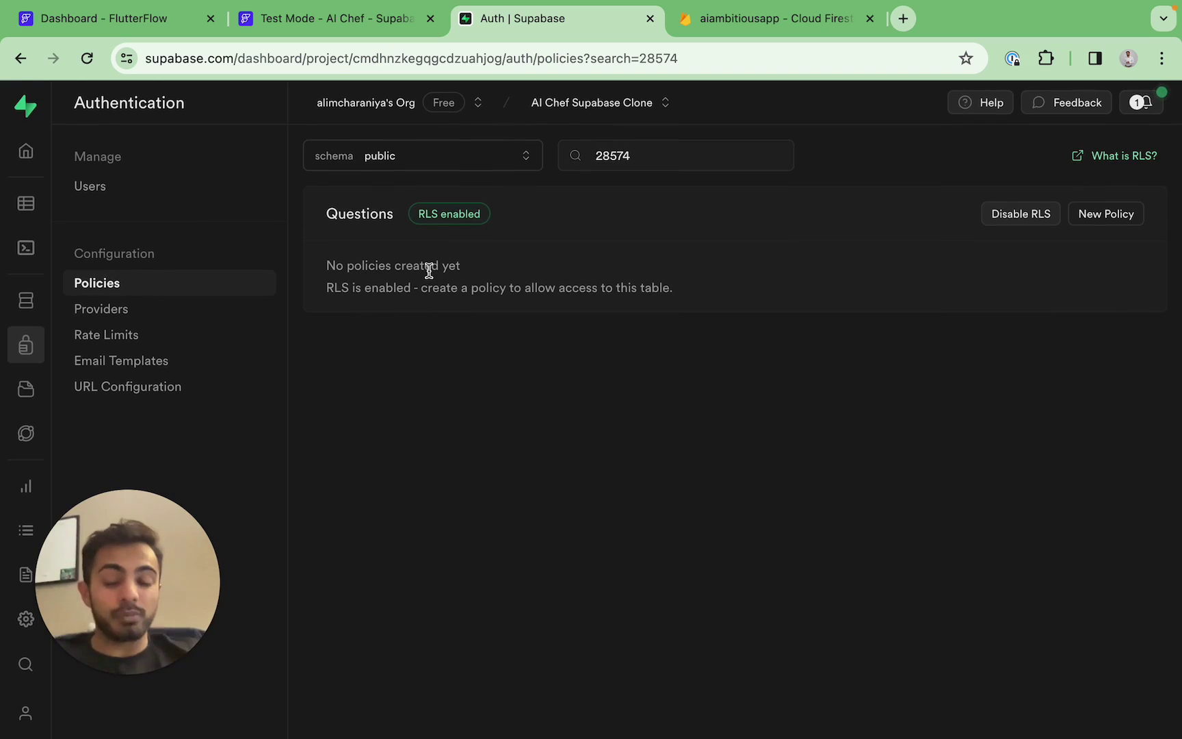
pyautogui.click(1095, 217)
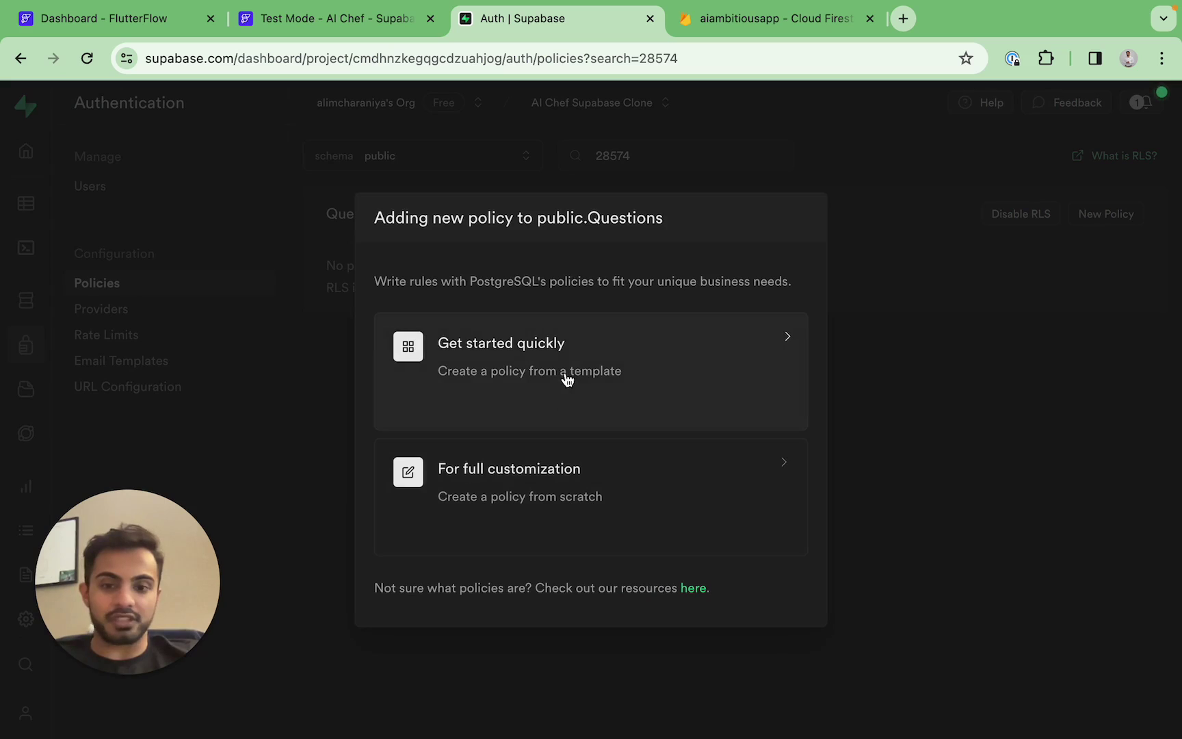
pyautogui.click(566, 373)
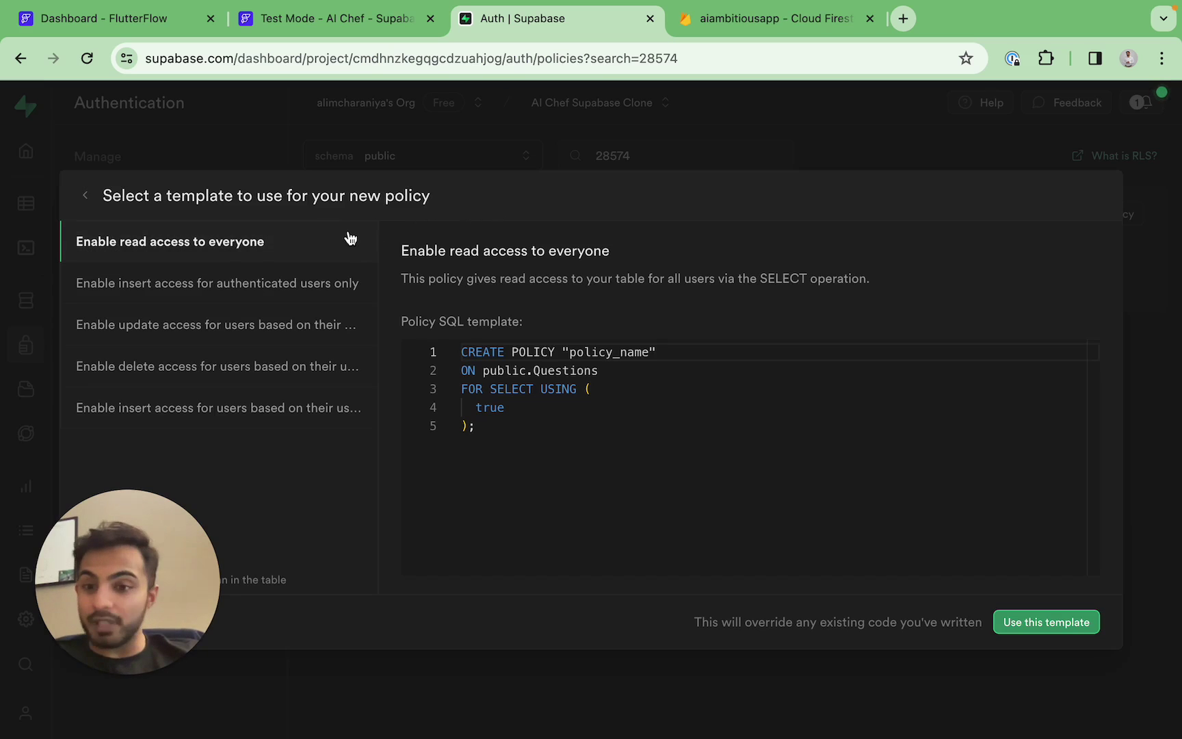
# Compare the insert, update and delete templates, apply "Enable read access to everyone" and bring the new policy to review
pyautogui.click(207, 297)
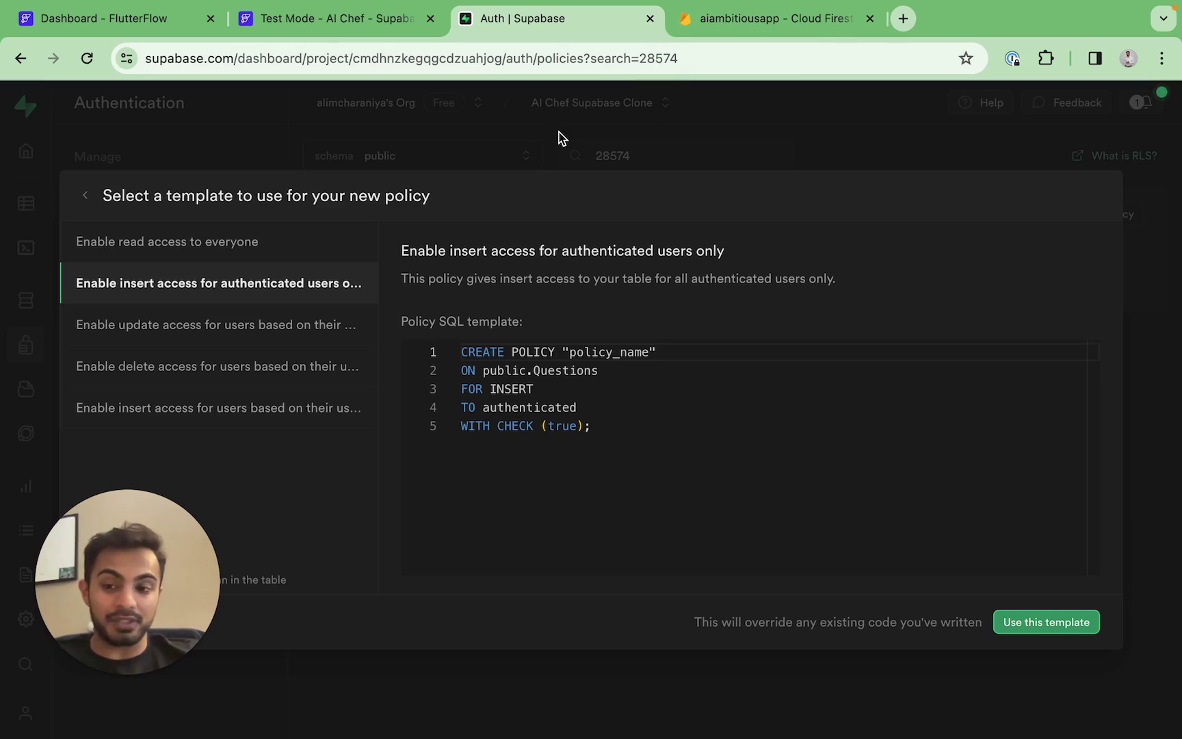
pyautogui.click(294, 325)
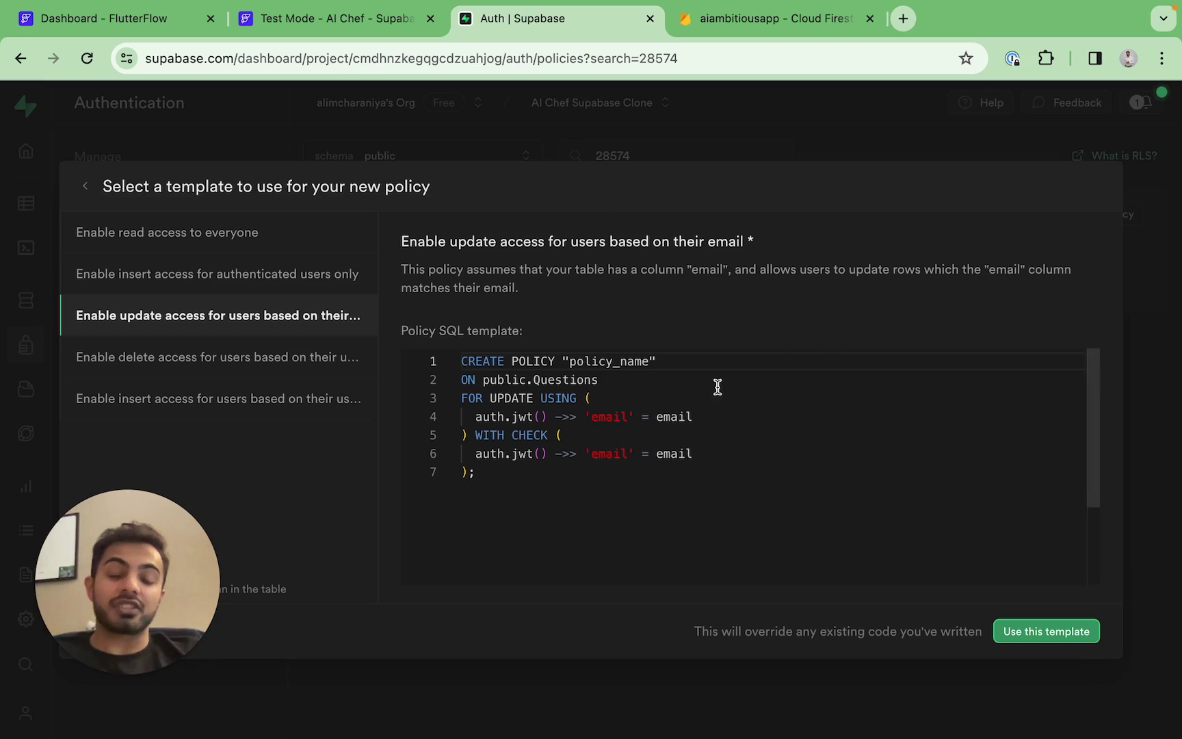
pyautogui.click(569, 479)
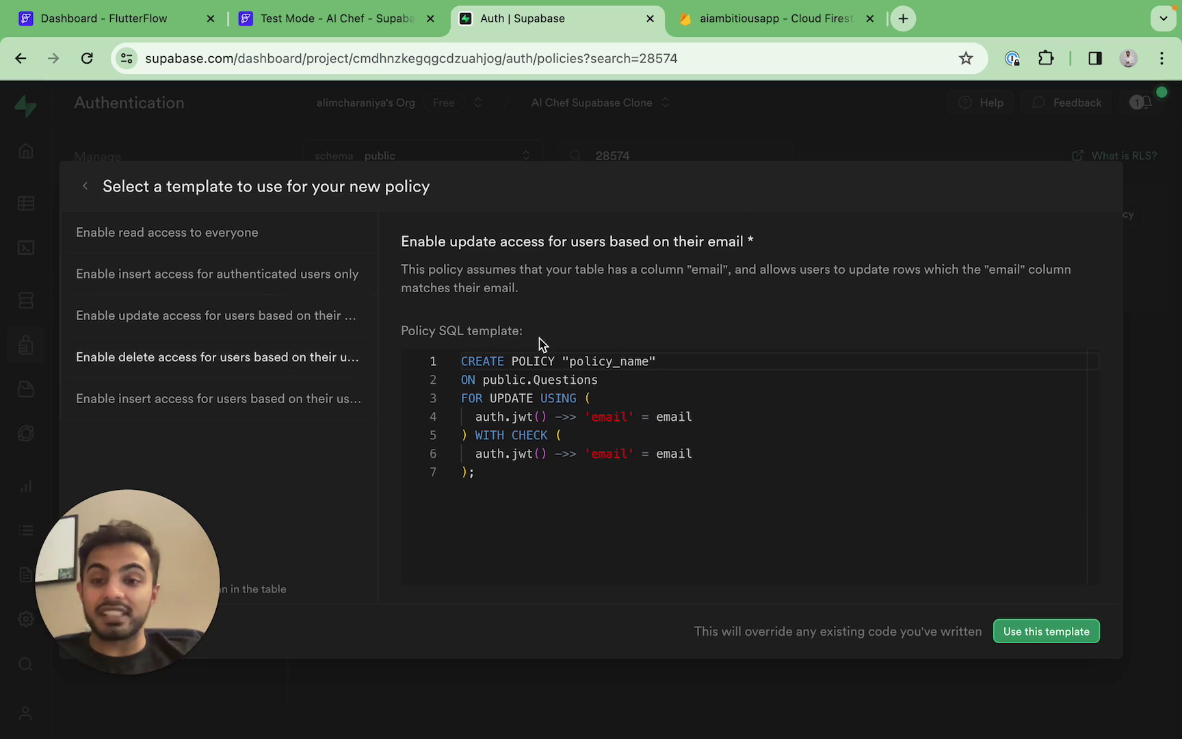
pyautogui.click(264, 377)
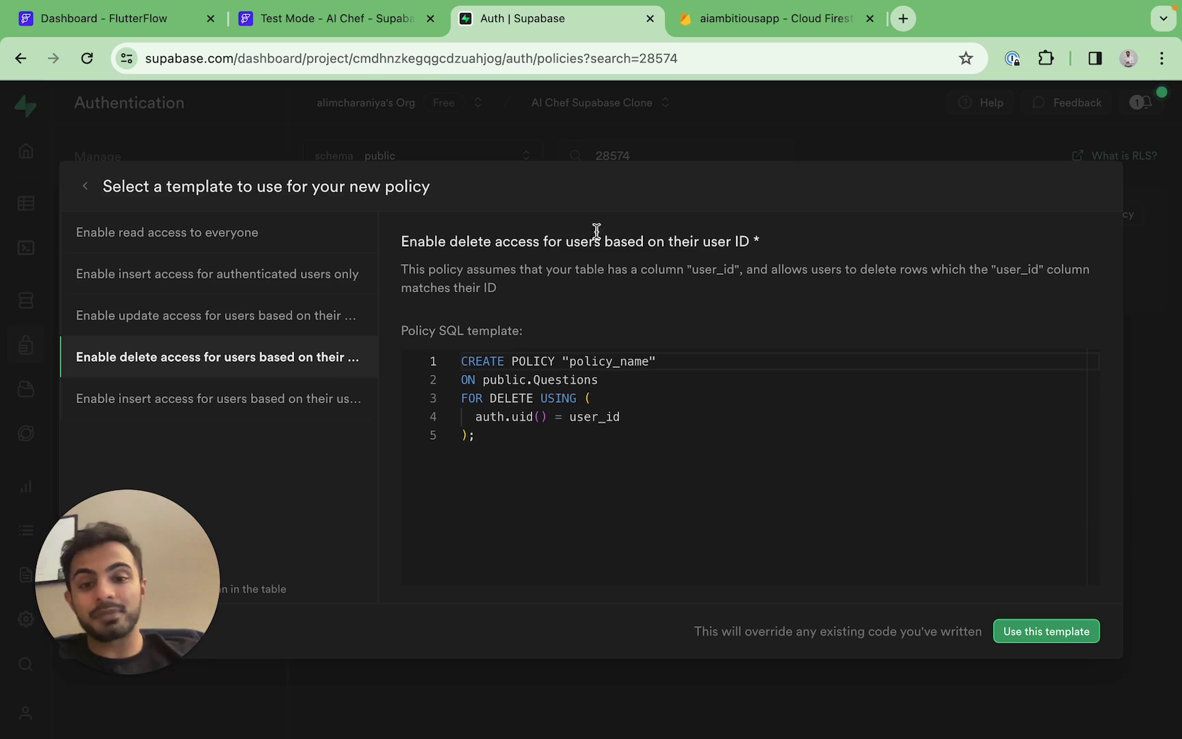
pyautogui.click(230, 399)
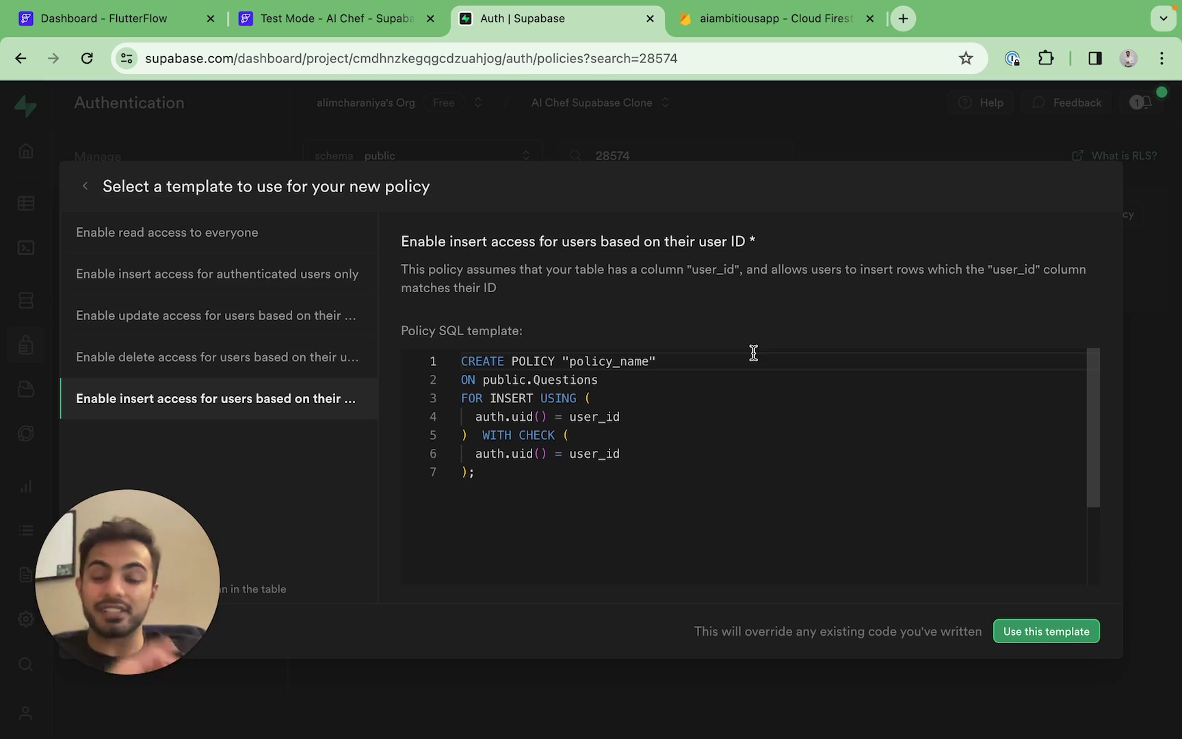
pyautogui.click(185, 234)
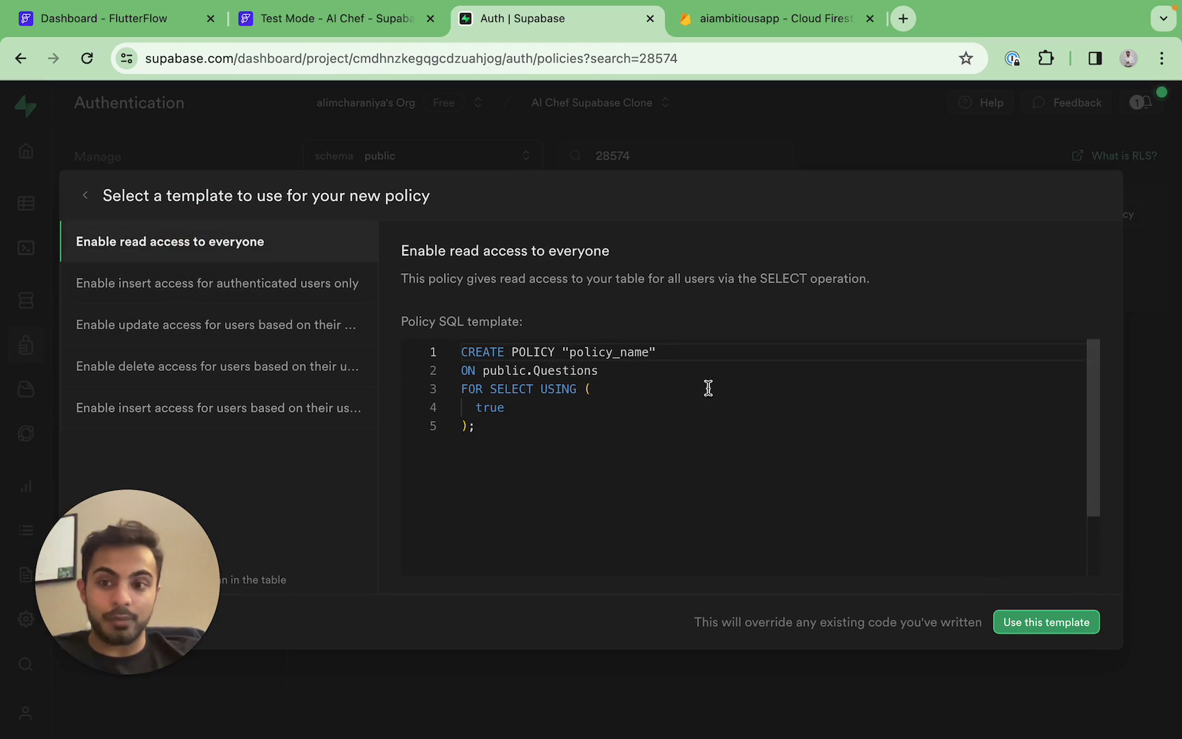
pyautogui.click(1052, 630)
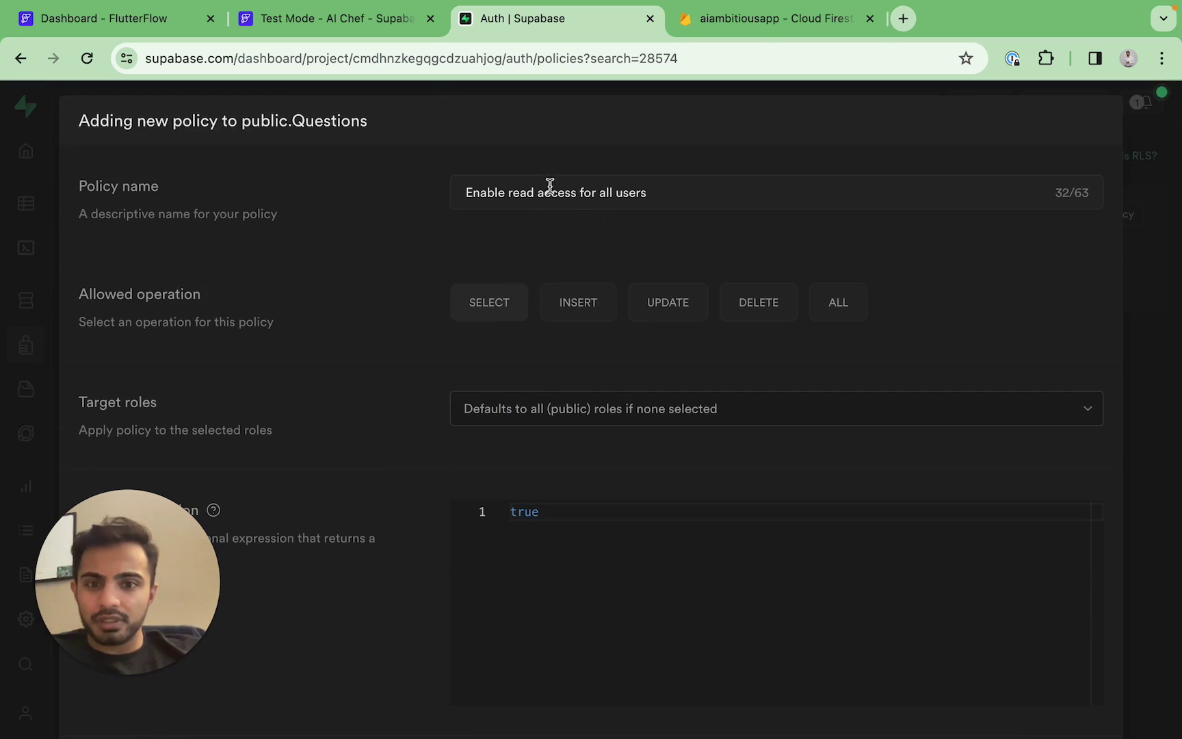
pyautogui.scroll(-2, 502, 321)
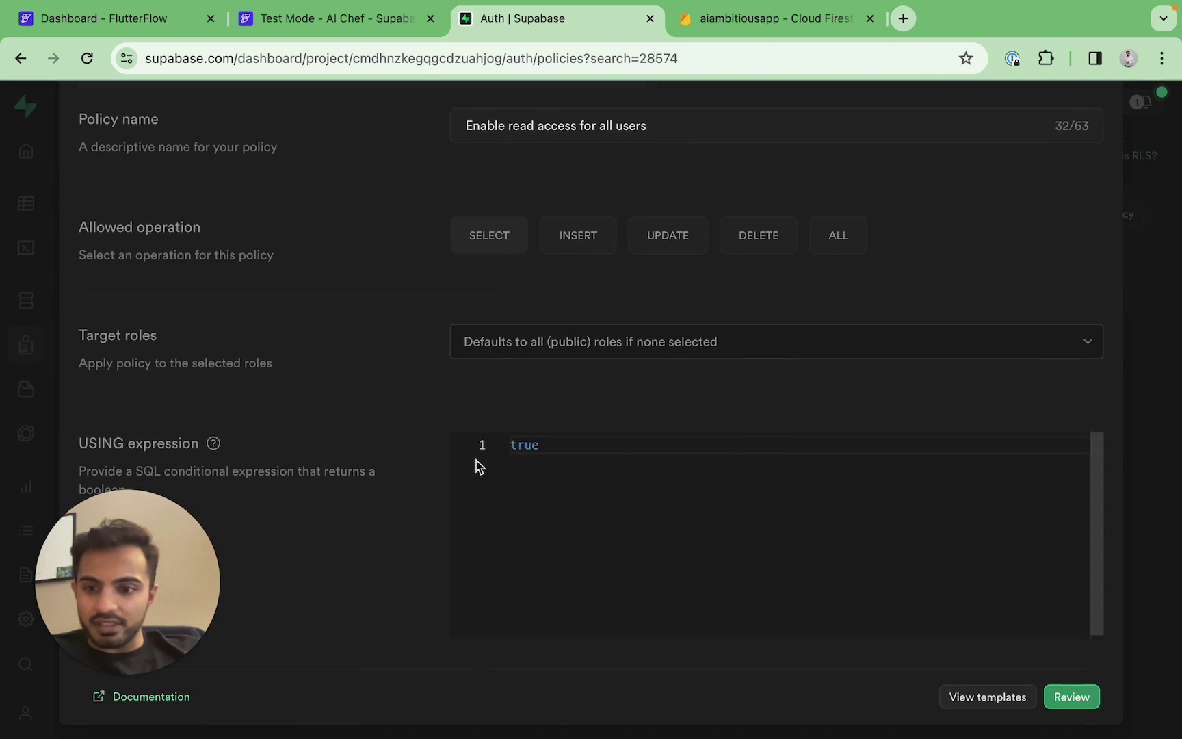
pyautogui.click(1069, 698)
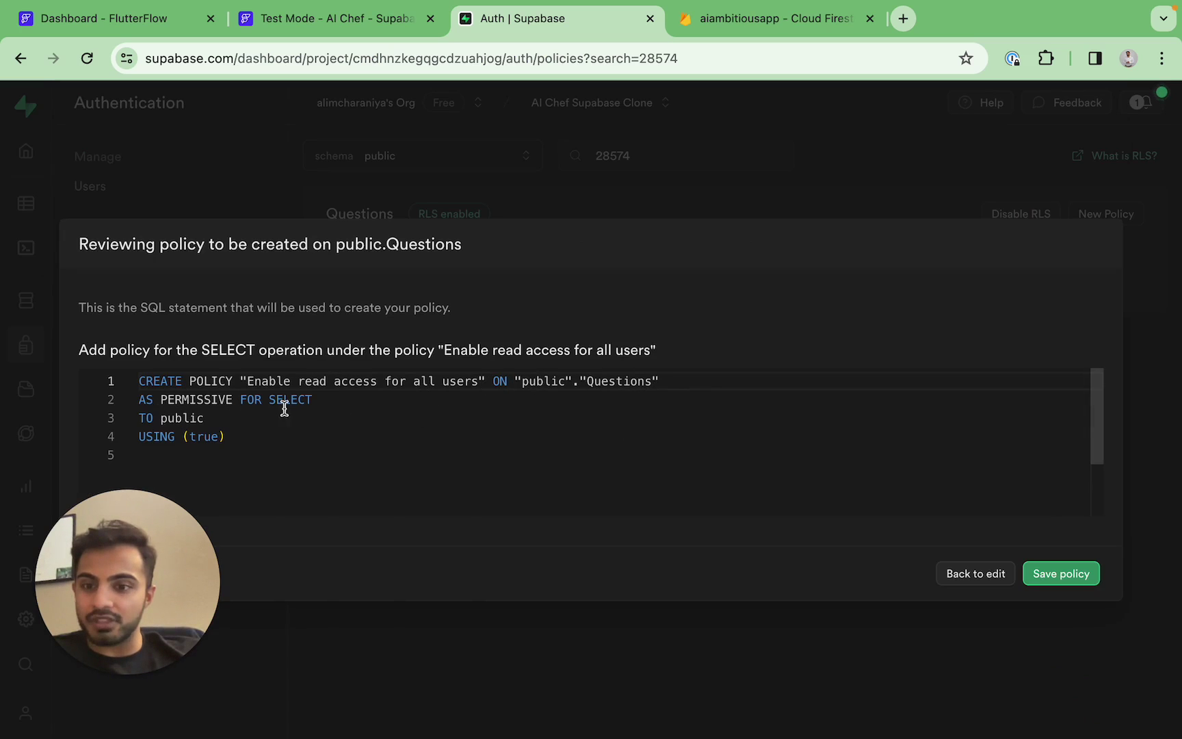
# Read through the generated SQL statement and save the "Enable read access for all users" policy on Questions
pyautogui.moveTo(231, 438); pyautogui.dragTo(145, 380)
pyautogui.click(319, 431)
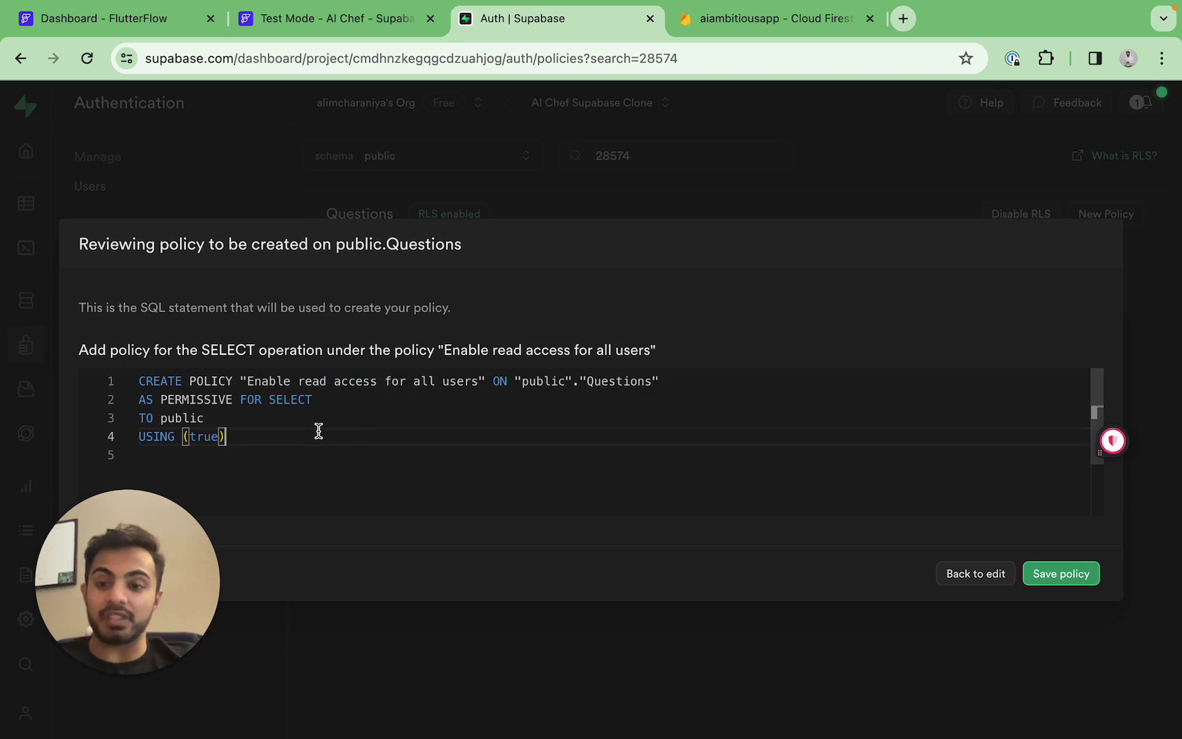
pyautogui.moveTo(303, 436); pyautogui.dragTo(142, 377)
pyautogui.click(336, 443)
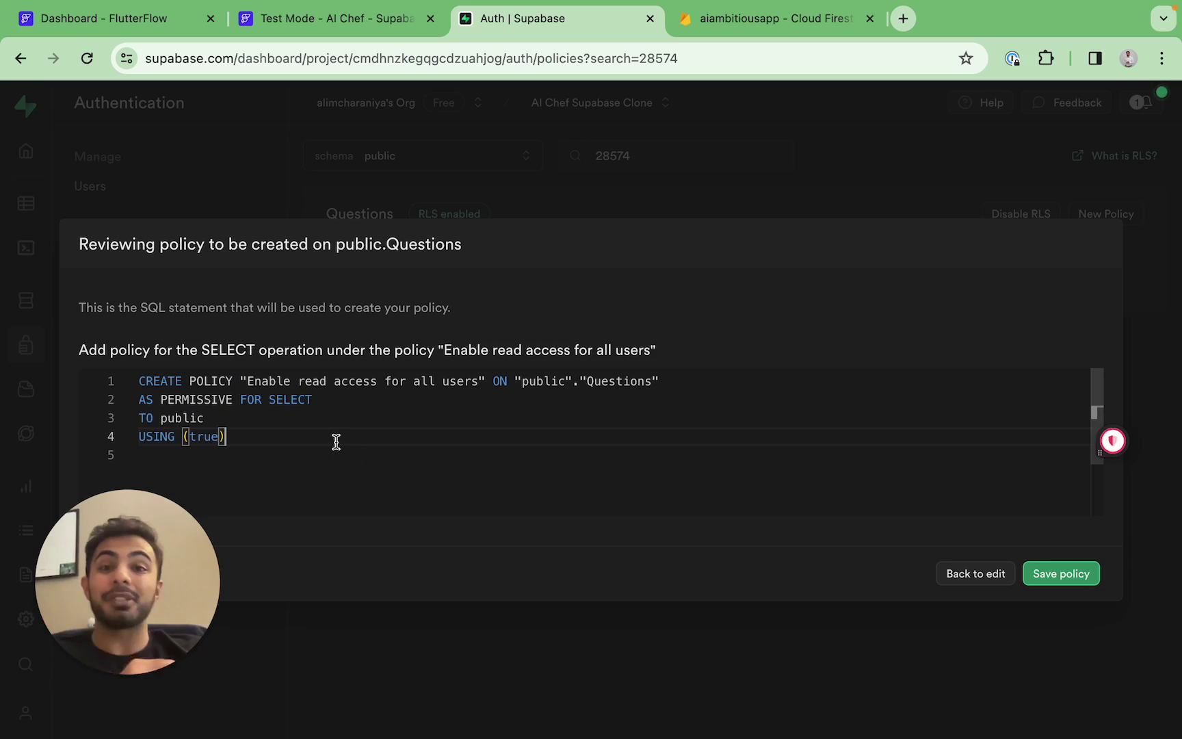
pyautogui.moveTo(336, 442); pyautogui.dragTo(127, 379)
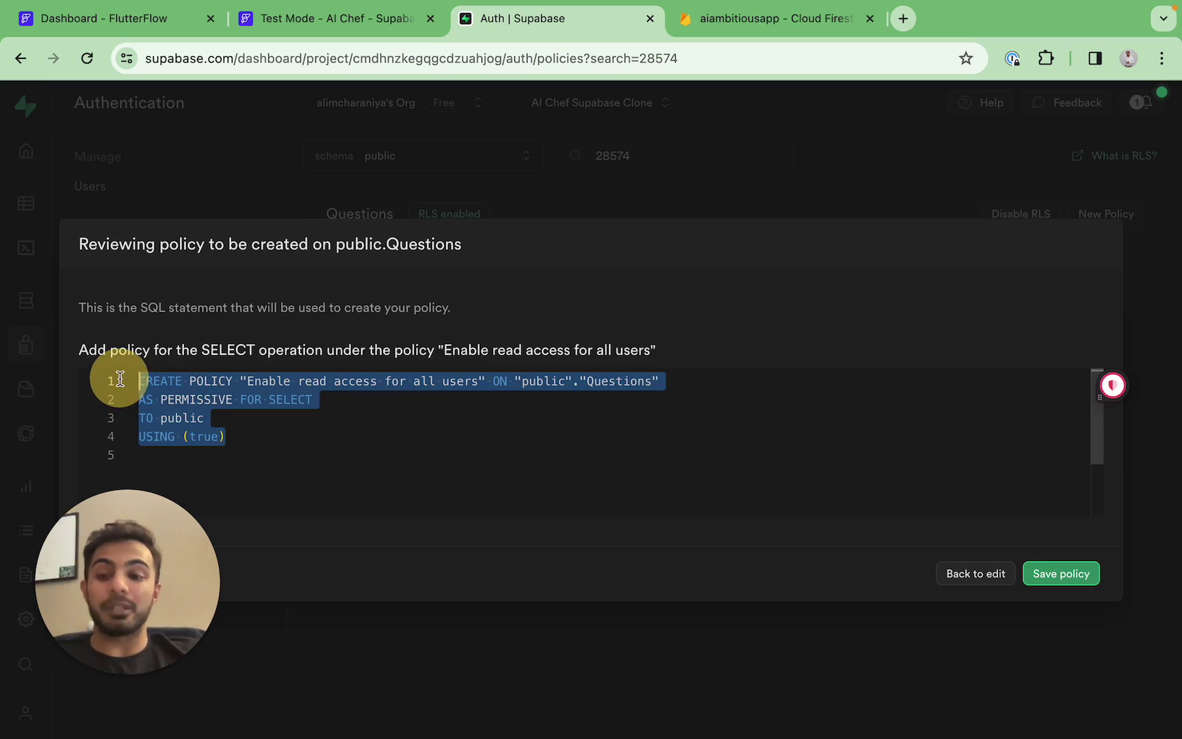
pyautogui.click(352, 427)
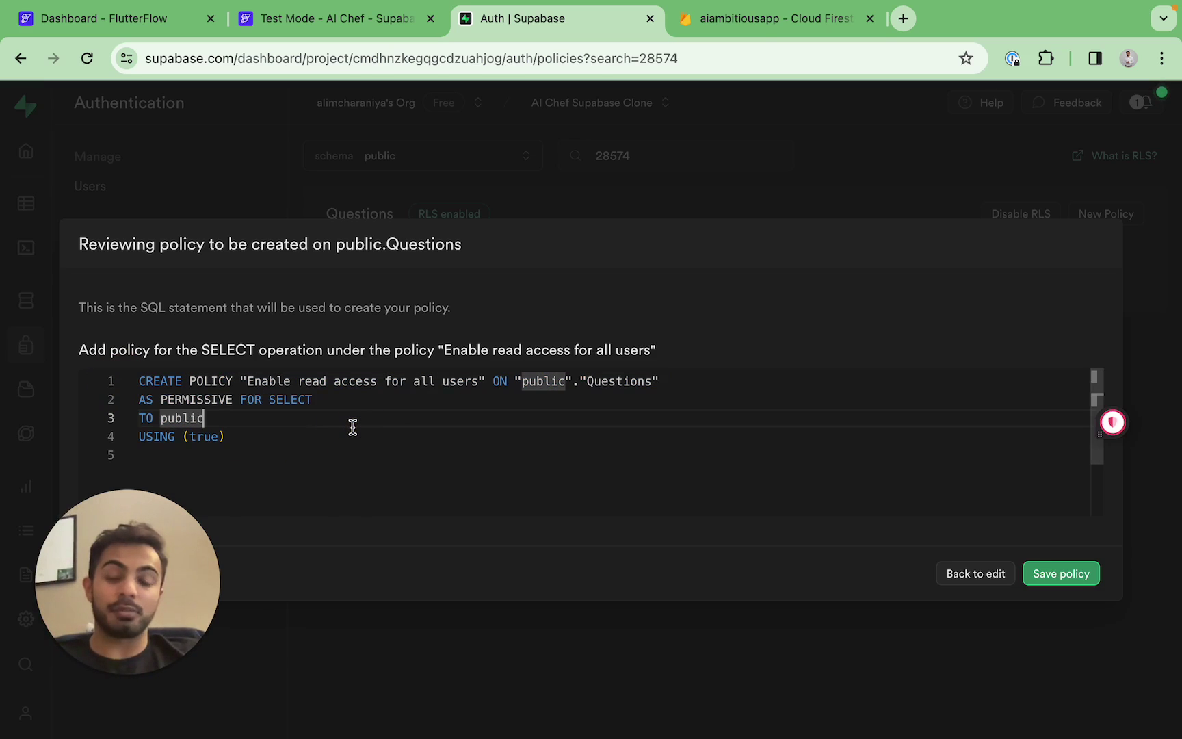
pyautogui.click(351, 438)
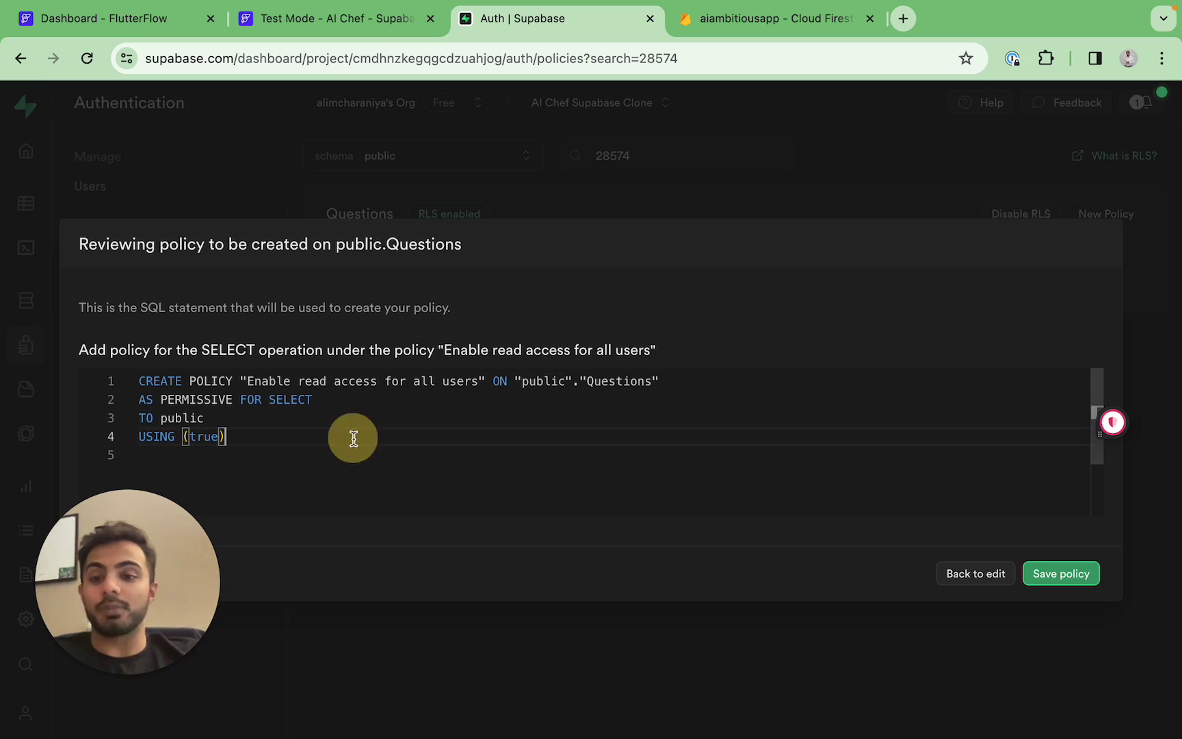
pyautogui.moveTo(267, 438); pyautogui.dragTo(139, 381)
pyautogui.click(322, 437)
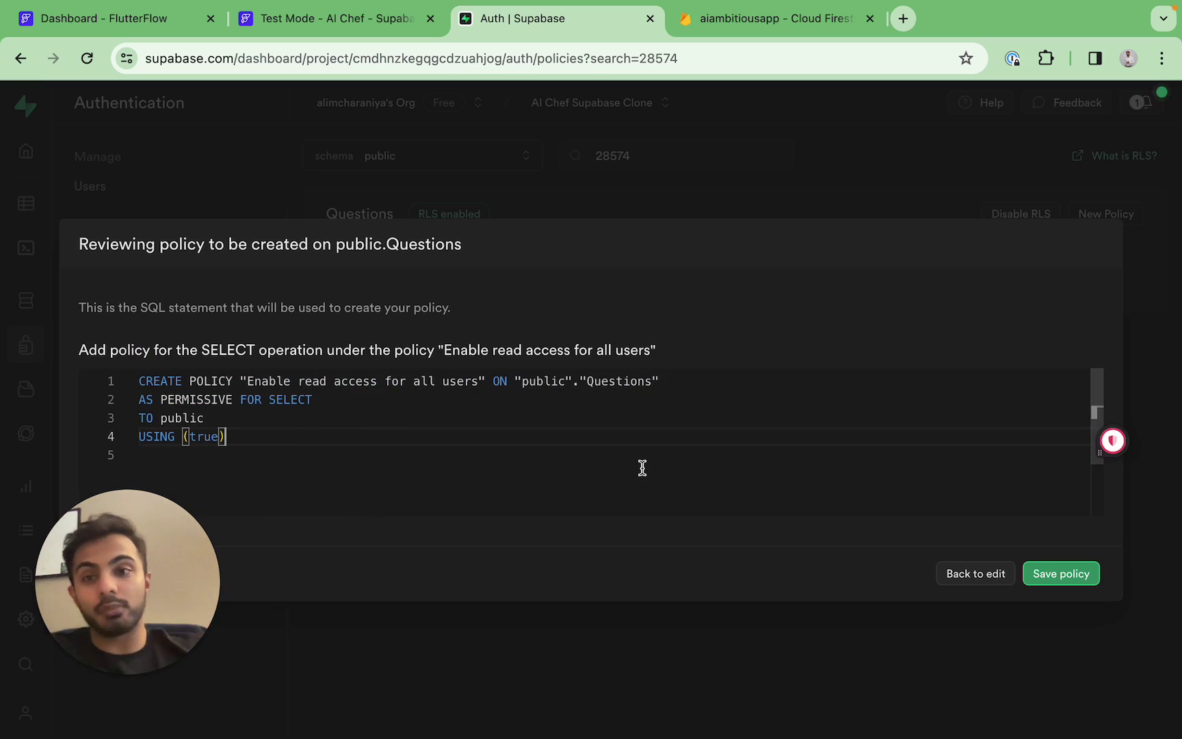
pyautogui.click(1059, 579)
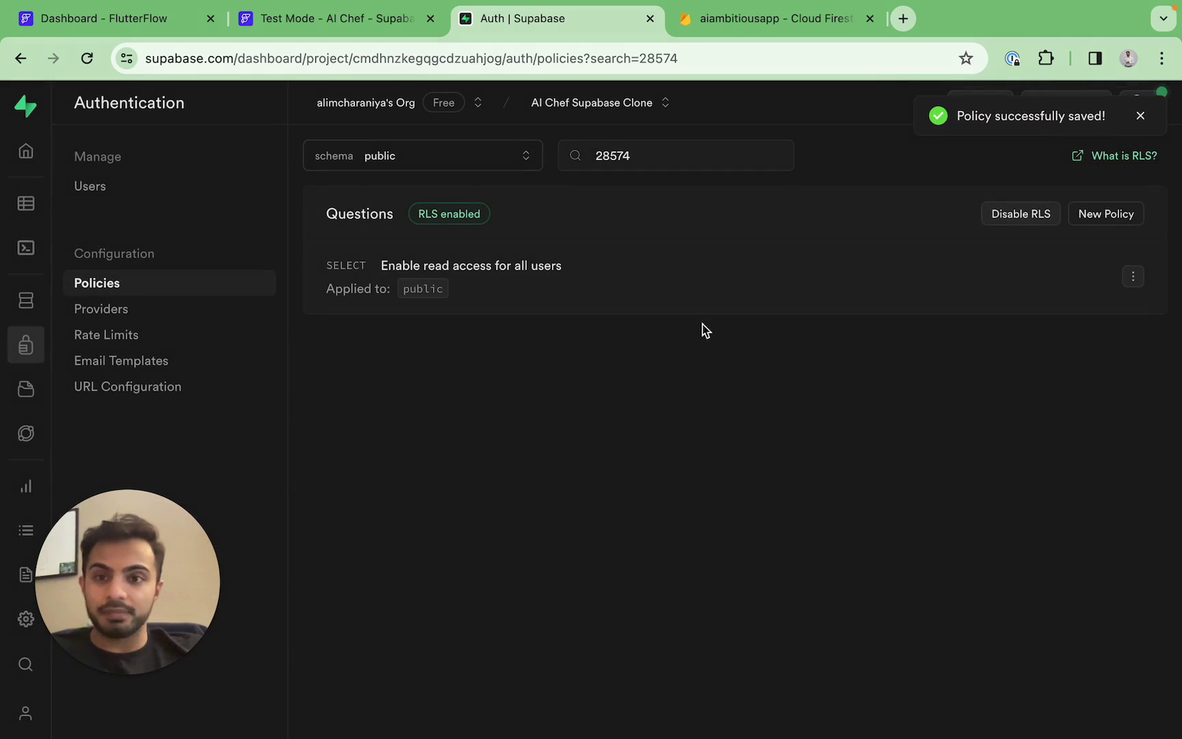
# Return to test mode, generate a new recipe and save it with the network log cleared
pyautogui.click(325, 27)
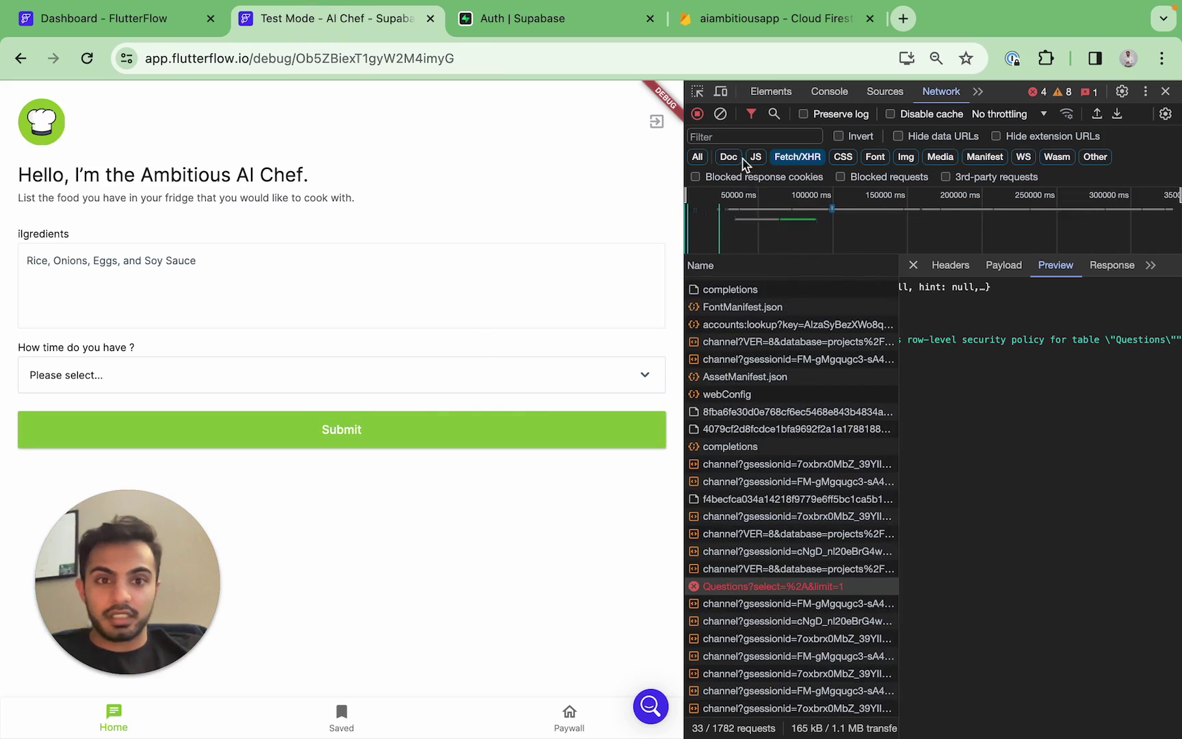
pyautogui.click(721, 115)
pyautogui.click(337, 429)
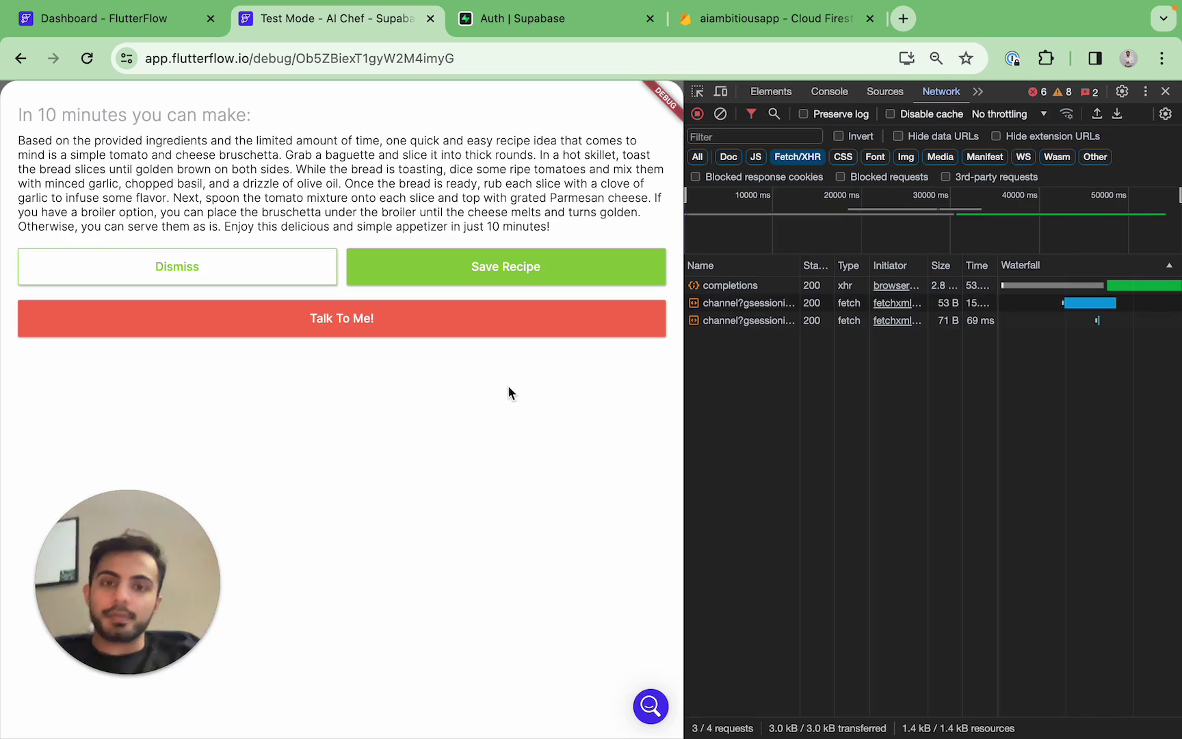
pyautogui.click(720, 114)
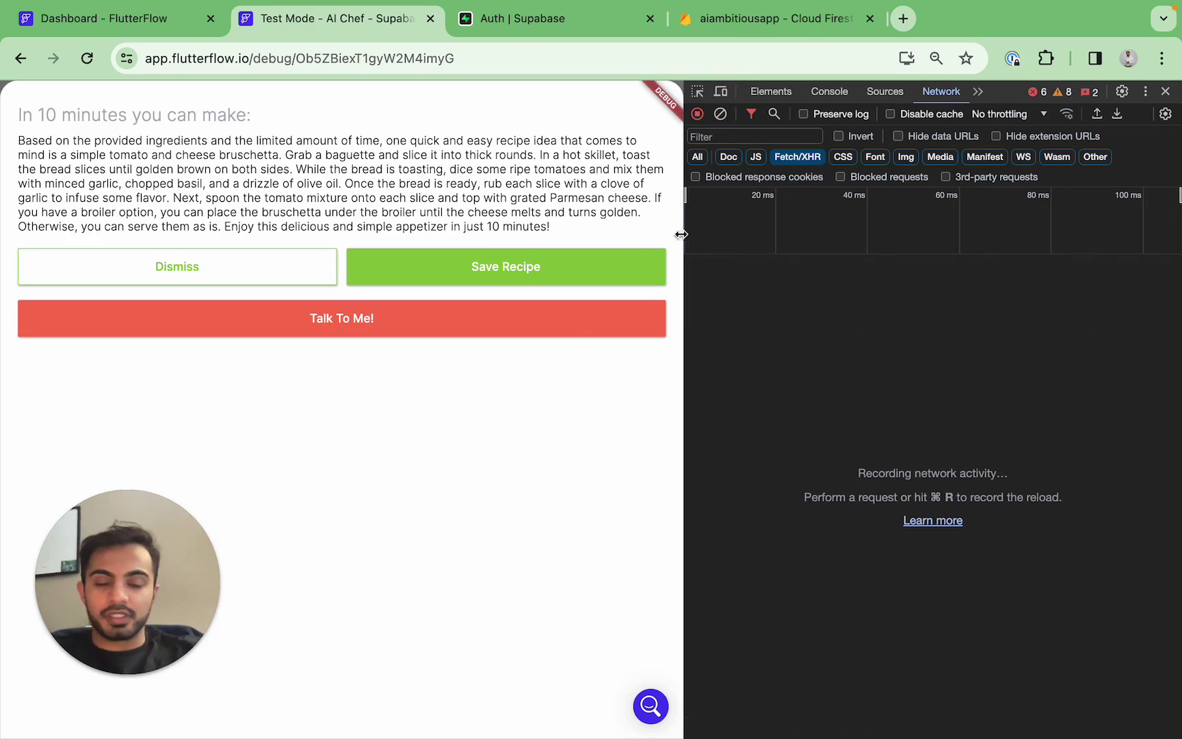
pyautogui.click(561, 267)
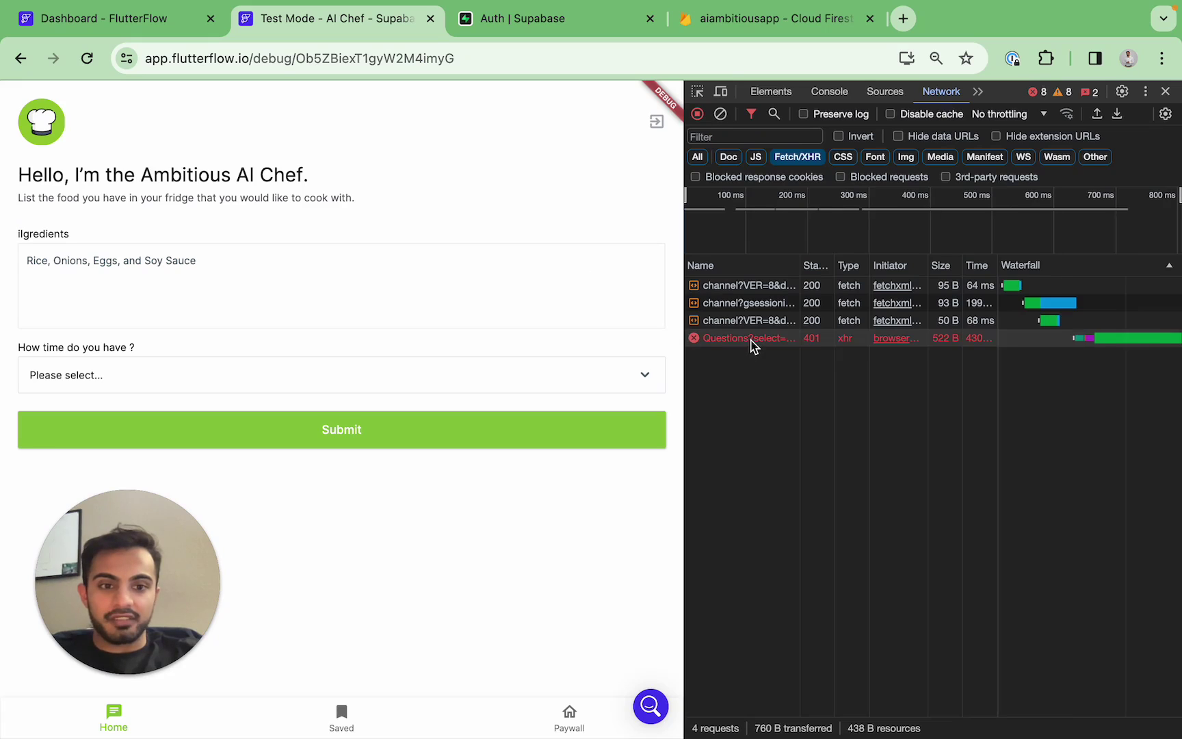
# Open the new Questions network request and read its full response message
pyautogui.click(752, 339)
pyautogui.hscroll(5, 1015, 352)
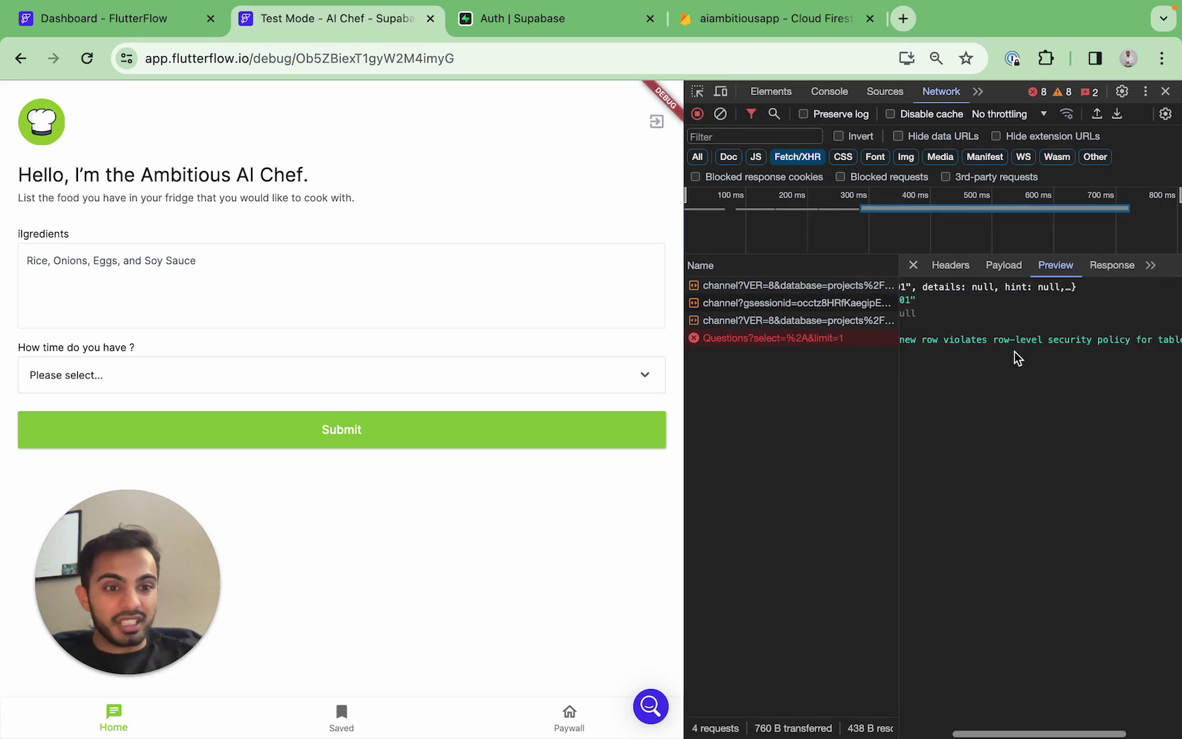
pyautogui.hscroll(-5, 1016, 352)
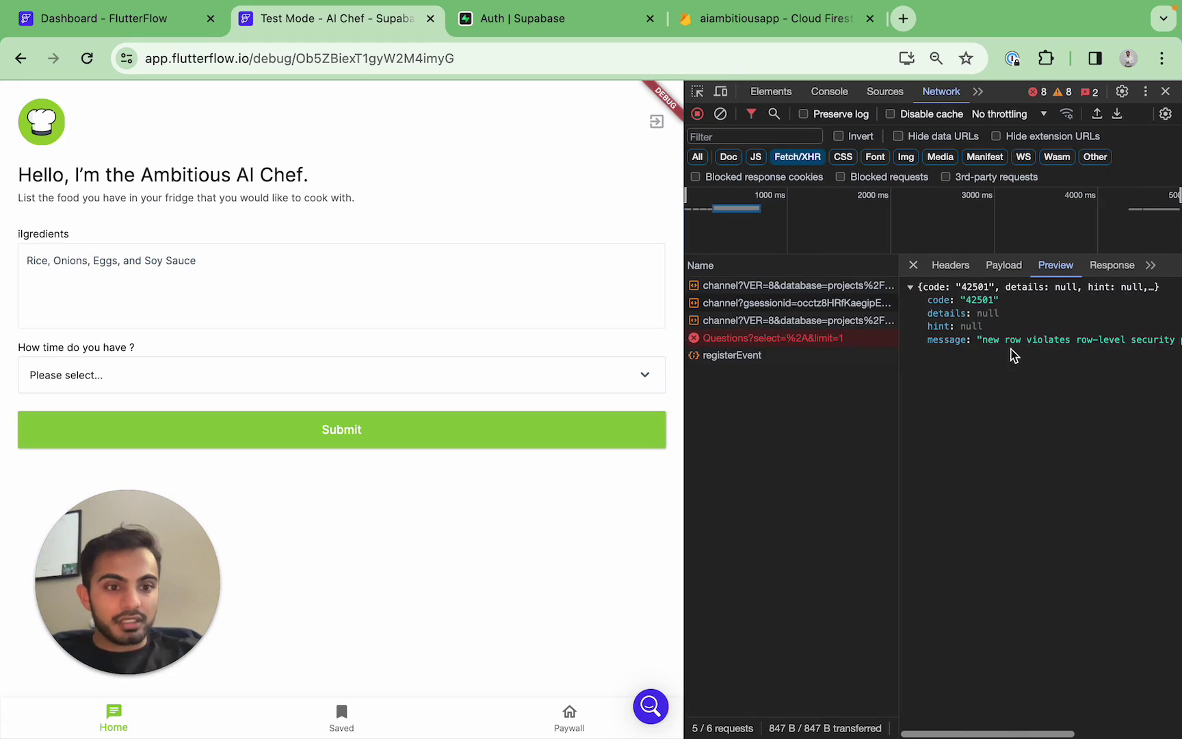
pyautogui.hscroll(5, 1015, 351)
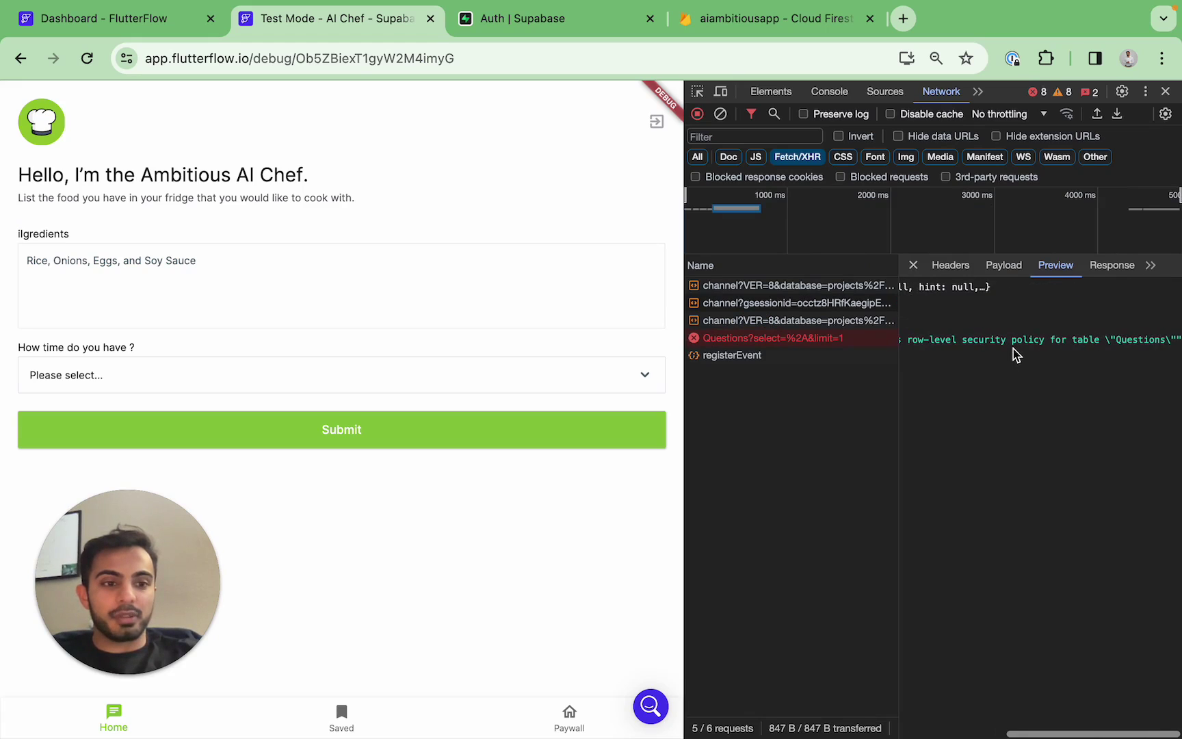
pyautogui.hscroll(-5, 1015, 352)
# Switch to Supabase and check the editable settings of the Questions table's read access policy, closing them unchanged
pyautogui.click(572, 30)
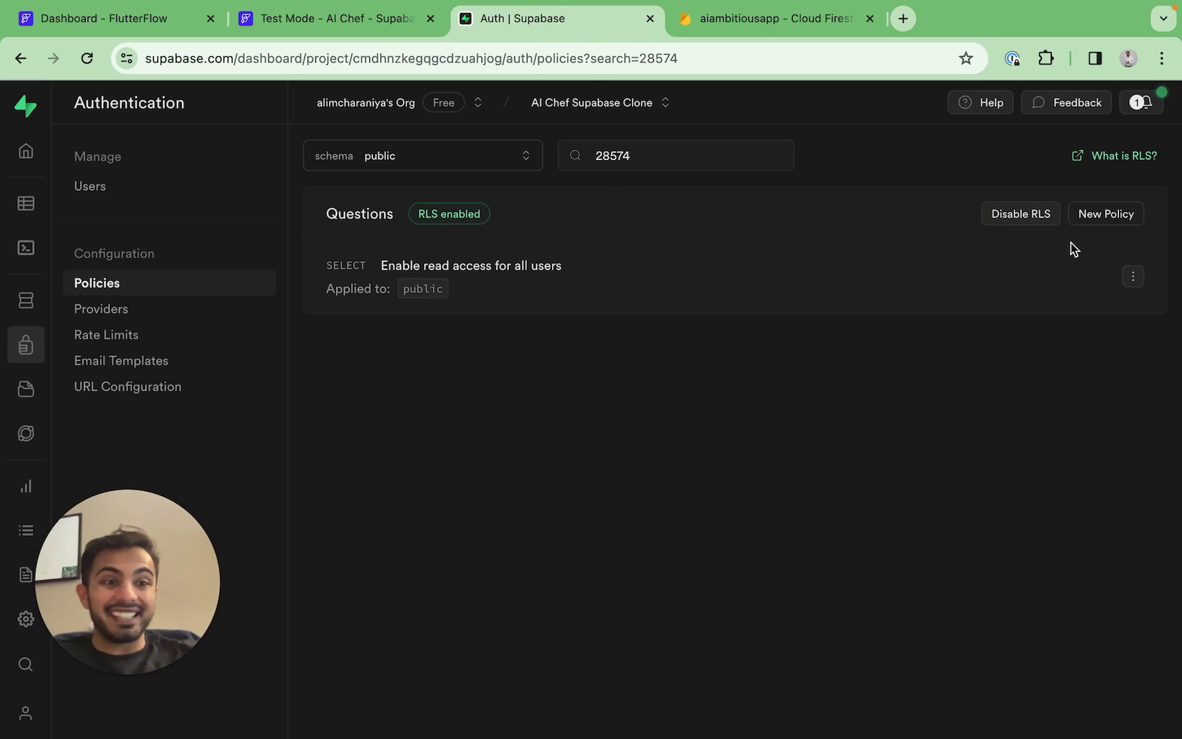
pyautogui.click(1131, 277)
pyautogui.click(1053, 313)
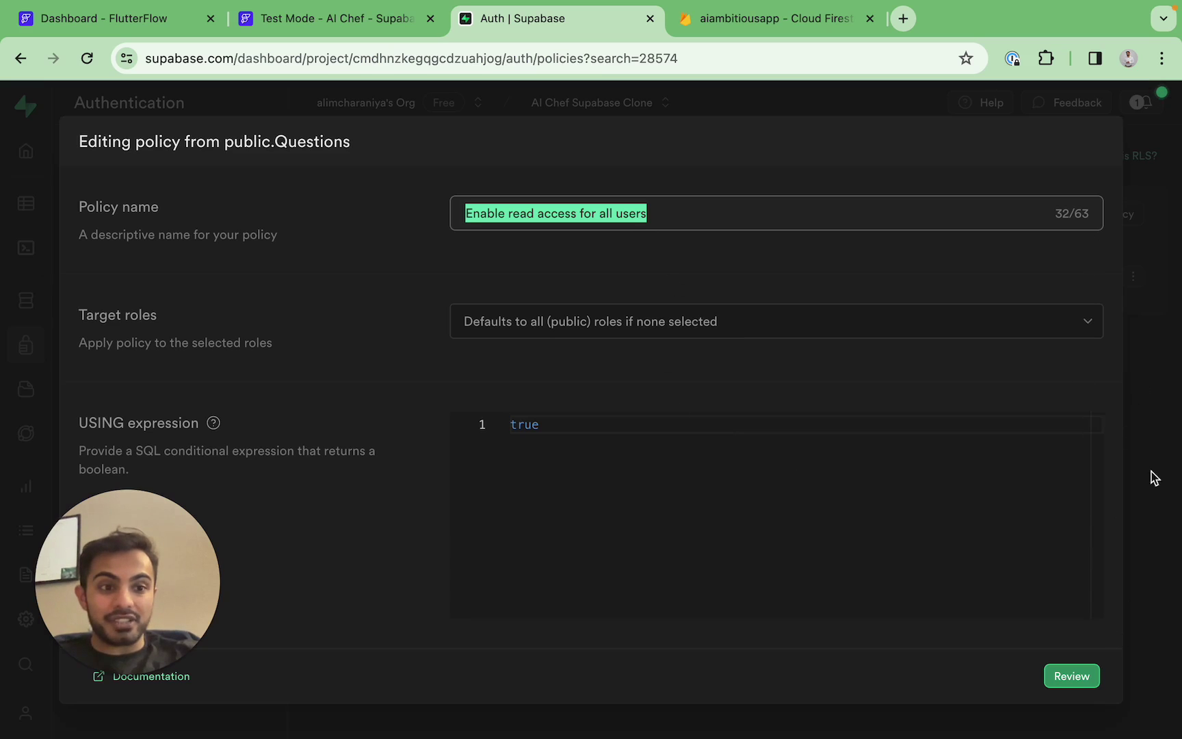
pyautogui.click(1160, 500)
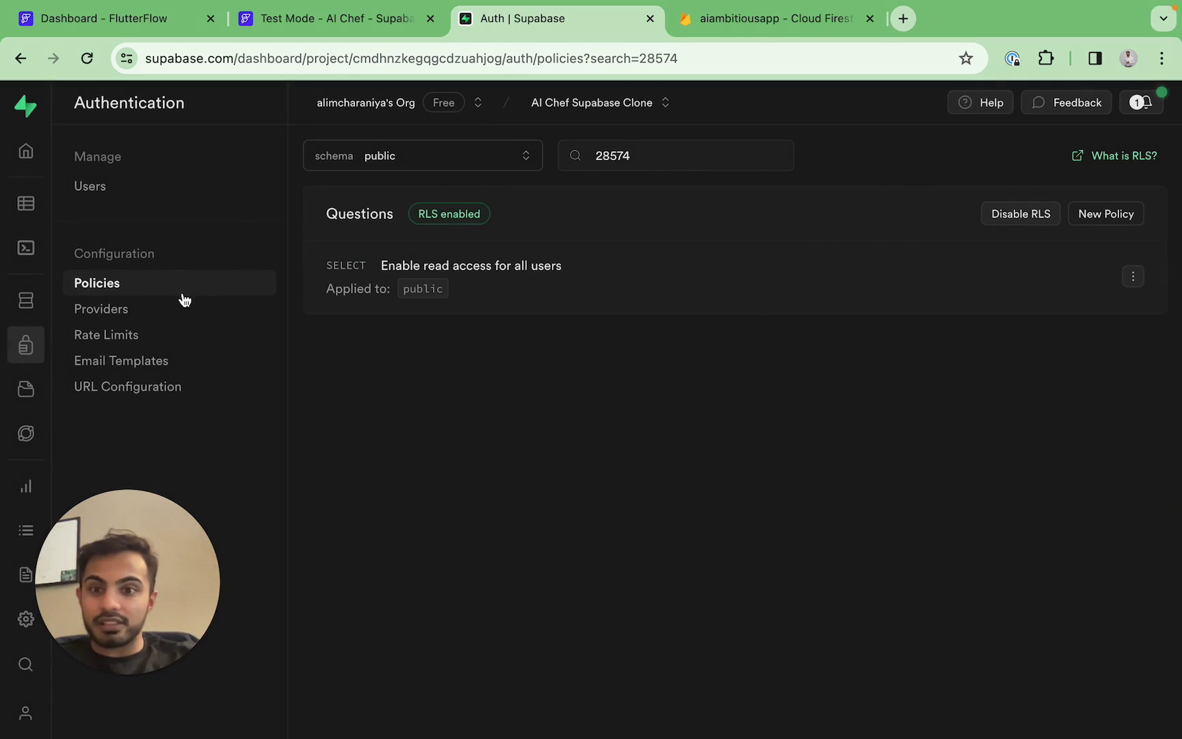
# View the Questions table's policies from the Table Editor and open the read access policy for editing
pyautogui.click(26, 203)
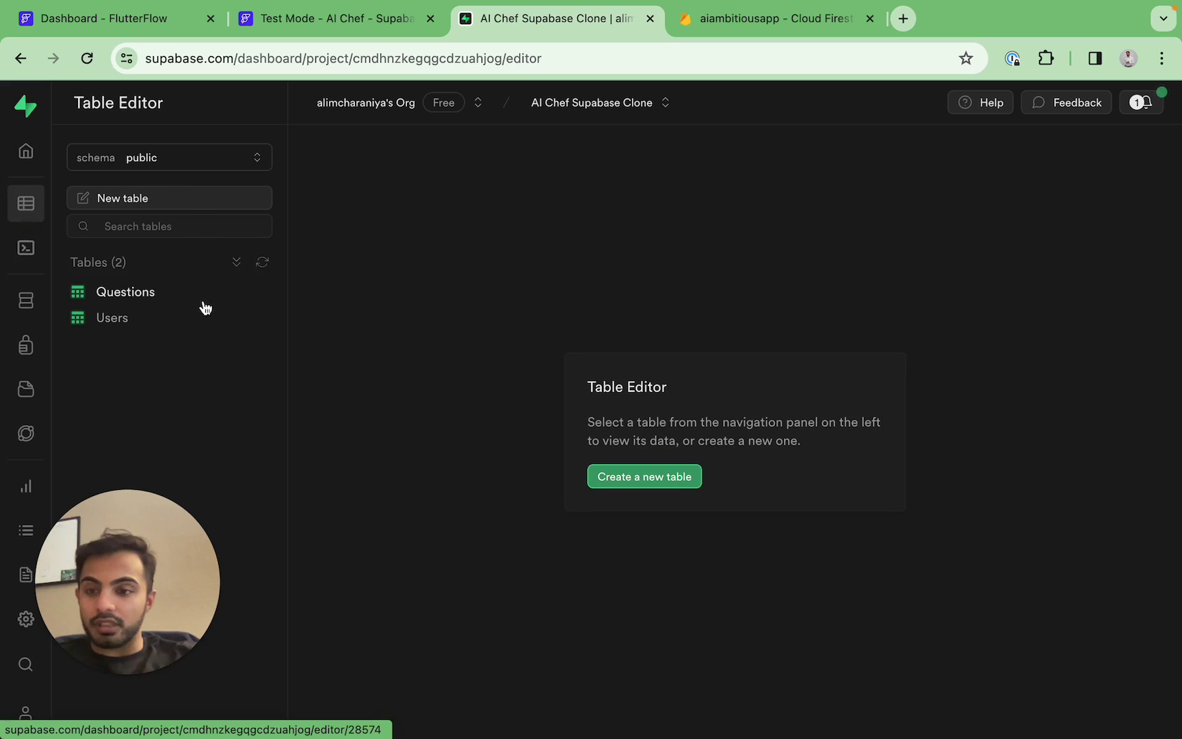
pyautogui.click(204, 302)
pyautogui.click(261, 291)
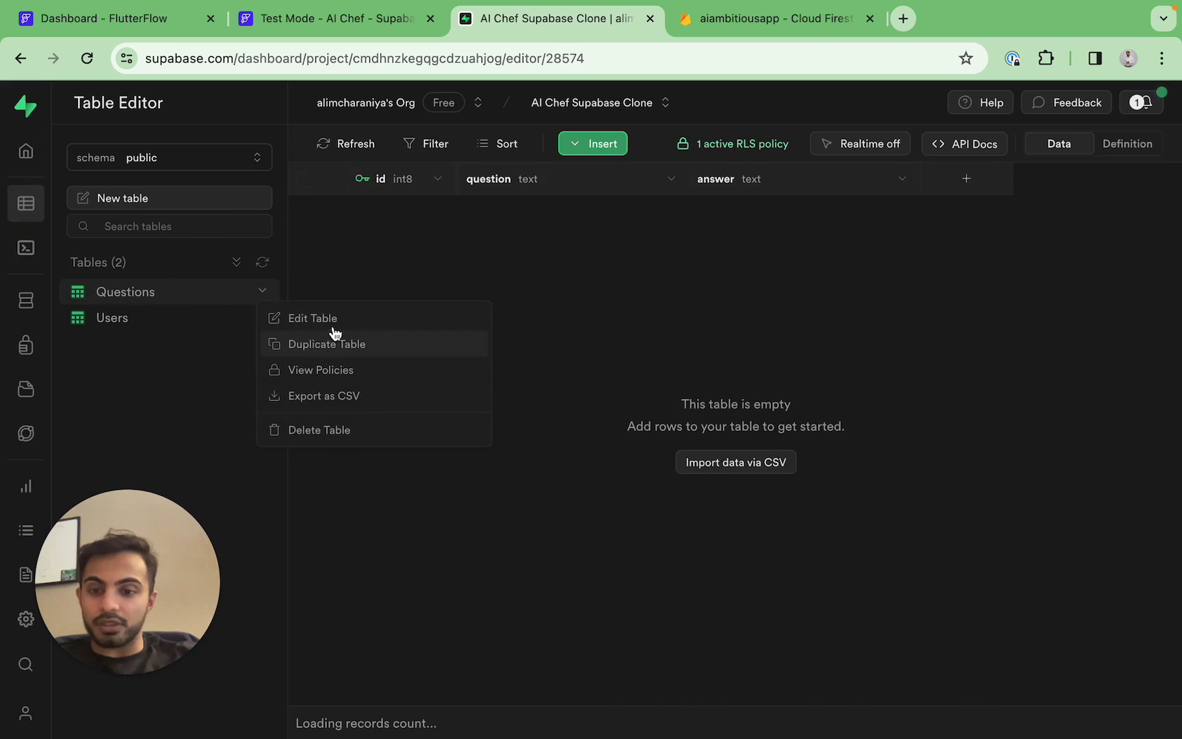
pyautogui.click(359, 381)
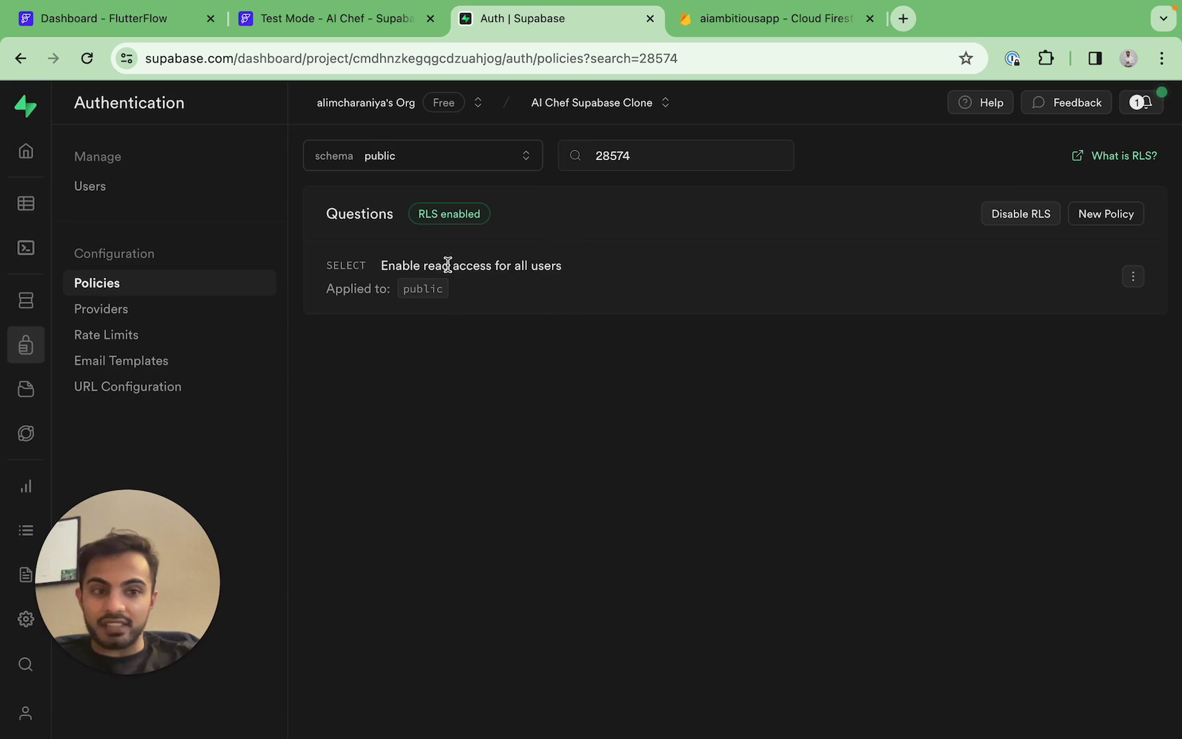
pyautogui.click(1128, 274)
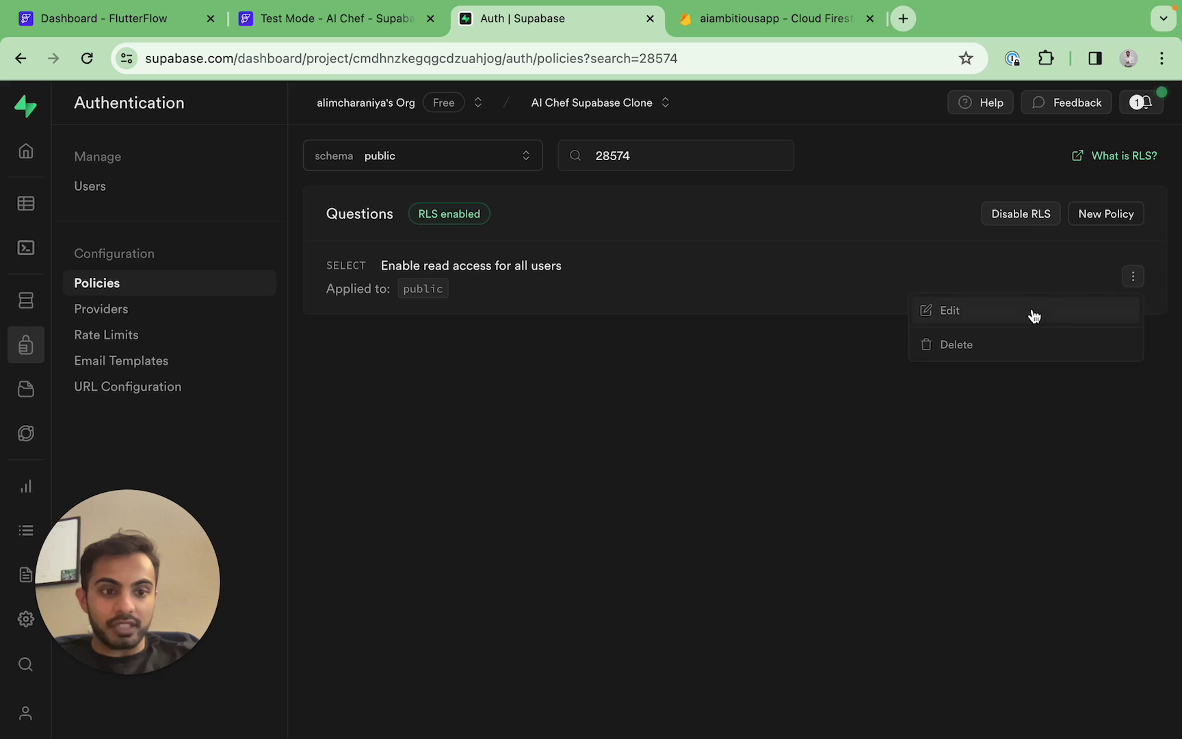
pyautogui.click(1035, 314)
pyautogui.click(821, 392)
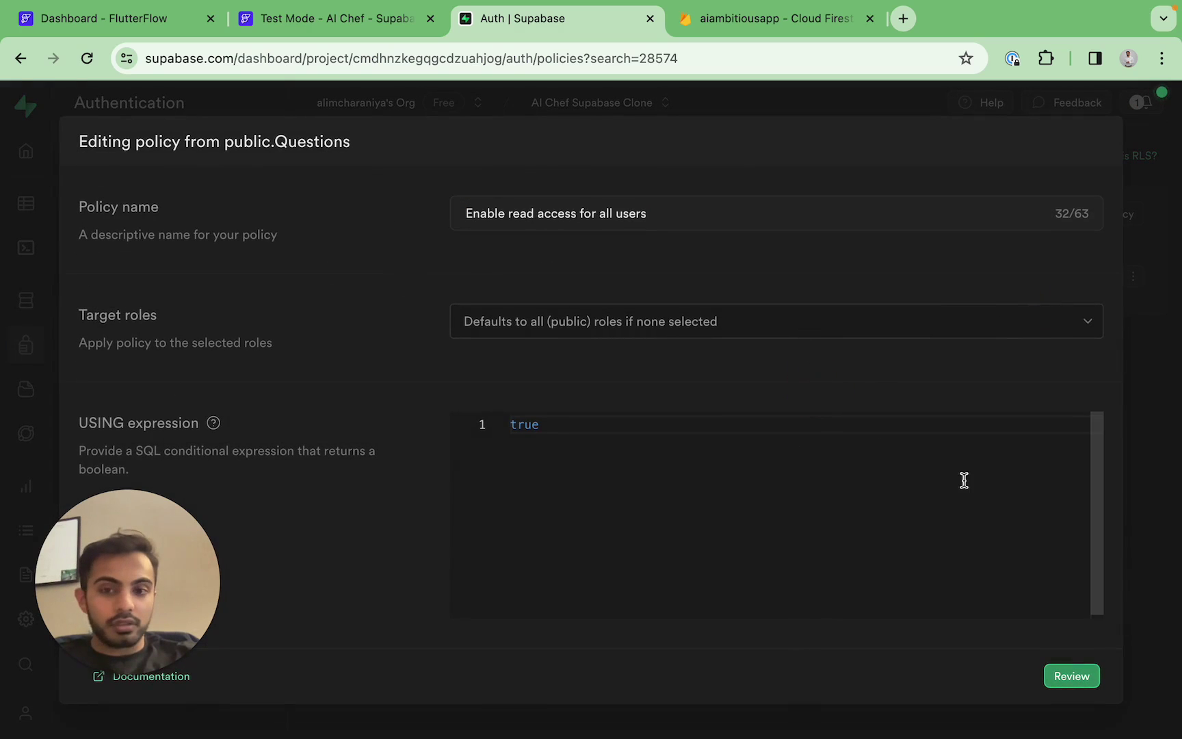
# Close the policy editor and delete the Questions table's "Enable read access for all users" policy
pyautogui.click(871, 327)
pyautogui.click(871, 274)
pyautogui.press('Escape')
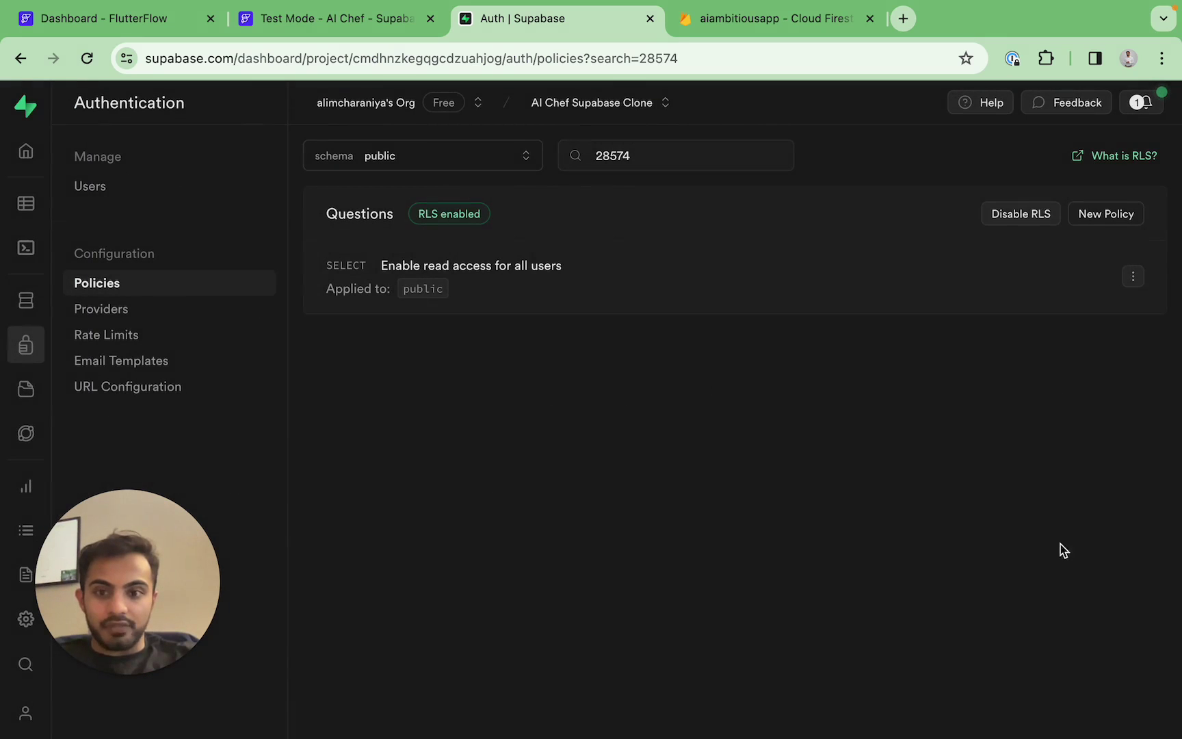
pyautogui.click(1132, 276)
pyautogui.click(1013, 342)
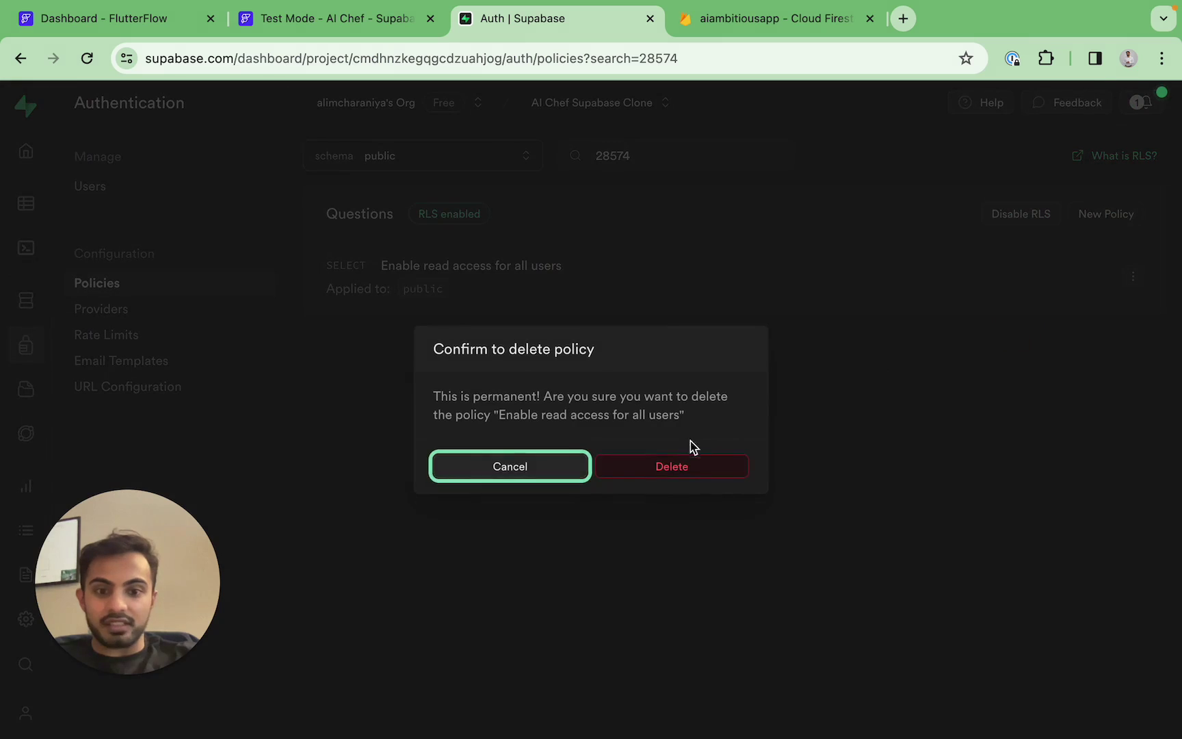
pyautogui.click(681, 469)
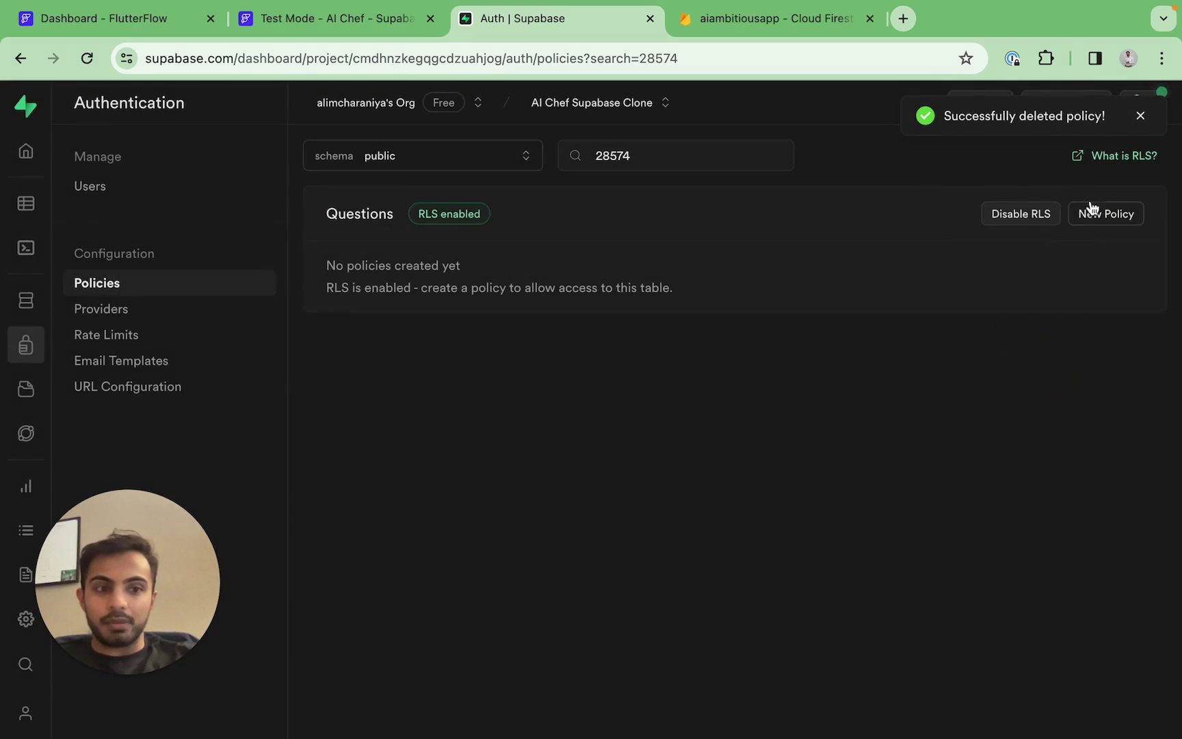
pyautogui.click(1092, 228)
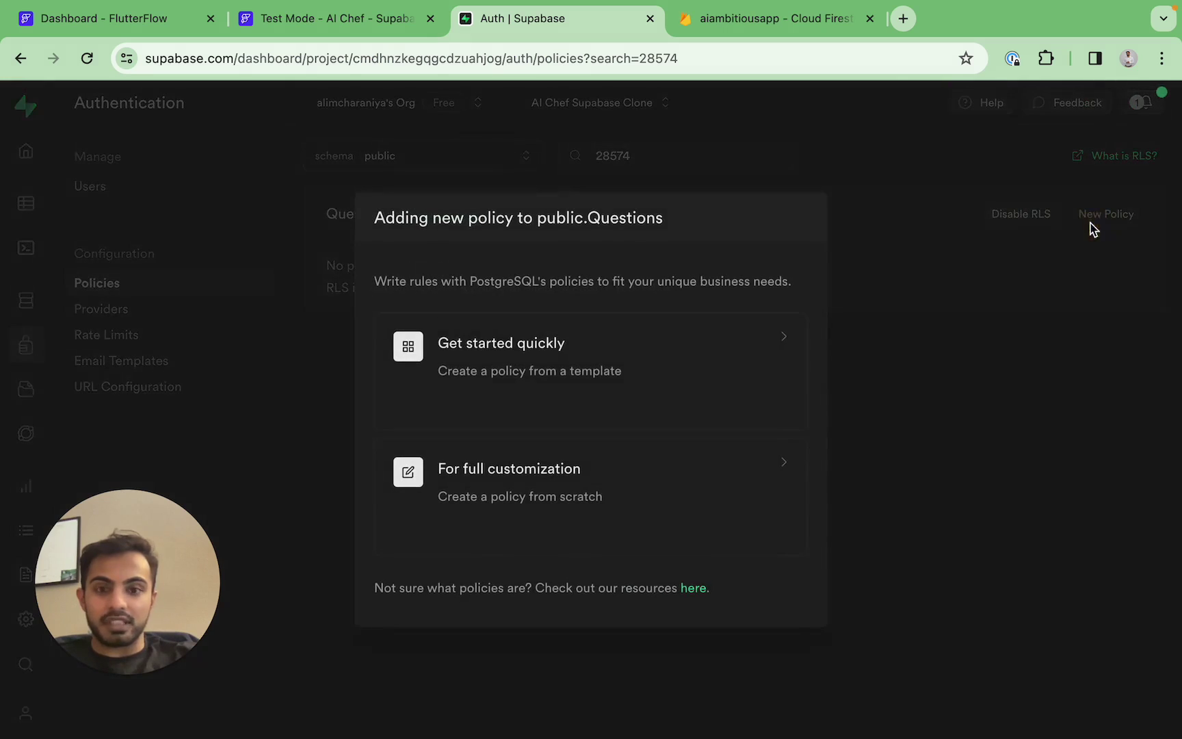
pyautogui.click(639, 351)
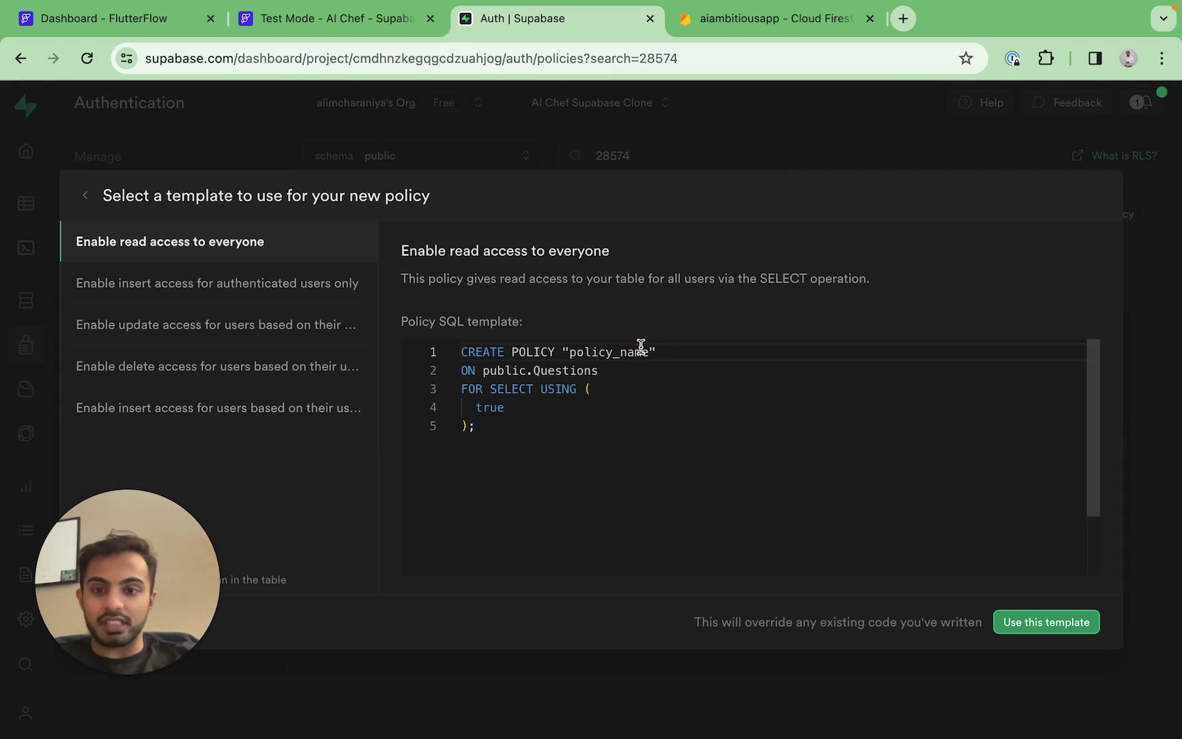
pyautogui.click(288, 248)
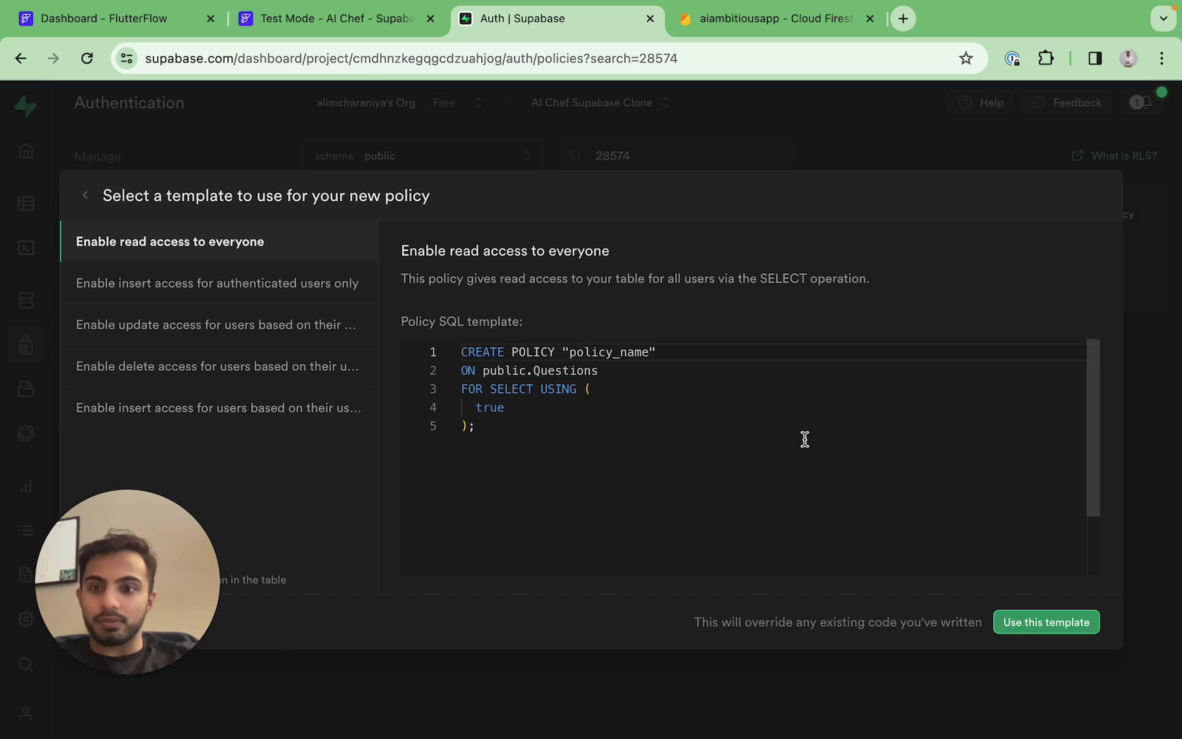
pyautogui.click(1062, 623)
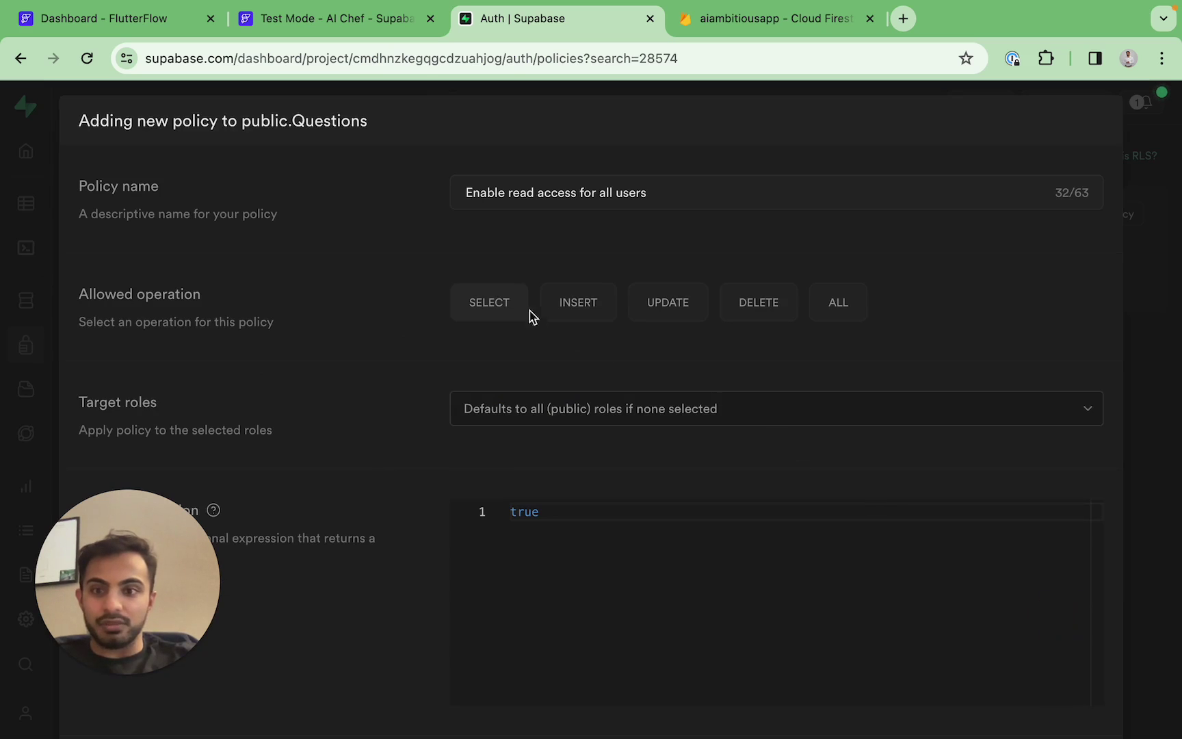
pyautogui.click(566, 311)
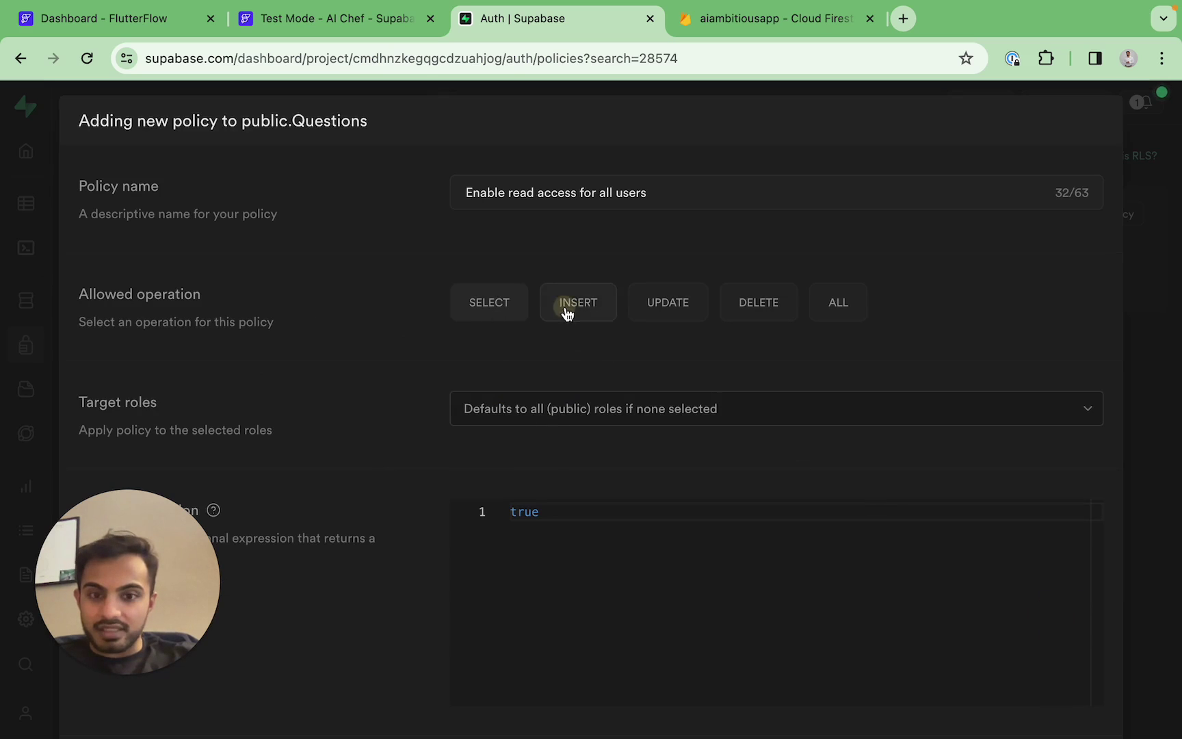
pyautogui.scroll(-2, 562, 359)
pyautogui.click(507, 247)
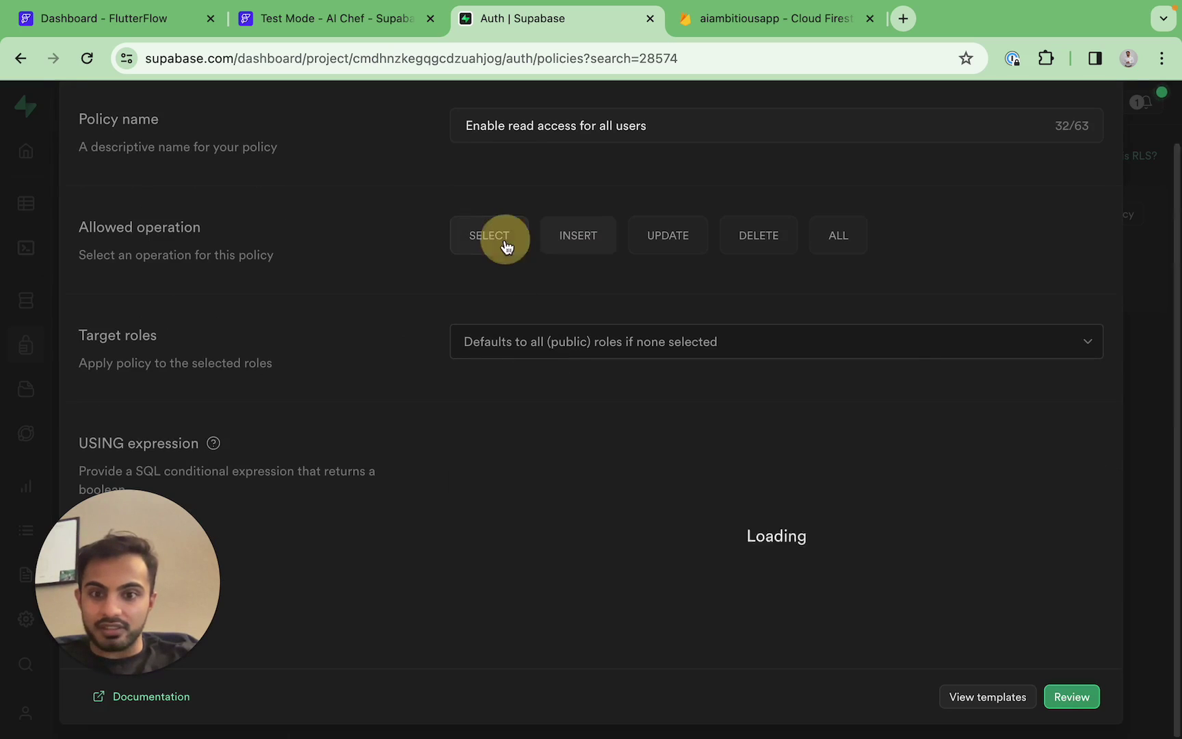
pyautogui.click(549, 246)
pyautogui.click(477, 243)
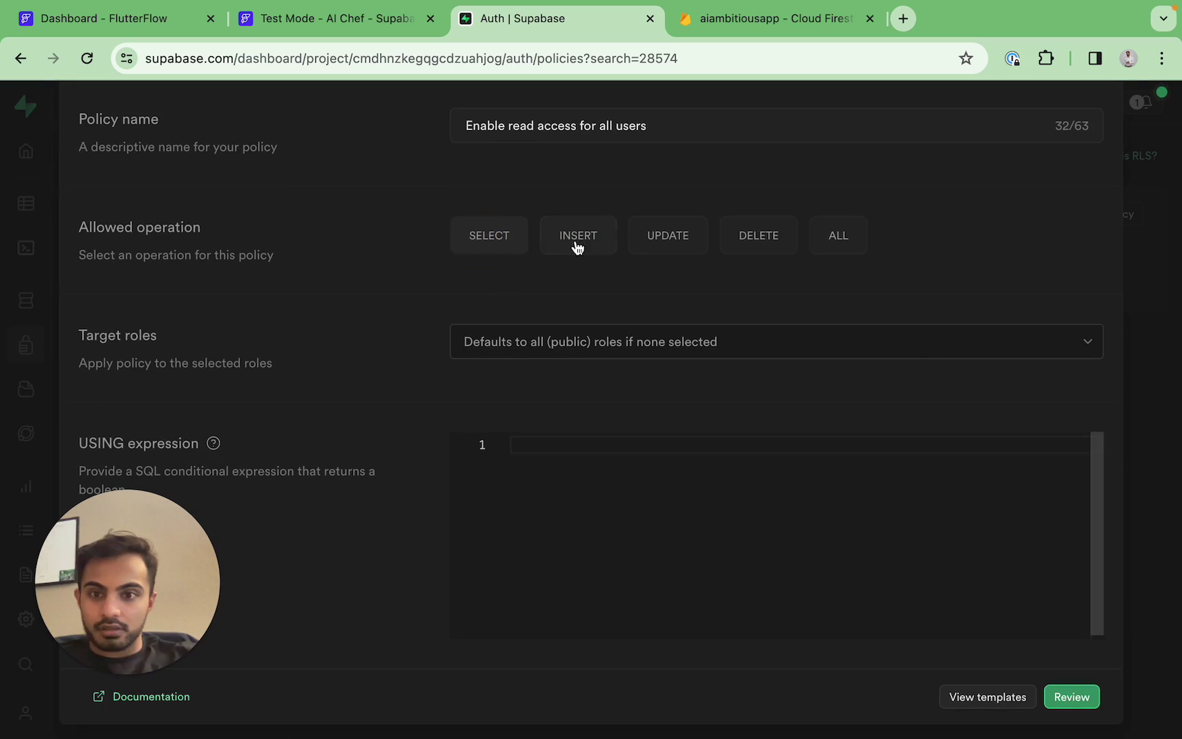
pyautogui.click(513, 241)
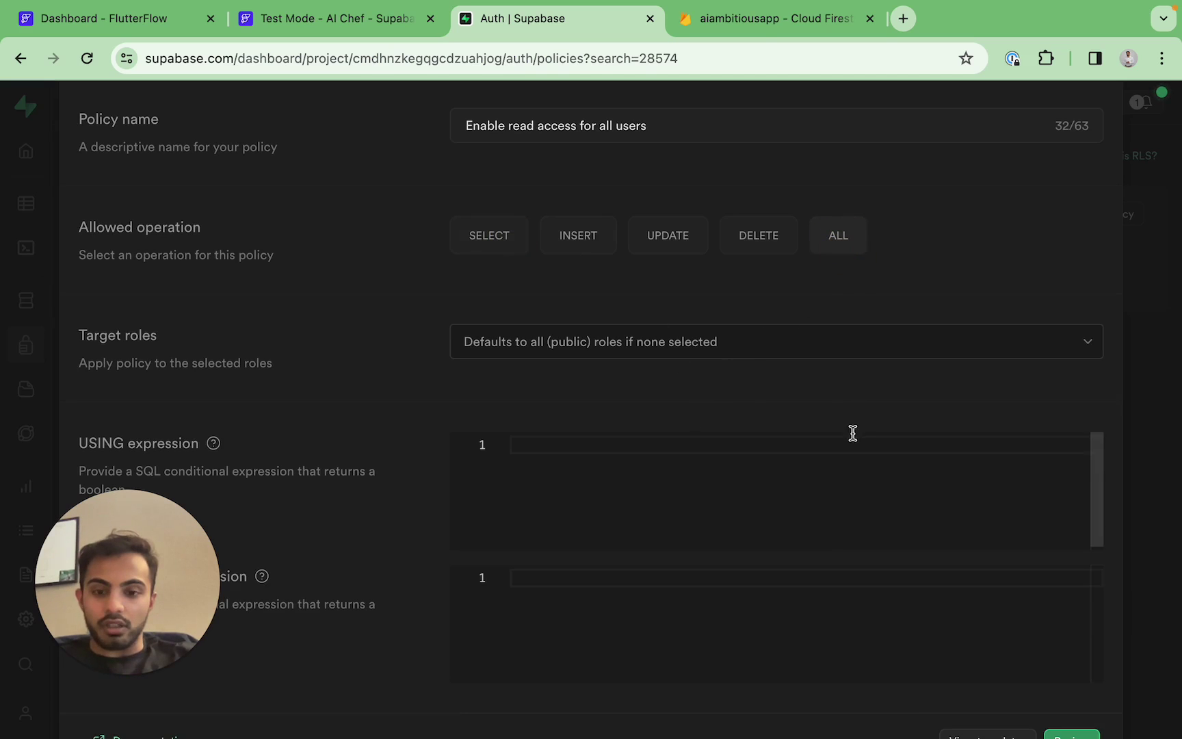
pyautogui.scroll(-1, 1030, 693)
pyautogui.click(1072, 696)
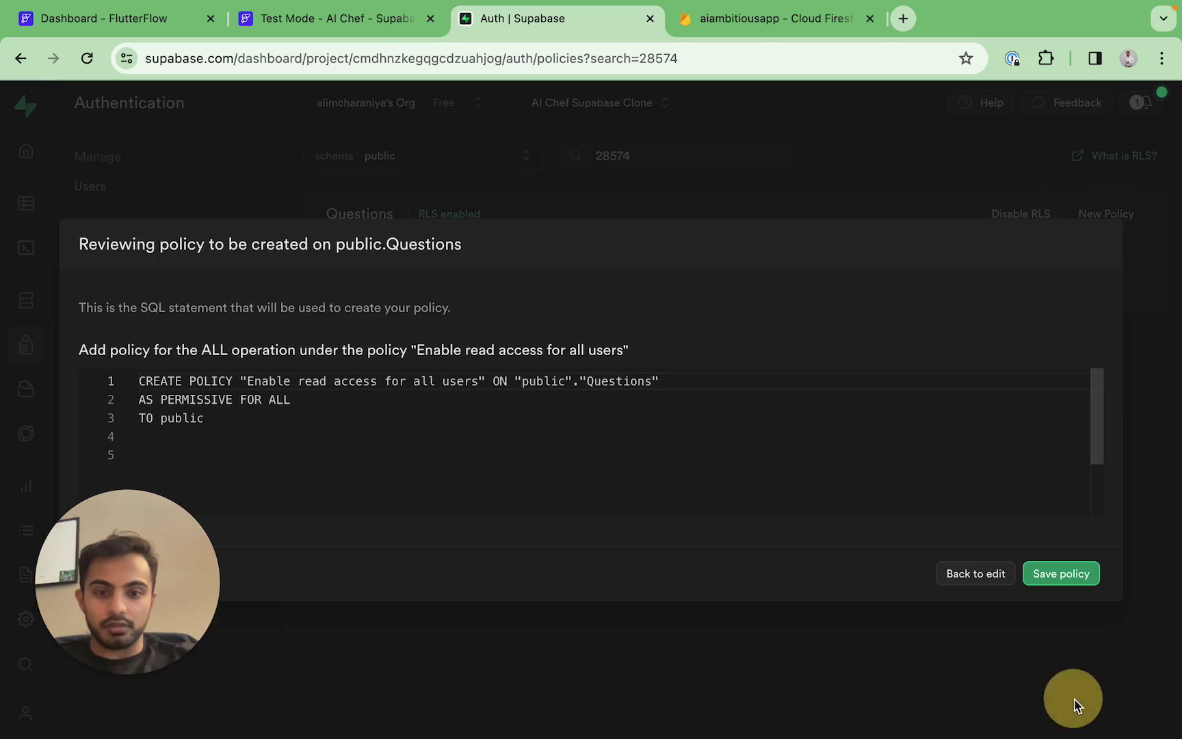
pyautogui.click(288, 416)
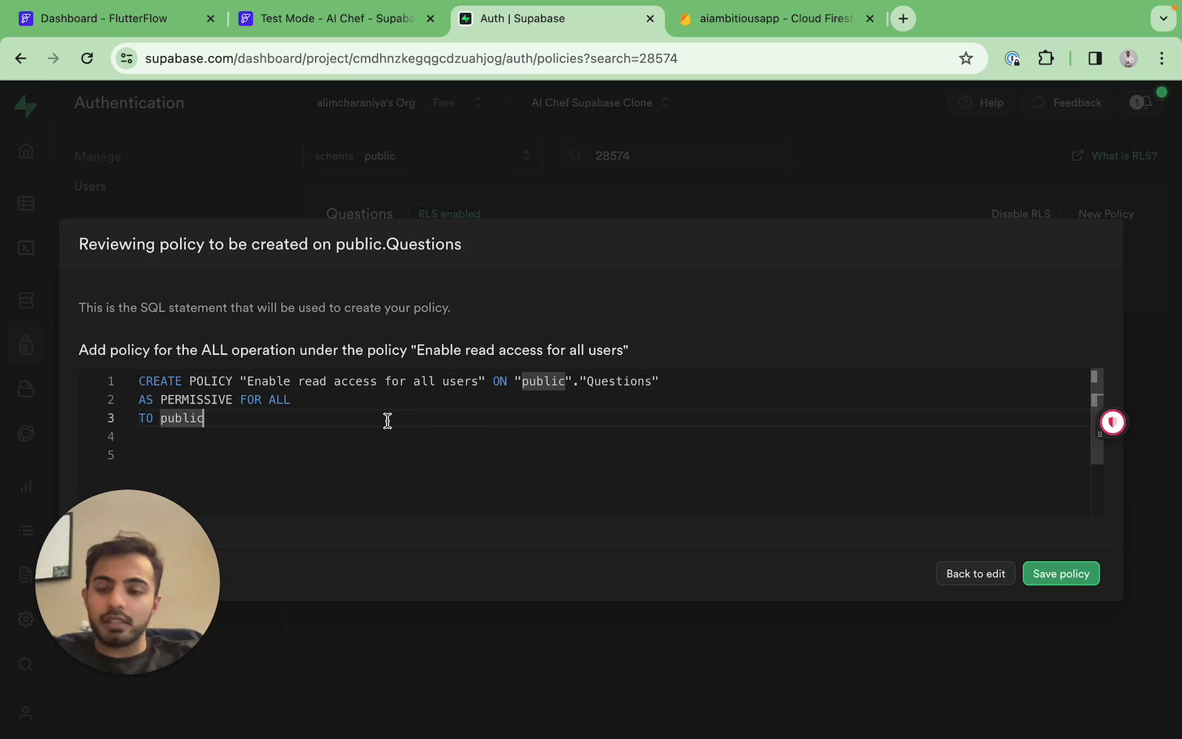
pyautogui.click(386, 419)
pyautogui.click(967, 577)
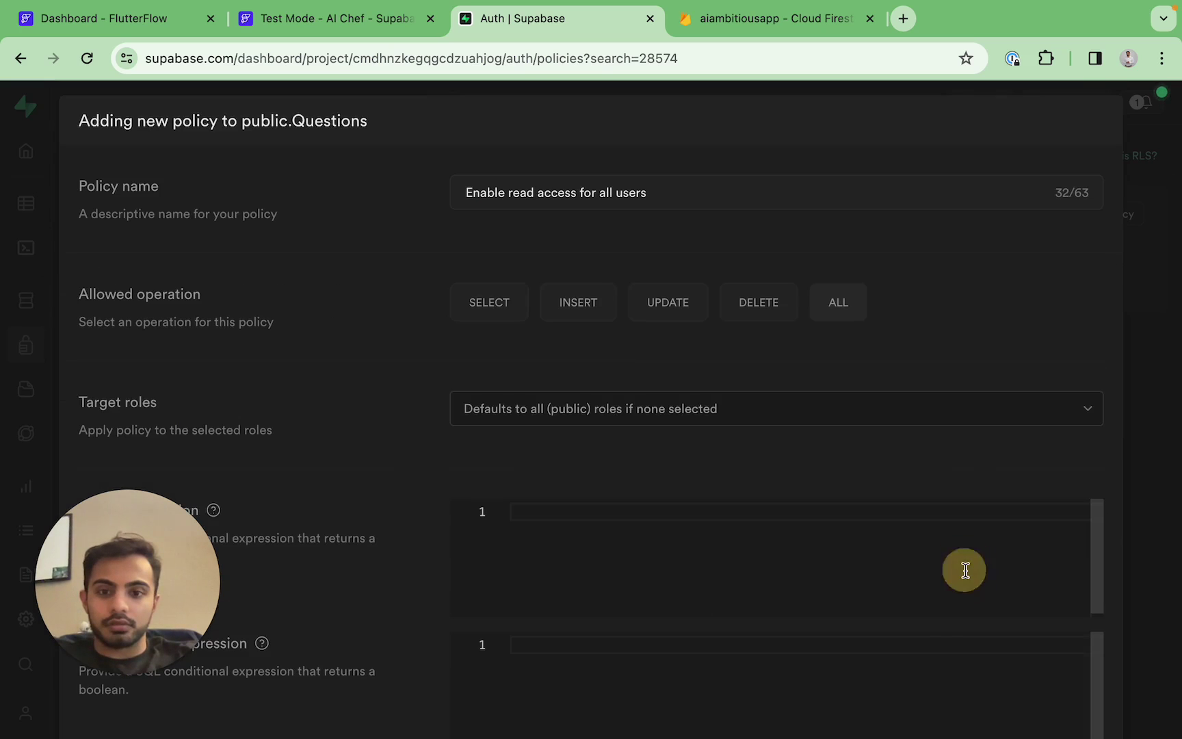
pyautogui.click(1133, 184)
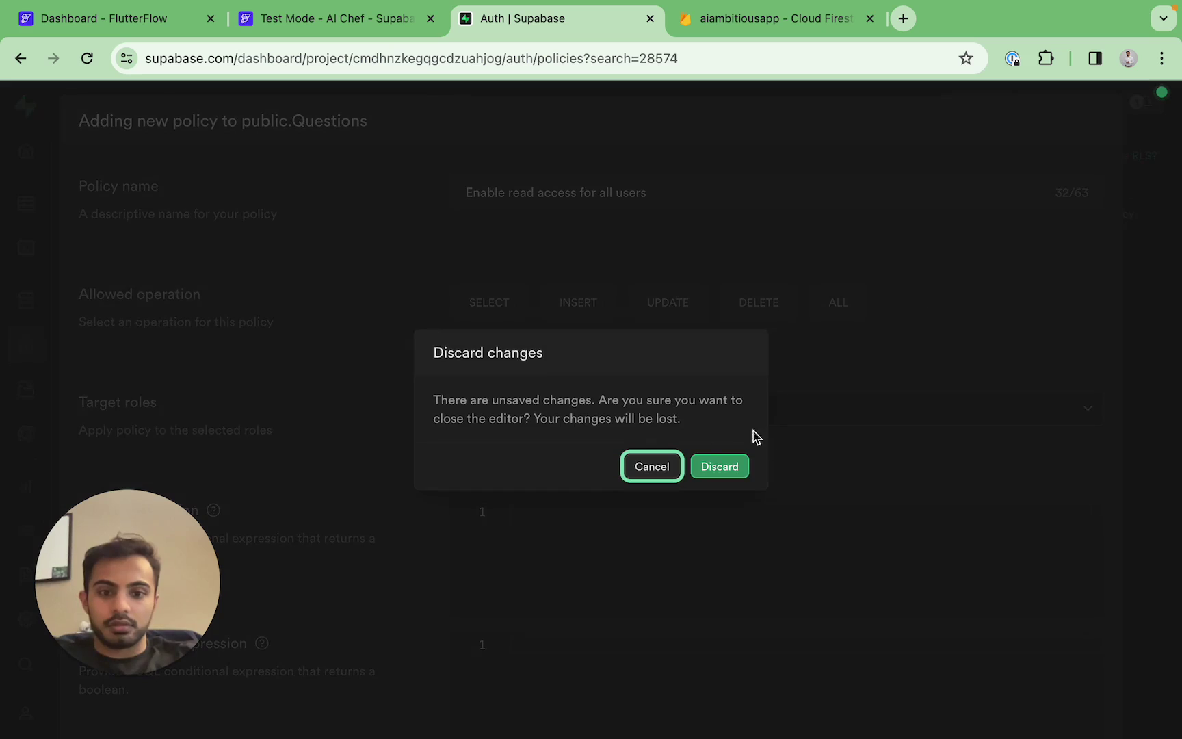
pyautogui.click(740, 469)
# Start a new policy on the Questions table from the "Enable read access to everyone" template, looking over its SQL
pyautogui.click(1105, 214)
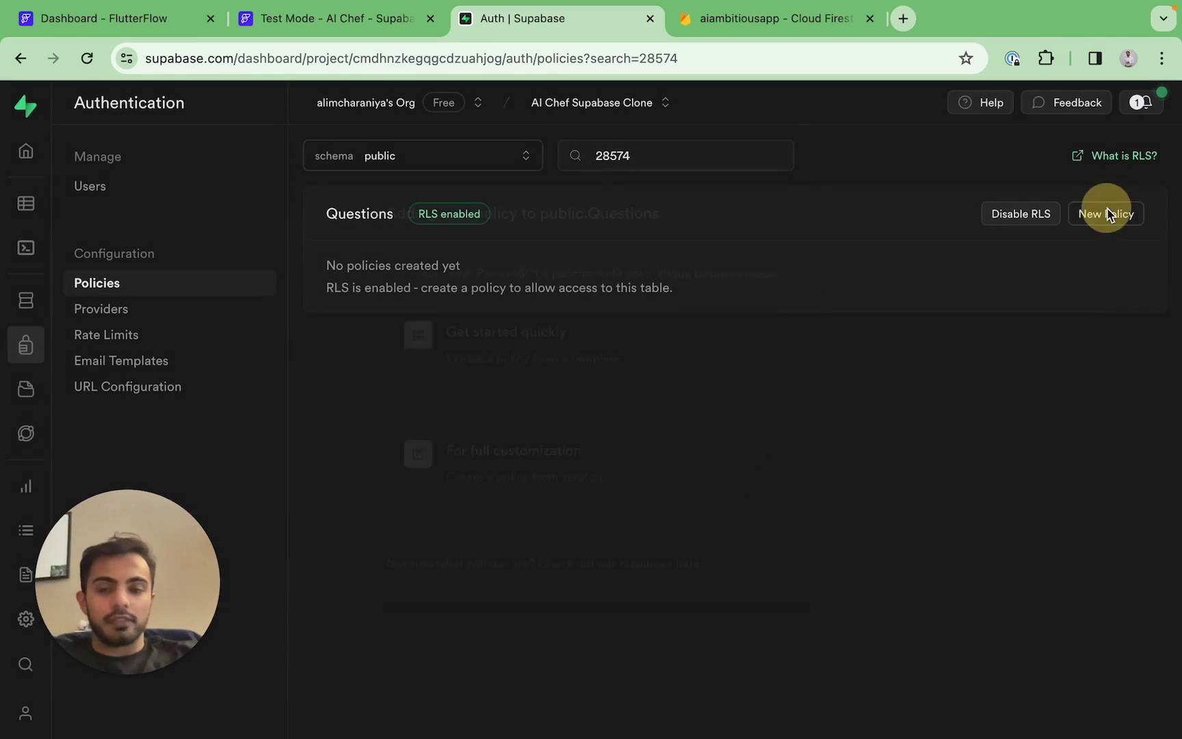
pyautogui.click(602, 346)
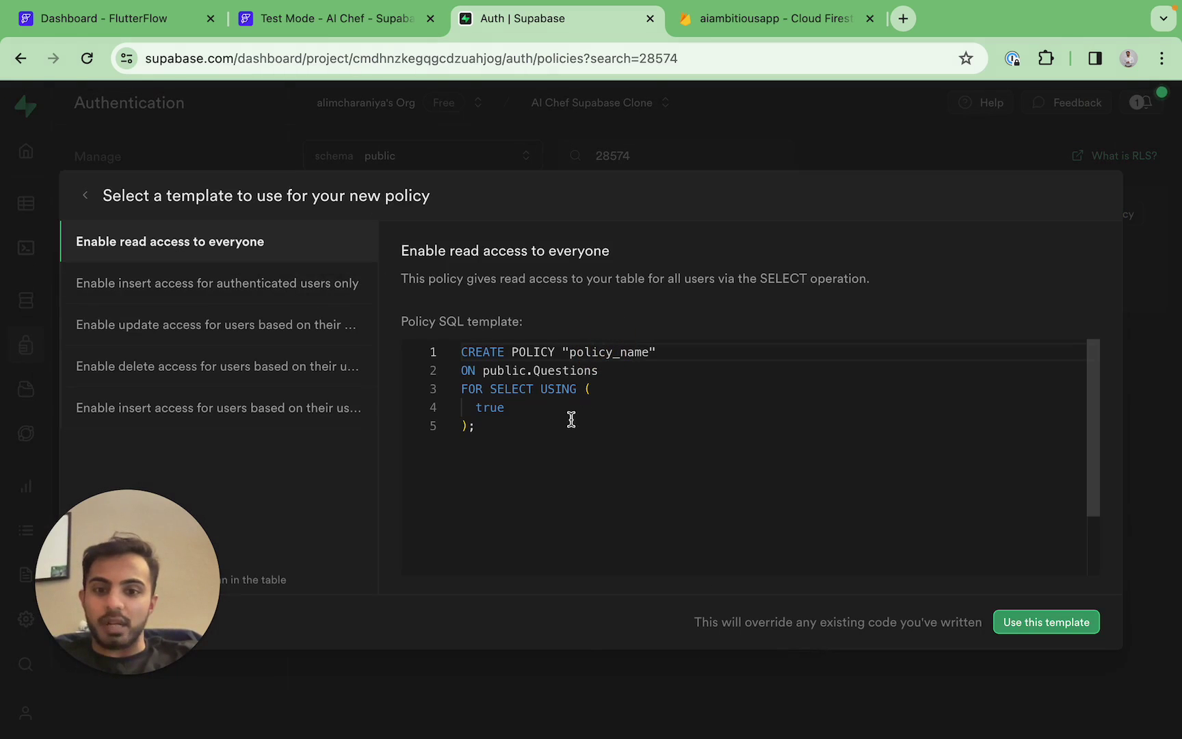
pyautogui.click(491, 390)
pyautogui.moveTo(490, 390); pyautogui.dragTo(533, 390)
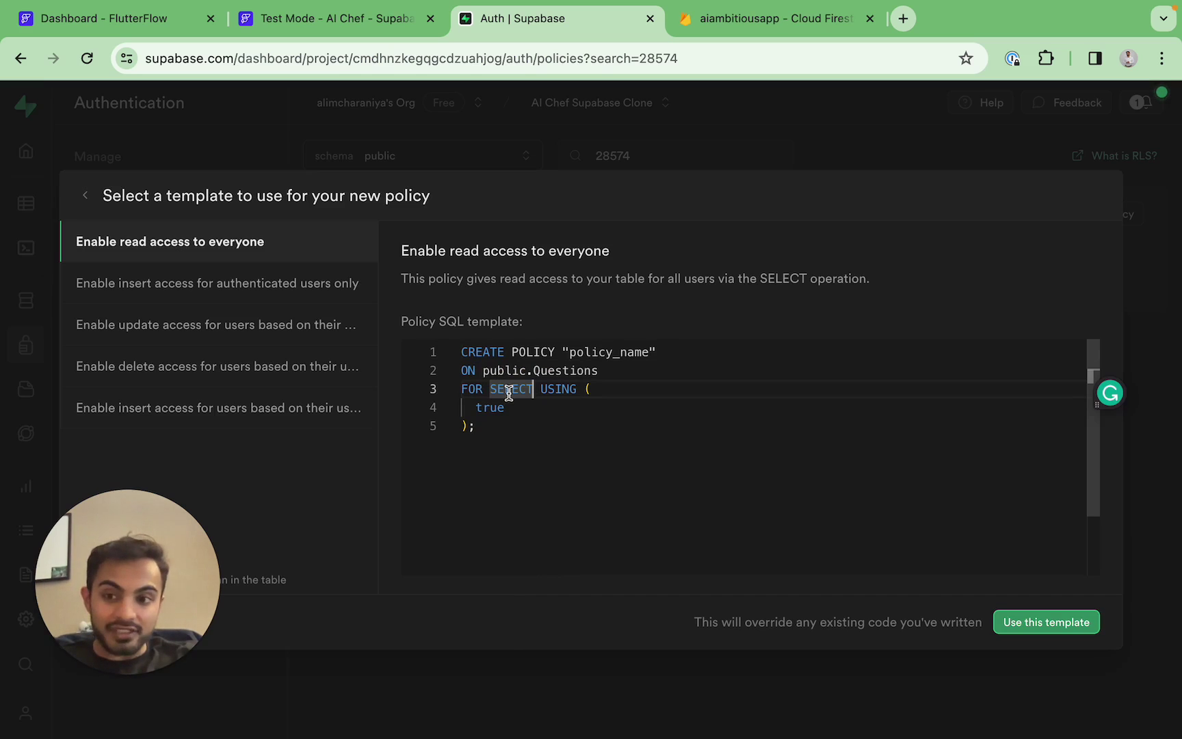
pyautogui.click(507, 430)
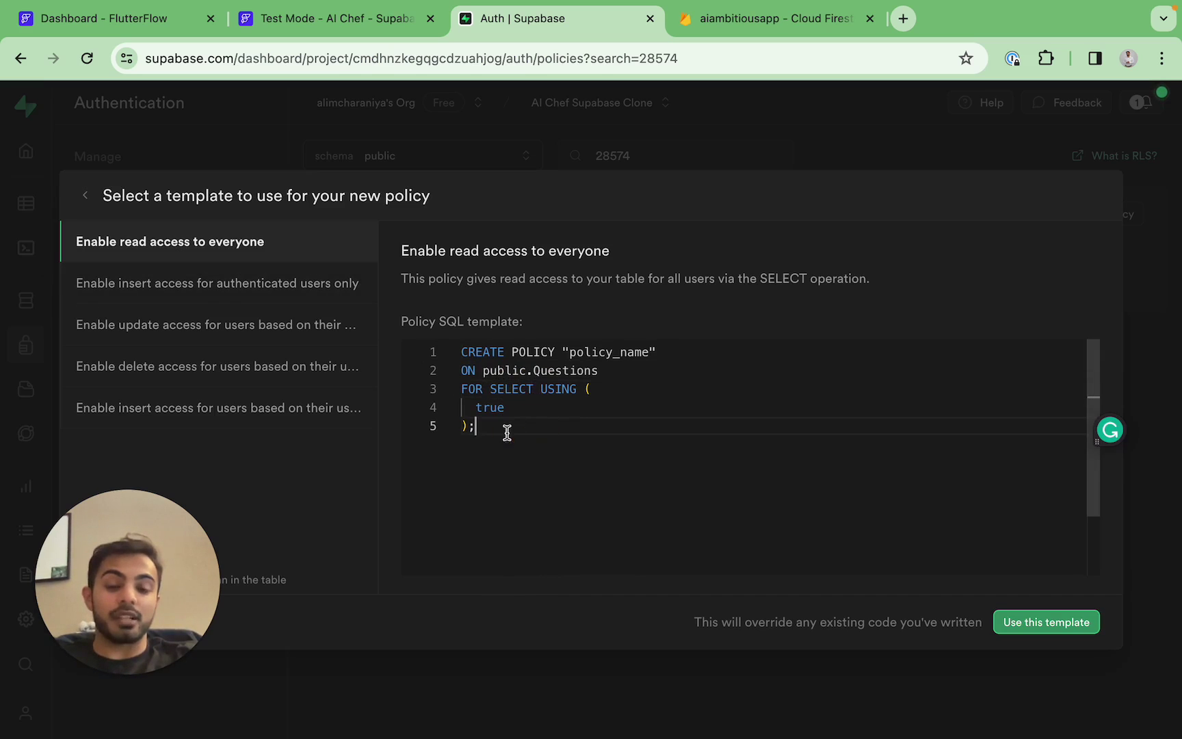
pyautogui.moveTo(507, 429); pyautogui.dragTo(452, 346)
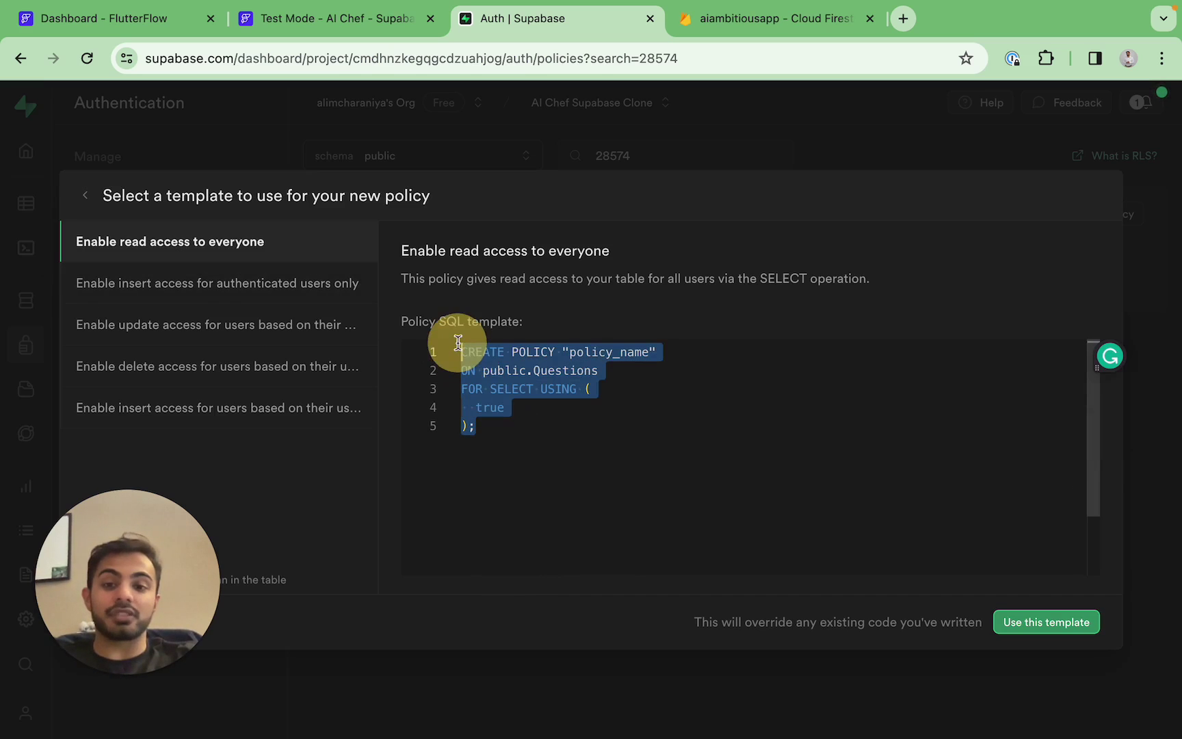
pyautogui.click(528, 418)
pyautogui.click(1027, 623)
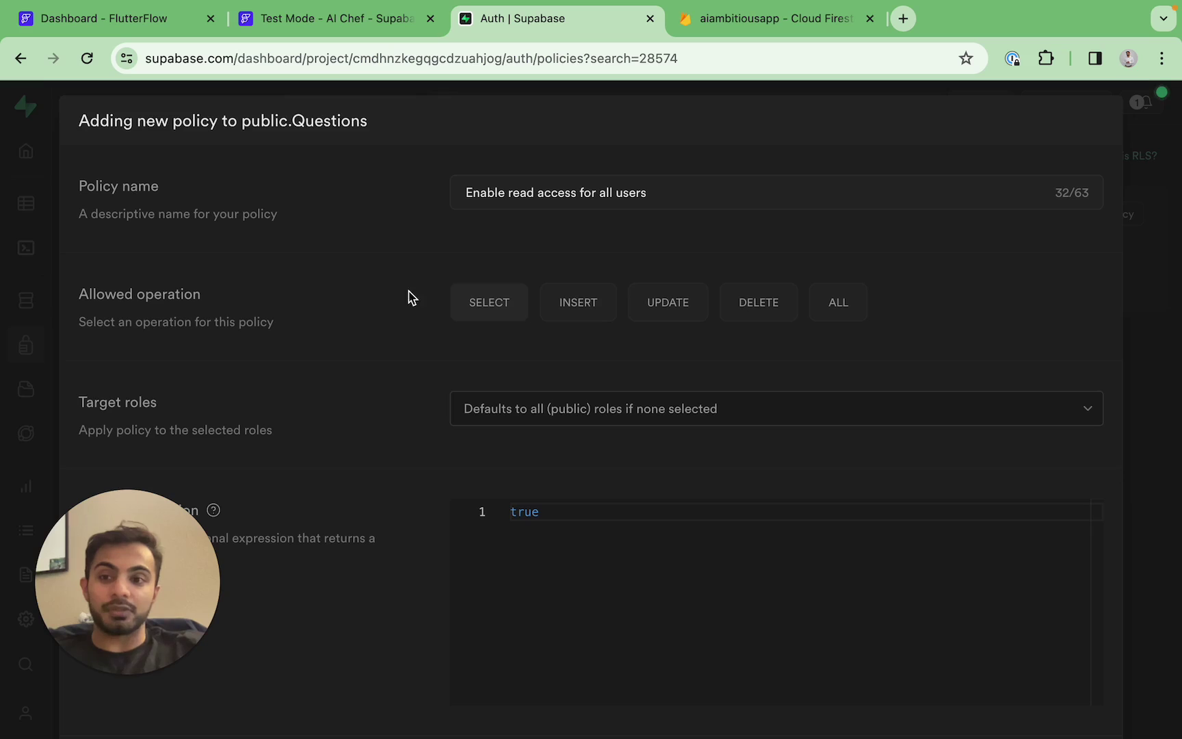
# Set the policy's allowed operation to ALL, review the generated SQL statement and save the policy
pyautogui.click(849, 307)
pyautogui.scroll(-2, 884, 404)
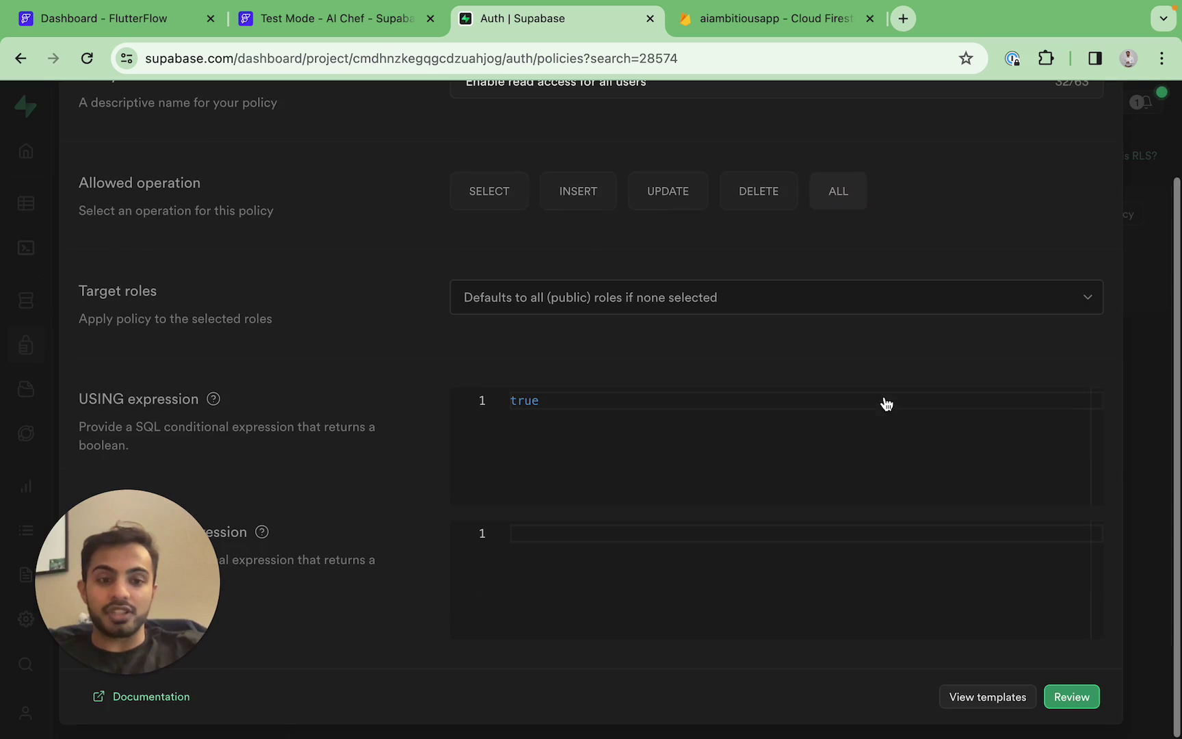
pyautogui.click(1062, 696)
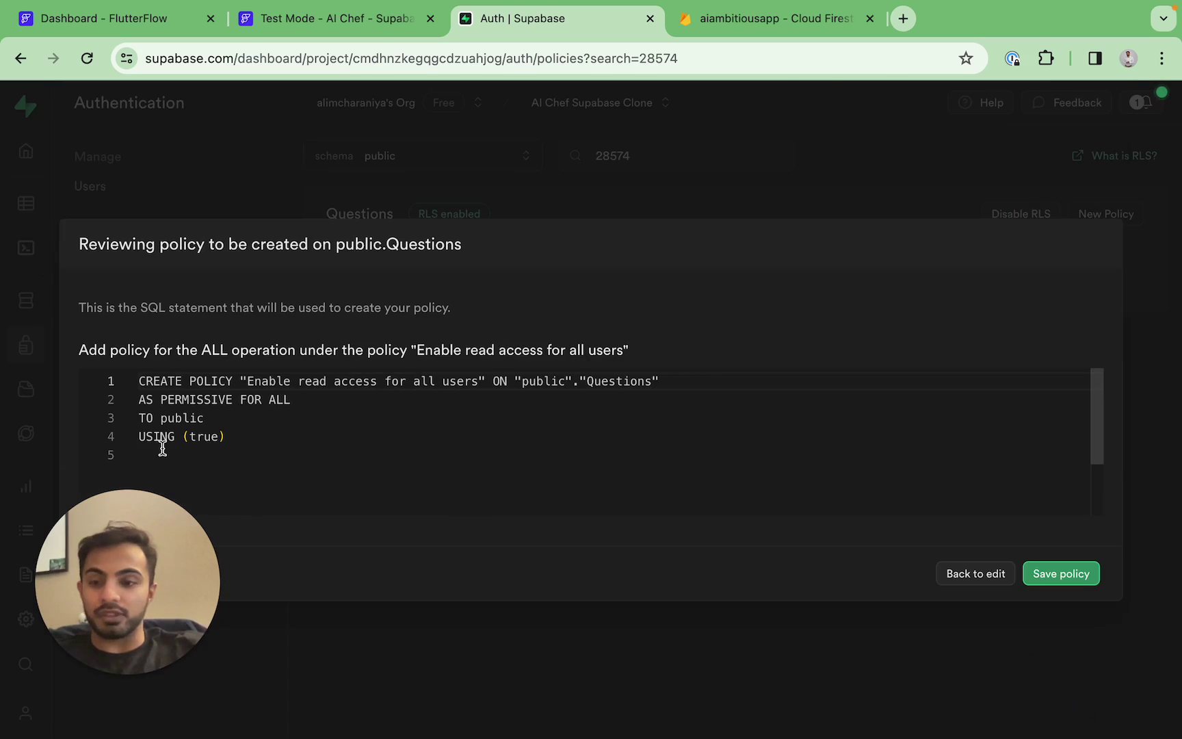
pyautogui.moveTo(137, 400); pyautogui.dragTo(290, 399)
pyautogui.click(293, 403)
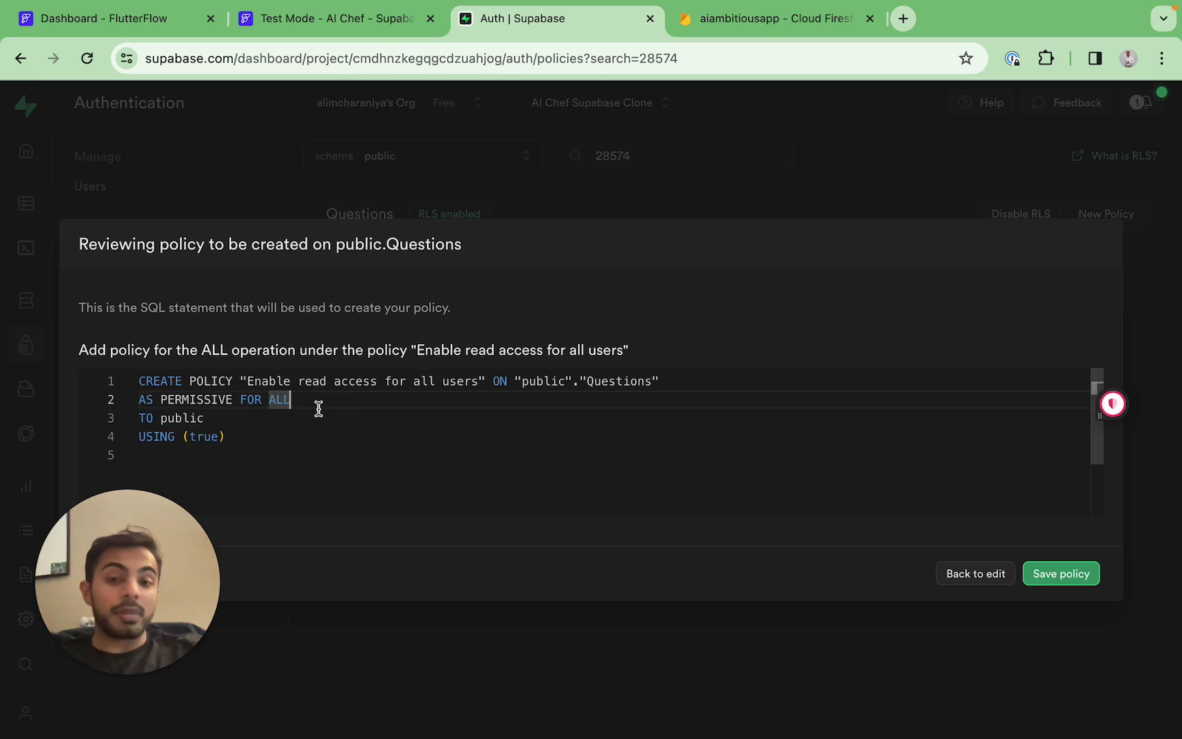
pyautogui.click(318, 408)
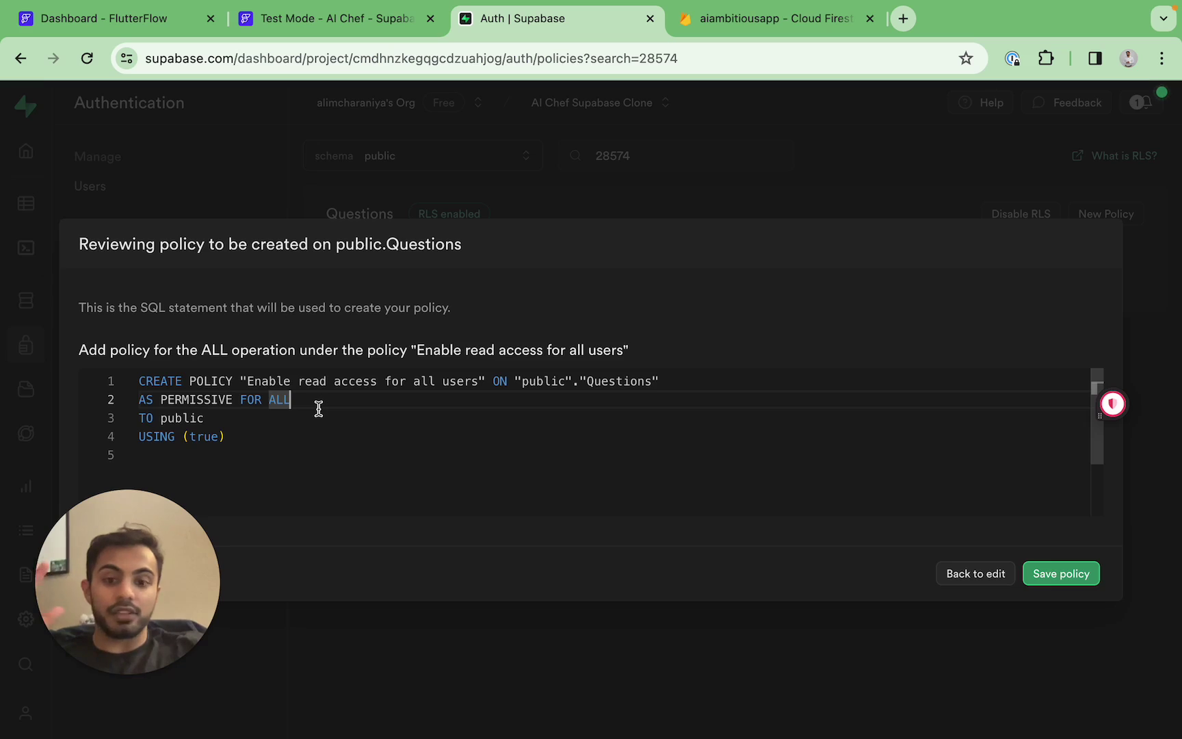
pyautogui.moveTo(317, 409); pyautogui.dragTo(277, 401)
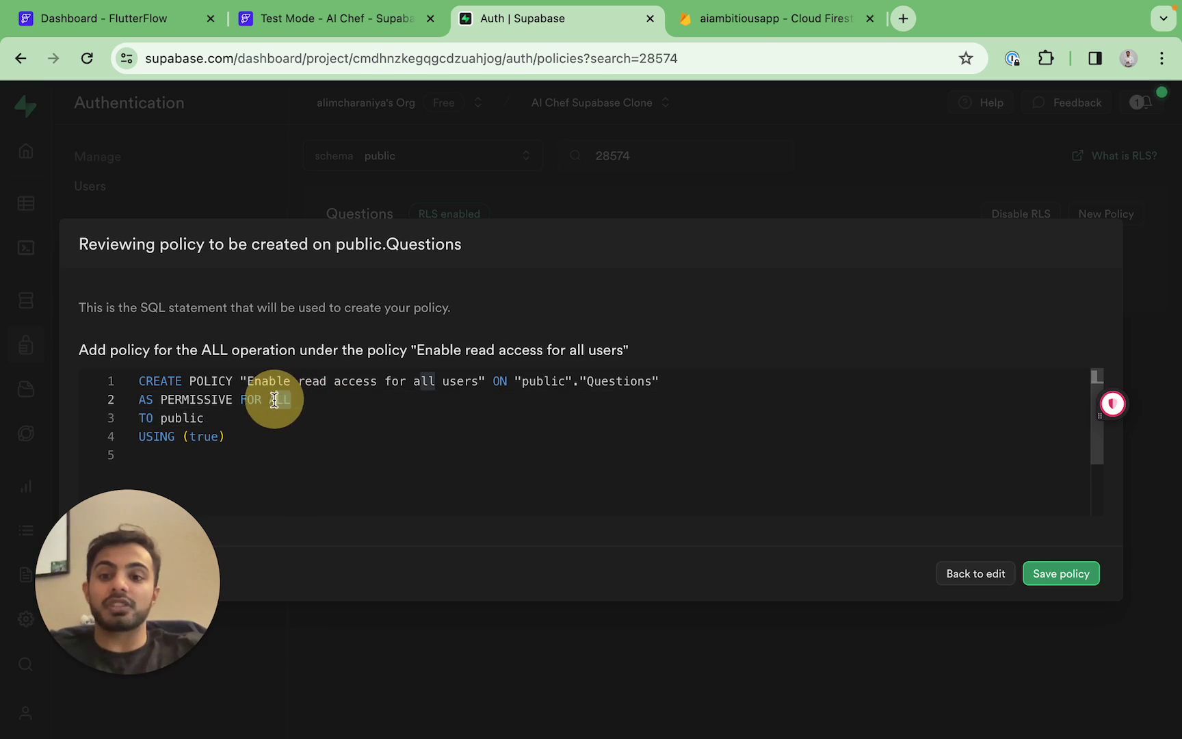
pyautogui.click(1057, 574)
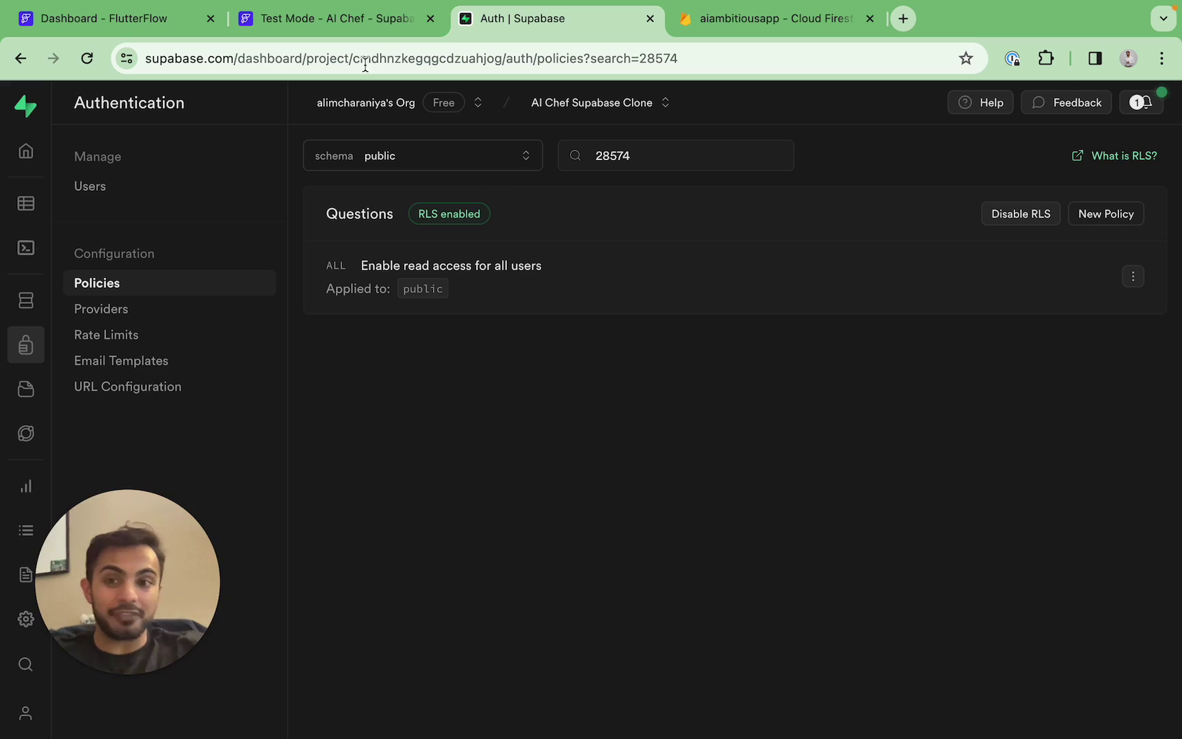
# Switch to the test mode app, generate a 10-minute recipe from "rice eggs onions" and save it
pyautogui.click(318, 19)
pyautogui.click(353, 297)
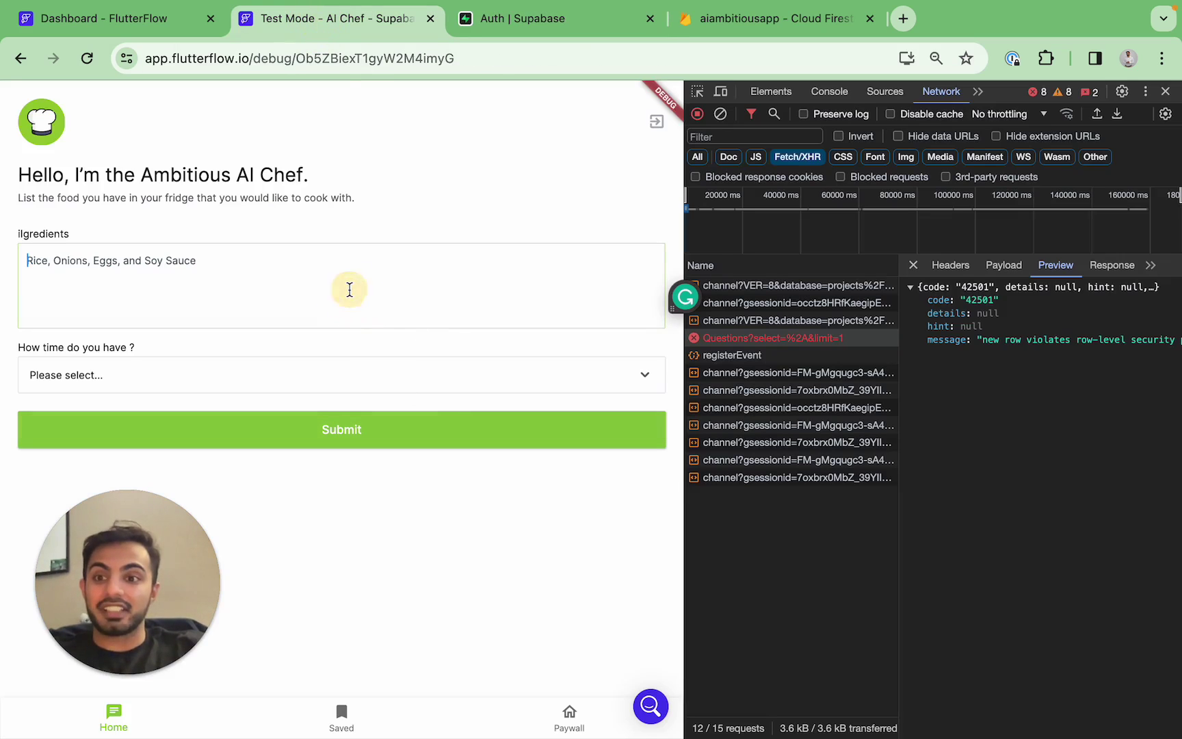
pyautogui.write('rice eggs')
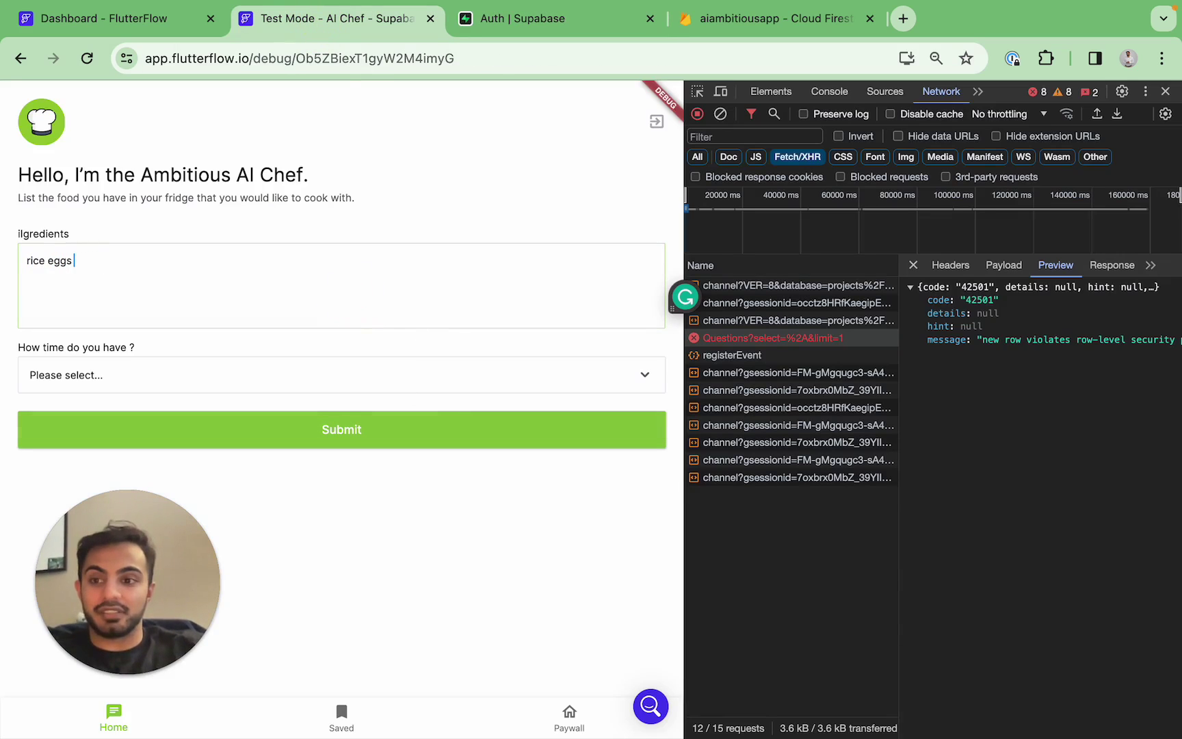
pyautogui.write(' r')
pyautogui.press('BackSpace')
pyautogui.write('onions')
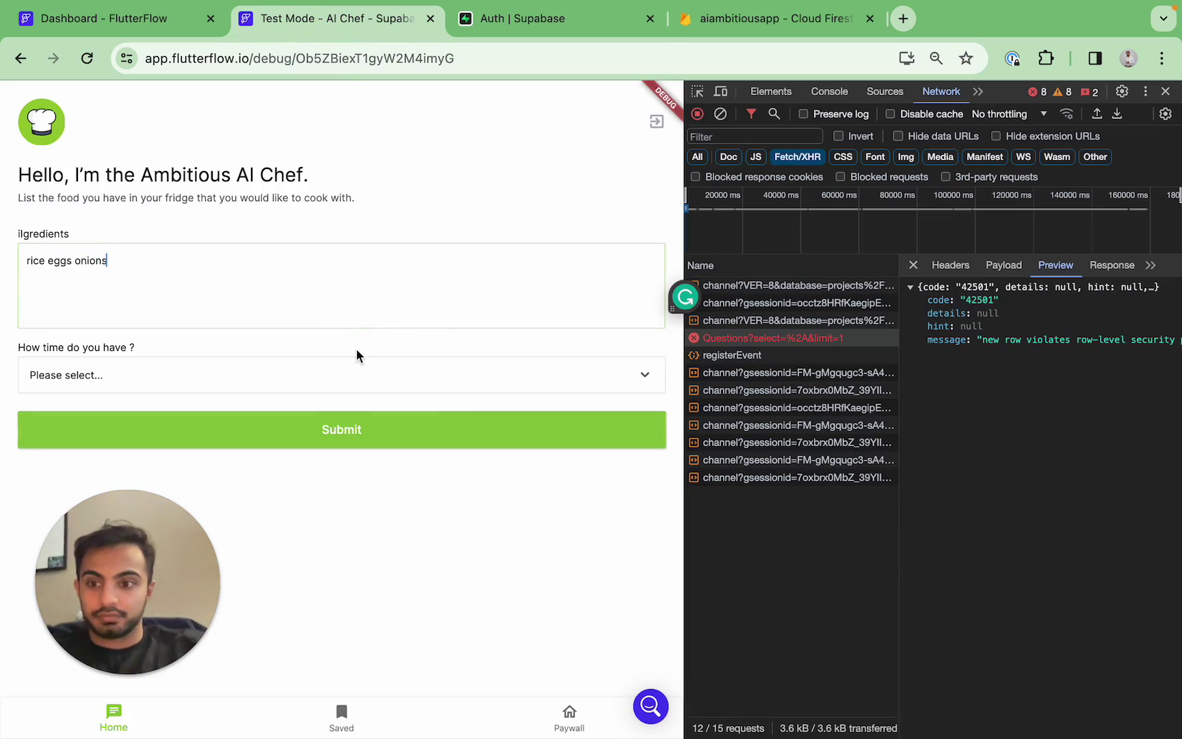
pyautogui.click(346, 385)
pyautogui.click(313, 392)
pyautogui.click(335, 437)
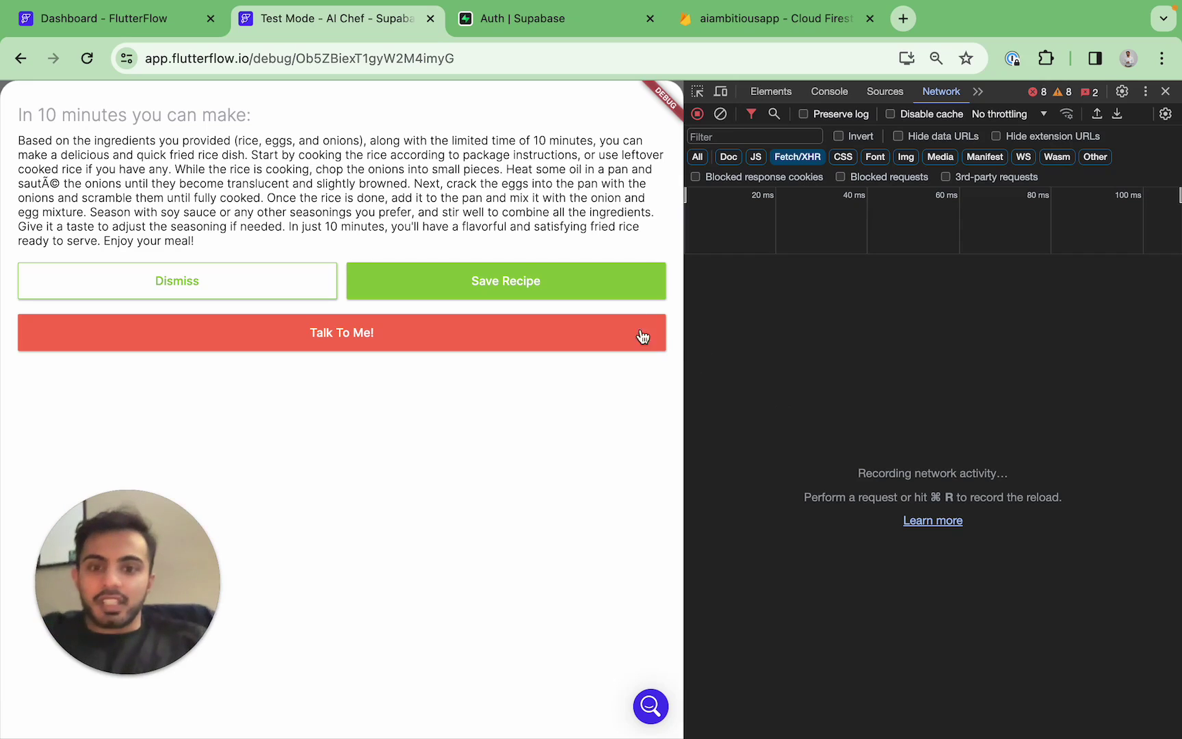
pyautogui.click(595, 284)
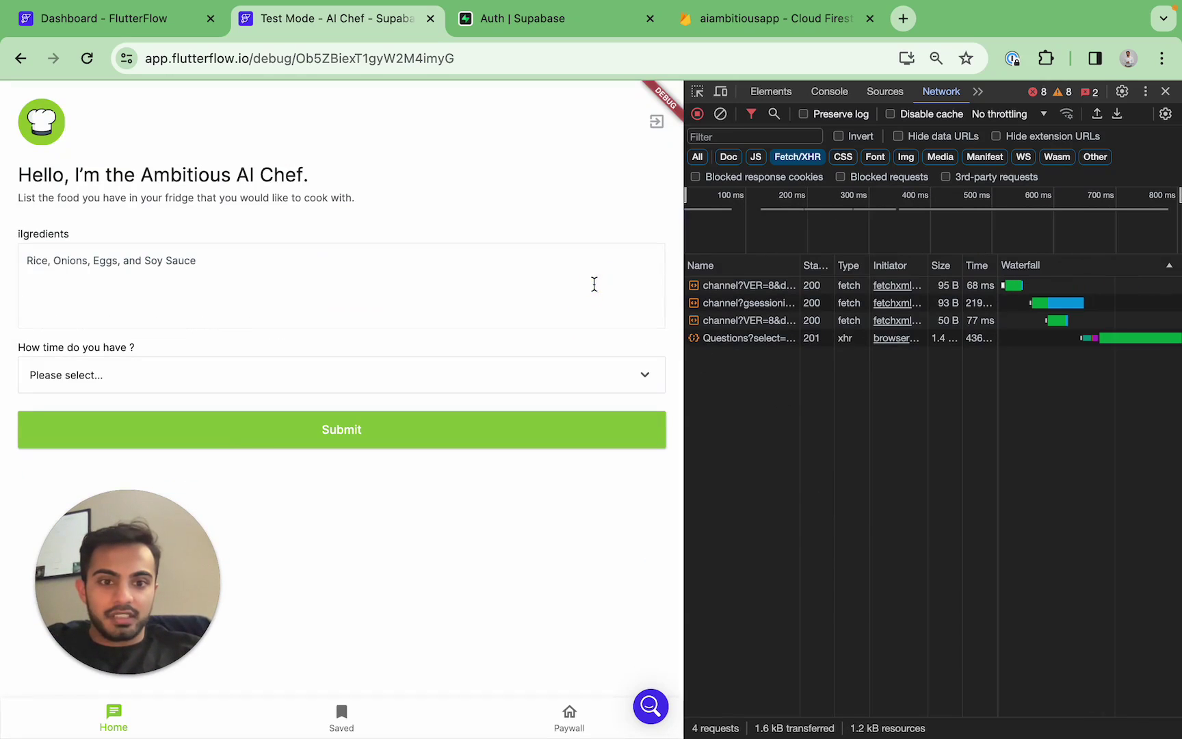
# Inspect the headers and response body of the new Questions network request, checking the returned row's id
pyautogui.click(752, 338)
pyautogui.click(947, 264)
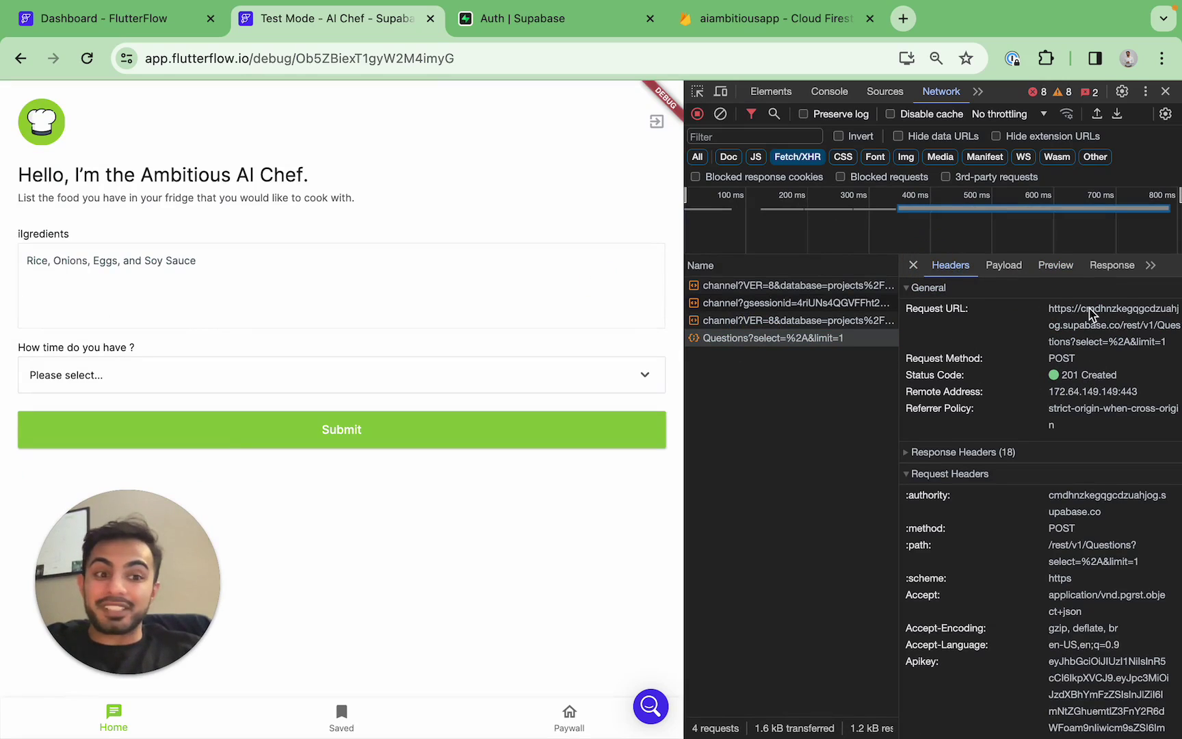
pyautogui.click(1056, 265)
pyautogui.click(1112, 265)
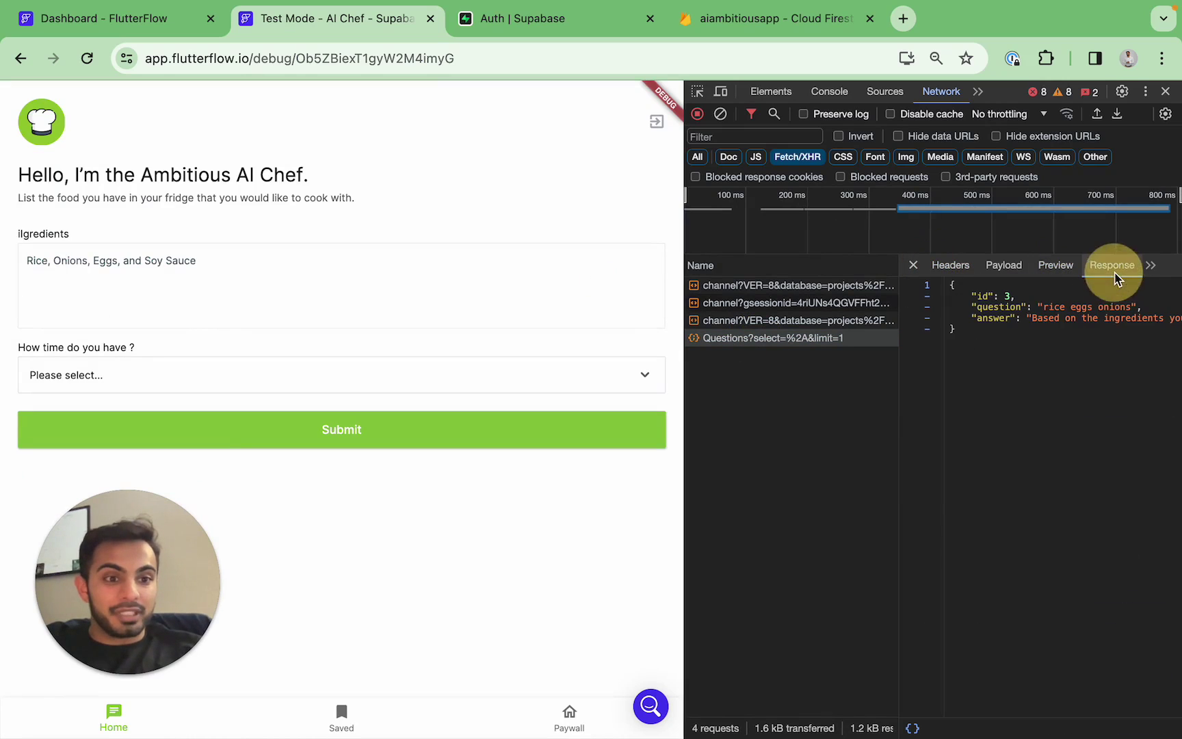
pyautogui.click(978, 290)
pyautogui.moveTo(978, 291); pyautogui.dragTo(1015, 295)
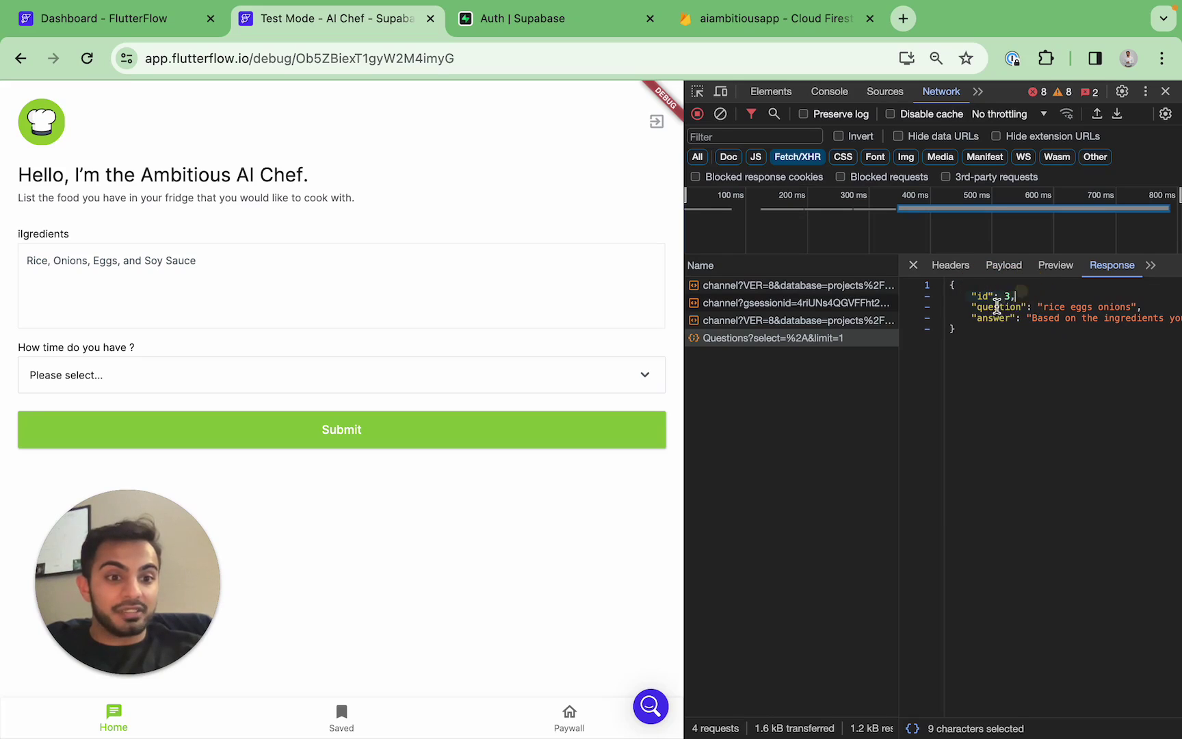
# Switch to the Supabase dashboard and open the Questions table's data to check for the newly saved recipe row
pyautogui.click(989, 368)
pyautogui.click(521, 23)
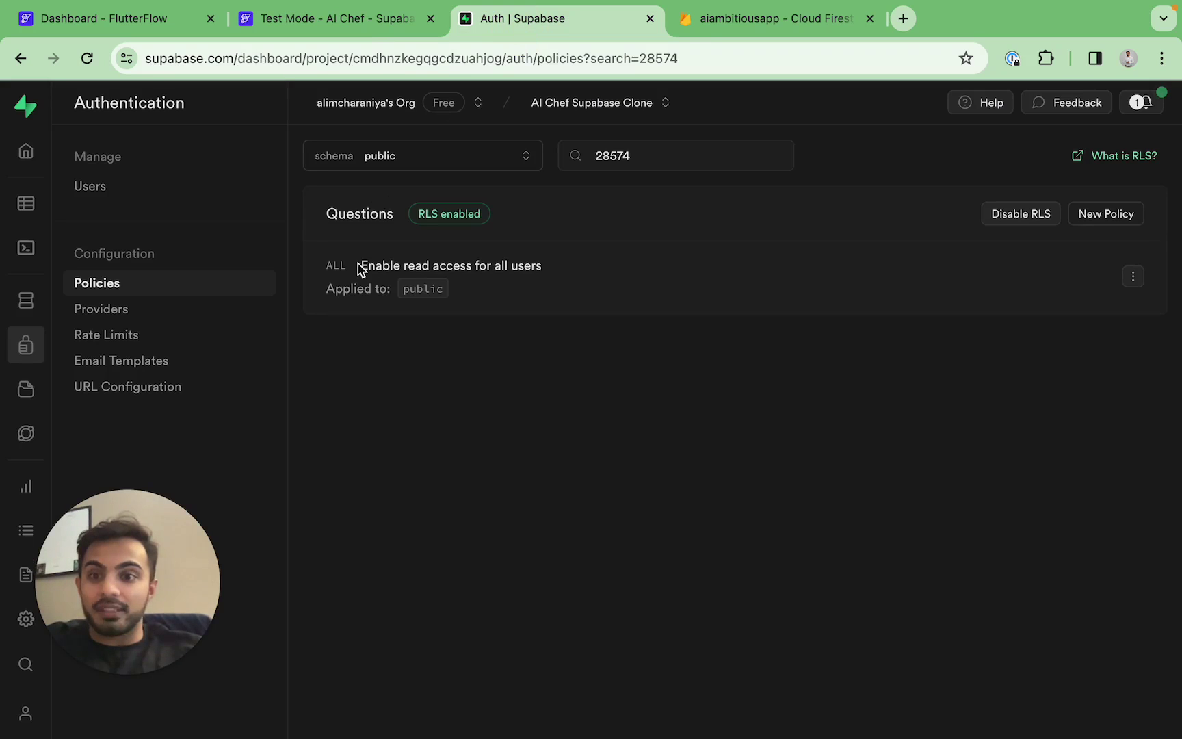
pyautogui.click(28, 203)
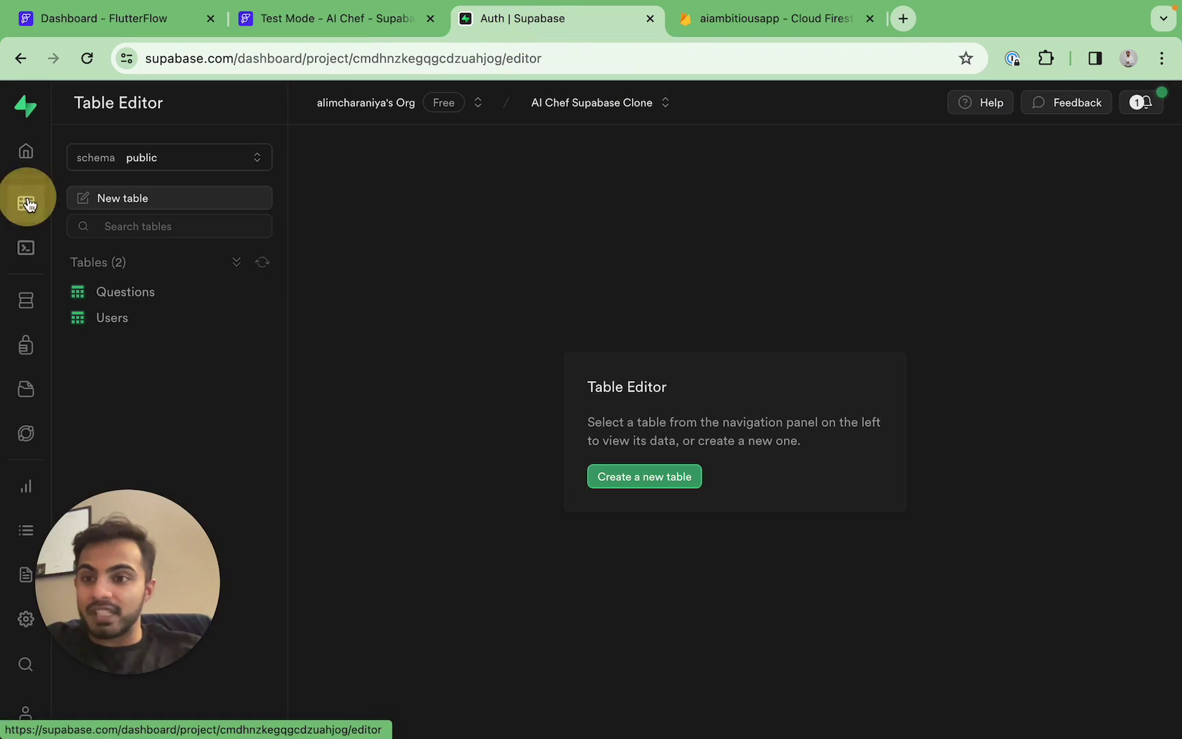
pyautogui.click(124, 295)
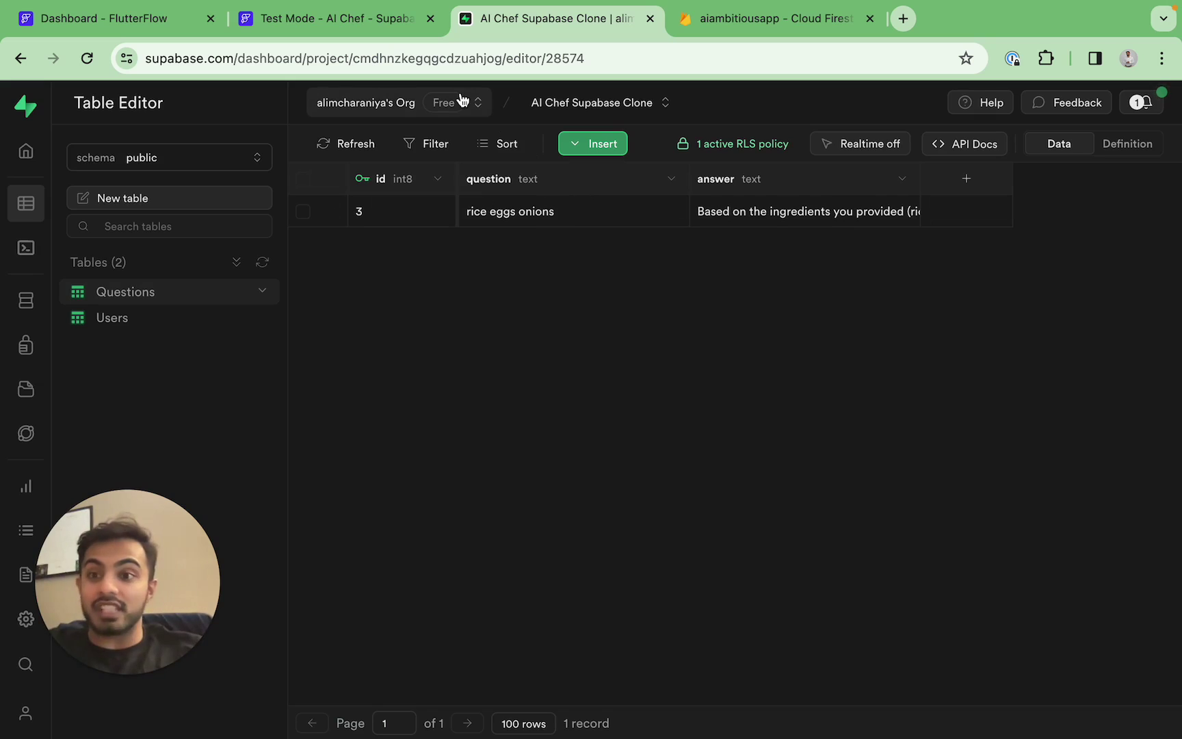
# Look over the FlutterFlow database schema, return to the Supabase Questions table, and view the Questions collection in Cloud Firestore for comparison
pyautogui.click(148, 19)
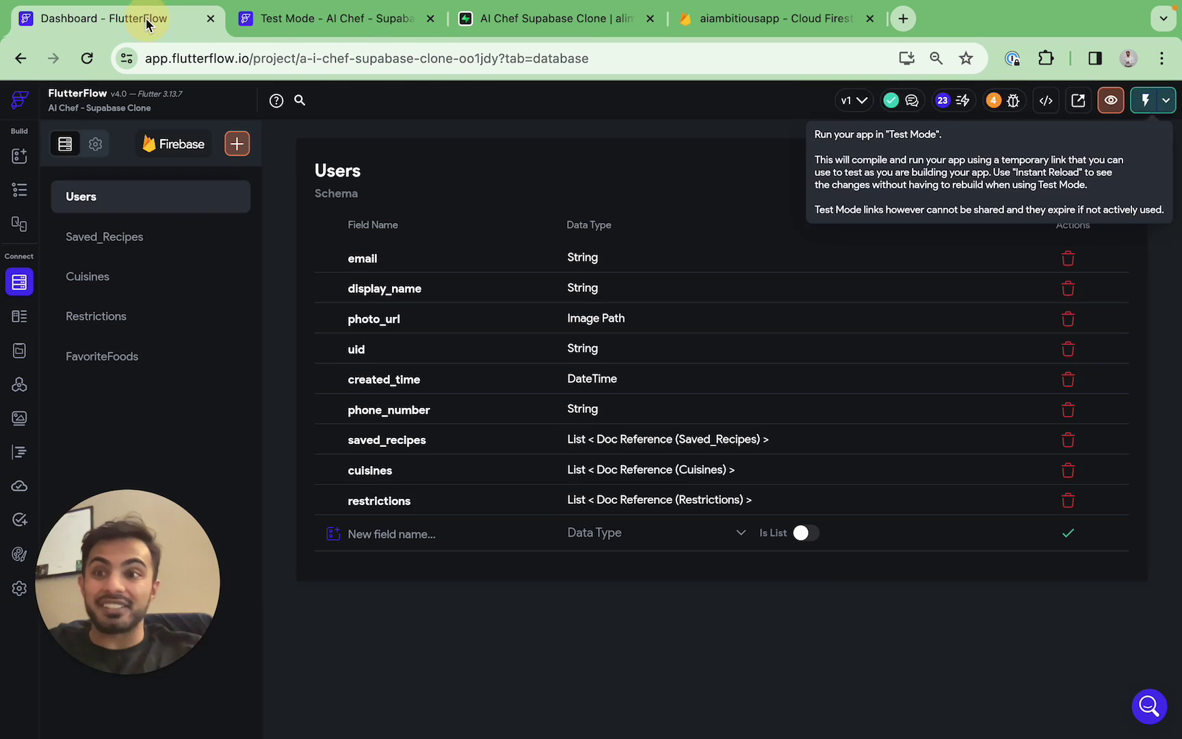
pyautogui.click(523, 19)
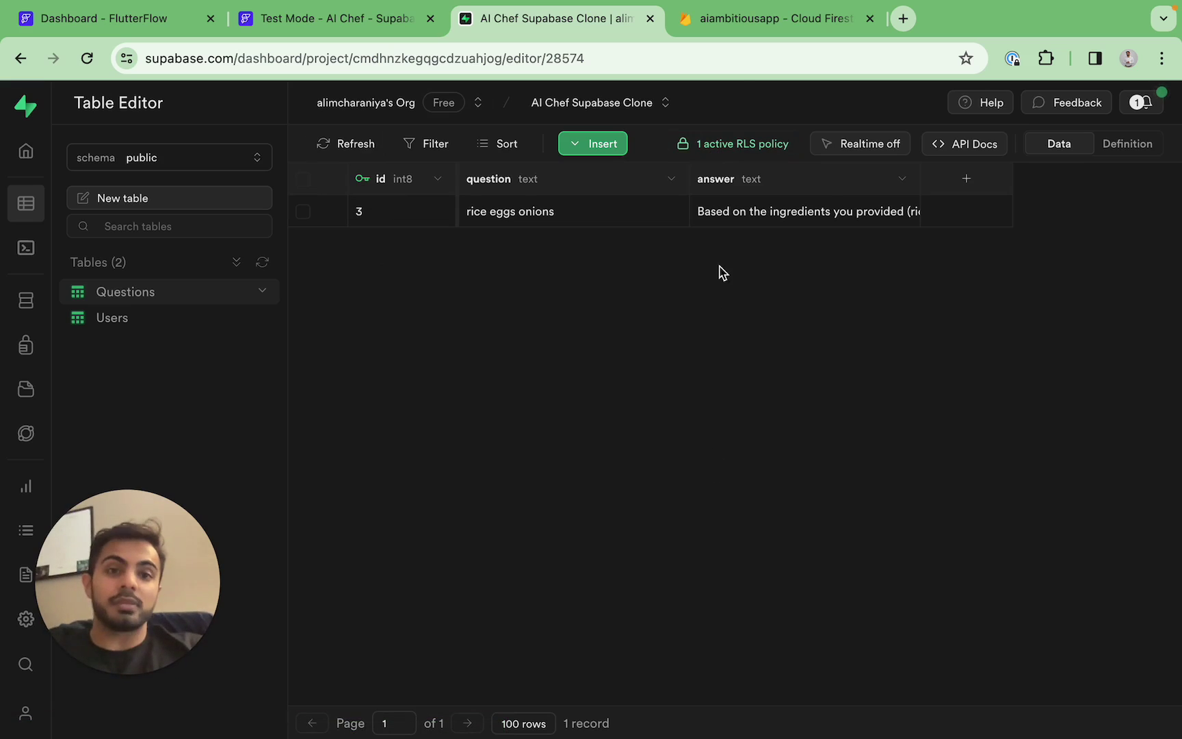
pyautogui.click(771, 29)
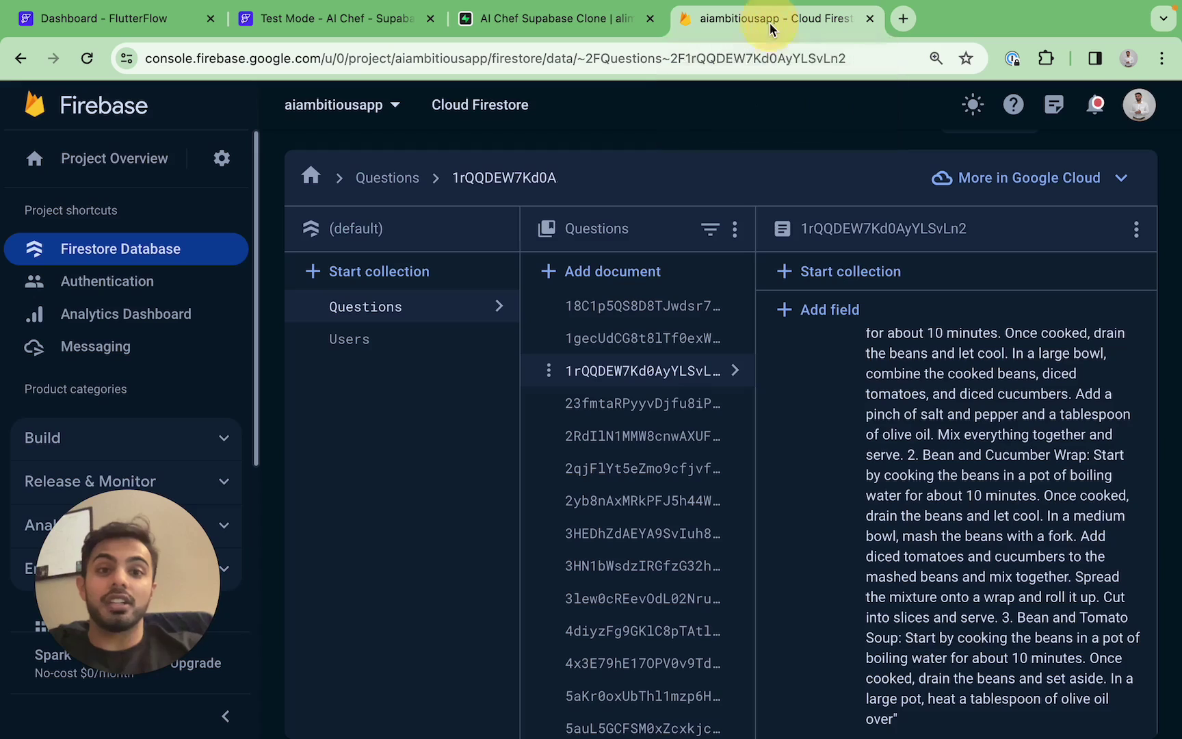